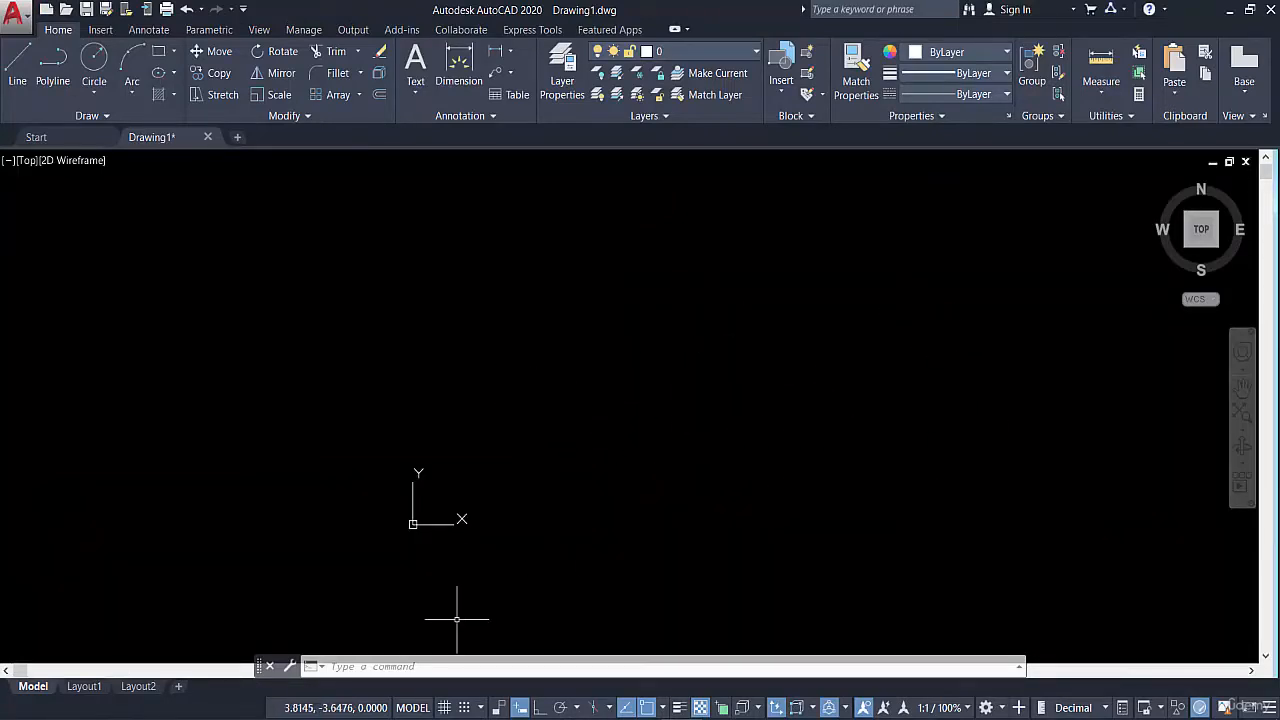
Switch the drawing grid on and back off
{"action": "left_click", "coordinate": [443, 708]}
{"action": "left_click", "coordinate": [443, 708]}
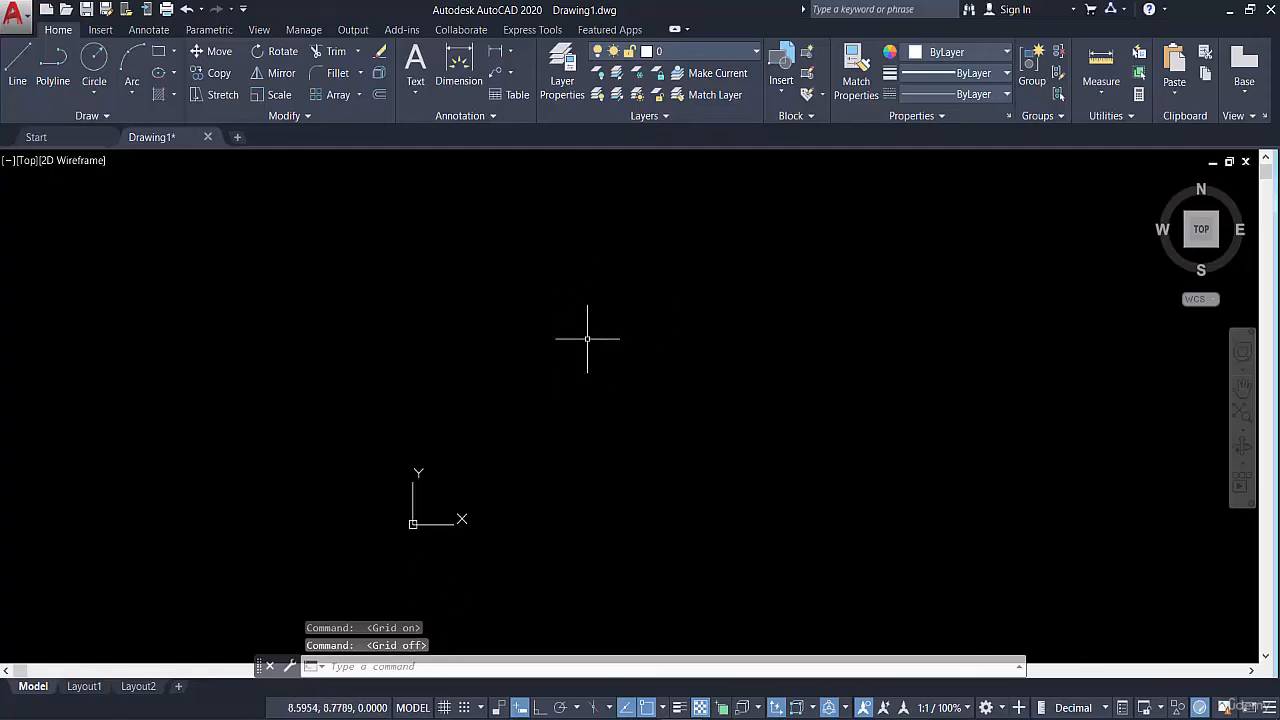
{"action": "middle_click_drag", "start_coordinate": [595, 389], "coordinate": [546, 427]}
{"action": "middle_click_drag", "start_coordinate": [702, 218], "coordinate": [645, 254]}
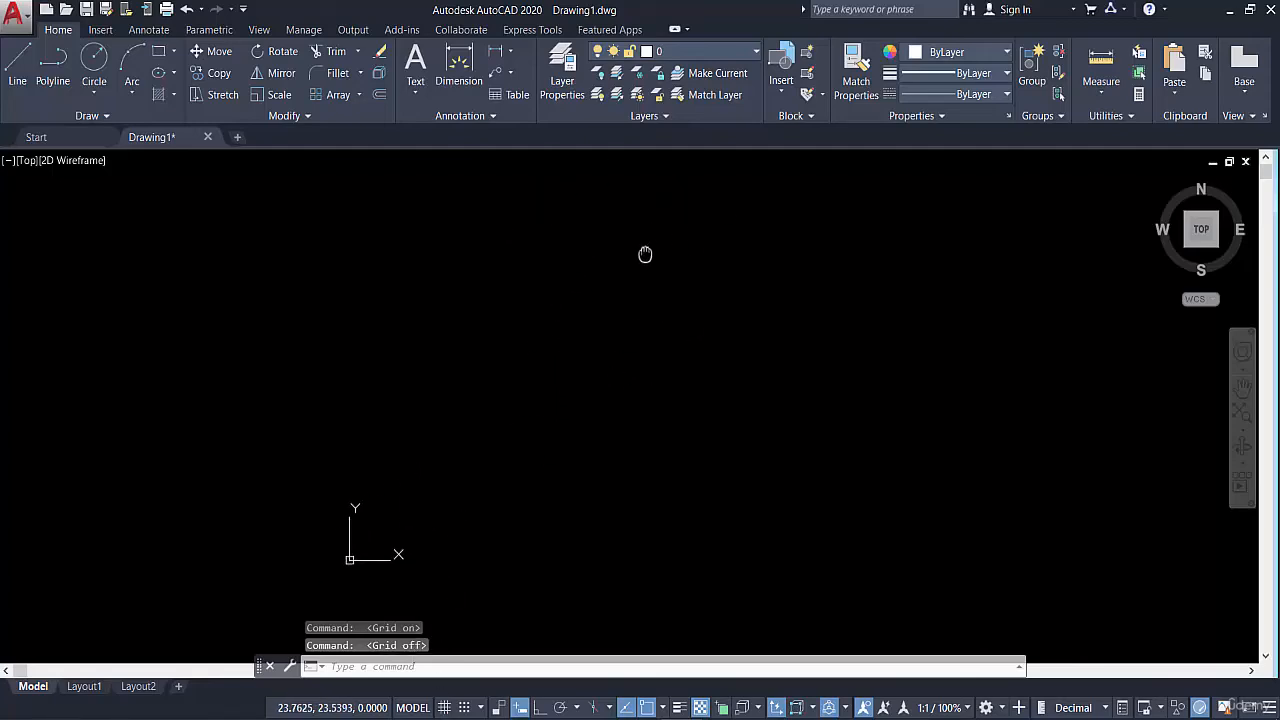
{"action": "middle_click_drag", "start_coordinate": [598, 307], "coordinate": [556, 289]}
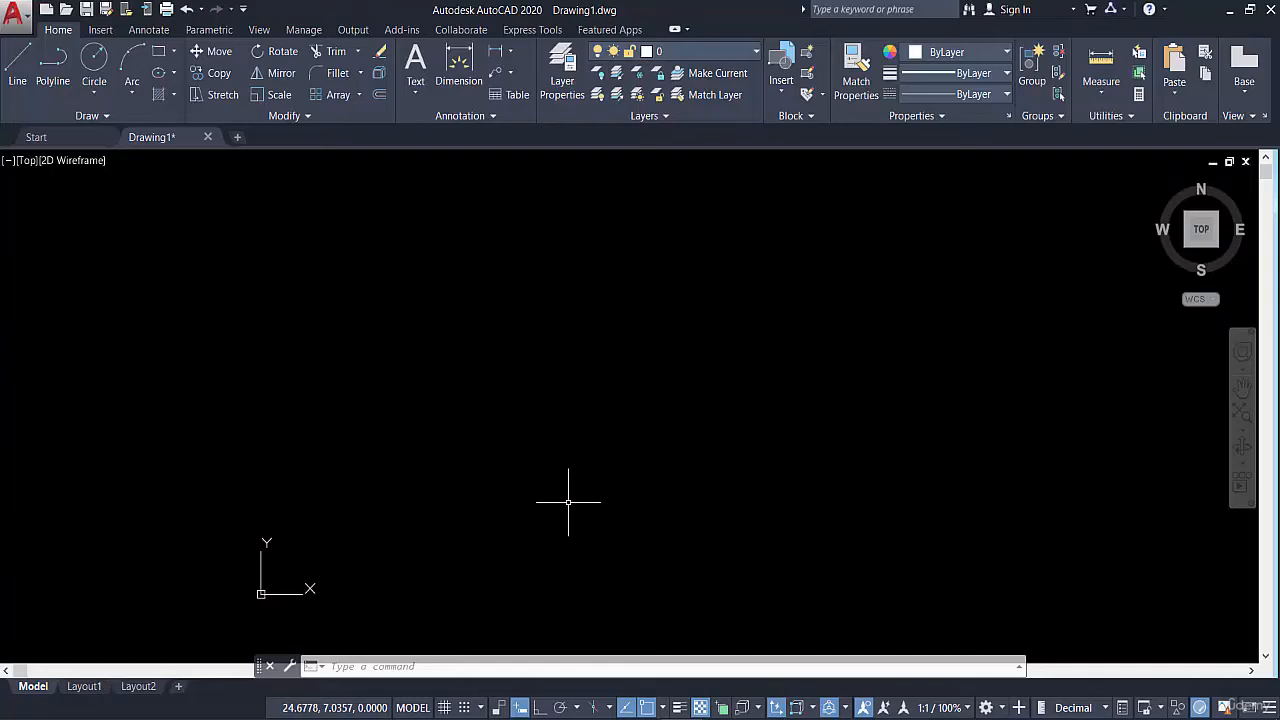
Draw a single, slightly rising line segment up and to the right of the origin
{"action": "left_click", "coordinate": [17, 68]}
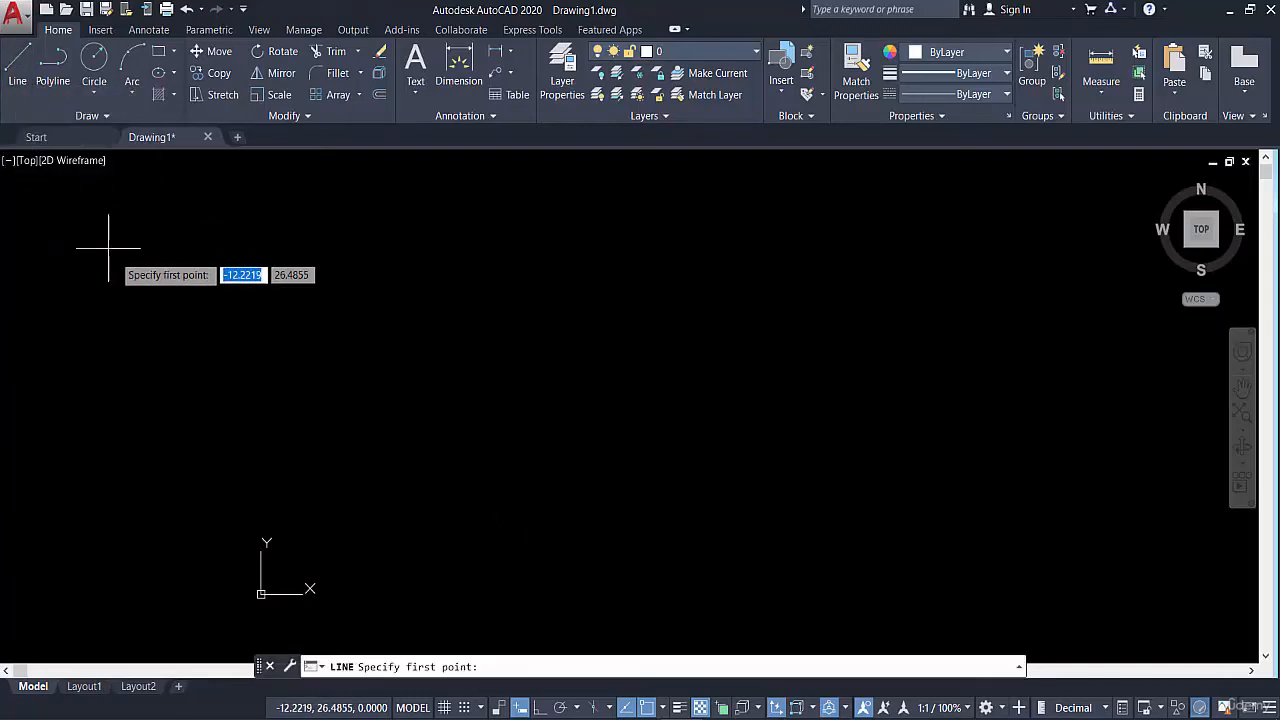
{"action": "left_click", "coordinate": [532, 446]}
{"action": "left_click", "coordinate": [1049, 403]}
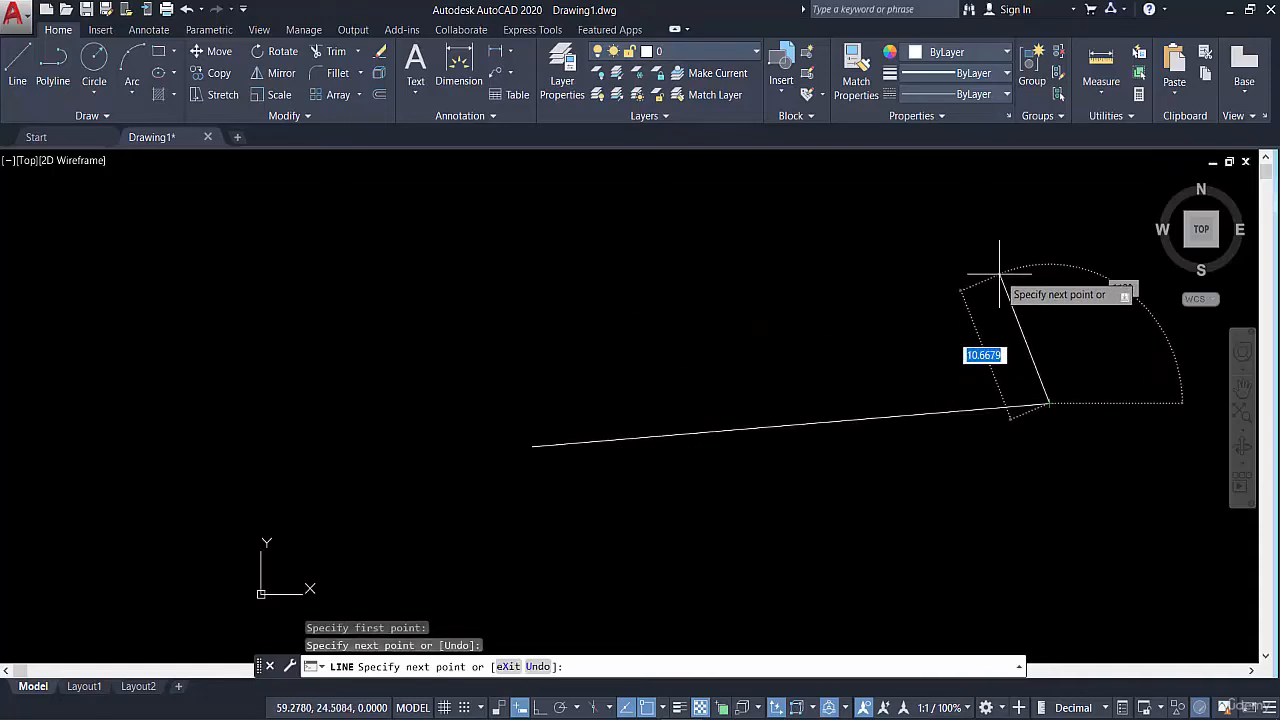
{"action": "key", "text": "Return"}
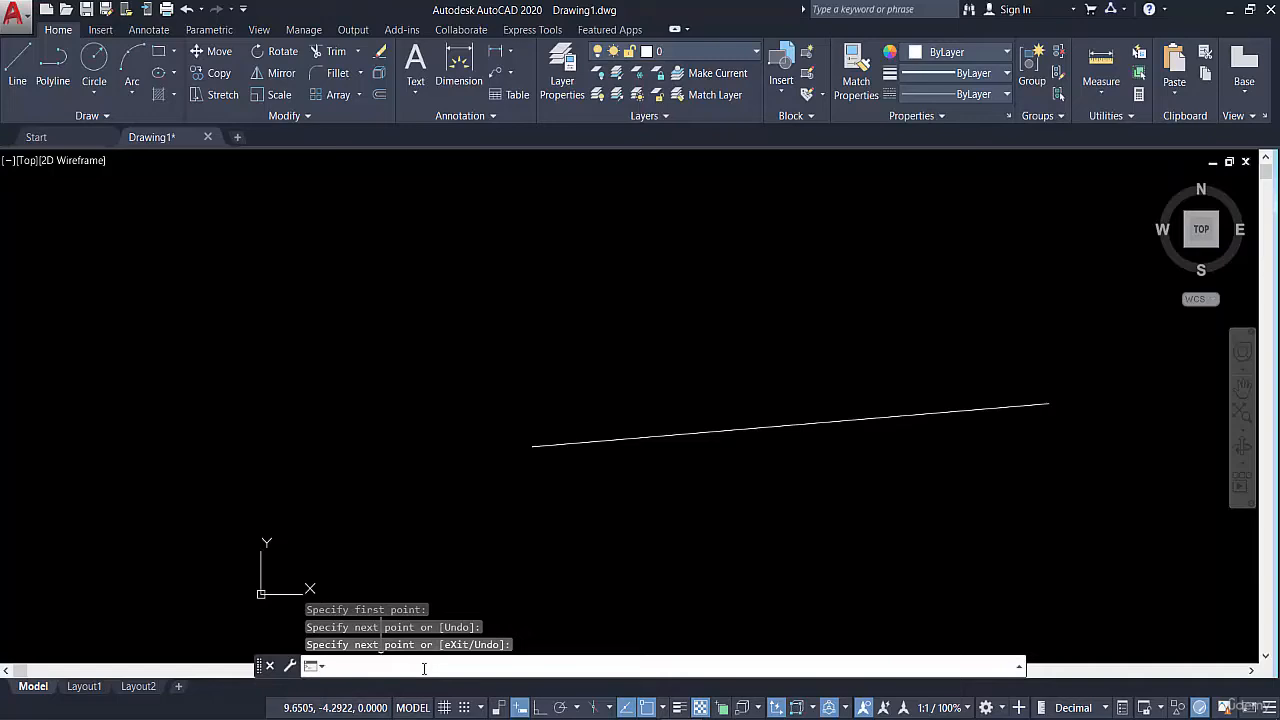
Repeat the Line command to draw a second line, about 42 units long at about 12°, above the first one
{"action": "key", "text": "Return"}
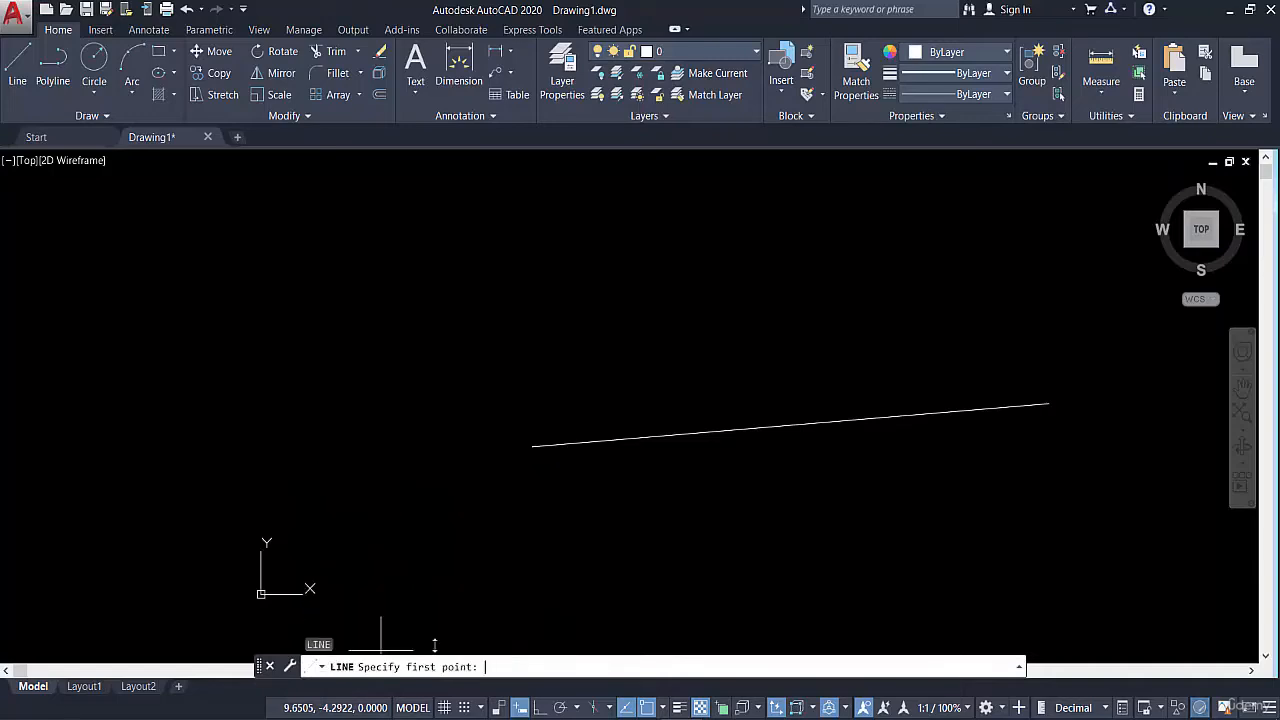
{"action": "left_click", "coordinate": [522, 339]}
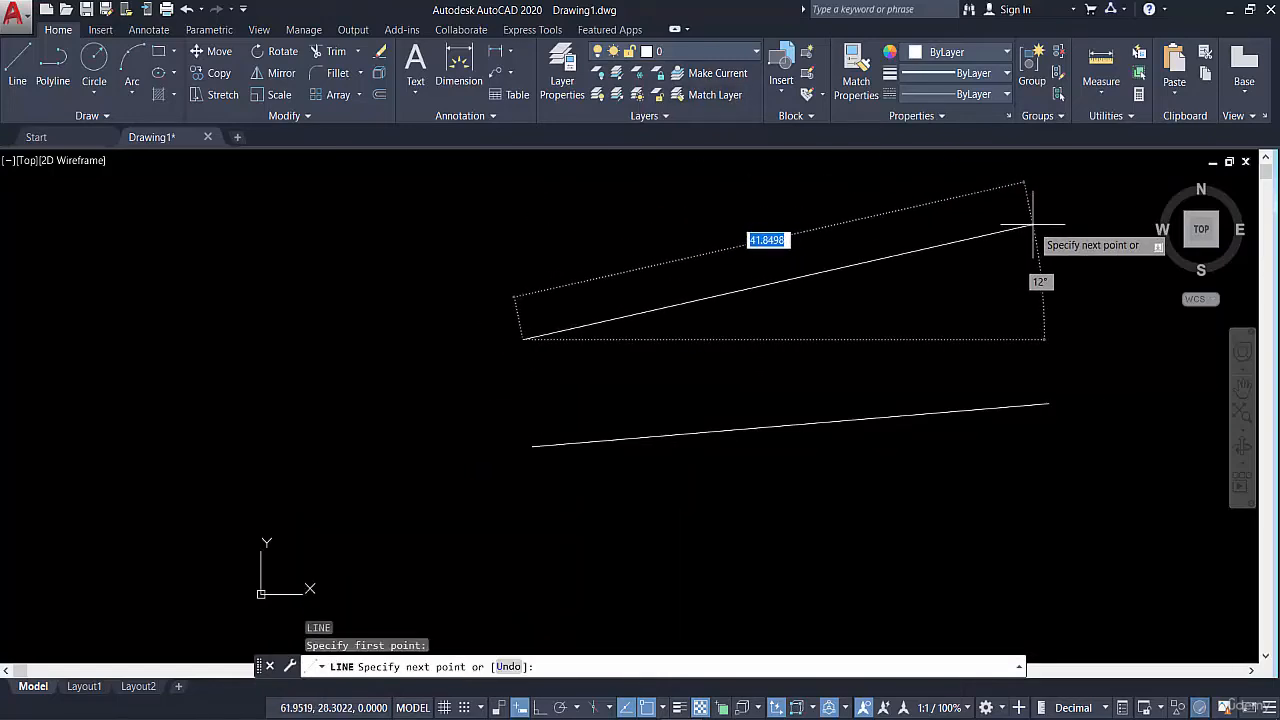
{"action": "left_click", "coordinate": [1030, 228]}
{"action": "key", "text": "Escape"}
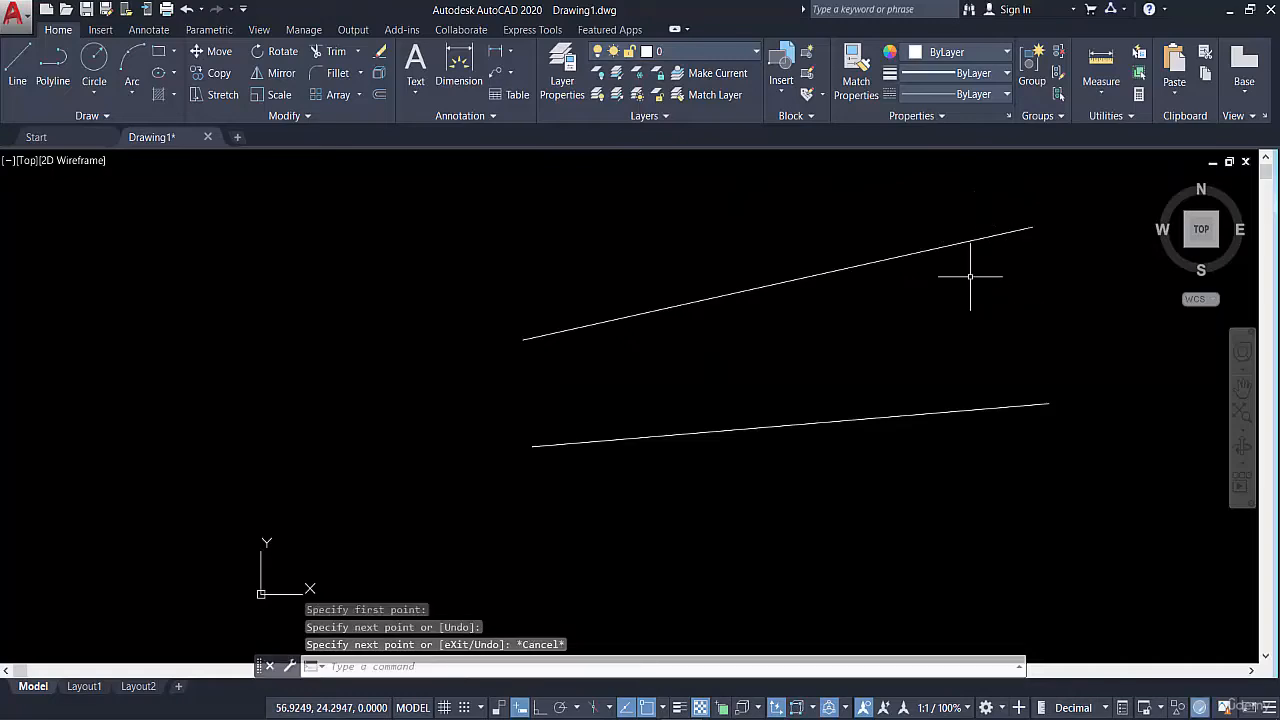
Repeat the Line command to draw a third, slightly rising line below the first one
{"action": "key", "text": "Return"}
{"action": "middle_click_drag", "start_coordinate": [837, 334], "coordinate": [591, 217]}
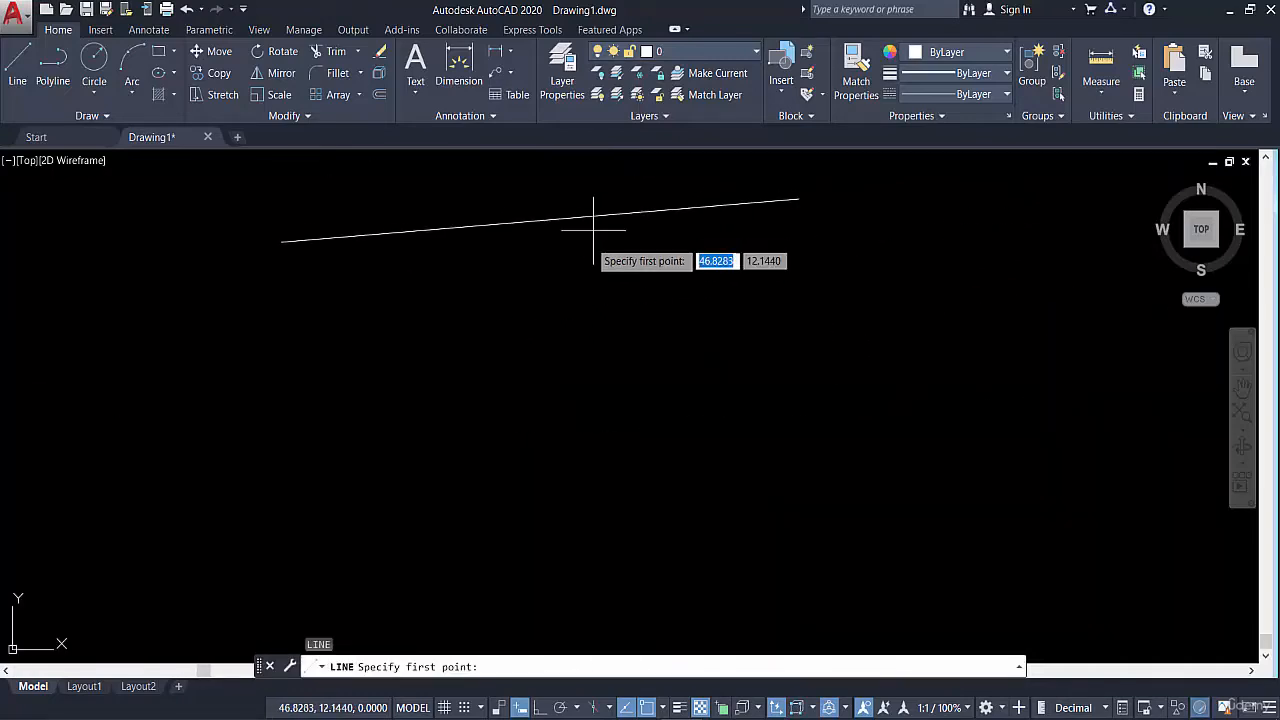
{"action": "left_click", "coordinate": [318, 362]}
{"action": "left_click", "coordinate": [847, 311]}
{"action": "scroll", "coordinate": [845, 322], "scroll_direction": "down", "scroll_amount": 6}
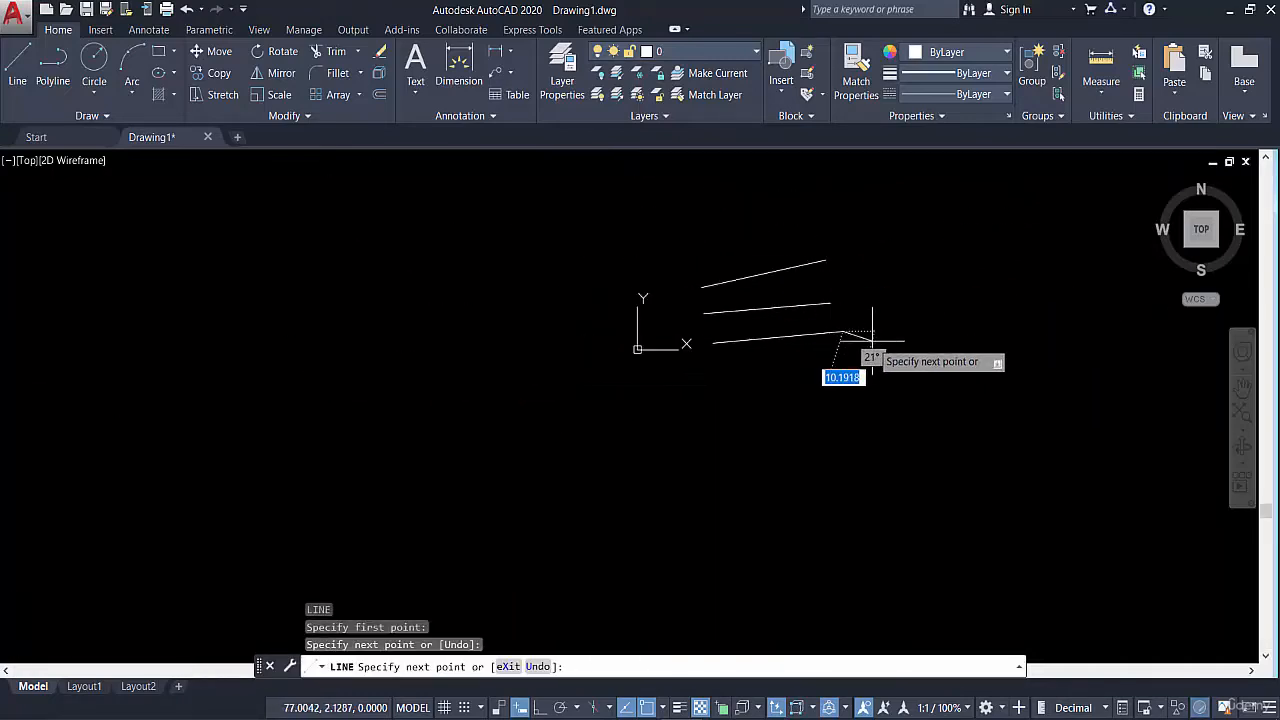
{"action": "key", "text": "Escape"}
{"action": "scroll", "coordinate": [843, 330], "scroll_direction": "up", "scroll_amount": 5}
{"action": "middle_click_drag", "start_coordinate": [830, 330], "coordinate": [752, 445]}
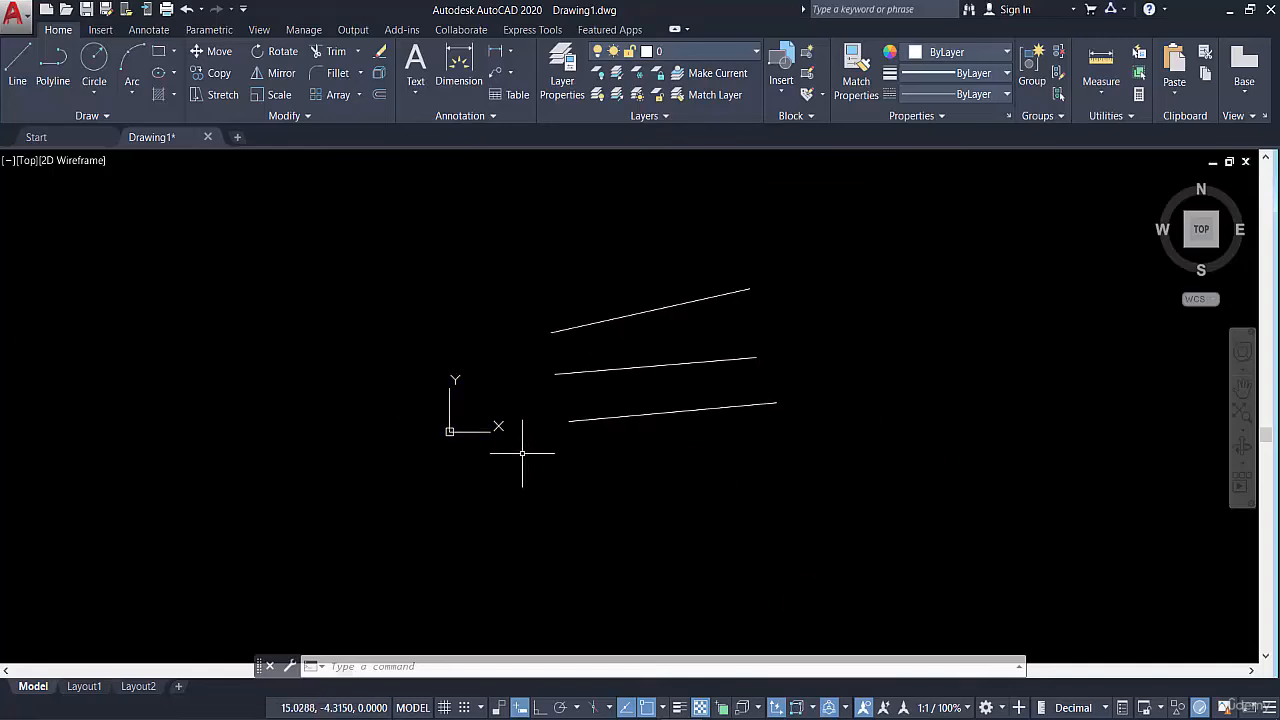
Draw an open zigzag chain of ten connected line segments to the right of the three lines, ending in a horizontal segment about 10 units long
{"action": "left_click", "coordinate": [17, 68]}
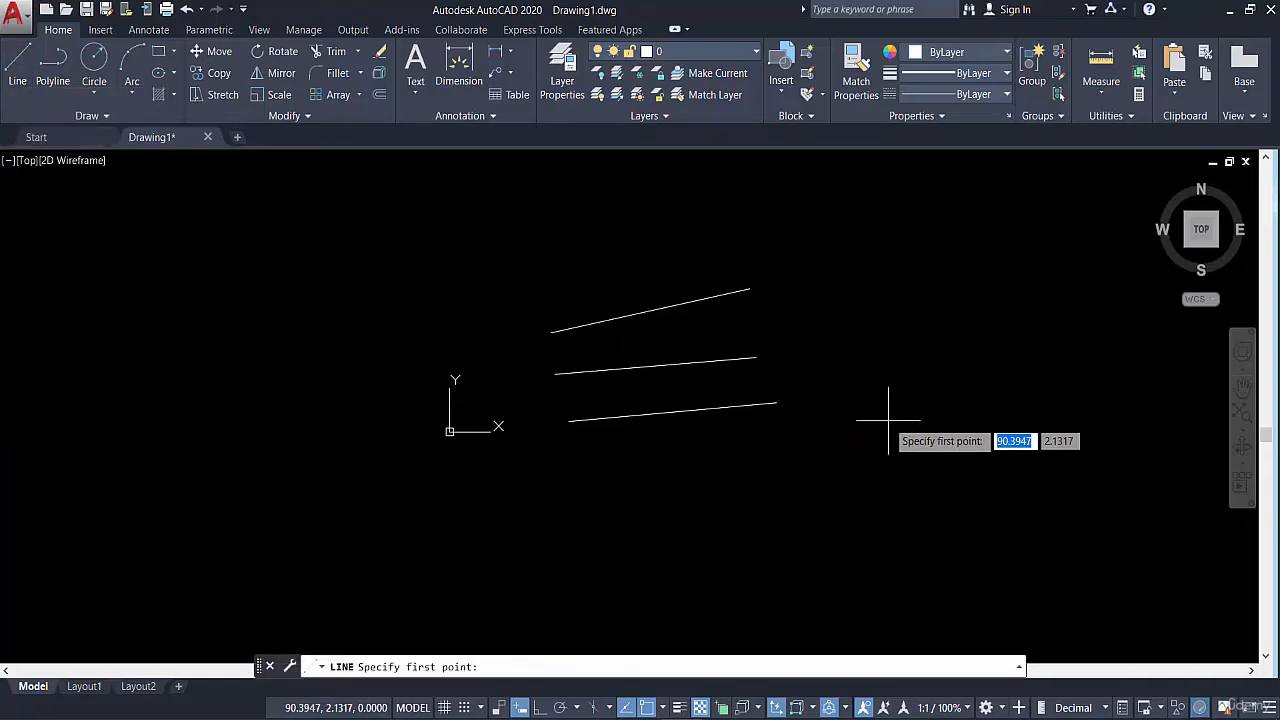
{"action": "middle_click_drag", "start_coordinate": [918, 404], "coordinate": [796, 400]}
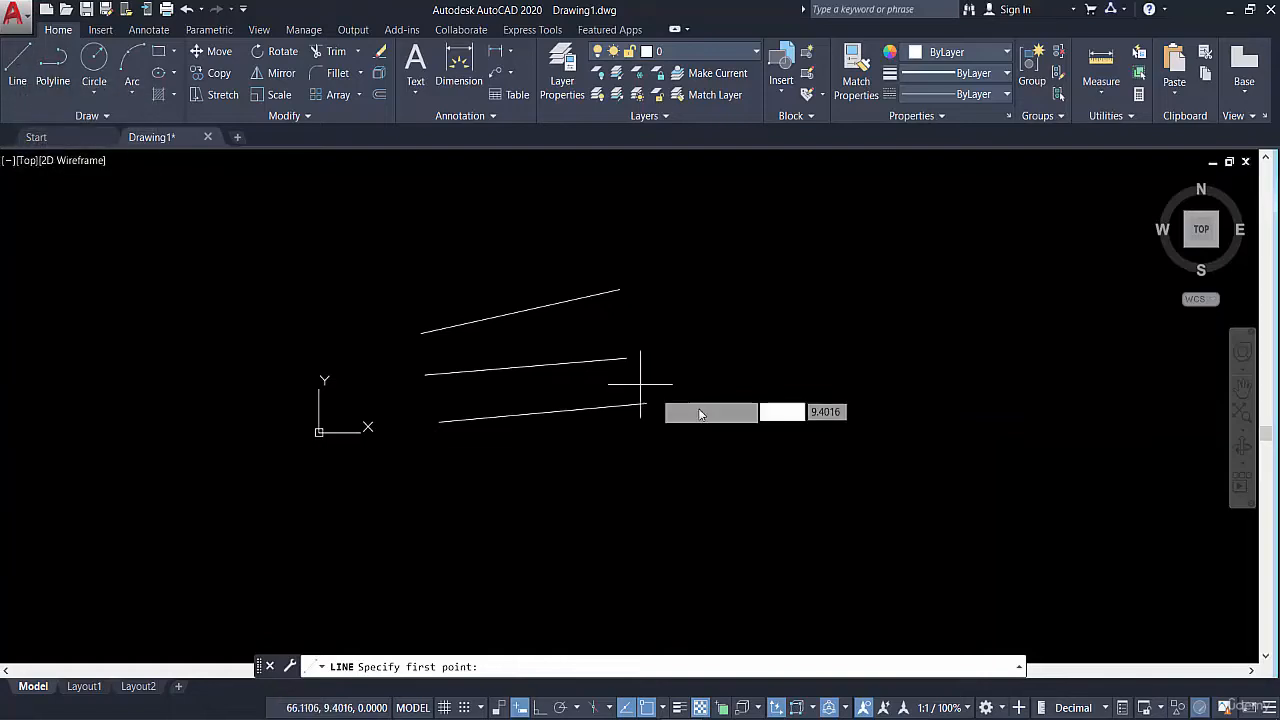
{"action": "left_click", "coordinate": [774, 412]}
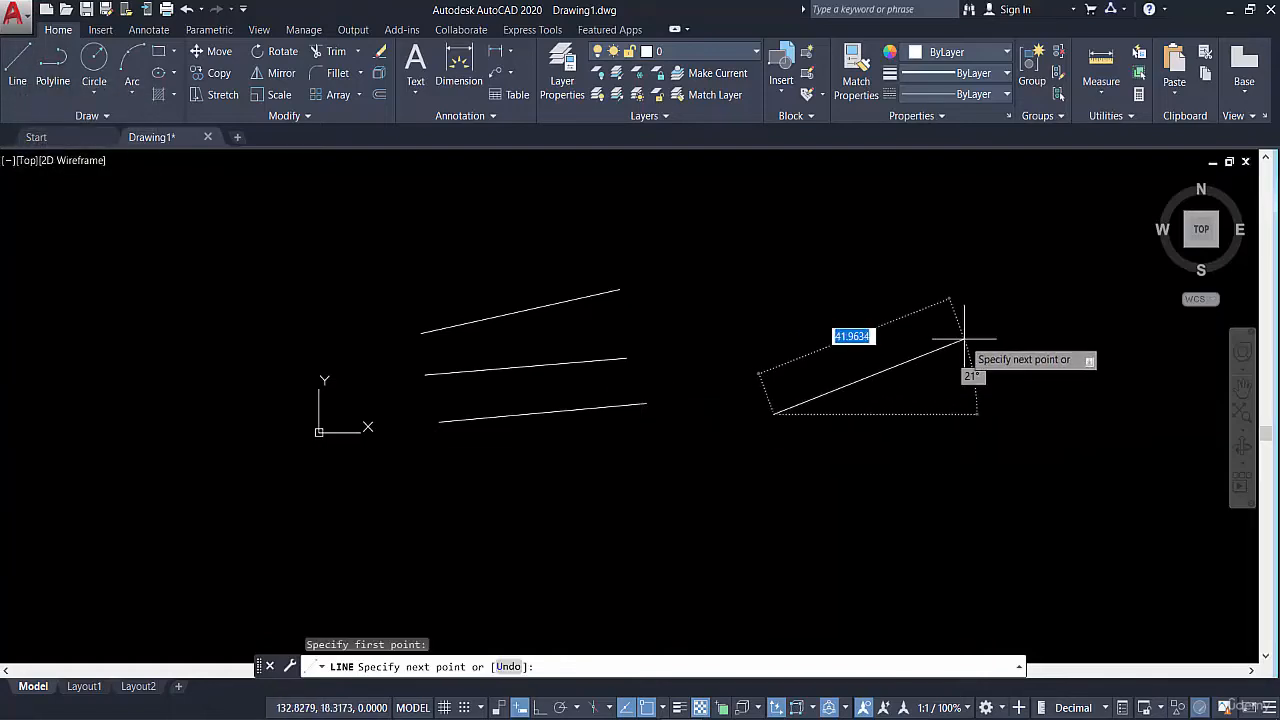
{"action": "left_click", "coordinate": [989, 365]}
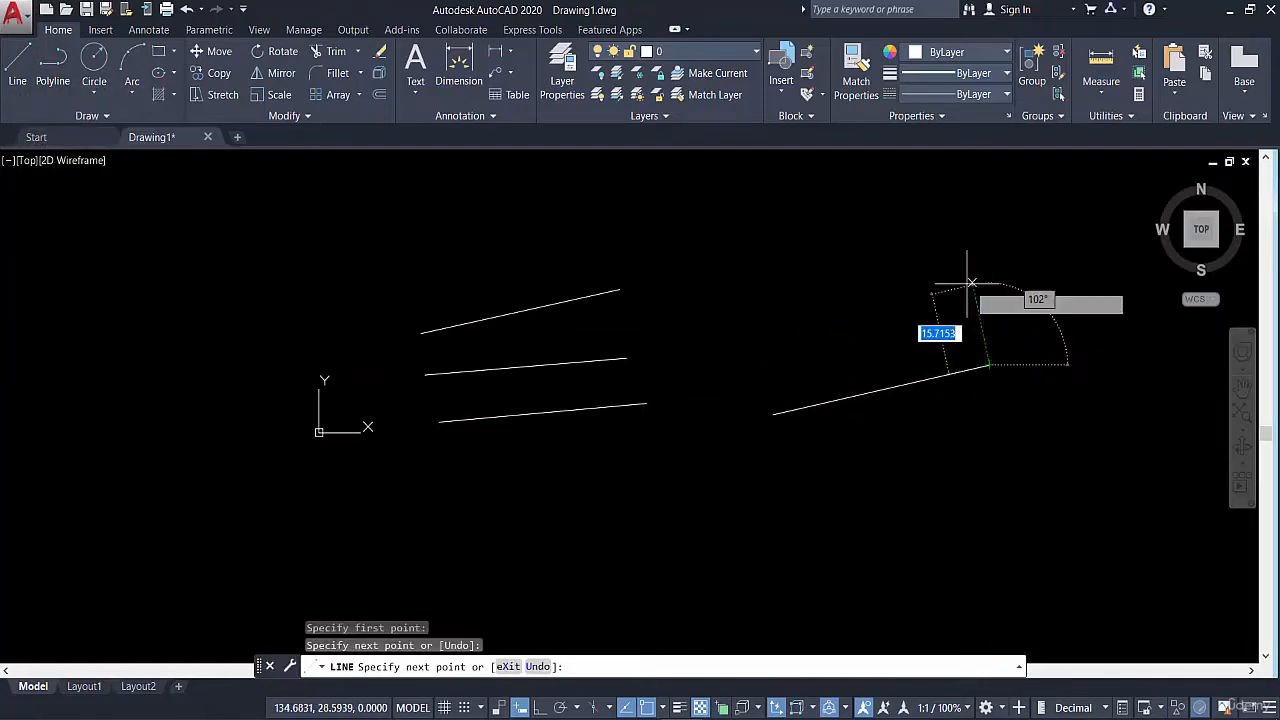
{"action": "left_click", "coordinate": [905, 287]}
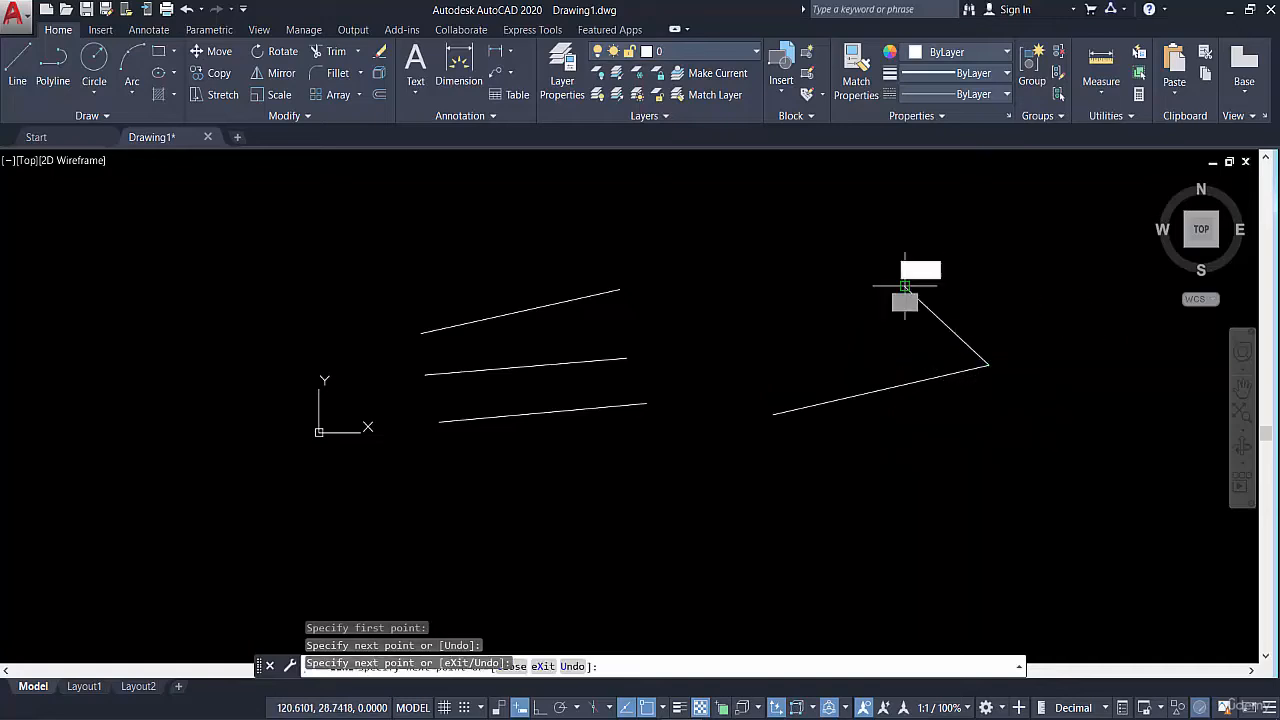
{"action": "left_click", "coordinate": [796, 281]}
{"action": "left_click", "coordinate": [762, 244]}
{"action": "left_click", "coordinate": [739, 322]}
{"action": "left_click", "coordinate": [803, 351]}
{"action": "left_click", "coordinate": [853, 345]}
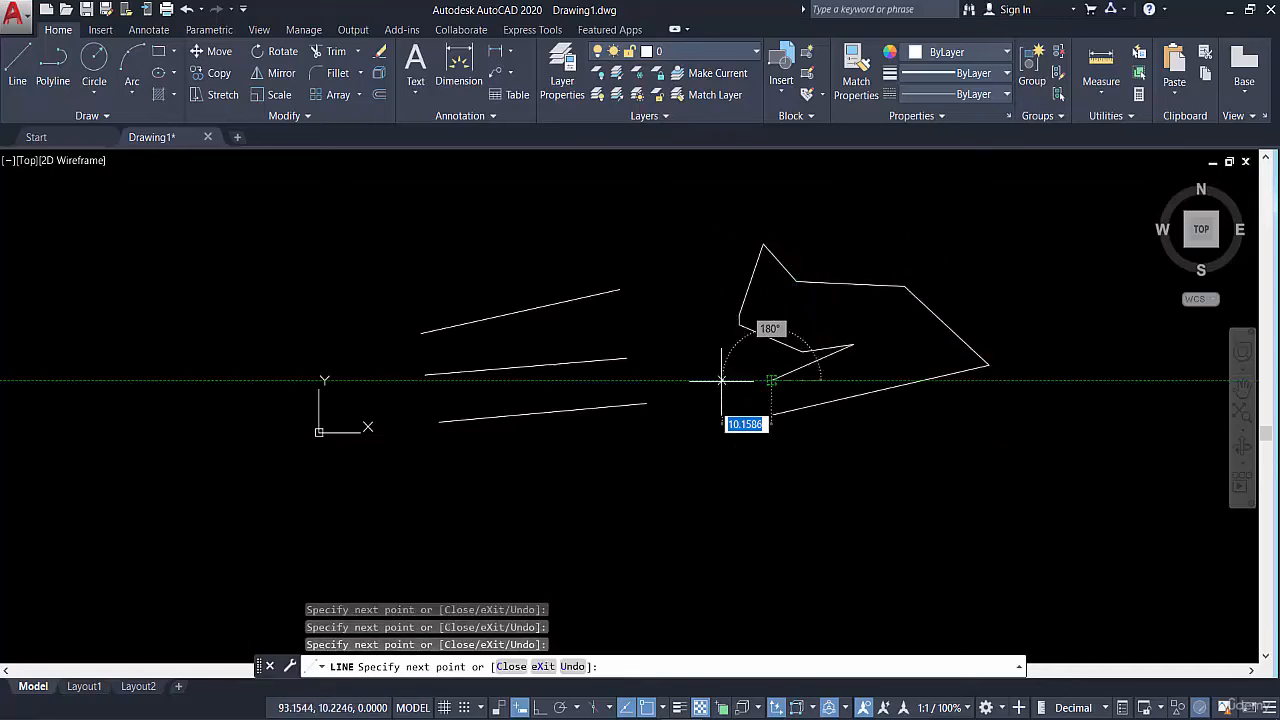
{"action": "left_click", "coordinate": [773, 380]}
{"action": "left_click", "coordinate": [719, 380]}
{"action": "key", "text": "Escape"}
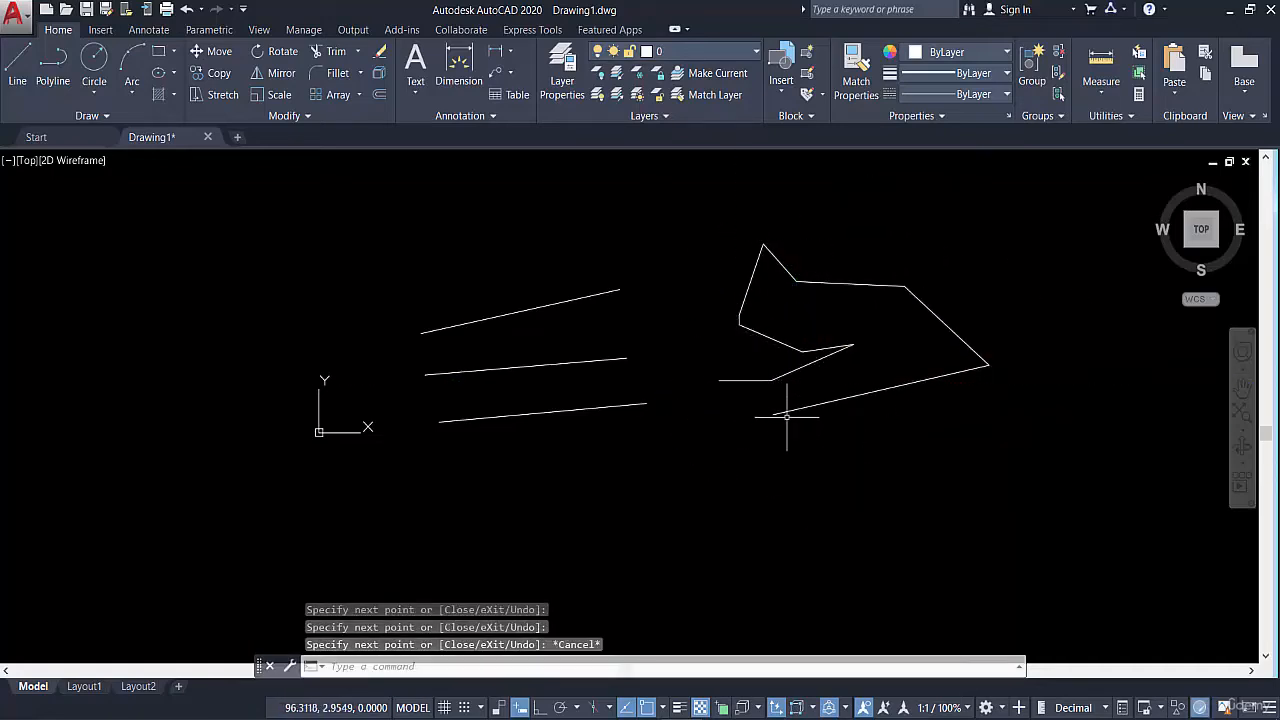
Repeatedly select and deselect the chain's long lower segment with a crossing window to check whether it is a separate object
{"action": "scroll", "coordinate": [787, 417], "scroll_direction": "up", "scroll_amount": 2}
{"action": "key", "text": "Escape"}
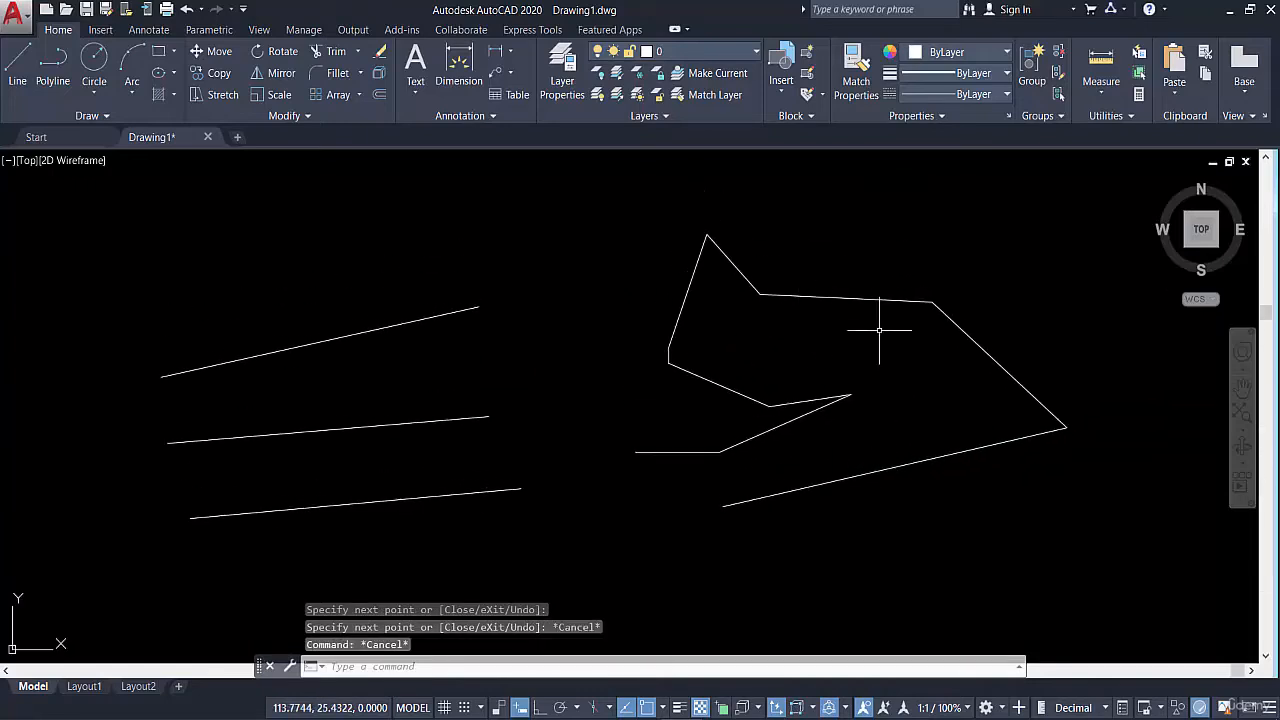
{"action": "left_click", "coordinate": [918, 444]}
{"action": "left_click", "coordinate": [883, 512]}
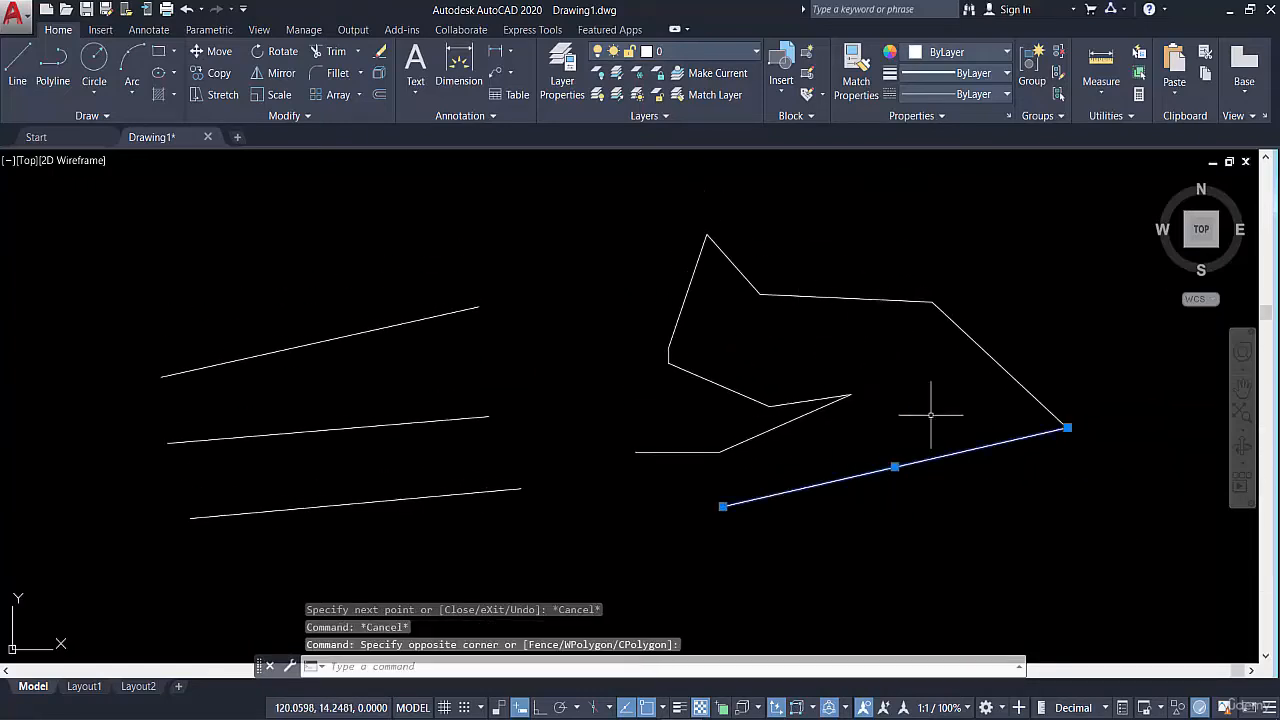
{"action": "key", "text": "Escape"}
{"action": "left_click", "coordinate": [961, 424]}
{"action": "left_click", "coordinate": [921, 498]}
{"action": "key", "text": "Escape"}
{"action": "left_click", "coordinate": [980, 425]}
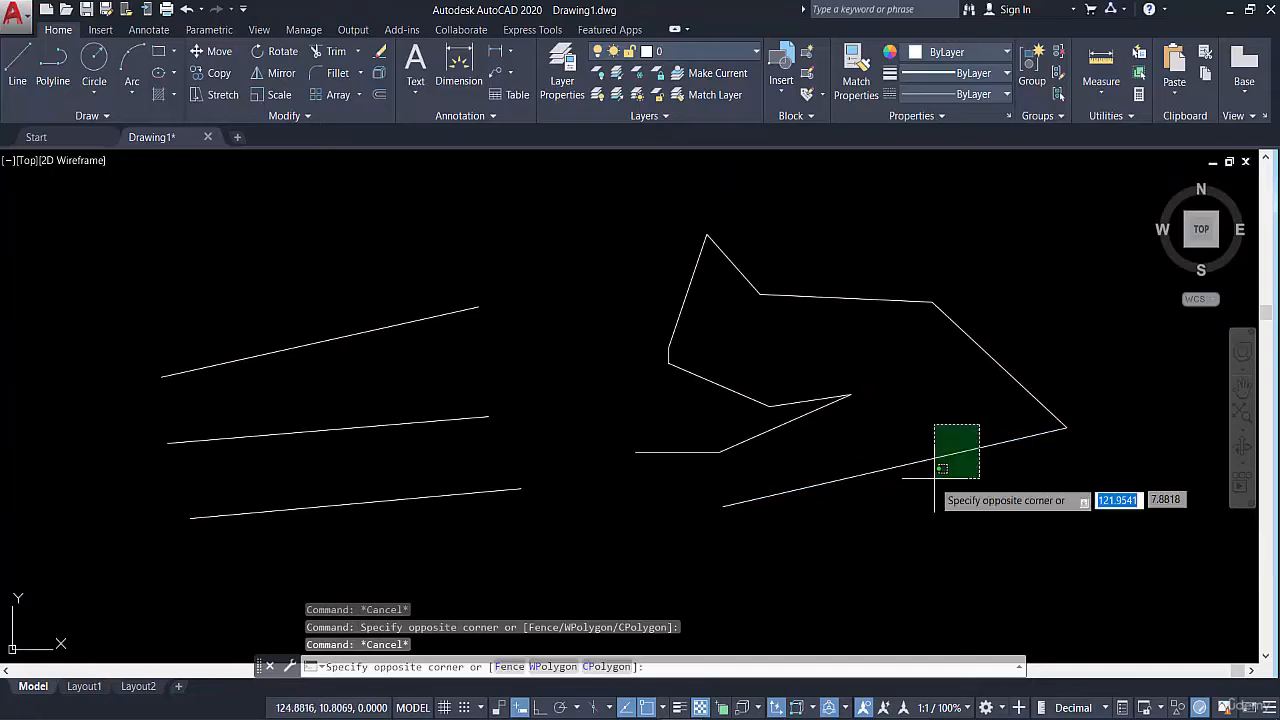
{"action": "left_click", "coordinate": [933, 496]}
{"action": "key", "text": "Escape"}
{"action": "left_click", "coordinate": [965, 412]}
{"action": "left_click", "coordinate": [920, 468]}
{"action": "key", "text": "Escape"}
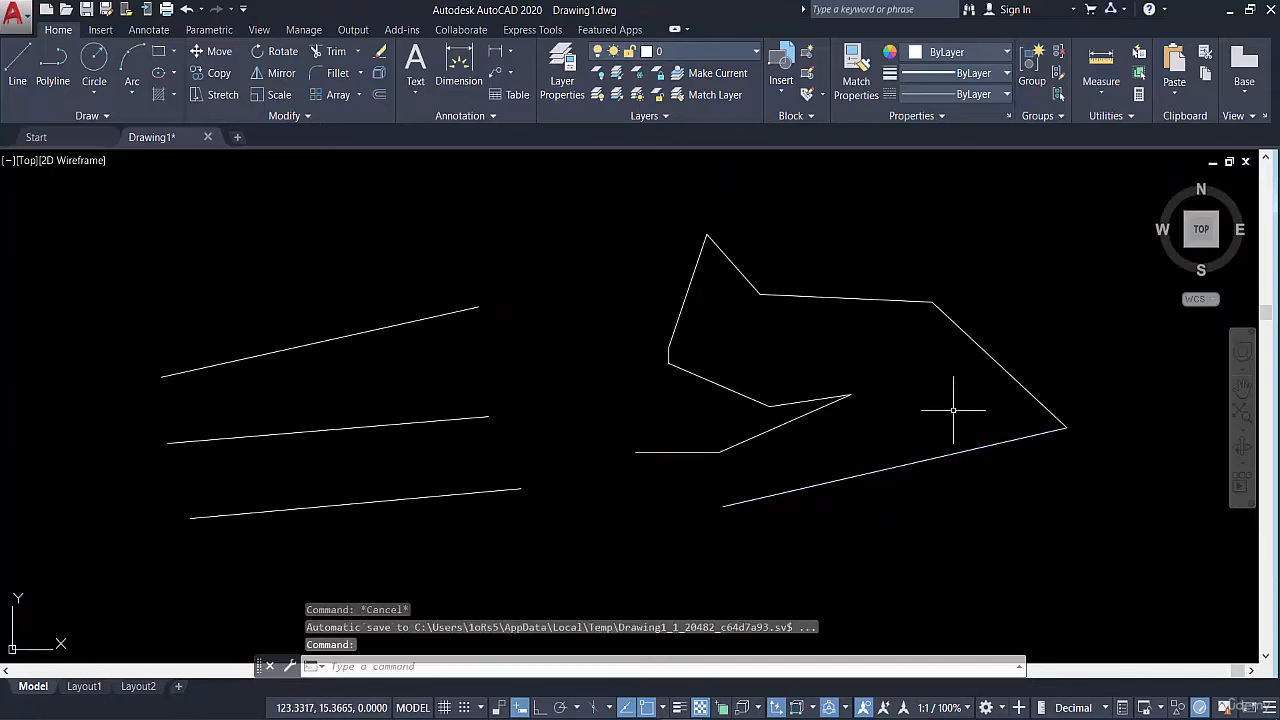
{"action": "left_click", "coordinate": [951, 409]}
{"action": "left_click", "coordinate": [870, 478]}
{"action": "key", "text": "Escape"}
{"action": "left_click", "coordinate": [945, 403]}
{"action": "left_click", "coordinate": [904, 490]}
{"action": "key", "text": "Escape"}
Select the chain's right diagonal, upper and peak-side segments with crossing windows to check whether they are separate, and clear the selection
{"action": "left_click", "coordinate": [995, 327]}
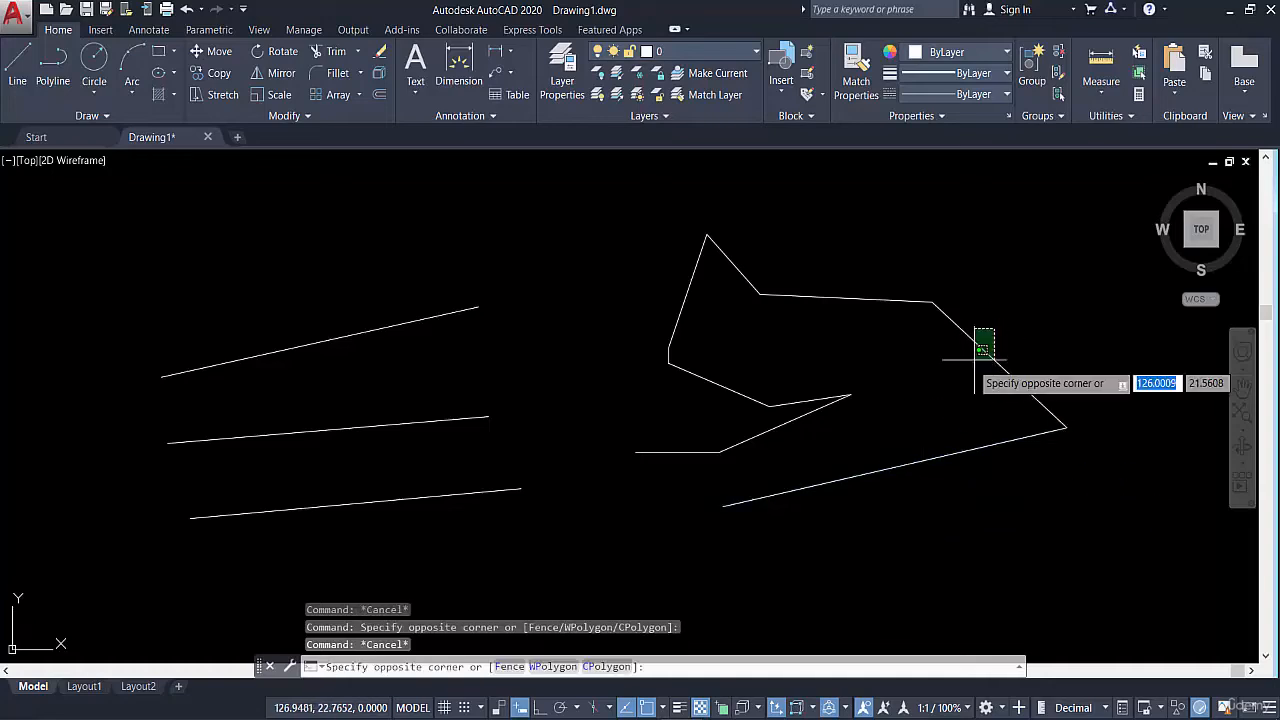
{"action": "left_click", "coordinate": [965, 367]}
{"action": "left_click", "coordinate": [876, 262]}
{"action": "left_click", "coordinate": [842, 312]}
{"action": "key", "text": "Escape"}
{"action": "left_click", "coordinate": [753, 251]}
{"action": "left_click", "coordinate": [715, 276]}
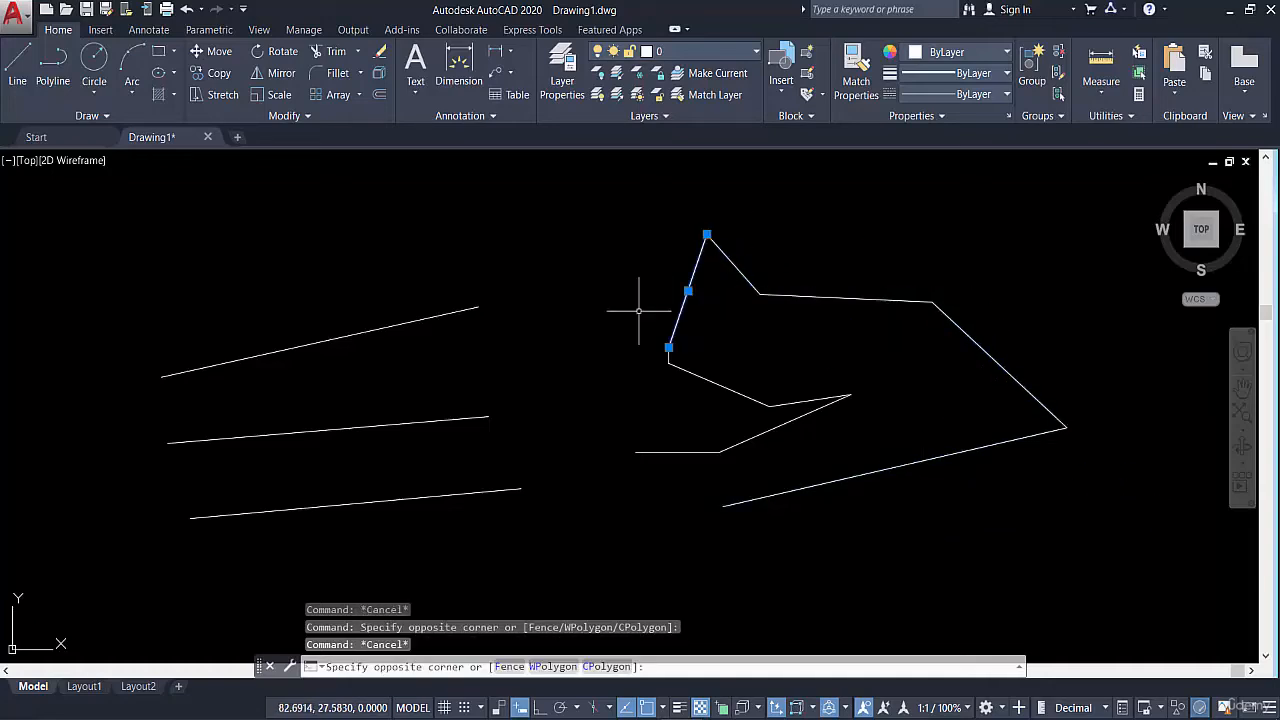
{"action": "key", "text": "Escape"}
Check whether the short vertical segment and the short inner segment can be selected individually, clearing the selection each time
{"action": "scroll", "coordinate": [676, 355], "scroll_direction": "up", "scroll_amount": 6}
{"action": "key", "text": "Escape"}
{"action": "left_click", "coordinate": [684, 346]}
{"action": "left_click", "coordinate": [597, 355]}
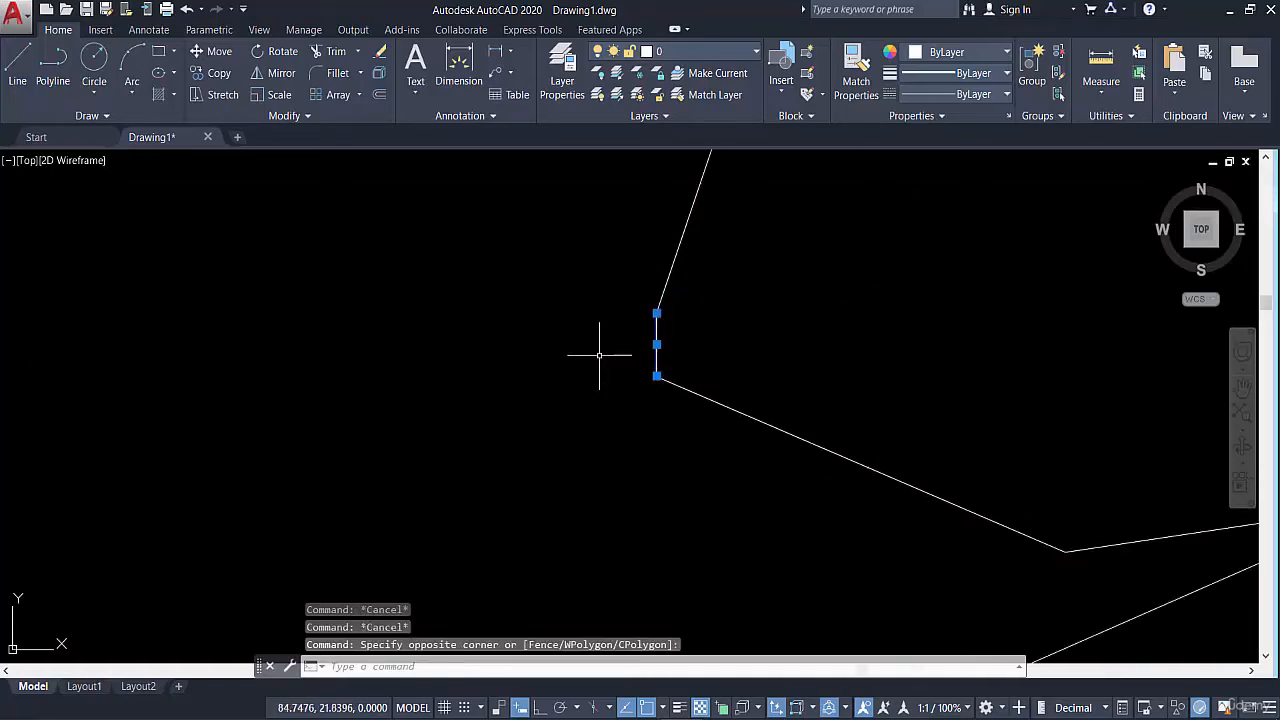
{"action": "key", "text": "Escape"}
{"action": "scroll", "coordinate": [757, 374], "scroll_direction": "down", "scroll_amount": 6}
{"action": "key", "text": "Escape"}
{"action": "left_click", "coordinate": [820, 387]}
{"action": "left_click", "coordinate": [804, 418]}
{"action": "key", "text": "Escape"}
{"action": "scroll", "coordinate": [855, 410], "scroll_direction": "up", "scroll_amount": 4}
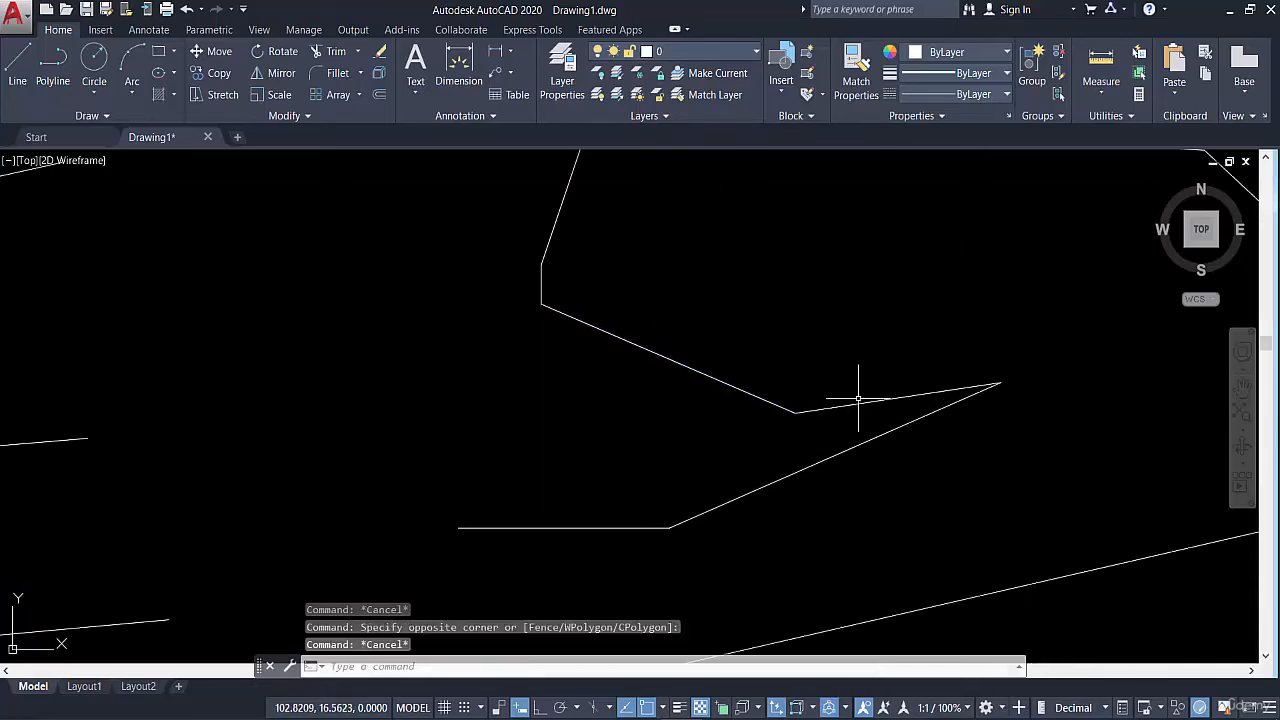
{"action": "left_click", "coordinate": [1000, 718]}
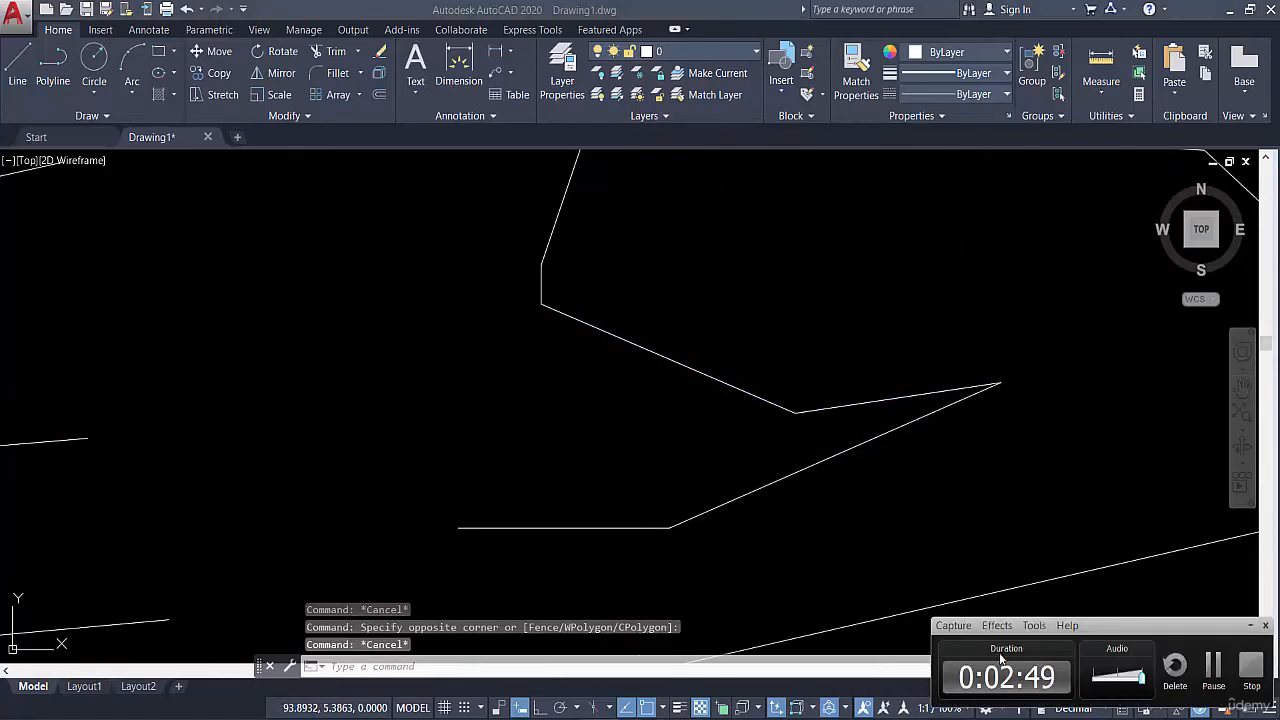
{"action": "left_click", "coordinate": [1000, 718]}
Start the Line command by its alias L and draw a long, nearly horizontal line below the existing lines and chain
{"action": "key", "text": "Escape"}
{"action": "scroll", "coordinate": [805, 459], "scroll_direction": "down", "scroll_amount": 4}
{"action": "middle_click_drag", "start_coordinate": [811, 476], "coordinate": [748, 402]}
{"action": "key", "text": "Escape"}
{"action": "scroll", "coordinate": [733, 415], "scroll_direction": "down", "scroll_amount": 4}
{"action": "mouse_move", "coordinate": [580, 415]}
{"action": "middle_mouse_down"}
{"action": "mouse_move", "coordinate": [749, 462]}
{"action": "mouse_move", "coordinate": [690, 419]}
{"action": "middle_mouse_up"}
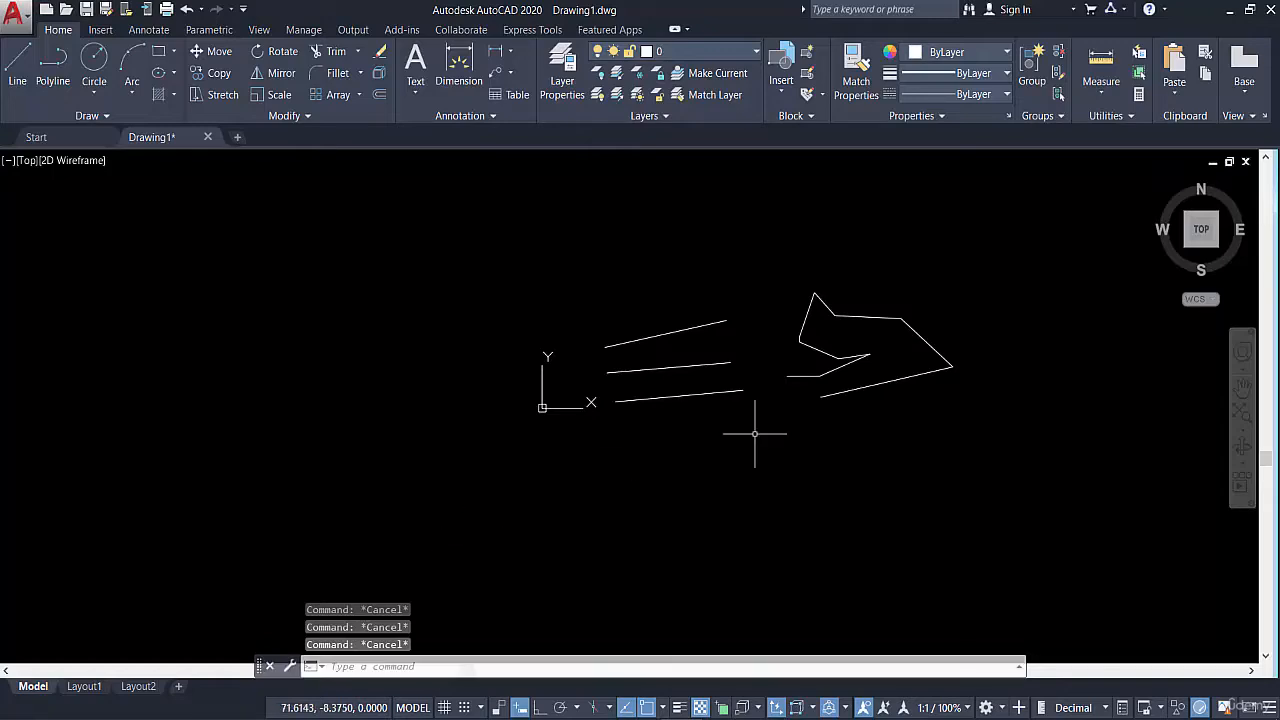
{"action": "type", "text": "l"}
{"action": "key", "text": "Return"}
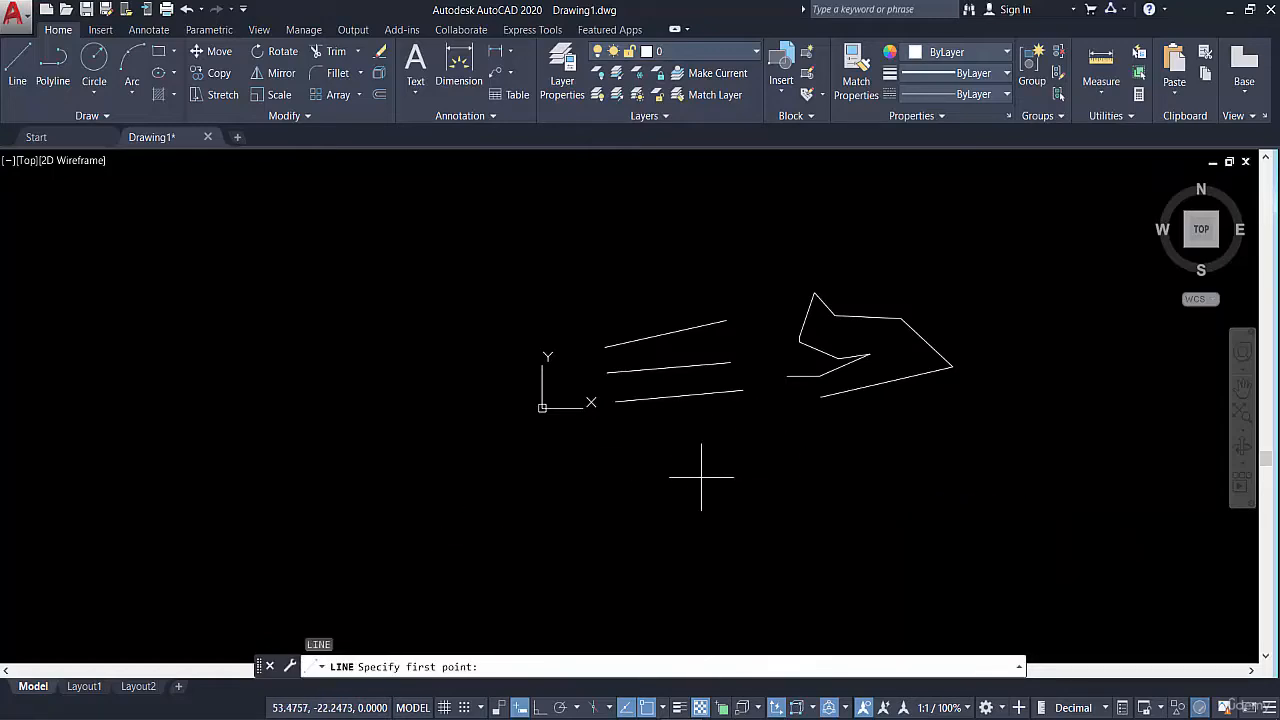
{"action": "left_click", "coordinate": [701, 477]}
{"action": "left_click", "coordinate": [967, 467]}
{"action": "key", "text": "Escape"}
{"action": "left_click", "coordinate": [705, 305]}
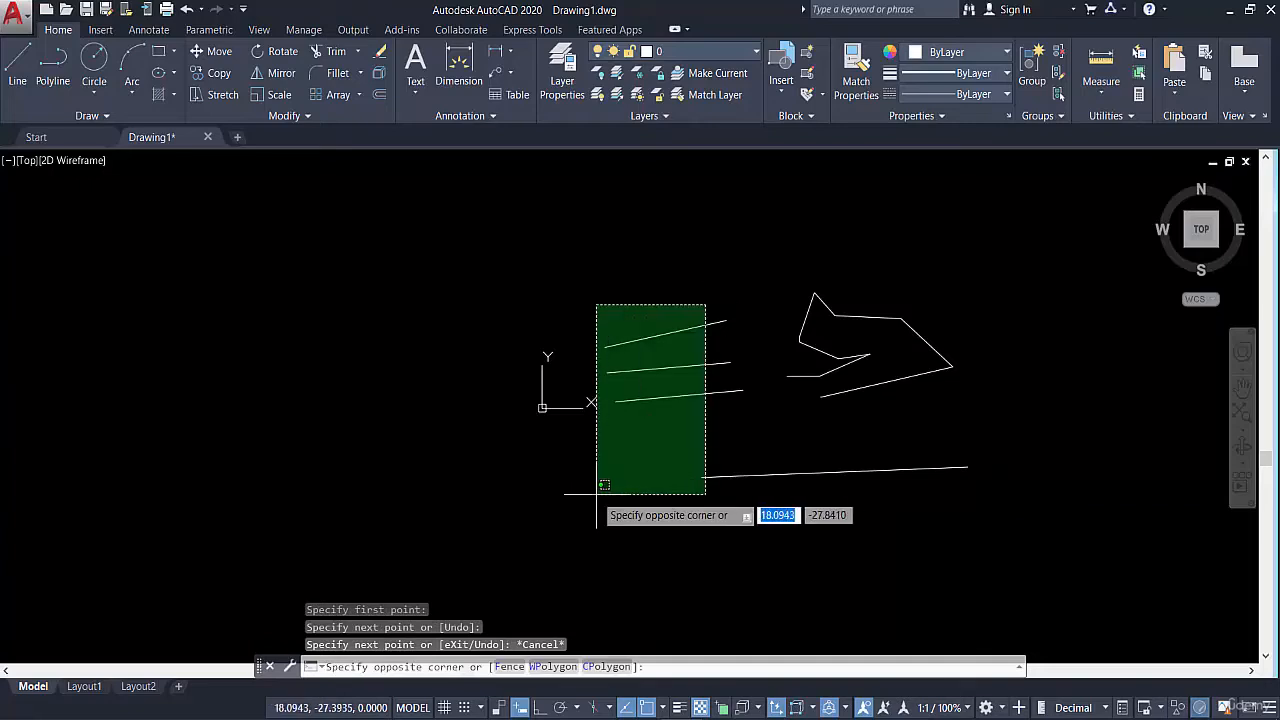
{"action": "left_click", "coordinate": [622, 462]}
{"action": "key", "text": "Escape"}
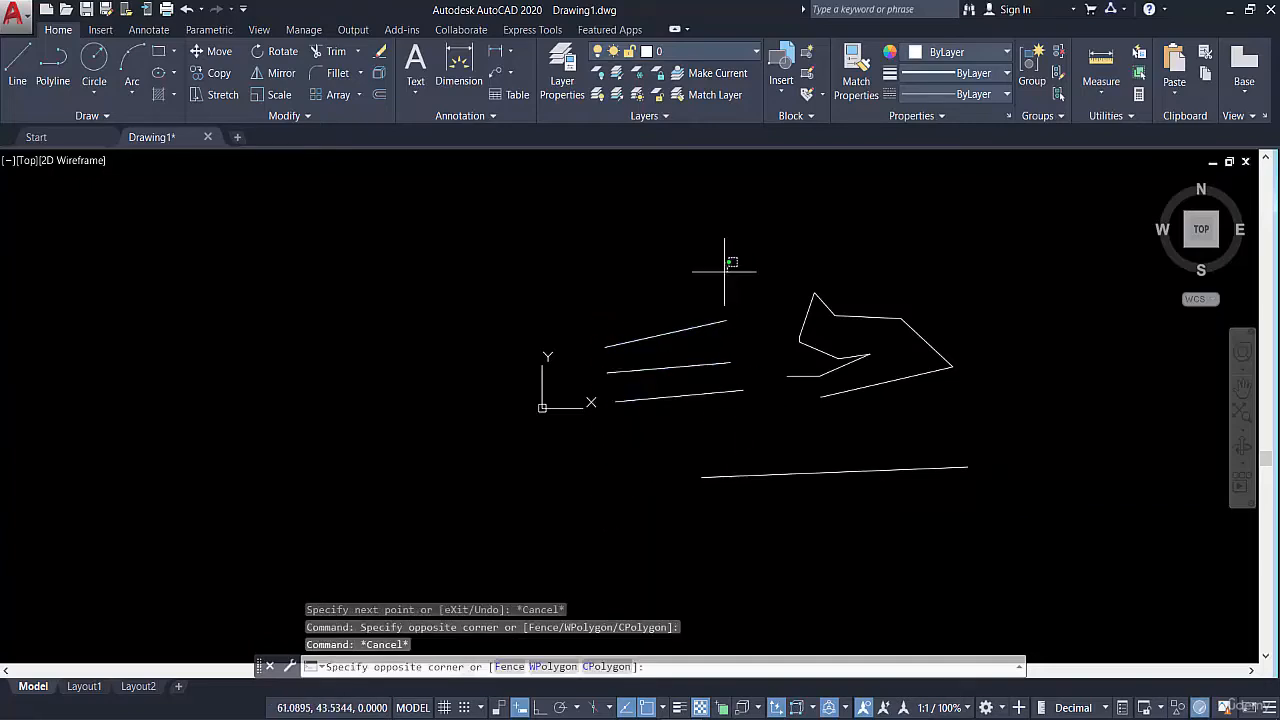
Delete the three separate lines near the origin together with the long line below them
{"action": "left_click", "coordinate": [655, 430]}
{"action": "left_click", "coordinate": [844, 420]}
{"action": "left_click", "coordinate": [738, 498]}
{"action": "key", "text": "Delete"}
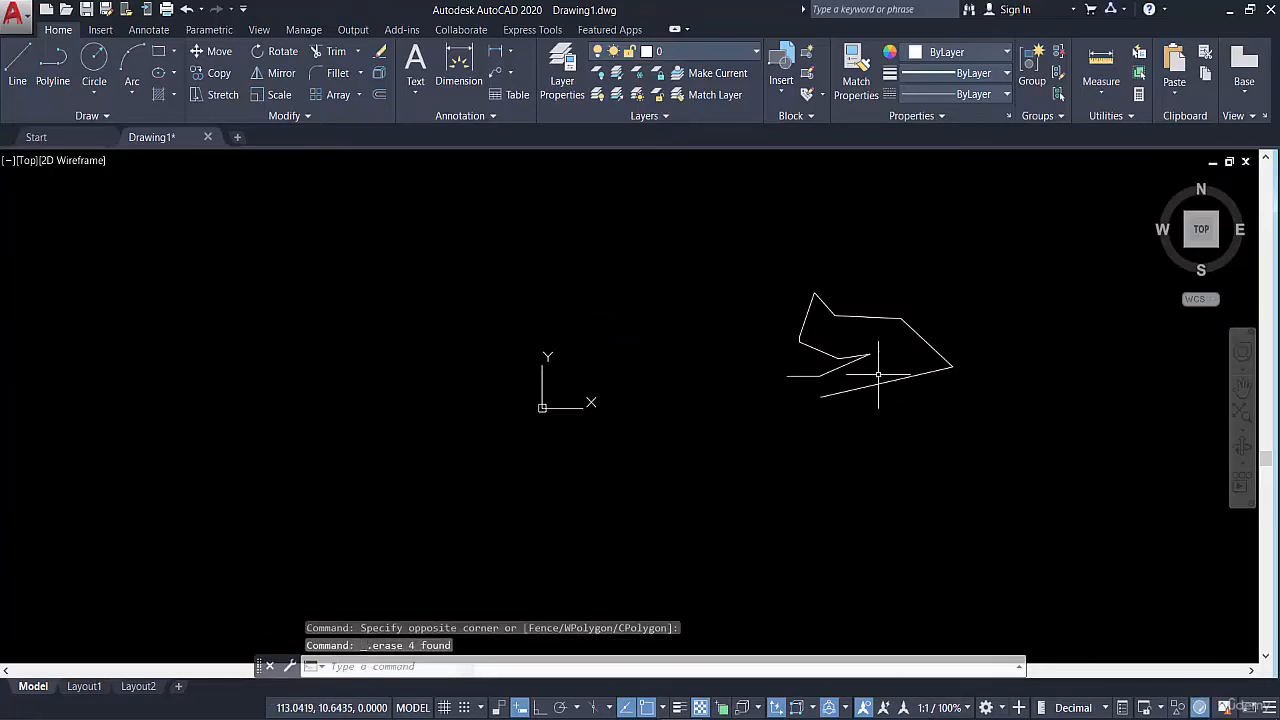
Delete all segments of the connected zigzag chain
{"action": "left_click", "coordinate": [944, 294]}
{"action": "left_click", "coordinate": [714, 471]}
{"action": "key", "text": "Delete"}
Draw a single-segment polyline about 134 units long, rising gently to the right of the origin, with the Polyline command
{"action": "middle_click_drag", "start_coordinate": [860, 439], "coordinate": [829, 486]}
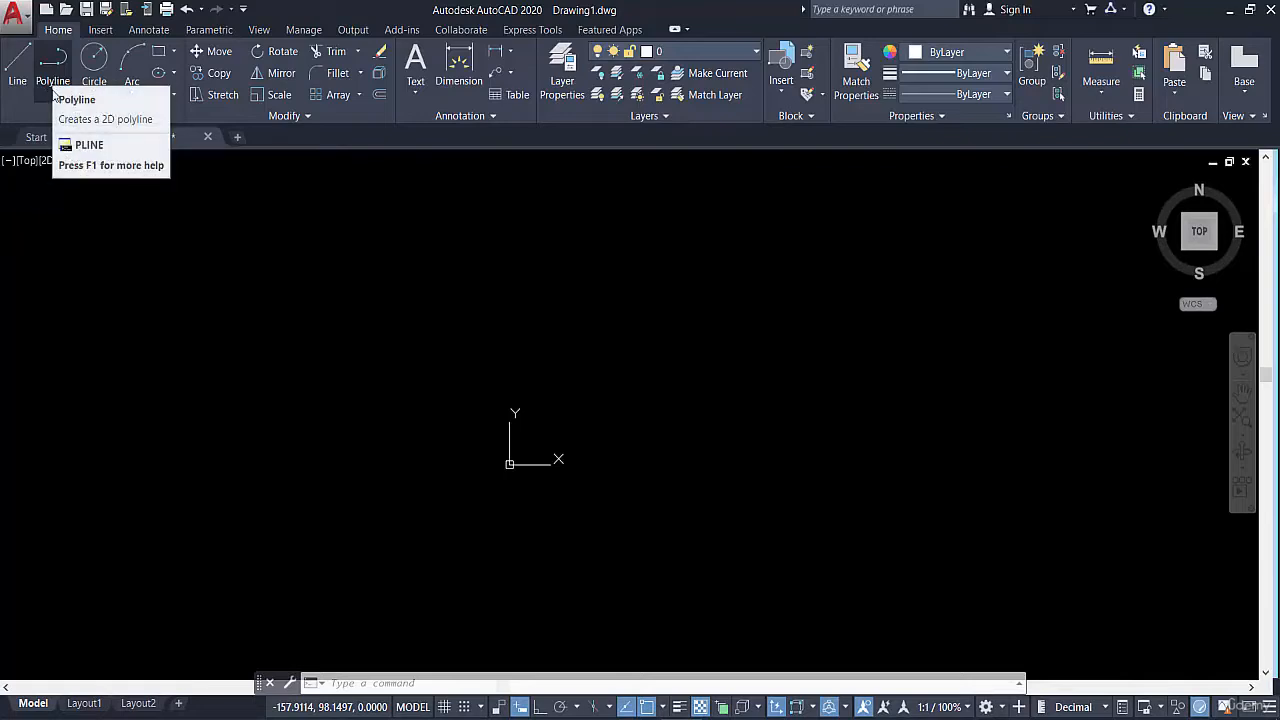
{"action": "left_click", "coordinate": [53, 87]}
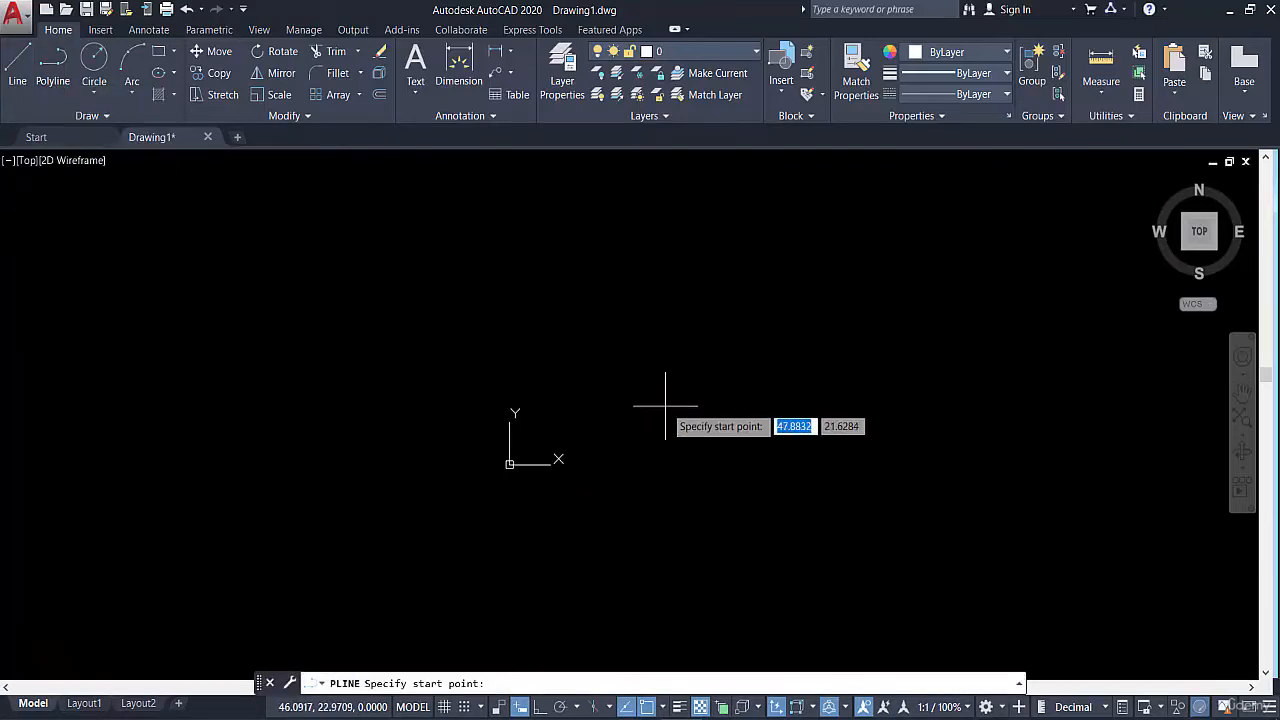
{"action": "left_click", "coordinate": [662, 422]}
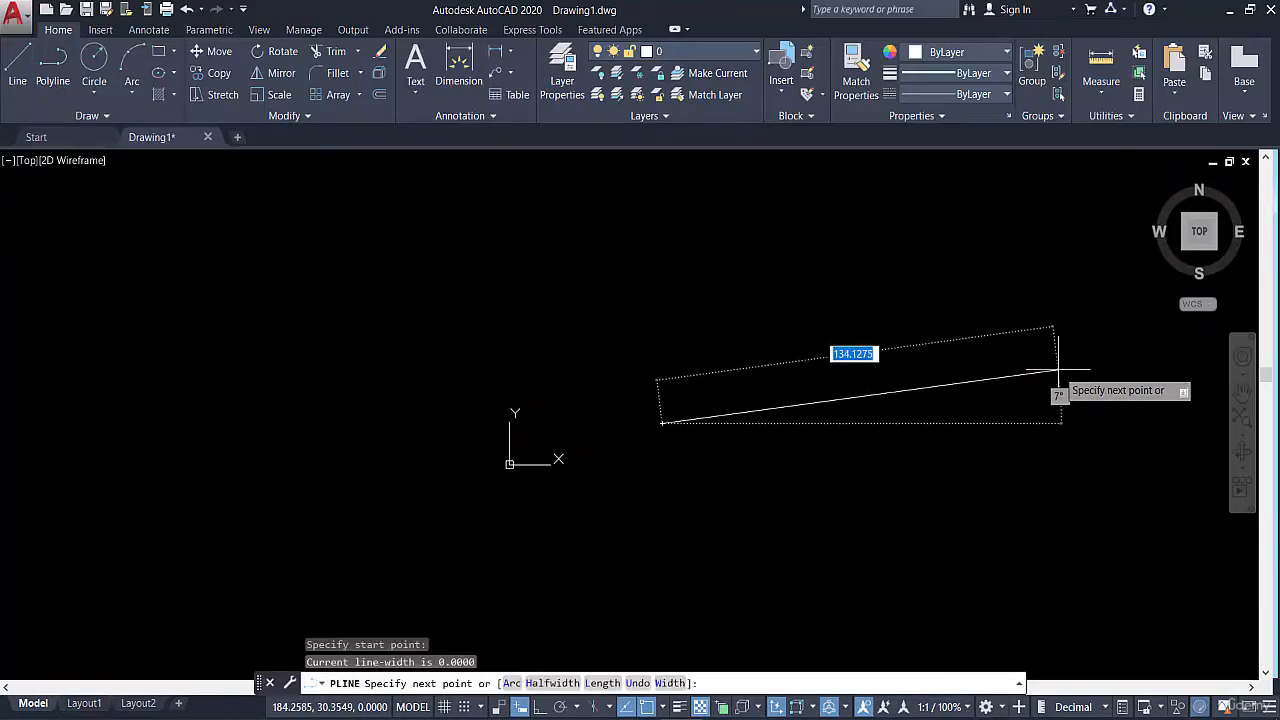
{"action": "left_click", "coordinate": [1058, 377]}
{"action": "key", "text": "Escape"}
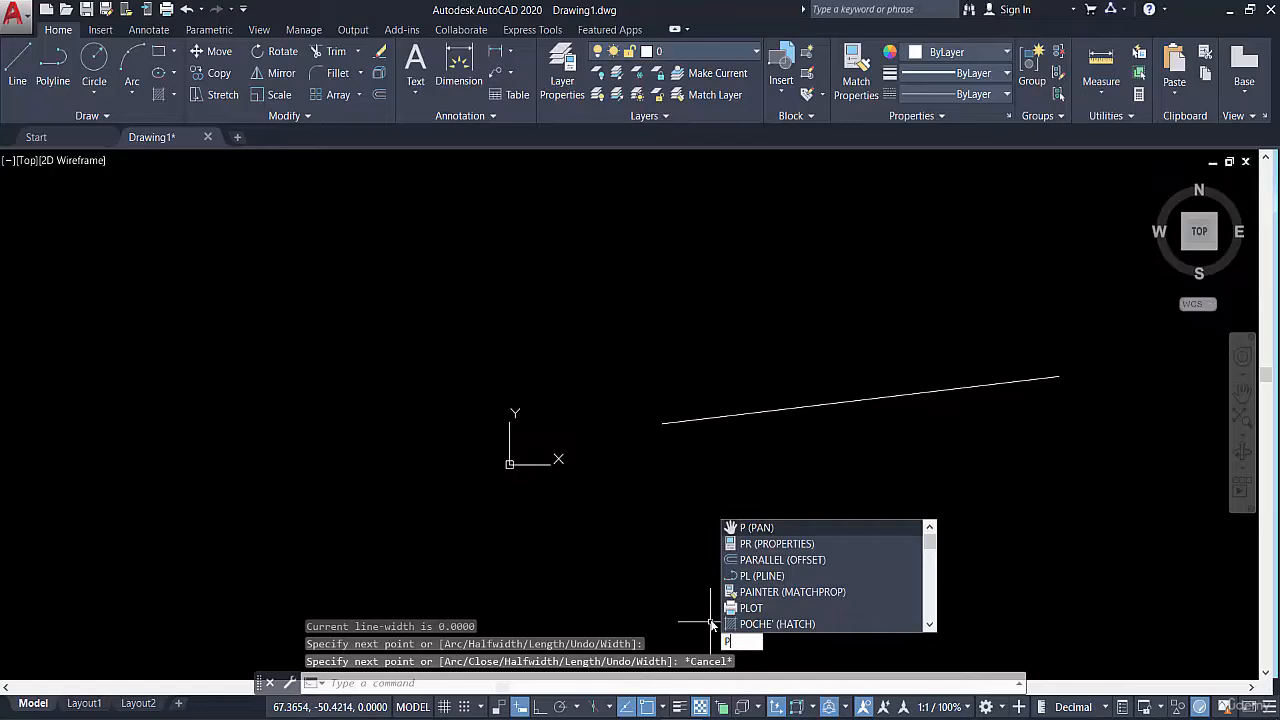
Start the Polyline command by its alias PL and draw a second gently rising single-segment polyline below the first
{"action": "type", "text": "l"}
{"action": "key", "text": "Return"}
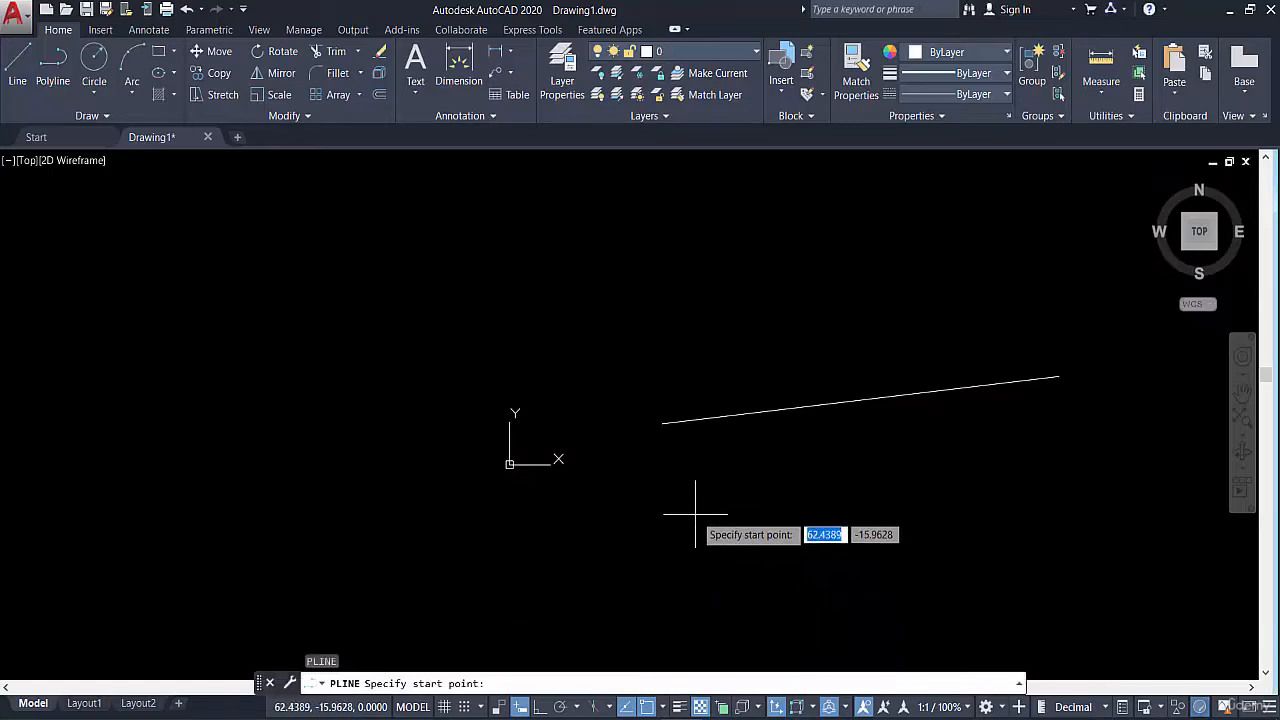
{"action": "left_click", "coordinate": [695, 515]}
{"action": "left_click", "coordinate": [1089, 453]}
{"action": "key", "text": "Escape"}
Check how the two single-segment polylines select, then clear the selection
{"action": "middle_click_drag", "start_coordinate": [977, 429], "coordinate": [878, 283]}
{"action": "left_click", "coordinate": [835, 232]}
{"action": "left_click", "coordinate": [785, 281]}
{"action": "left_click", "coordinate": [796, 301]}
{"action": "left_click", "coordinate": [738, 366]}
{"action": "key", "text": "Escape"}
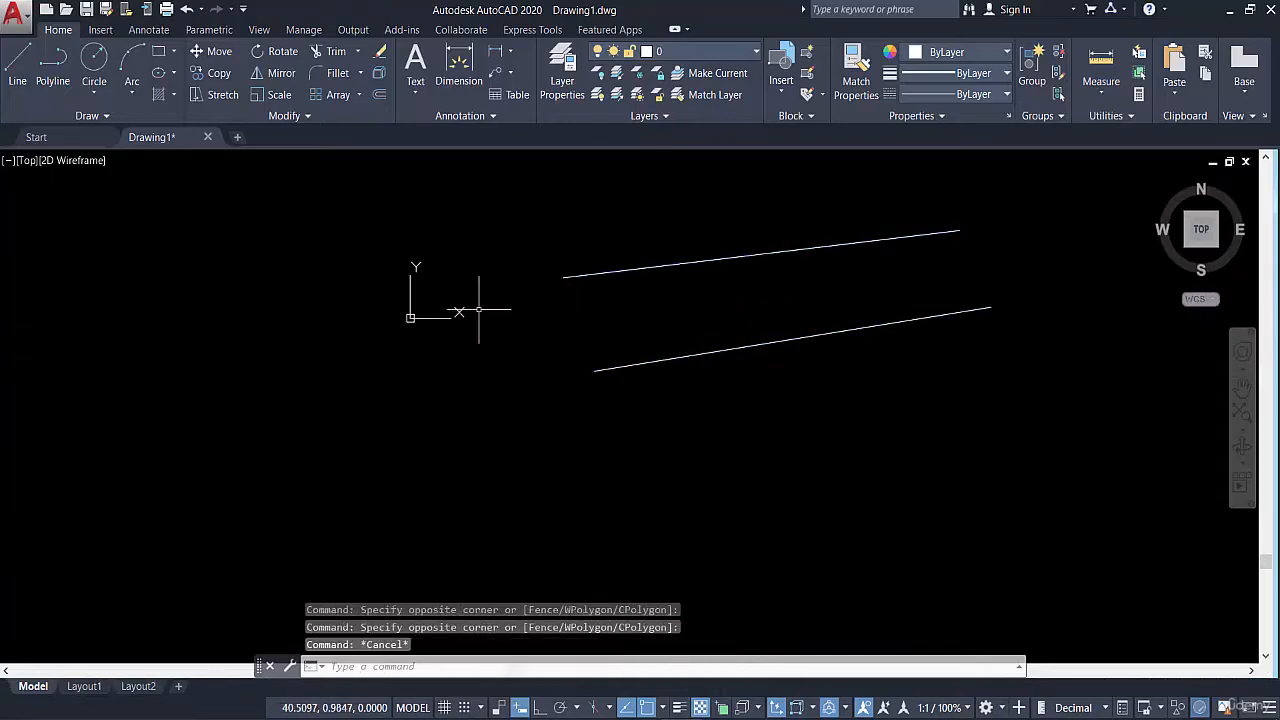
Draw an open seven-segment polyline to the right of the two straight ones, ending in a short horizontal segment near its start
{"action": "left_click", "coordinate": [50, 68]}
{"action": "middle_click_drag", "start_coordinate": [950, 322], "coordinate": [598, 389]}
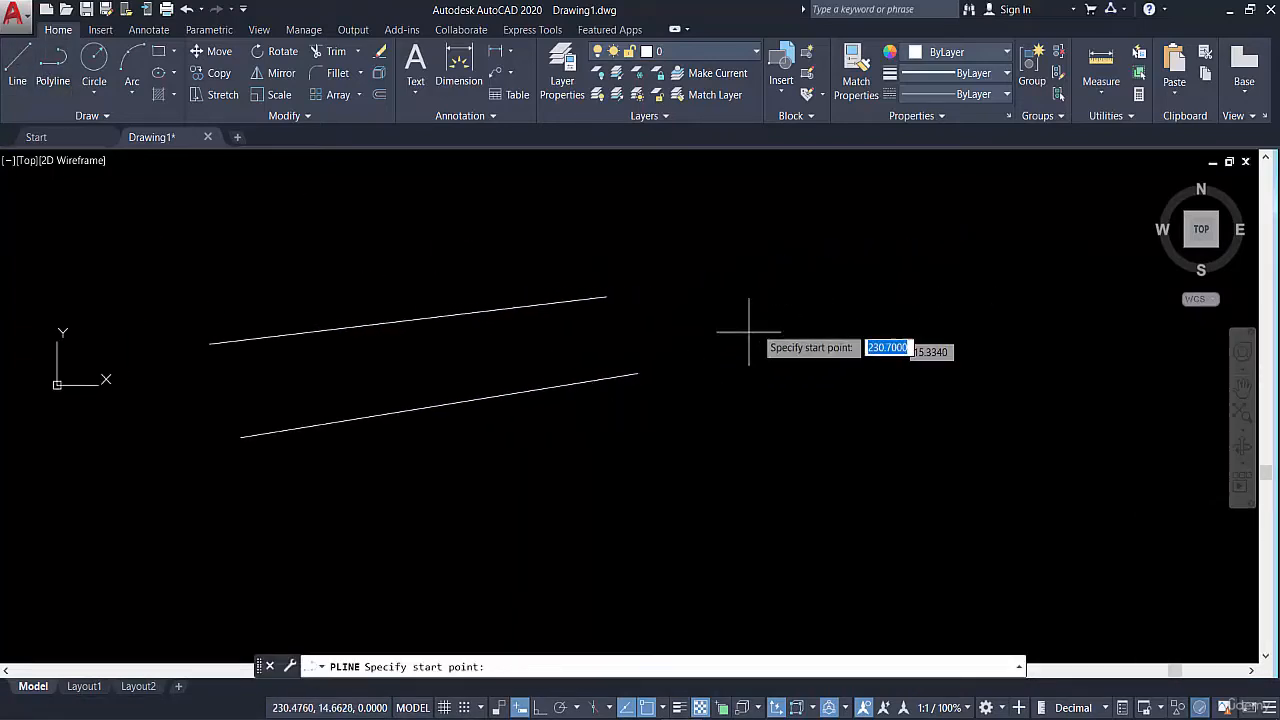
{"action": "left_click", "coordinate": [795, 343]}
{"action": "left_click", "coordinate": [971, 256]}
{"action": "left_click", "coordinate": [1092, 344]}
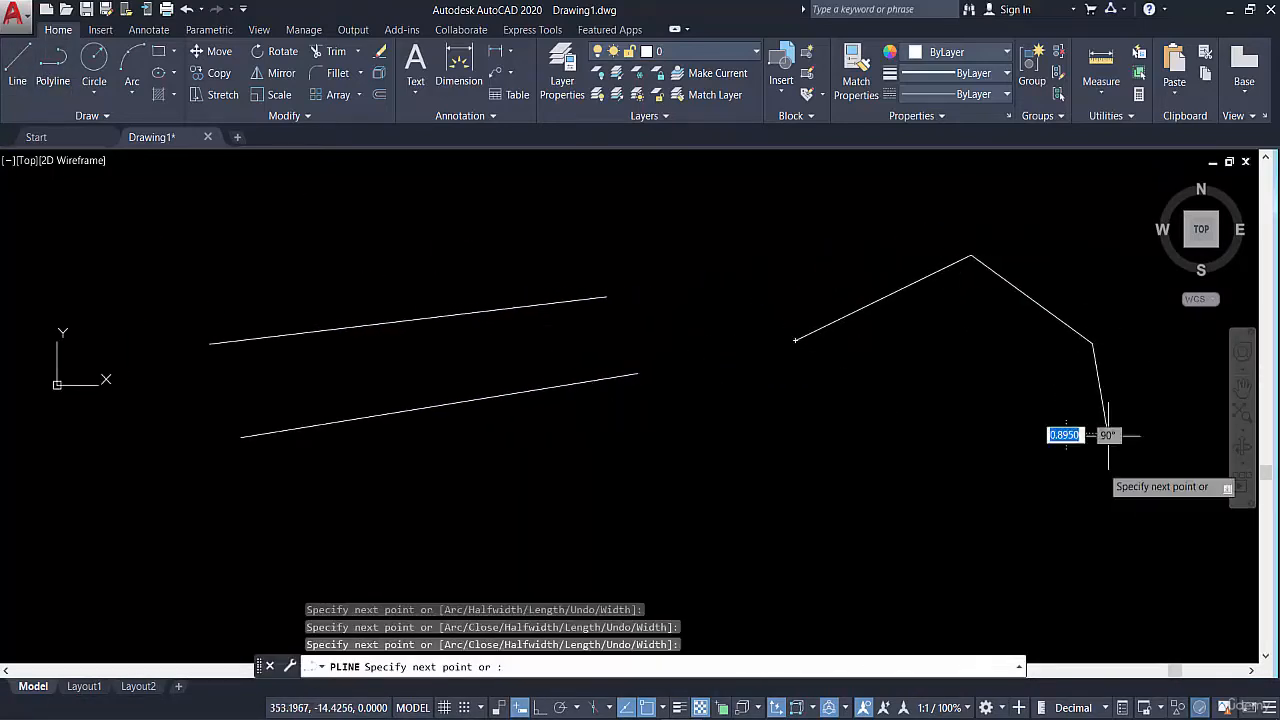
{"action": "left_click", "coordinate": [1107, 433]}
{"action": "left_click", "coordinate": [1032, 518]}
{"action": "left_click", "coordinate": [900, 498]}
{"action": "left_click", "coordinate": [832, 407]}
{"action": "left_click", "coordinate": [780, 407]}
{"action": "key", "text": "Escape"}
Check whether selecting the short end segment picks up the whole seven-segment polyline, clearing the selection each time
{"action": "middle_click_drag", "start_coordinate": [794, 409], "coordinate": [799, 330]}
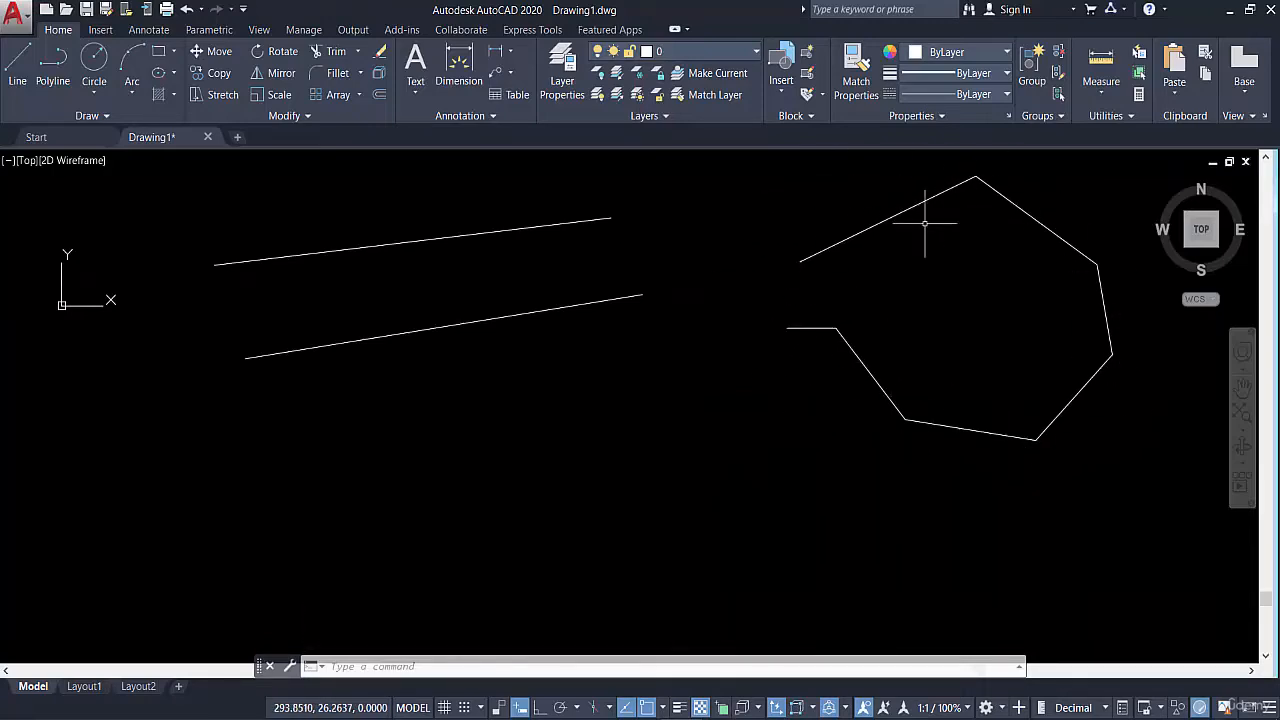
{"action": "mouse_move", "coordinate": [922, 238]}
{"action": "middle_mouse_down"}
{"action": "mouse_move", "coordinate": [926, 285]}
{"action": "mouse_move", "coordinate": [871, 318]}
{"action": "middle_mouse_up"}
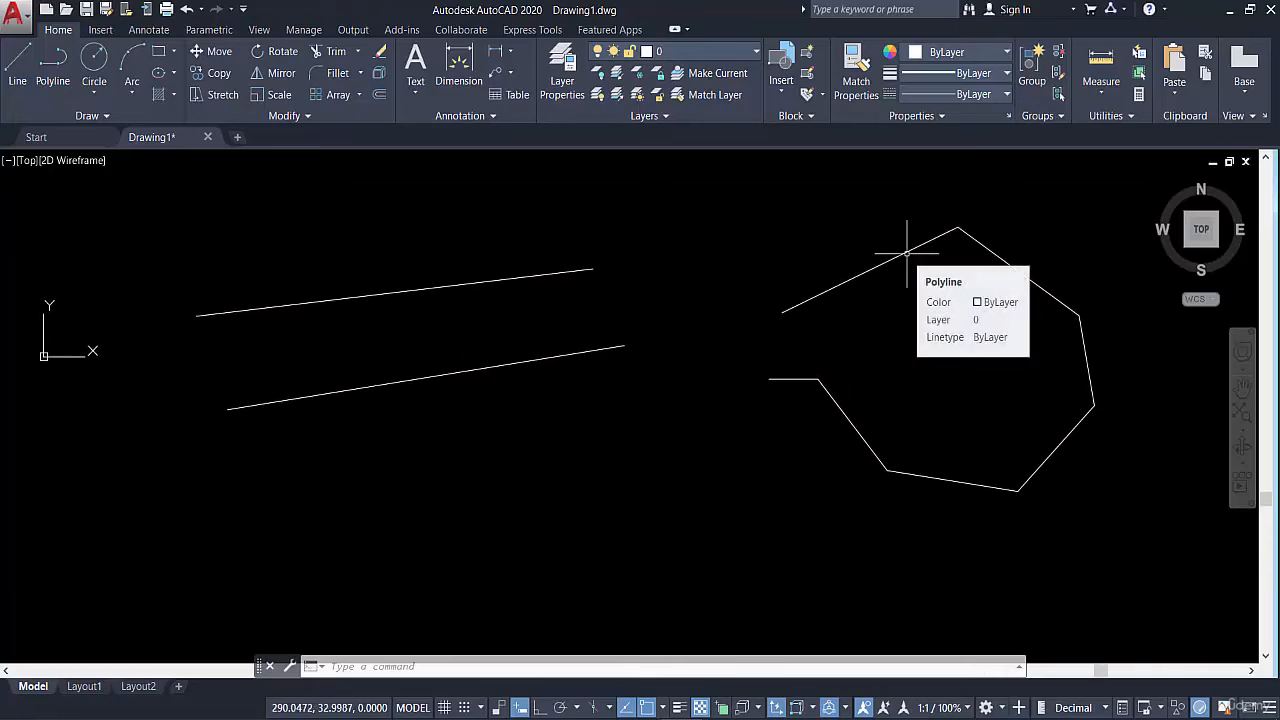
{"action": "left_click", "coordinate": [780, 370]}
{"action": "left_click", "coordinate": [757, 385]}
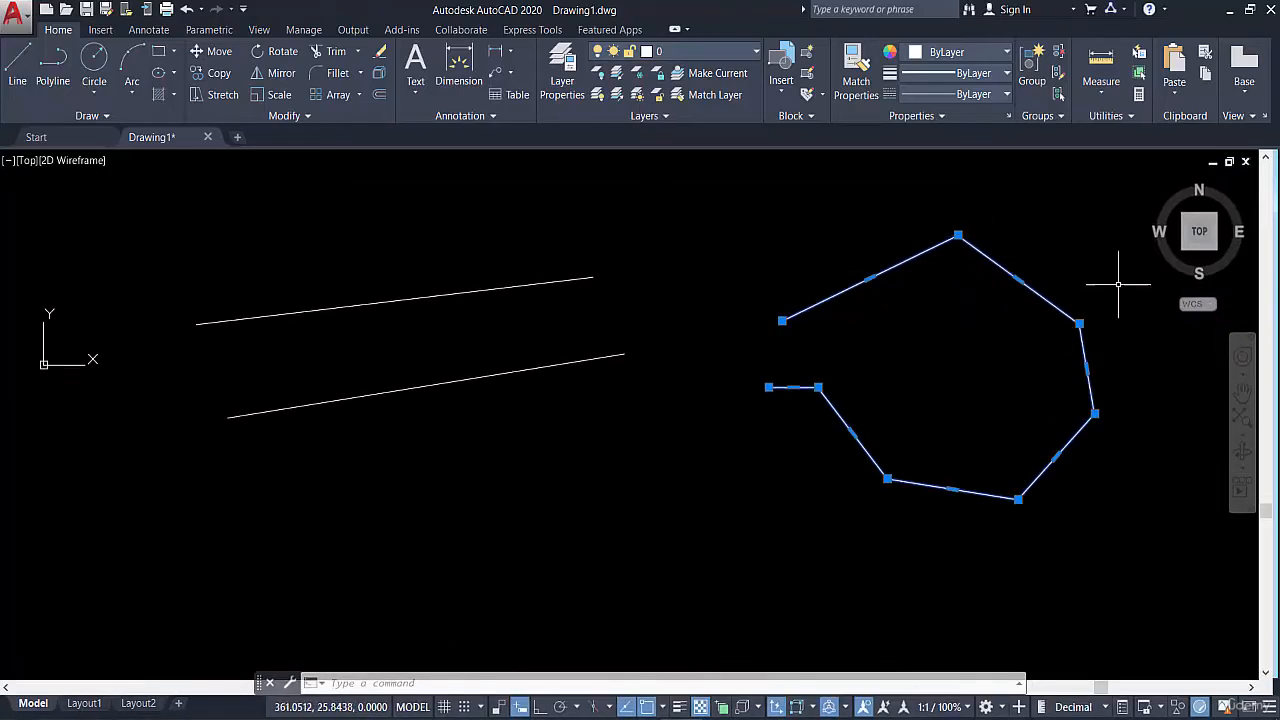
{"action": "left_click", "coordinate": [771, 394]}
{"action": "key", "text": "Escape"}
{"action": "left_click", "coordinate": [783, 362]}
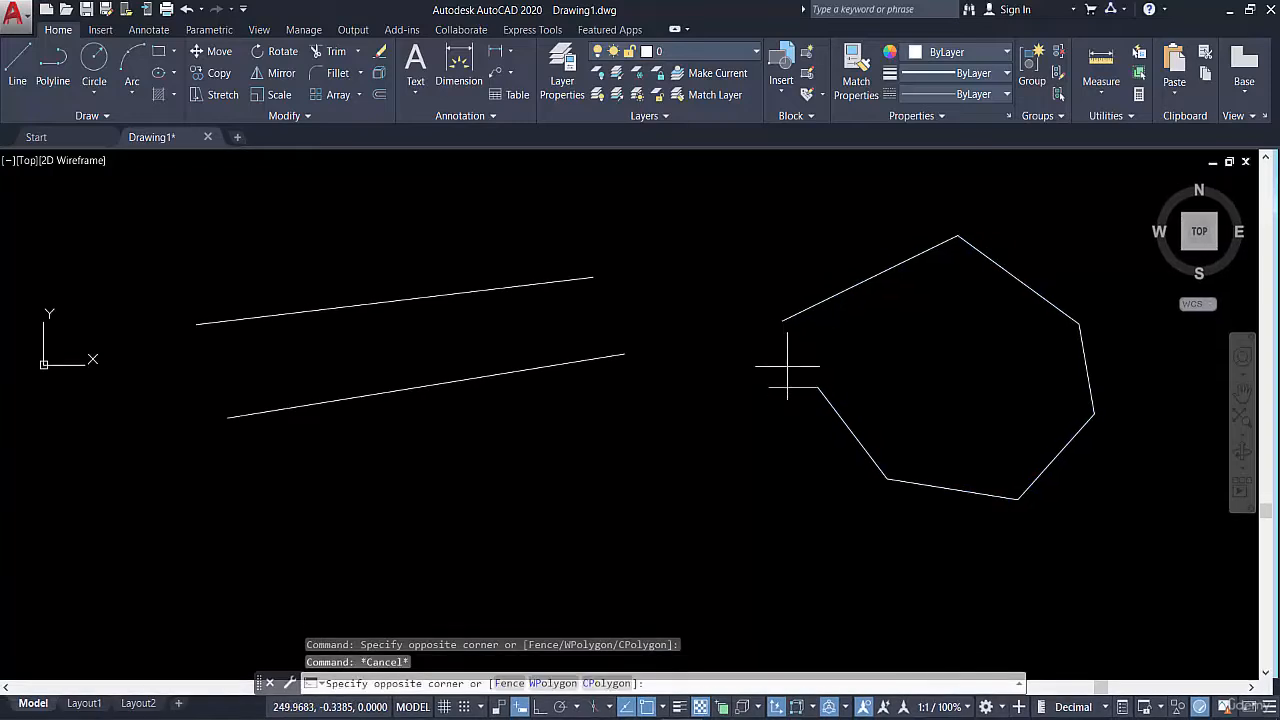
{"action": "left_click", "coordinate": [740, 418]}
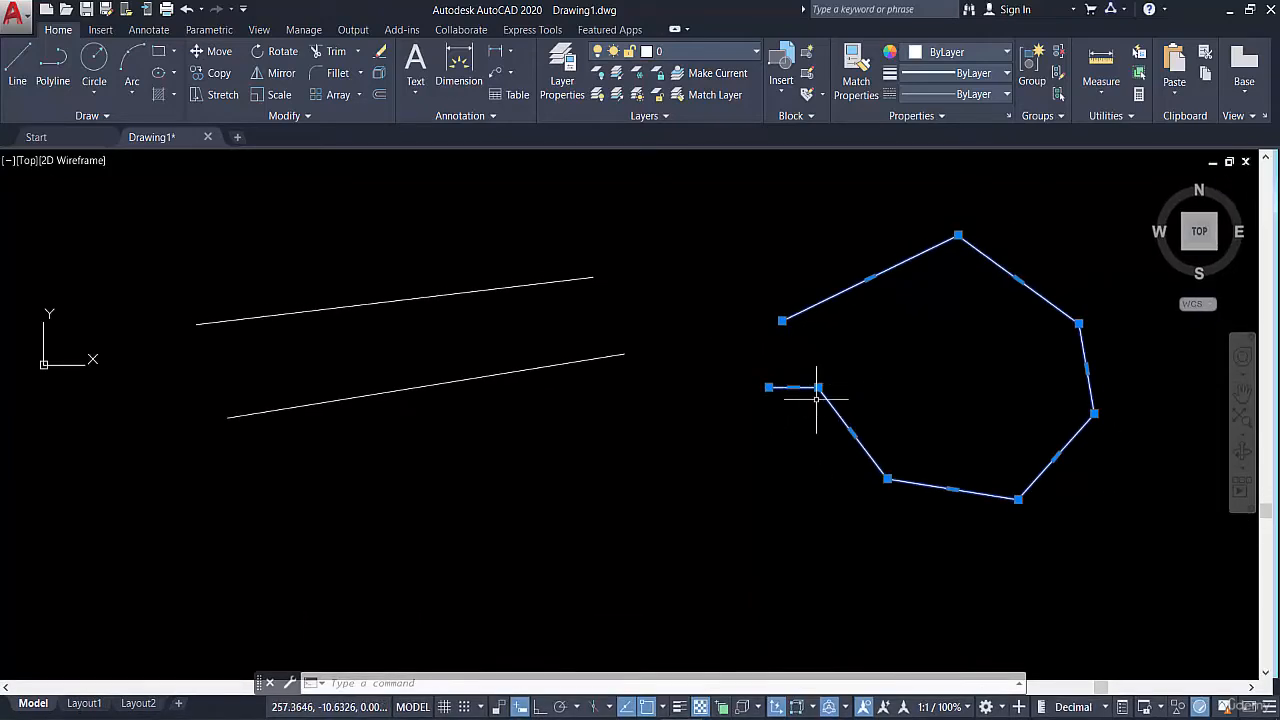
{"action": "key", "text": "Escape"}
Start the Line command by its alias L and draw an open, rounded chain of eight connected lines below the polylines
{"action": "type", "text": "l"}
{"action": "key", "text": "Return"}
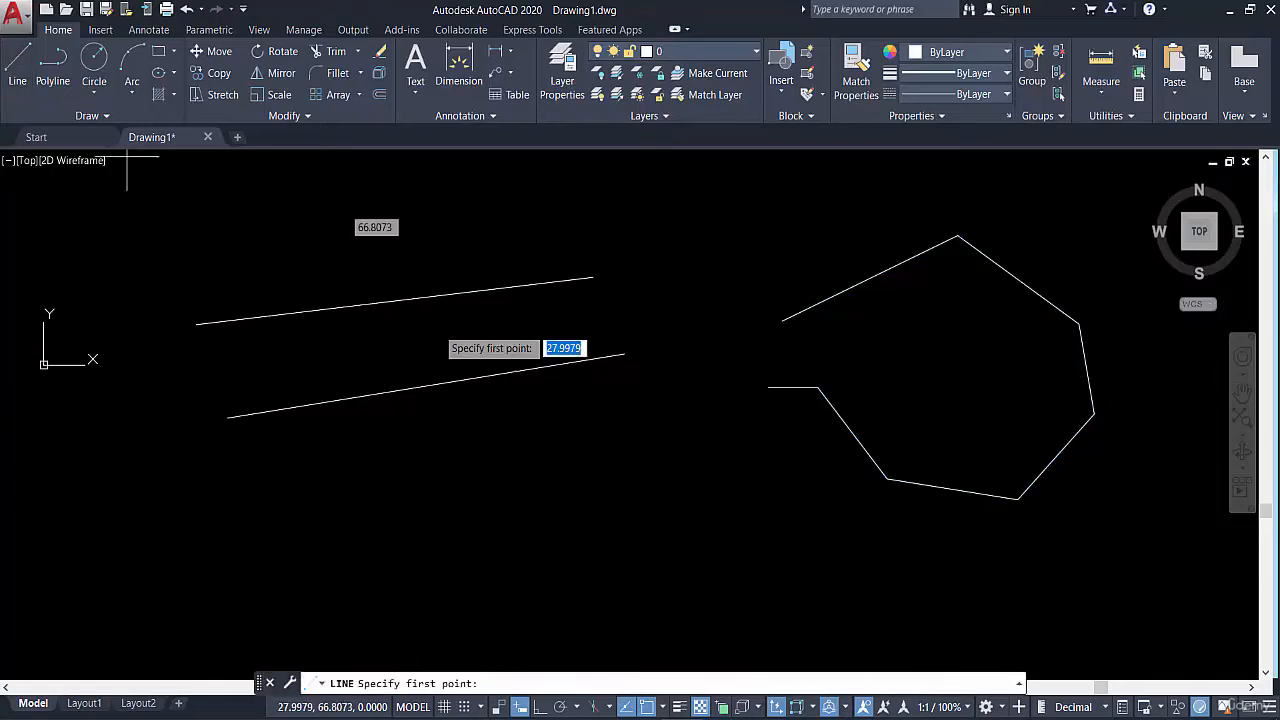
{"action": "middle_click_drag", "start_coordinate": [799, 472], "coordinate": [727, 349]}
{"action": "middle_click_drag", "start_coordinate": [716, 440], "coordinate": [773, 491]}
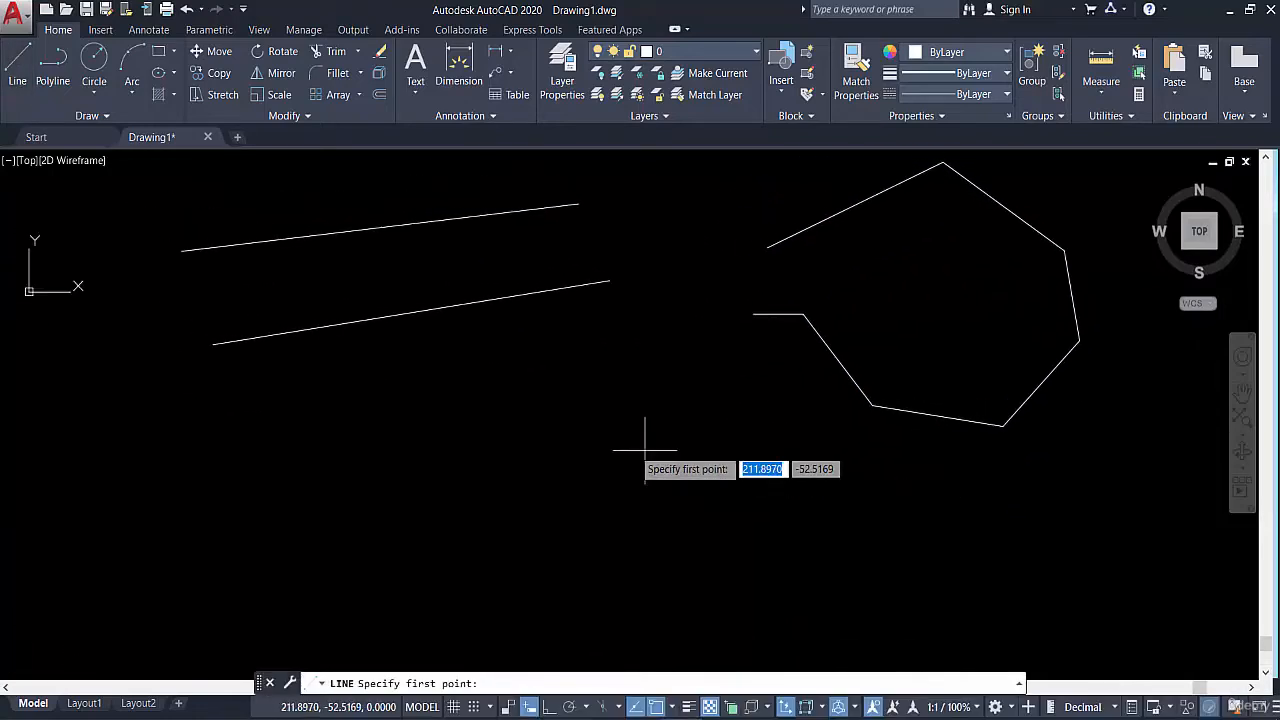
{"action": "left_click", "coordinate": [467, 525]}
{"action": "left_click", "coordinate": [601, 608]}
{"action": "left_click", "coordinate": [692, 608]}
{"action": "left_click", "coordinate": [760, 548]}
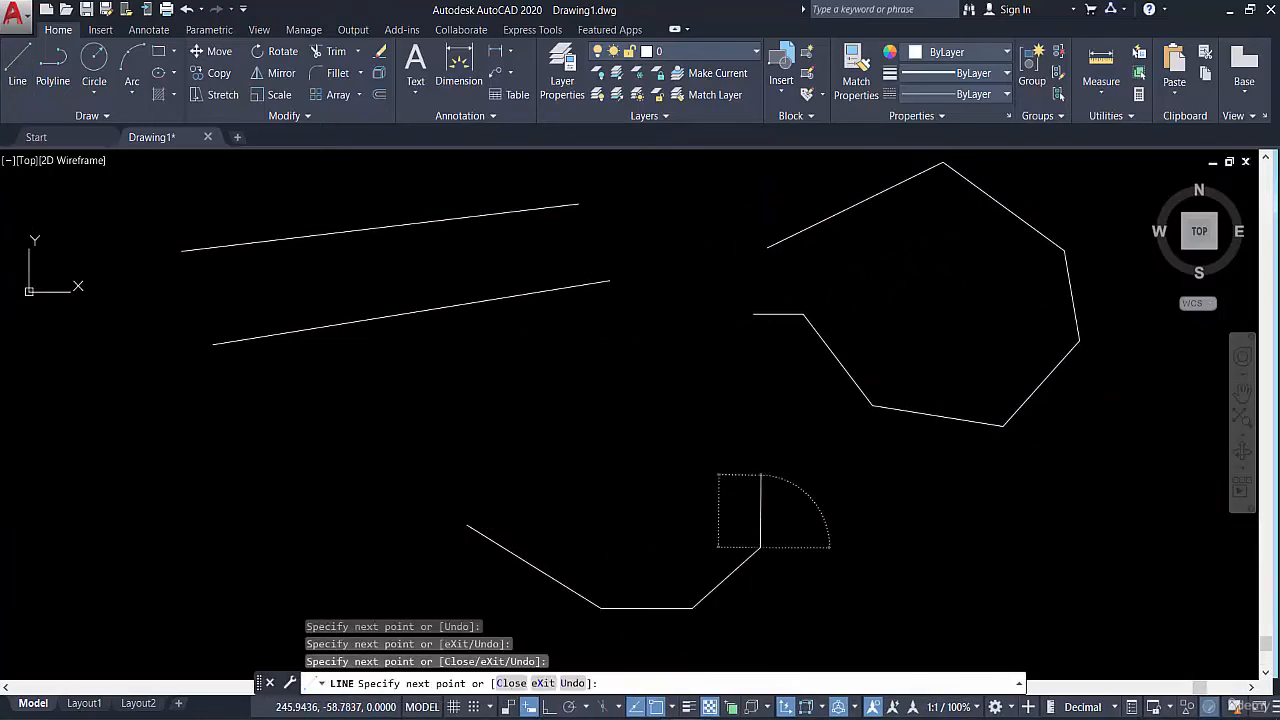
{"action": "left_click", "coordinate": [761, 474]}
{"action": "left_click", "coordinate": [691, 402]}
{"action": "left_click", "coordinate": [645, 388]}
{"action": "left_click", "coordinate": [590, 384]}
{"action": "left_click", "coordinate": [520, 408]}
{"action": "key", "text": "Escape"}
Check whether the first two segments of the line chain select individually, then clear the selection
{"action": "left_click", "coordinate": [491, 497]}
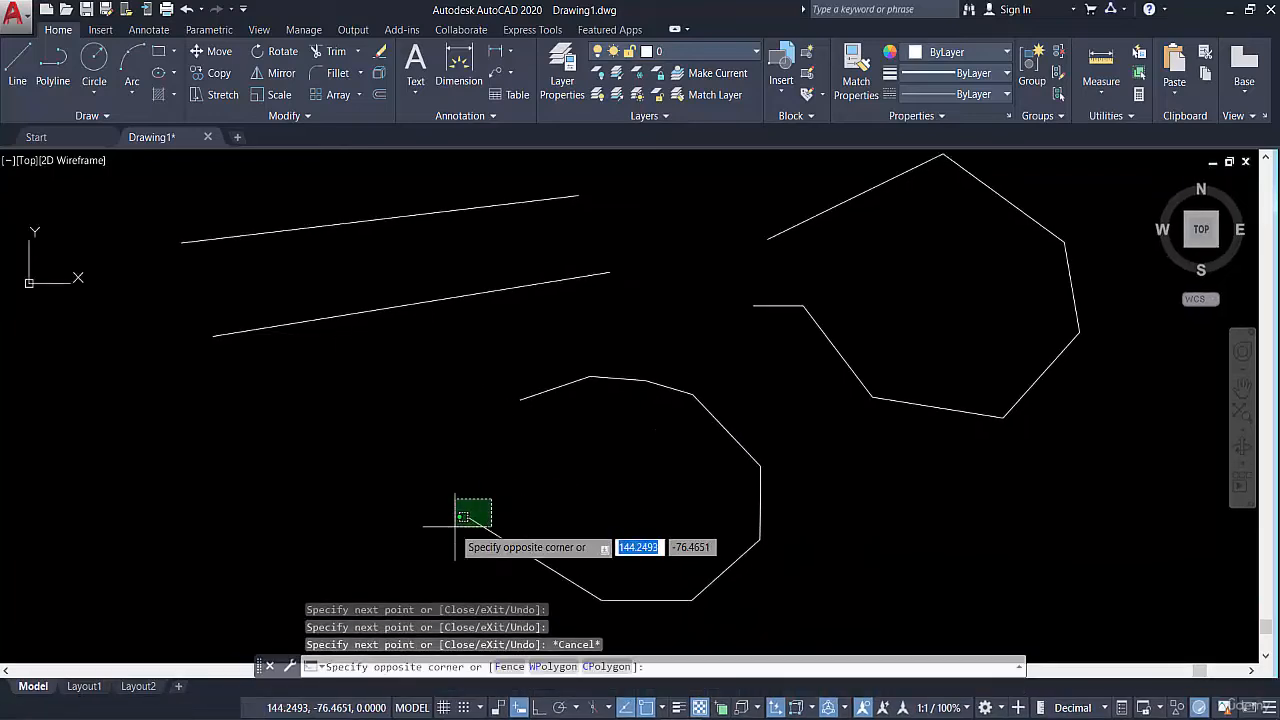
{"action": "left_click", "coordinate": [431, 548]}
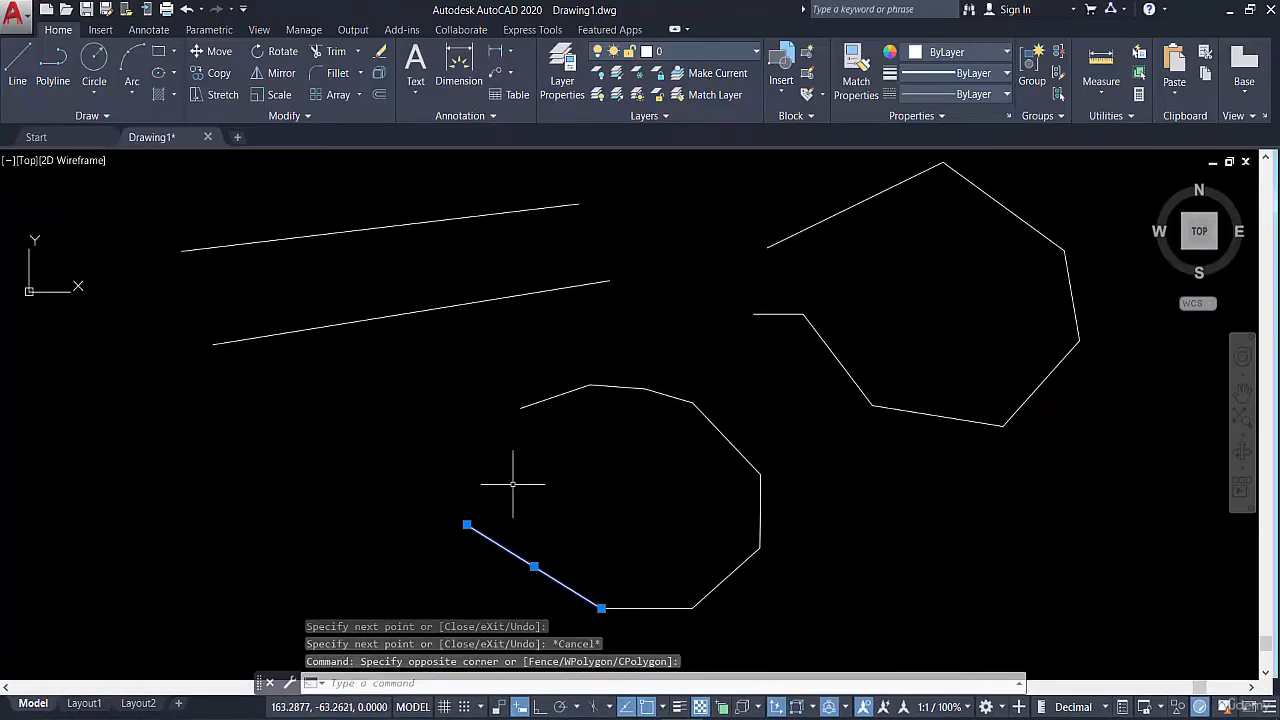
{"action": "key", "text": "Escape"}
{"action": "left_click", "coordinate": [510, 540]}
{"action": "left_click", "coordinate": [484, 556]}
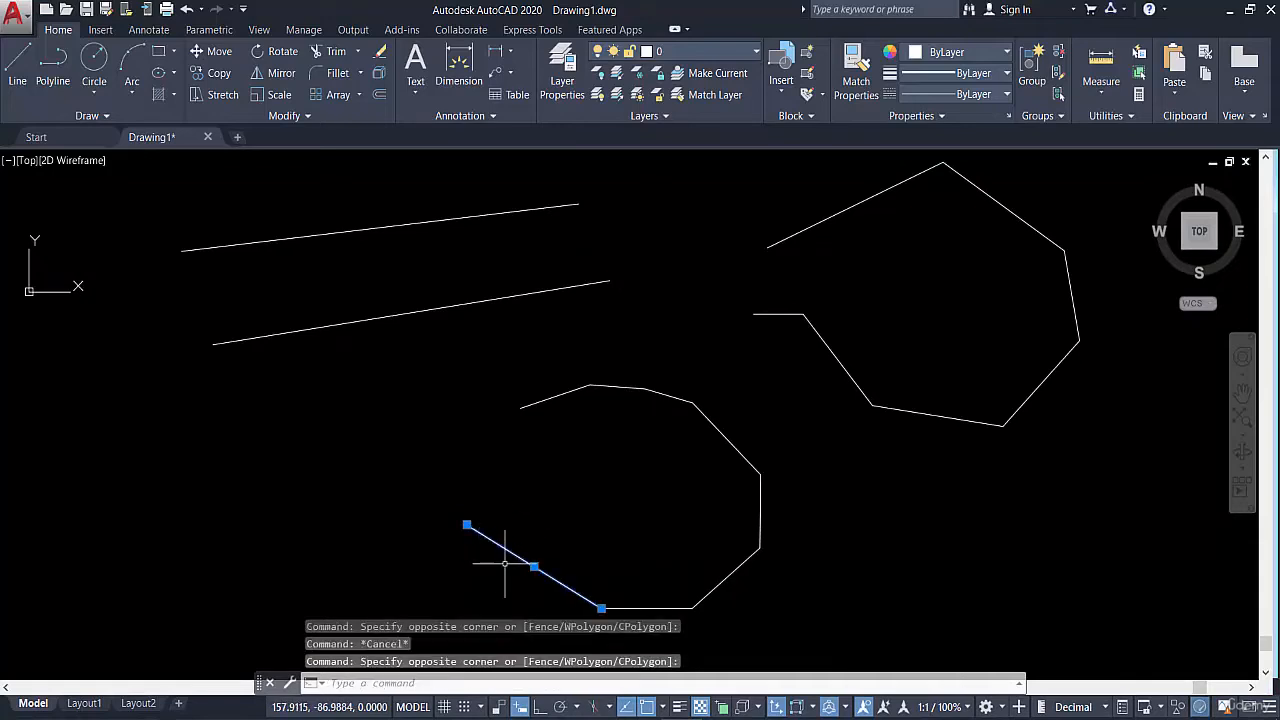
{"action": "left_click", "coordinate": [646, 588]}
{"action": "left_click", "coordinate": [637, 612]}
{"action": "key", "text": "Escape"}
Delete both straight polylines, the seven-segment polyline and the line chain together
{"action": "middle_click_drag", "start_coordinate": [579, 477], "coordinate": [593, 457]}
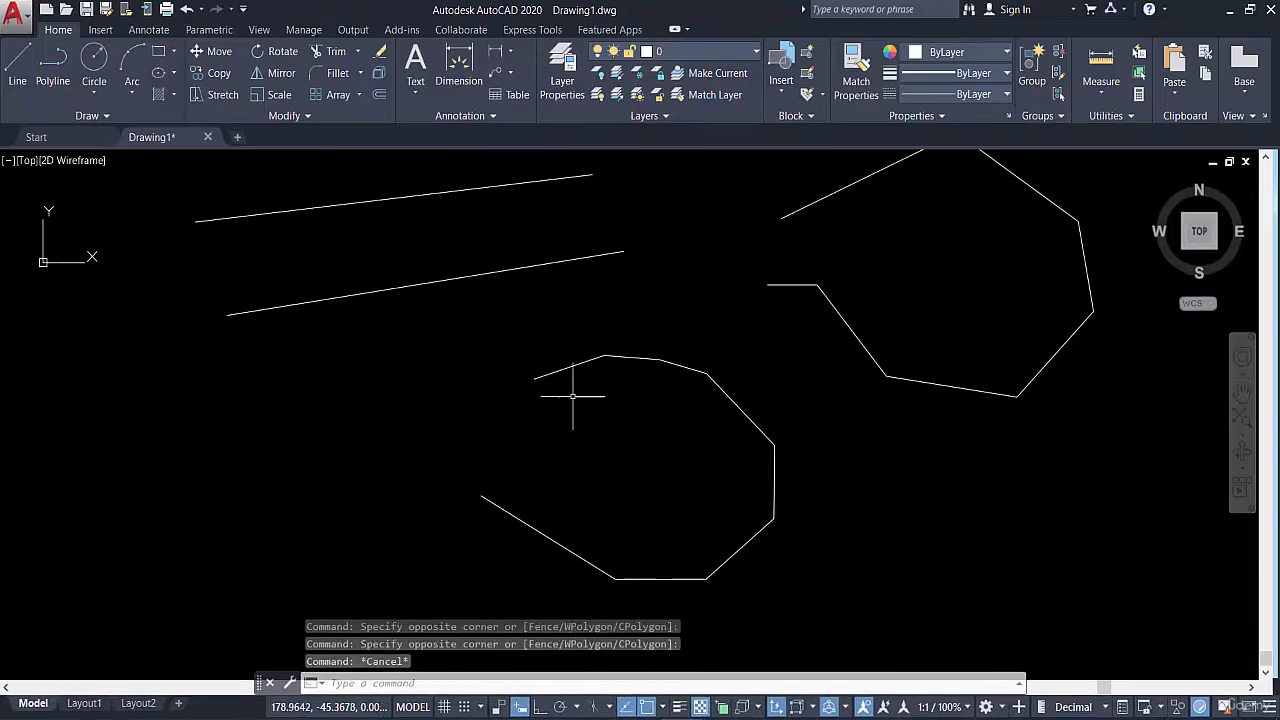
{"action": "scroll", "coordinate": [700, 380], "scroll_direction": "down", "scroll_amount": 4}
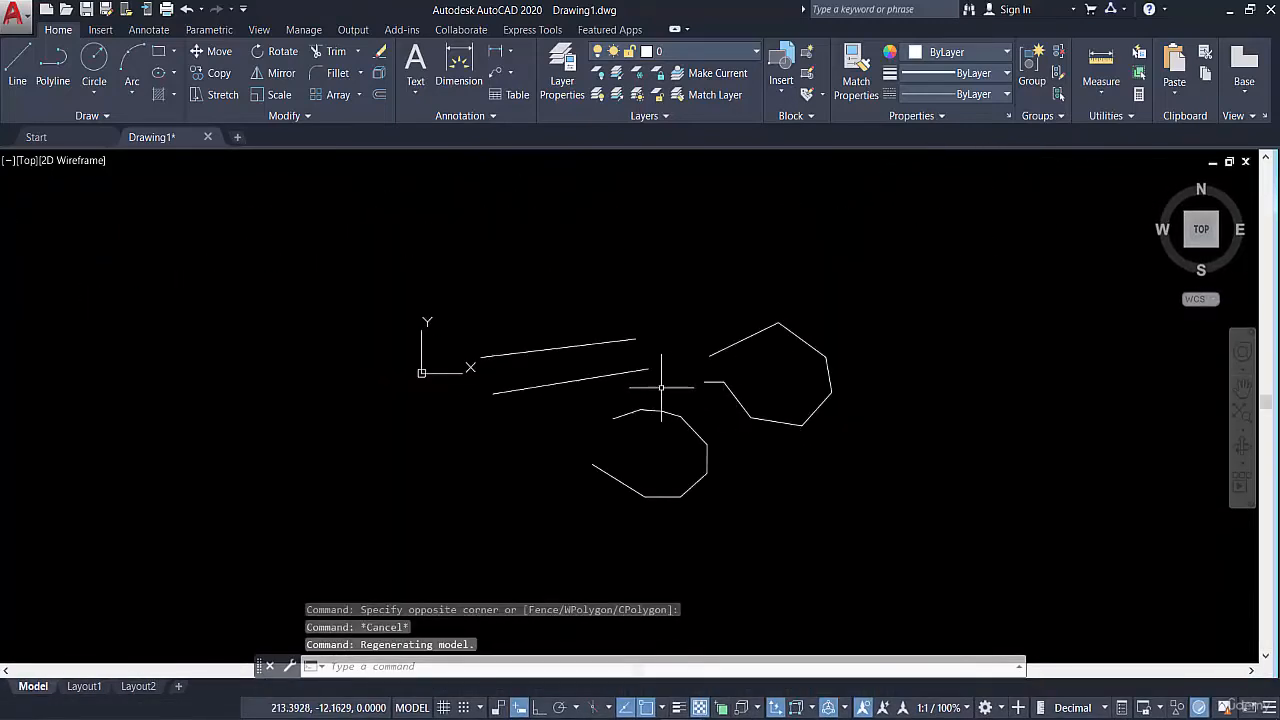
{"action": "left_click", "coordinate": [764, 278]}
{"action": "left_click", "coordinate": [556, 528]}
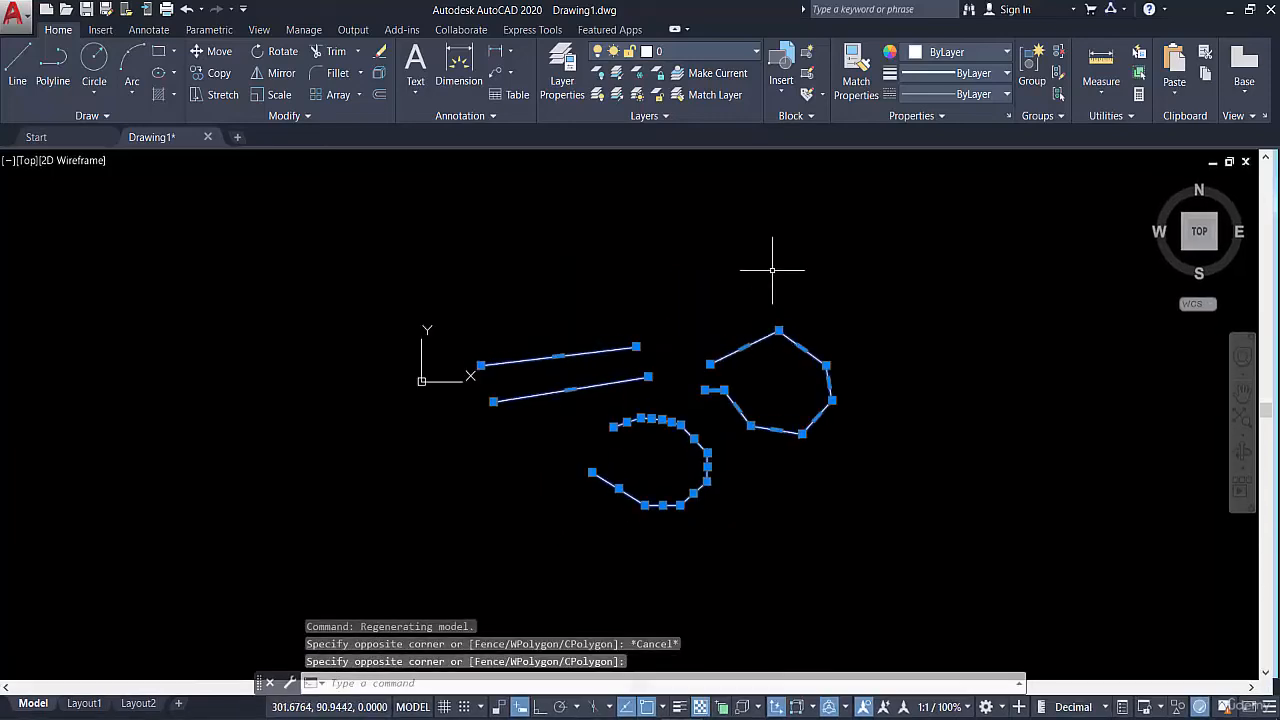
{"action": "key", "text": "Delete"}
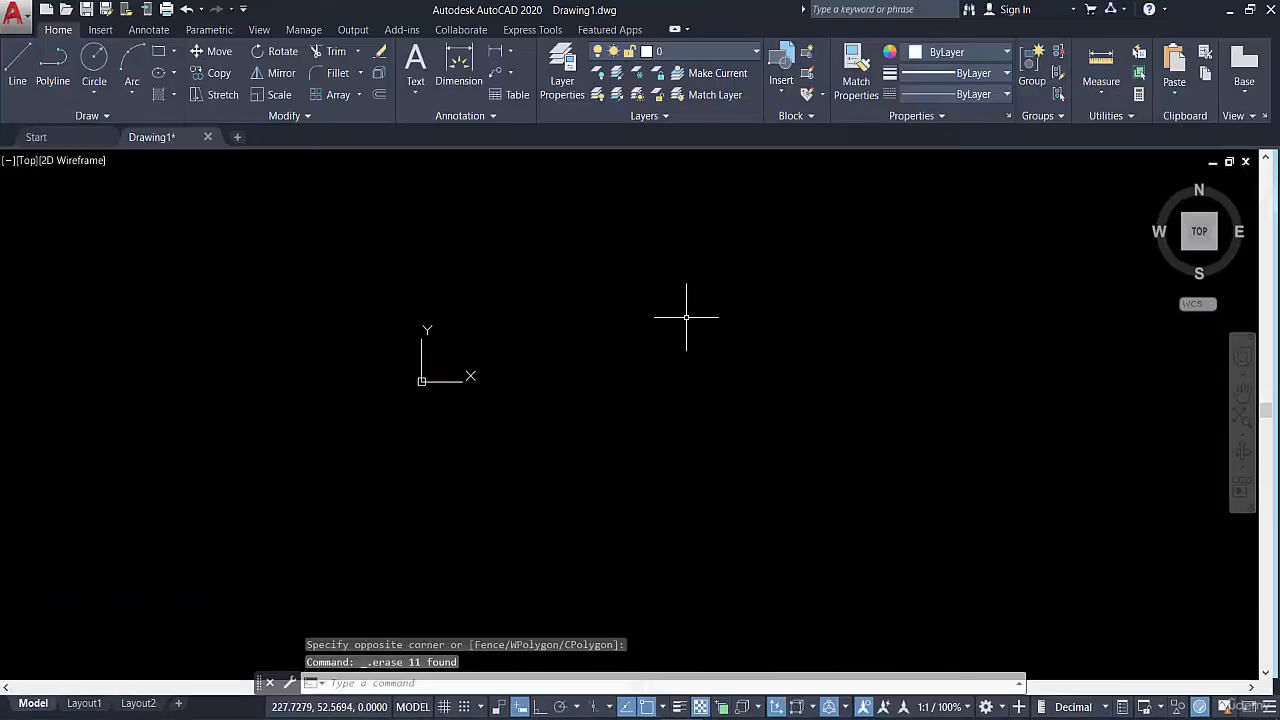
Draw an eight-segment polyline to the right of the origin, looping up and around and ending with a horizontal segment inward
{"action": "left_click", "coordinate": [53, 75]}
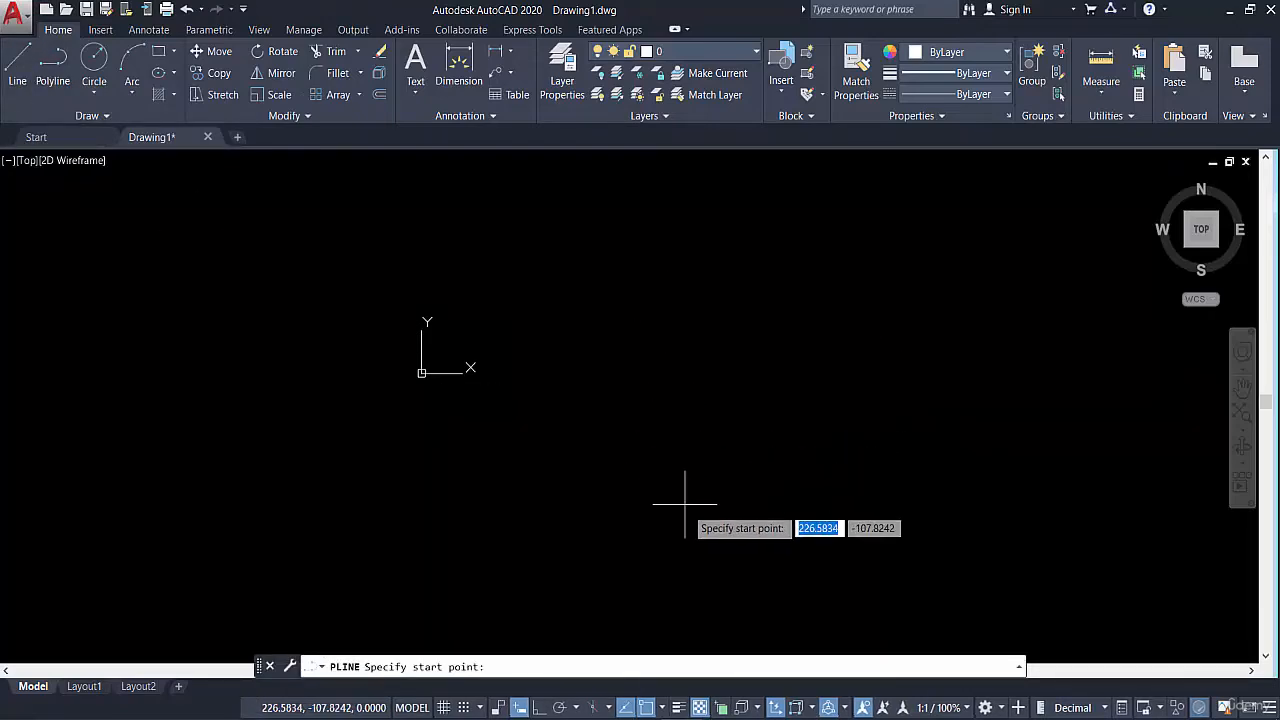
{"action": "left_click", "coordinate": [695, 469]}
{"action": "left_click", "coordinate": [962, 432]}
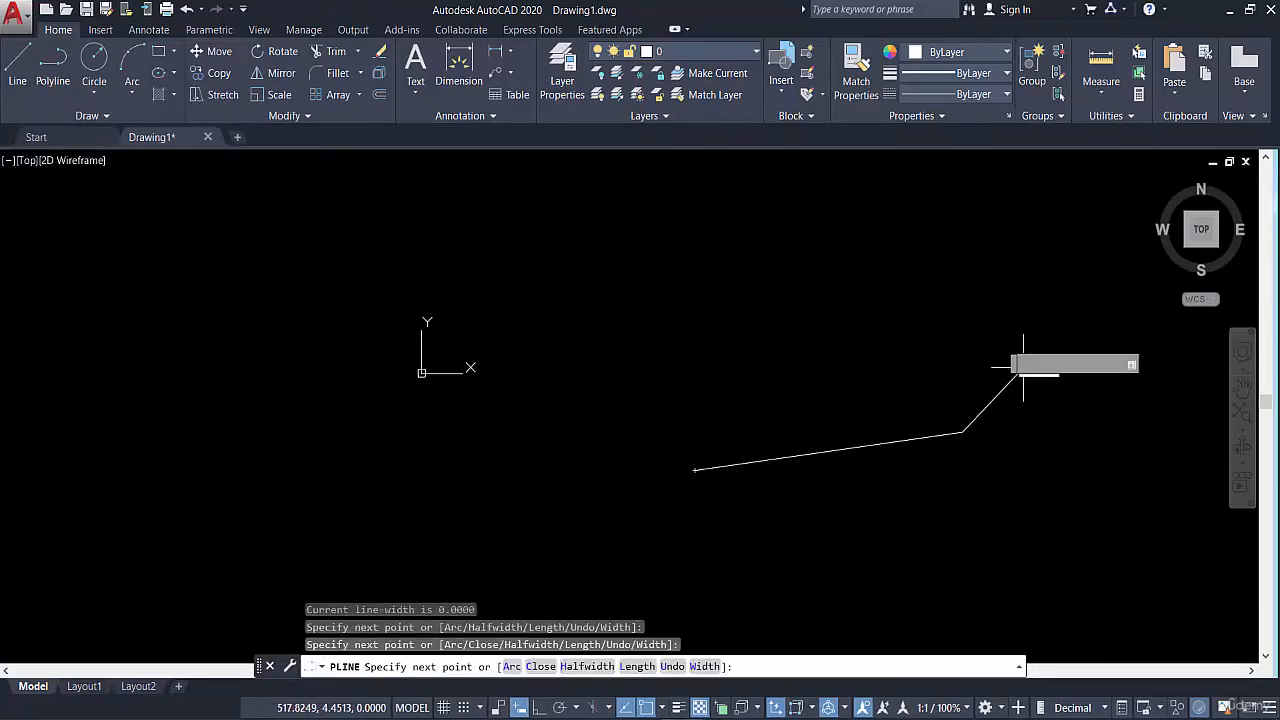
{"action": "left_click", "coordinate": [1022, 368]}
{"action": "left_click", "coordinate": [985, 308]}
{"action": "left_click", "coordinate": [875, 250]}
{"action": "left_click", "coordinate": [742, 223]}
{"action": "left_click", "coordinate": [680, 265]}
{"action": "left_click", "coordinate": [679, 323]}
{"action": "left_click", "coordinate": [783, 335]}
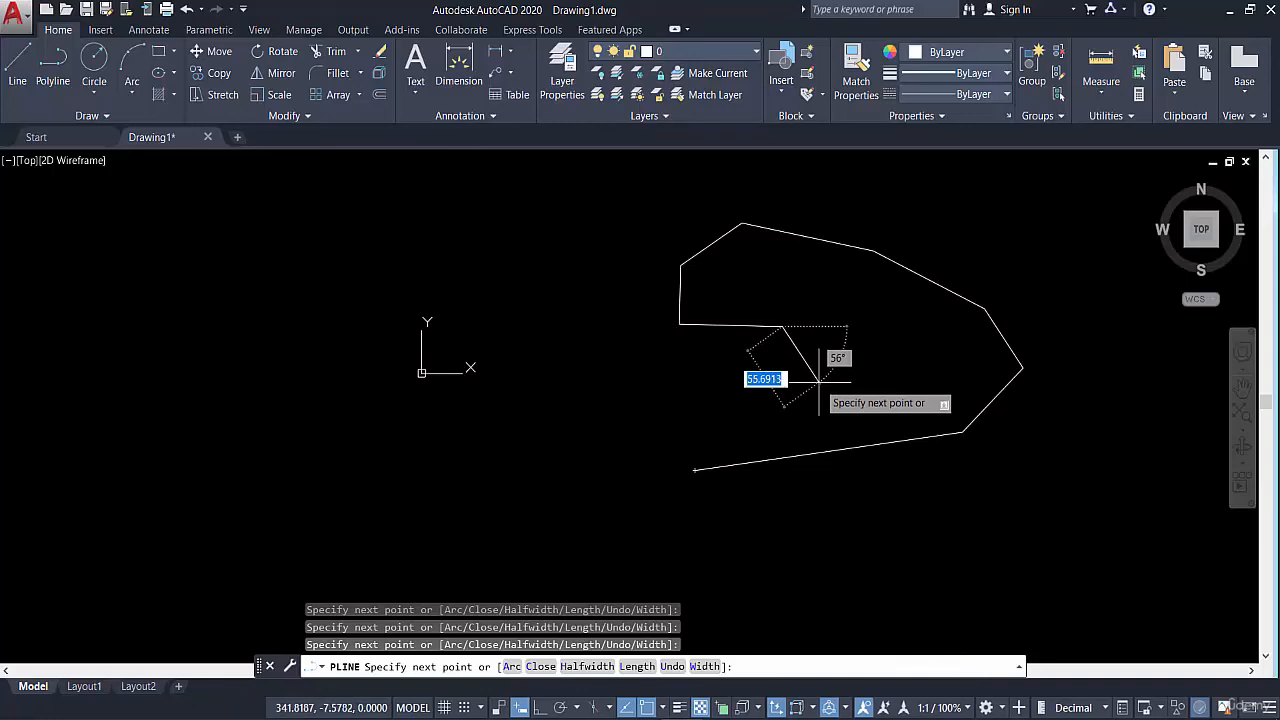
Close the polyline back to its start point with the Close option (c) and leave the command
{"action": "type", "text": "c"}
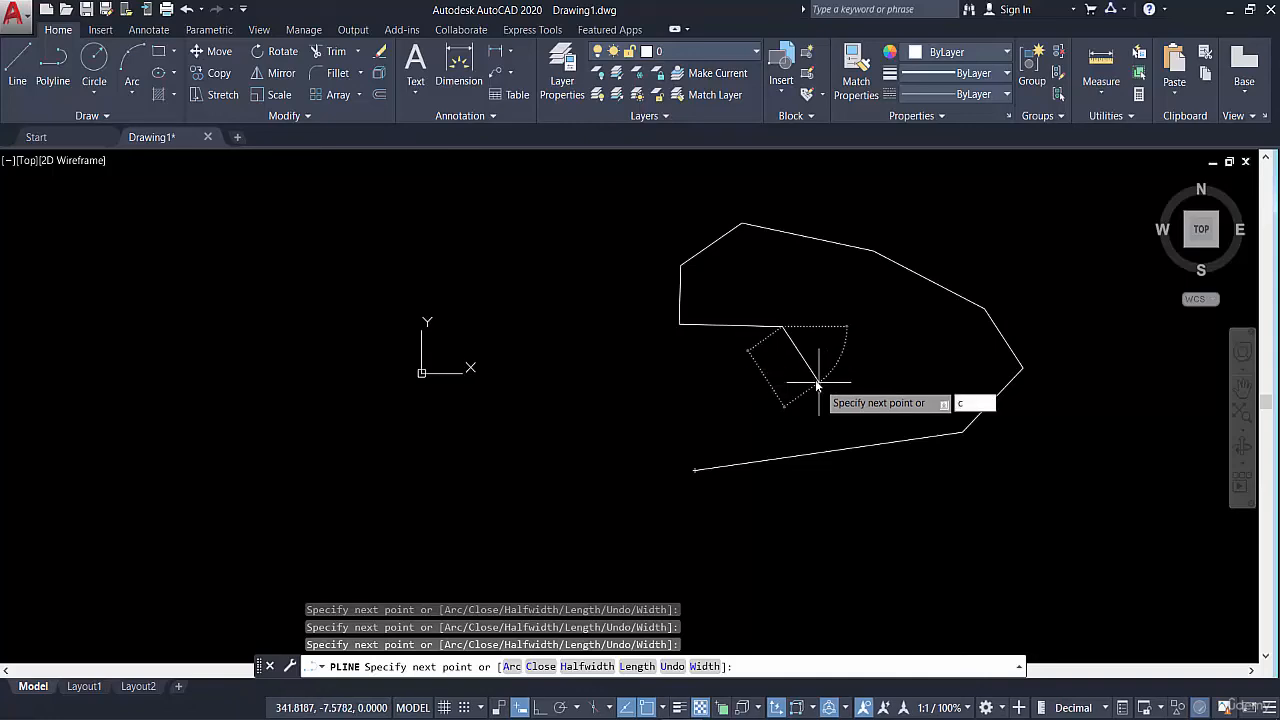
{"action": "key", "text": "Return"}
{"action": "key", "text": "Escape"}
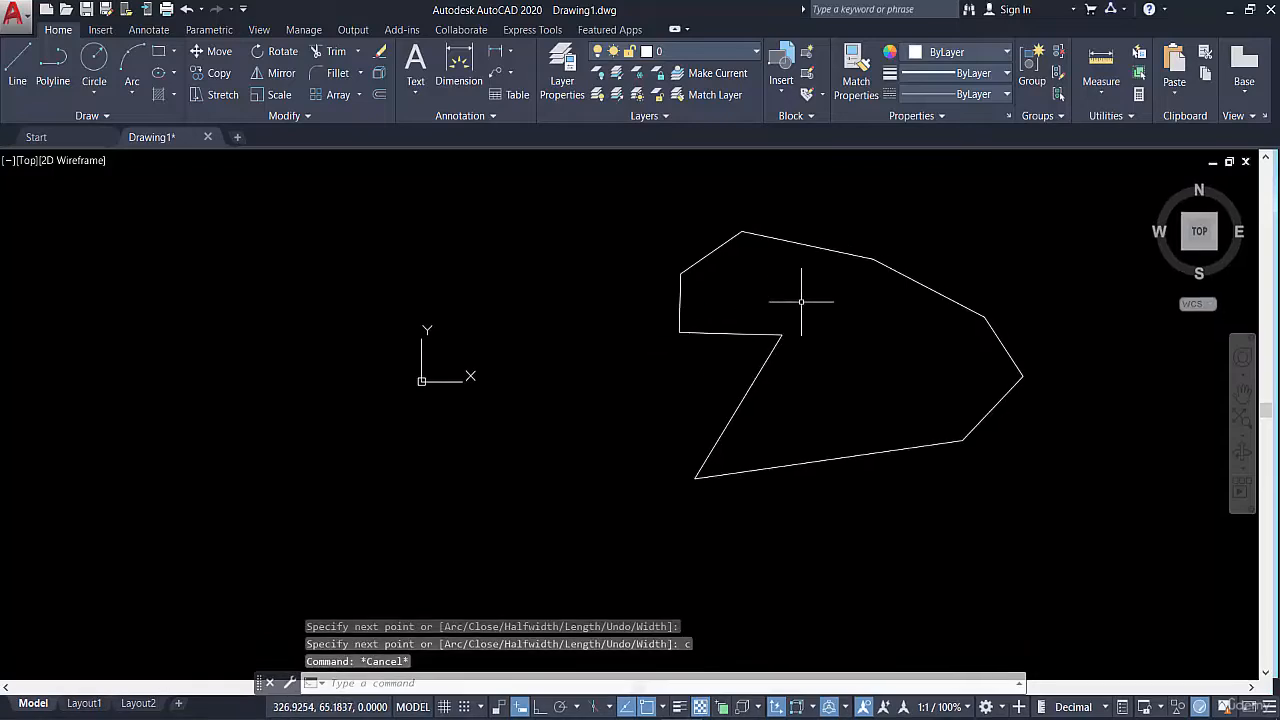
Turn on Ortho mode and draw a line chain of five horizontal and vertical segments right of the closed polyline, closing it with Close (c)
{"action": "middle_click_drag", "start_coordinate": [1004, 303], "coordinate": [581, 327]}
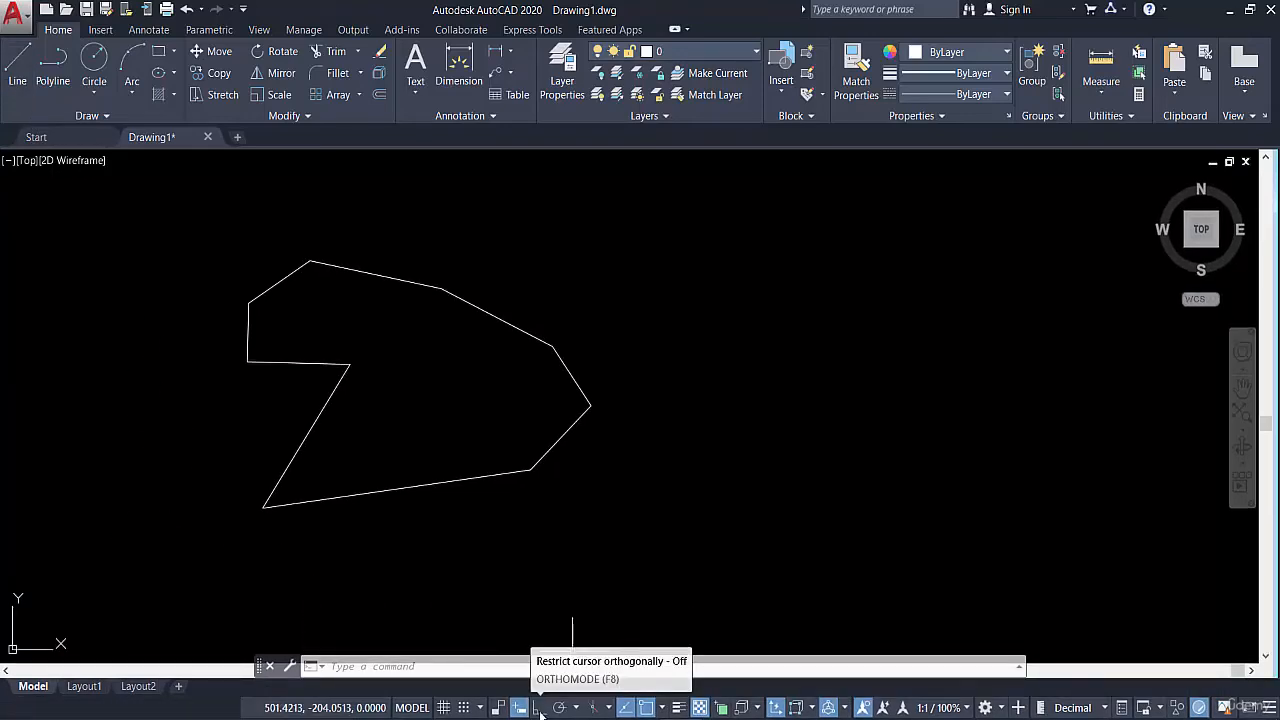
{"action": "left_click", "coordinate": [539, 708]}
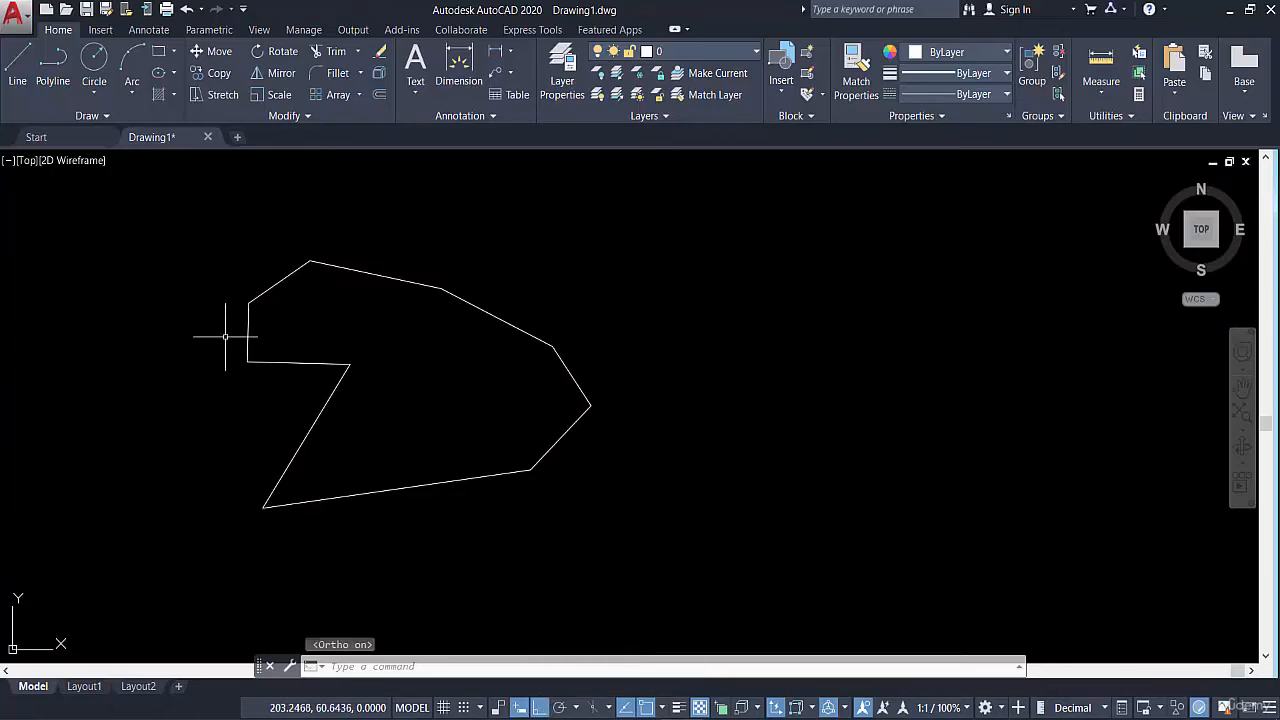
{"action": "left_click", "coordinate": [18, 70]}
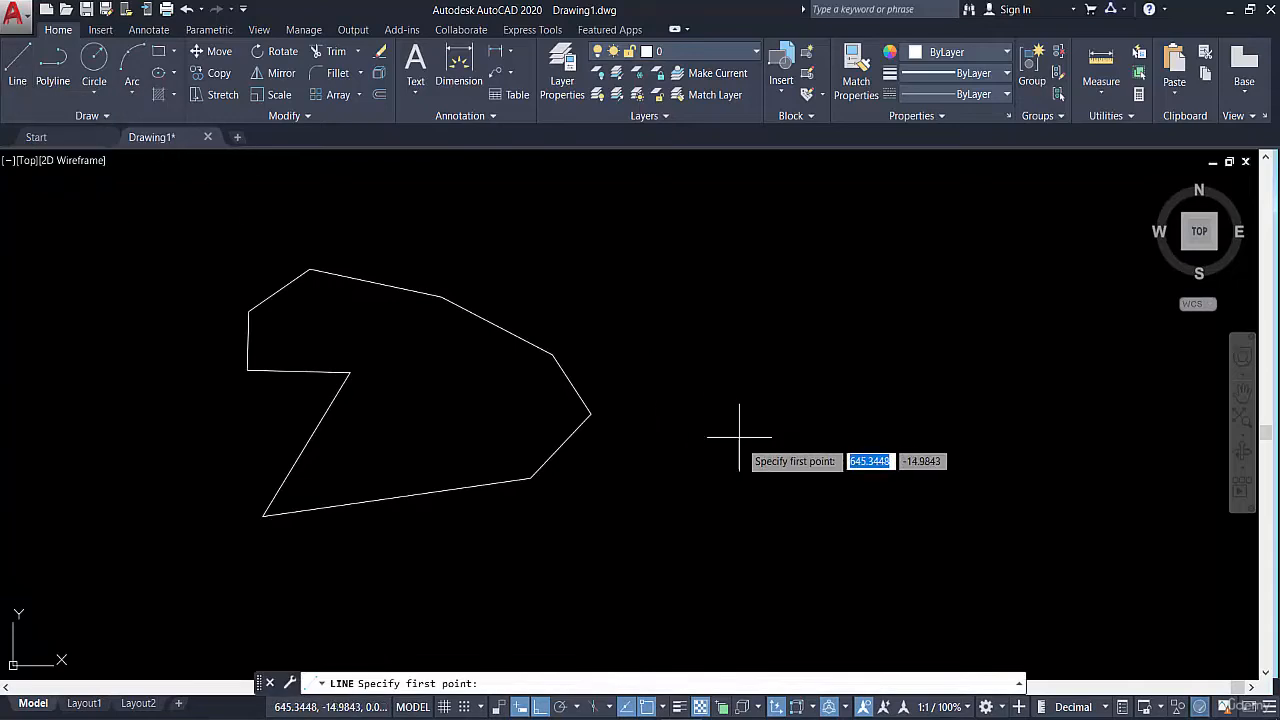
{"action": "left_click", "coordinate": [745, 503]}
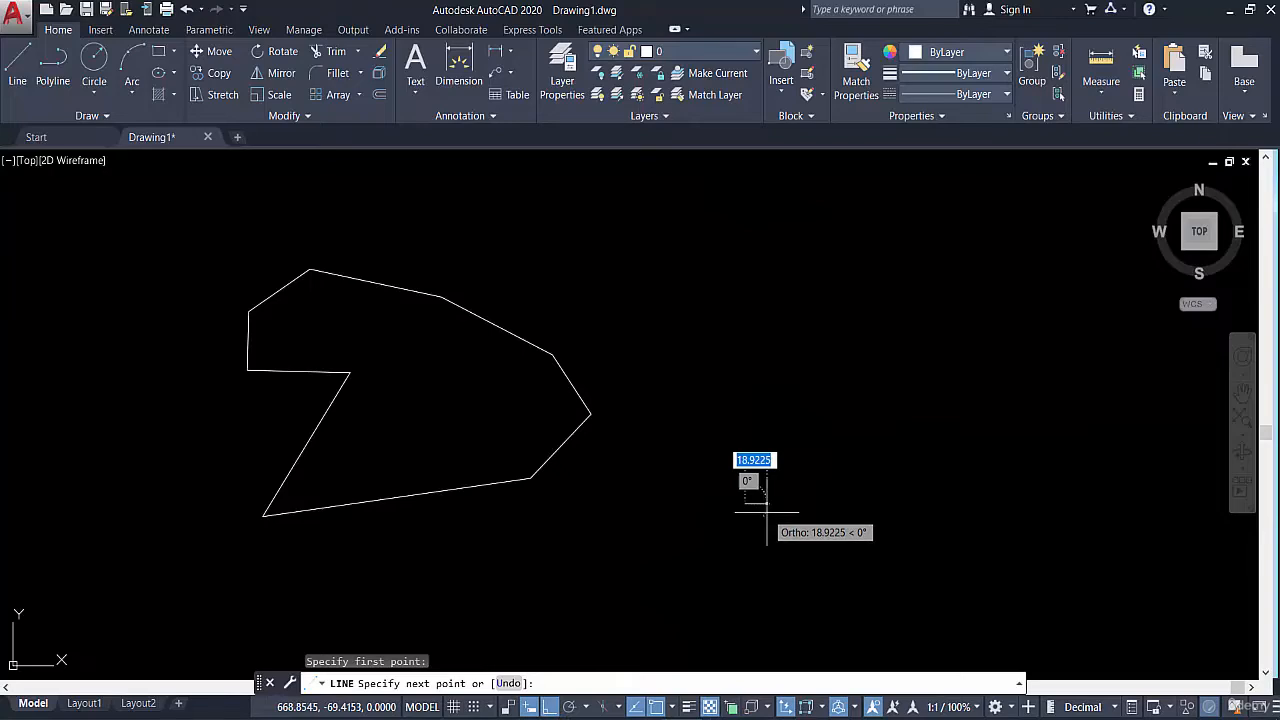
{"action": "left_click", "coordinate": [957, 505]}
{"action": "left_click", "coordinate": [957, 252]}
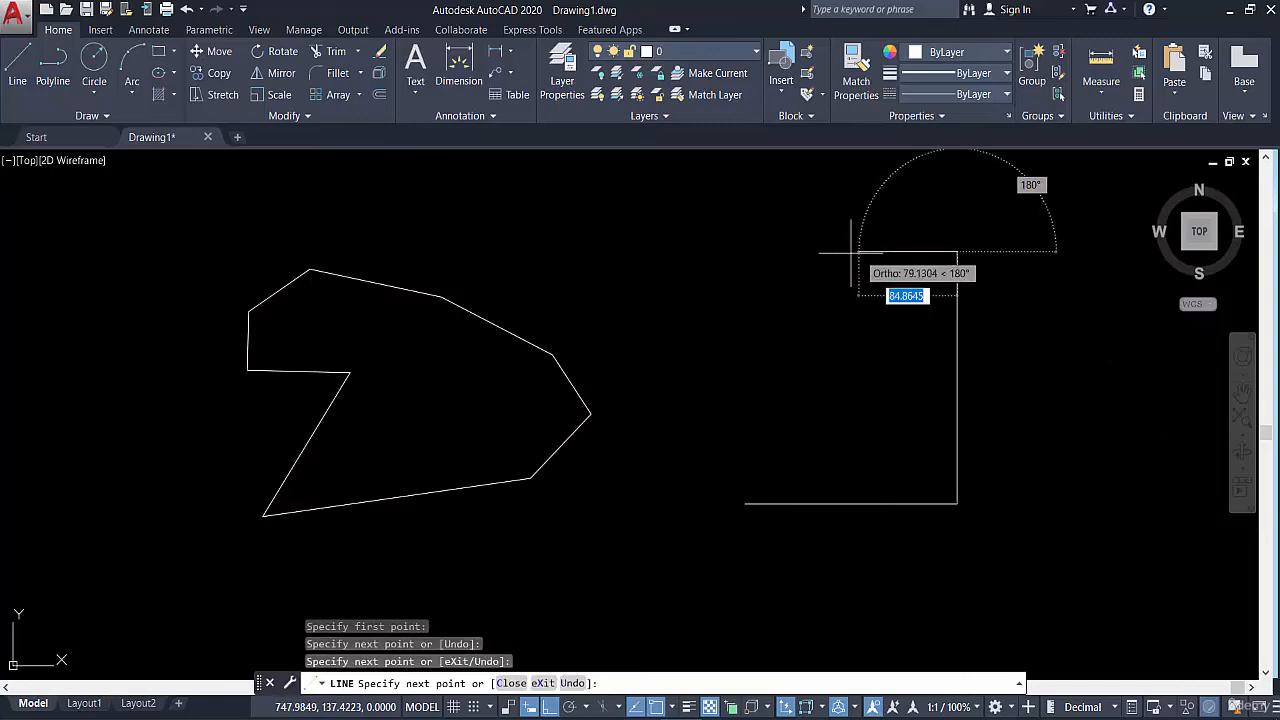
{"action": "left_click", "coordinate": [766, 252]}
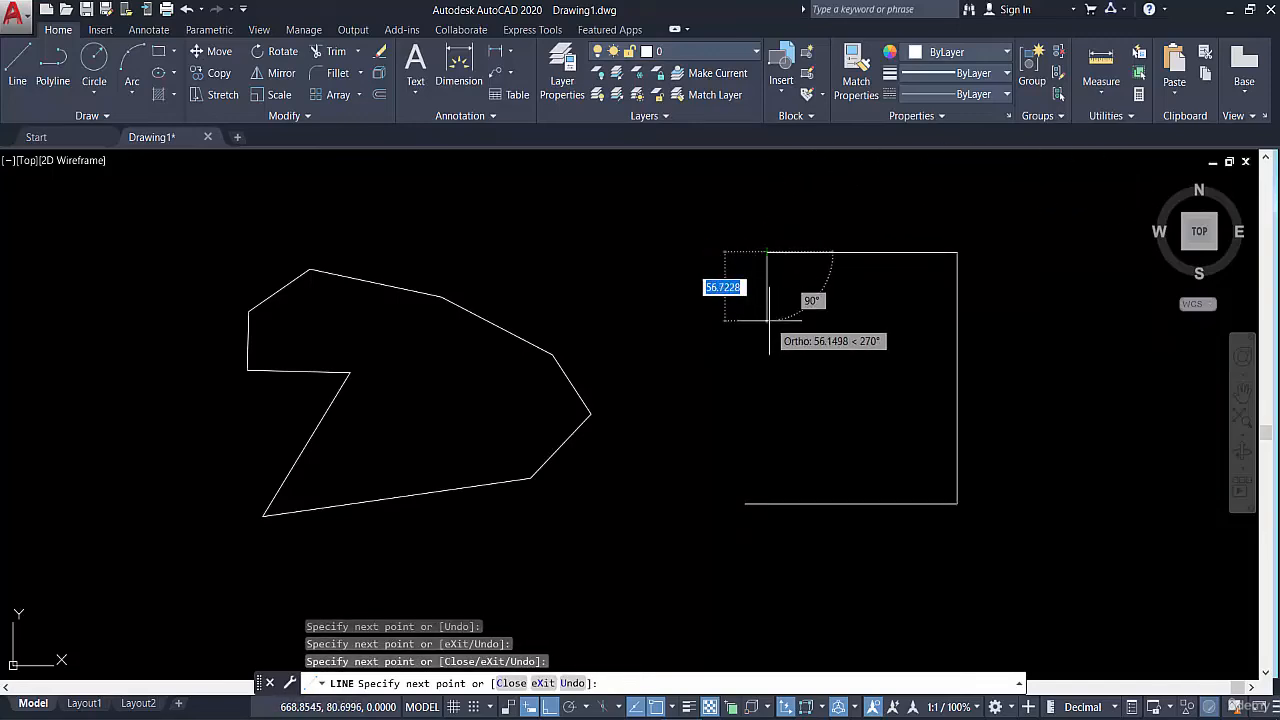
{"action": "left_click", "coordinate": [766, 322]}
{"action": "left_click", "coordinate": [731, 322]}
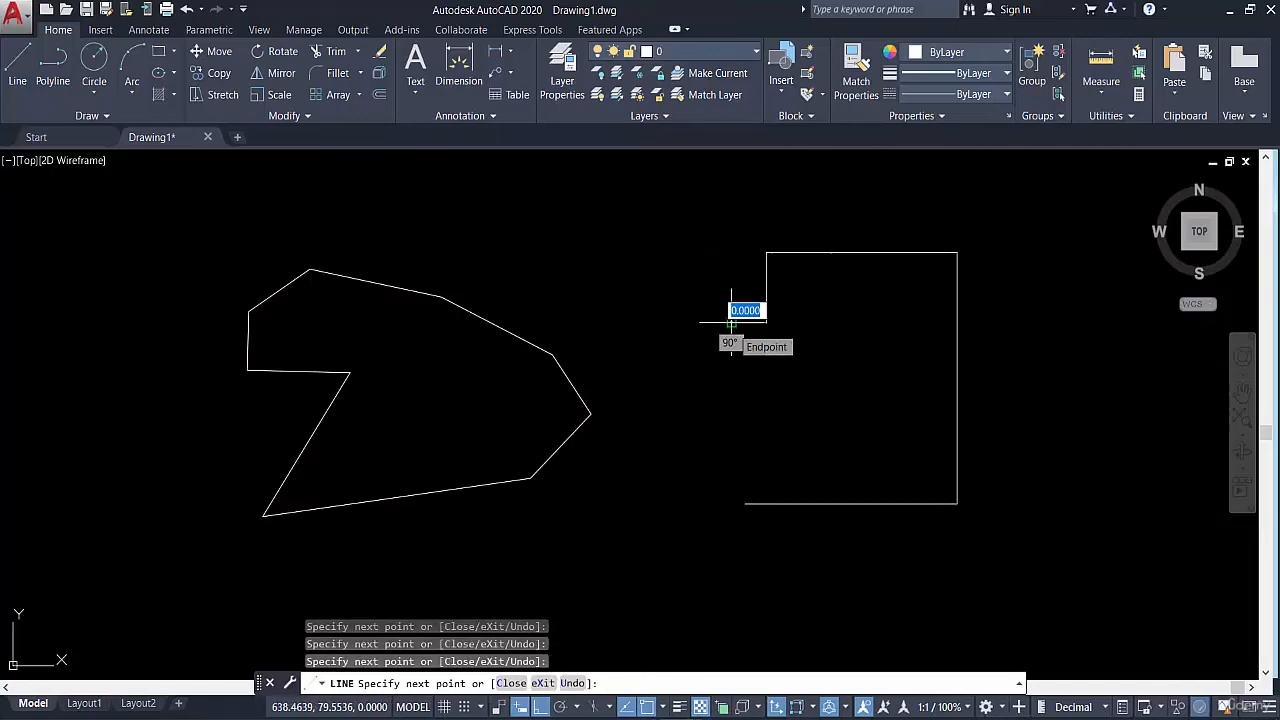
{"action": "type", "text": "c"}
{"action": "key", "text": "Return"}
Draw a polyline right of the line chain with three Ortho segments running right, up and back, then close it with the Close option (c)
{"action": "scroll", "coordinate": [832, 346], "scroll_direction": "down", "scroll_amount": 2}
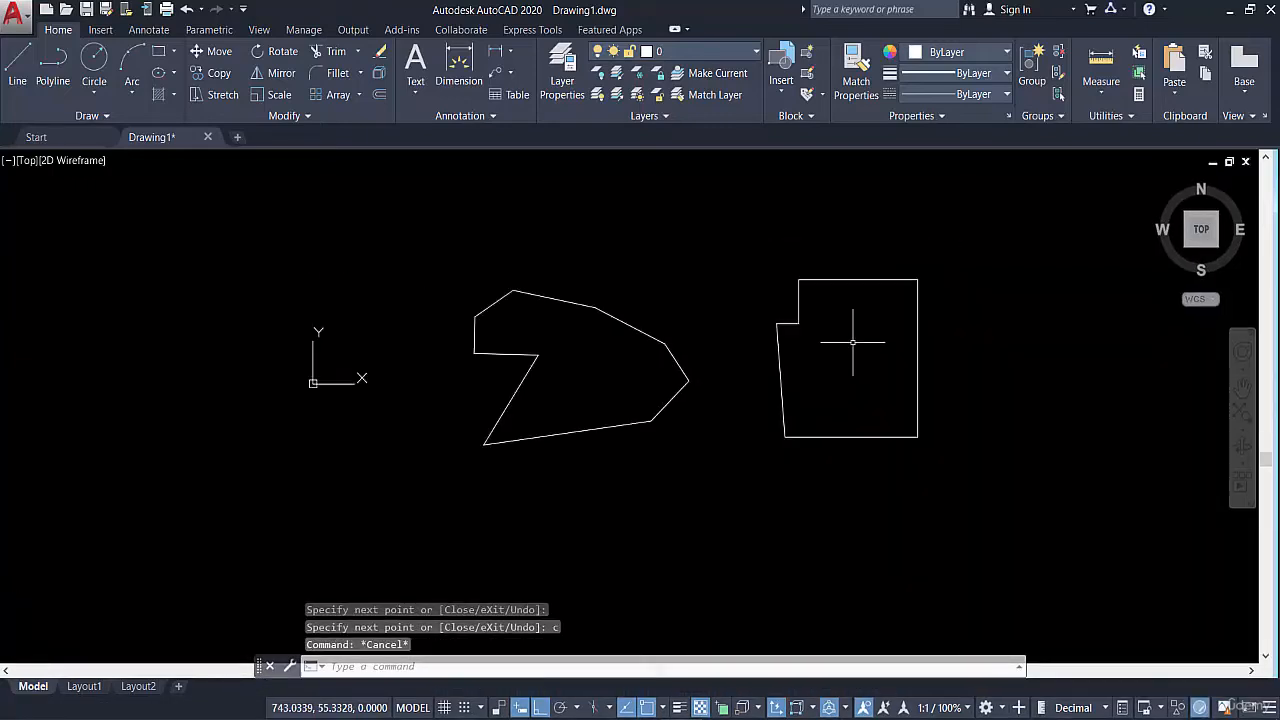
{"action": "mouse_move", "coordinate": [820, 334]}
{"action": "middle_mouse_down"}
{"action": "mouse_move", "coordinate": [557, 245]}
{"action": "mouse_move", "coordinate": [506, 248]}
{"action": "middle_mouse_up"}
{"action": "left_click", "coordinate": [53, 70]}
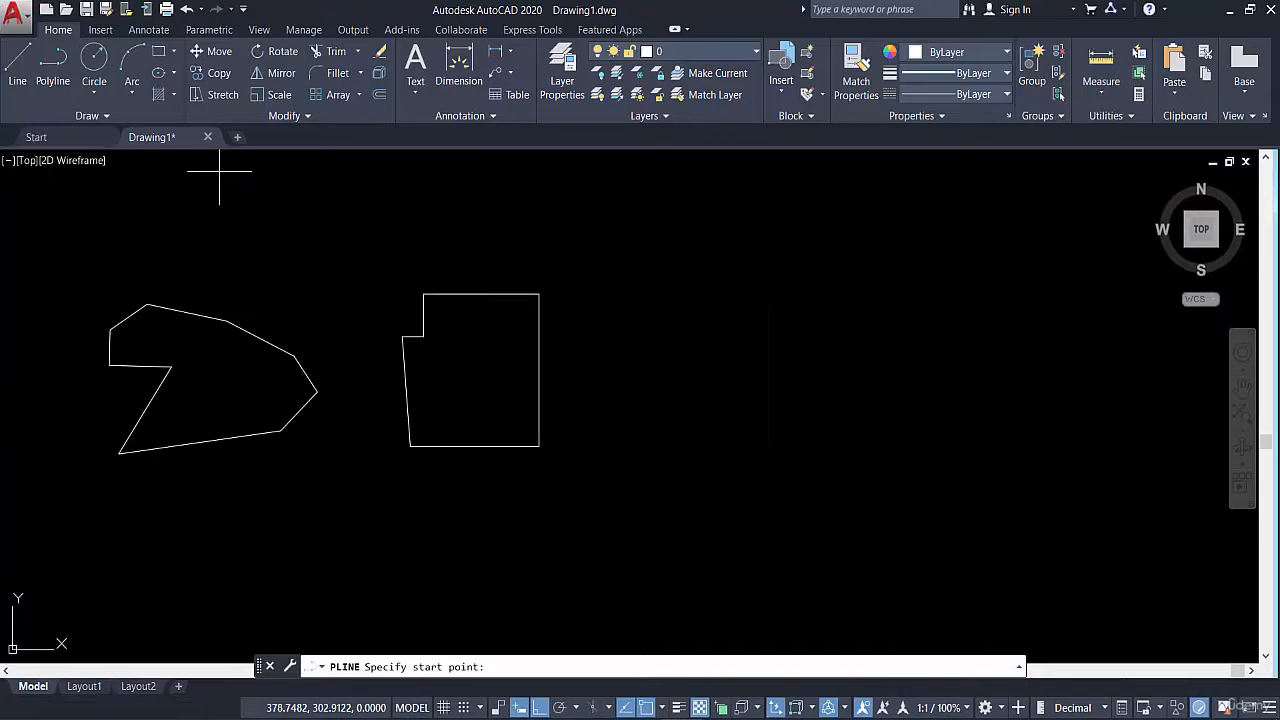
{"action": "left_click", "coordinate": [634, 449]}
{"action": "left_click", "coordinate": [908, 449]}
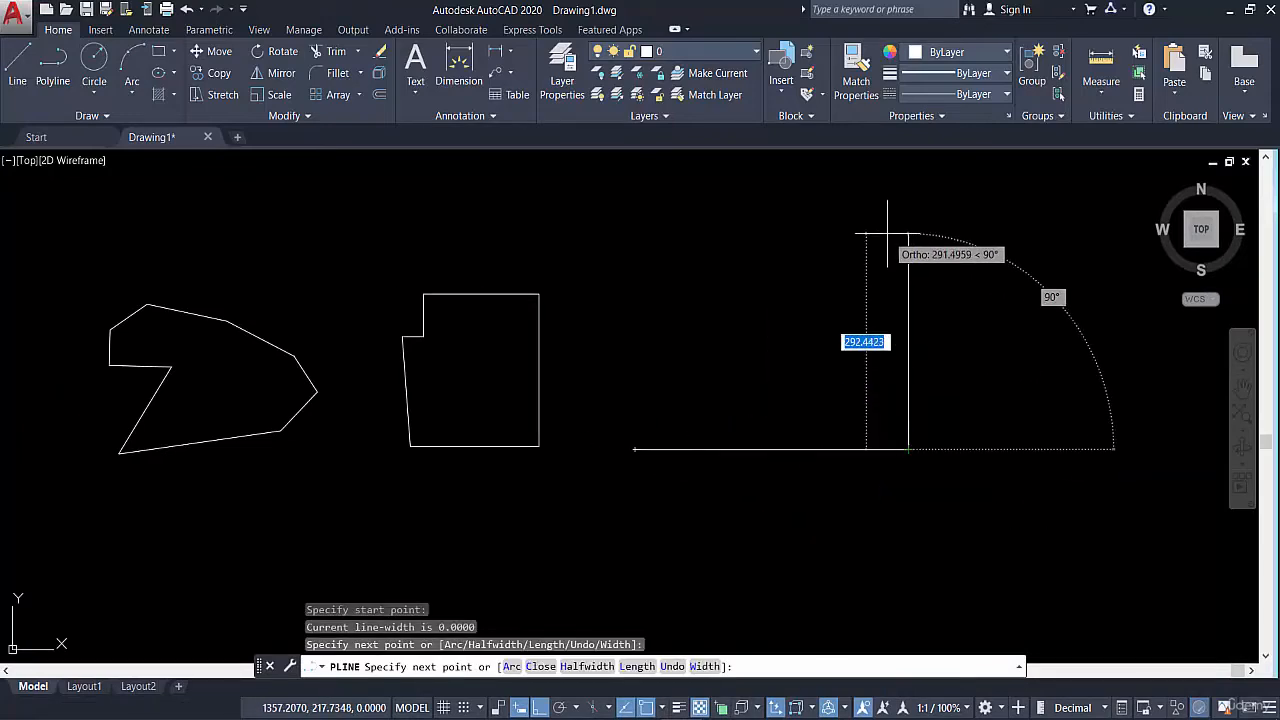
{"action": "left_click", "coordinate": [887, 235]}
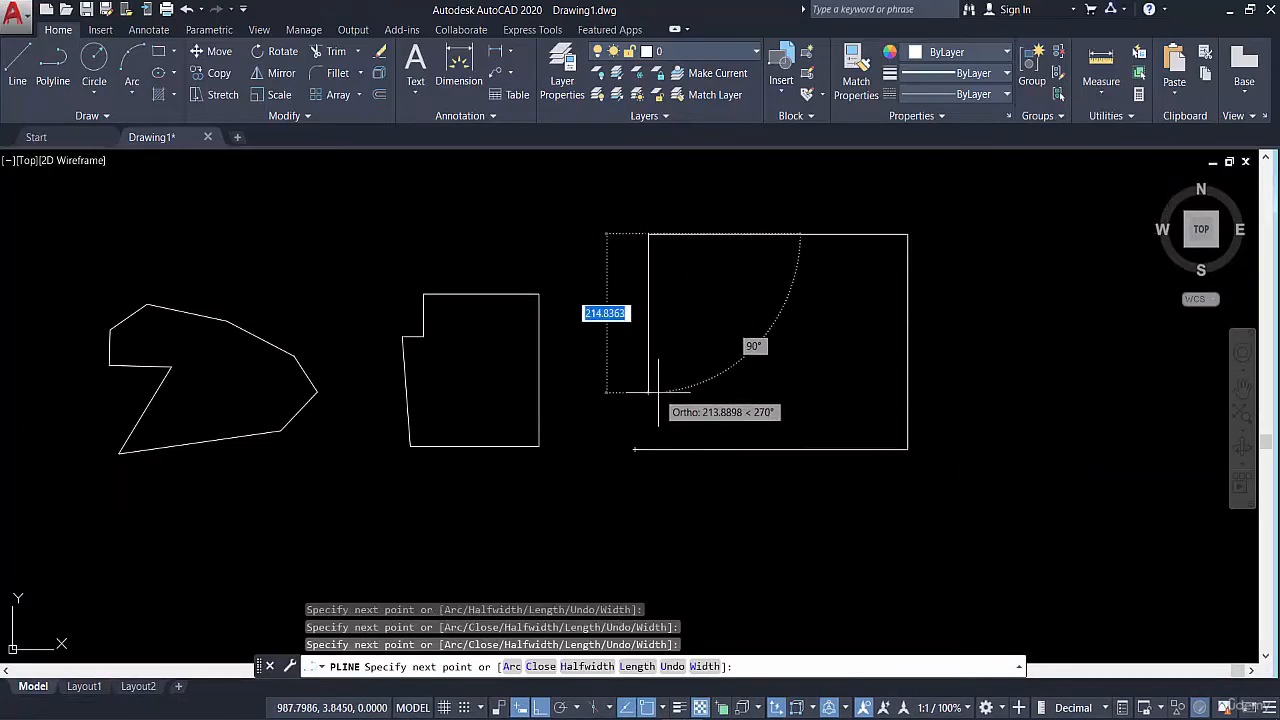
{"action": "type", "text": "c"}
{"action": "key", "text": "Return"}
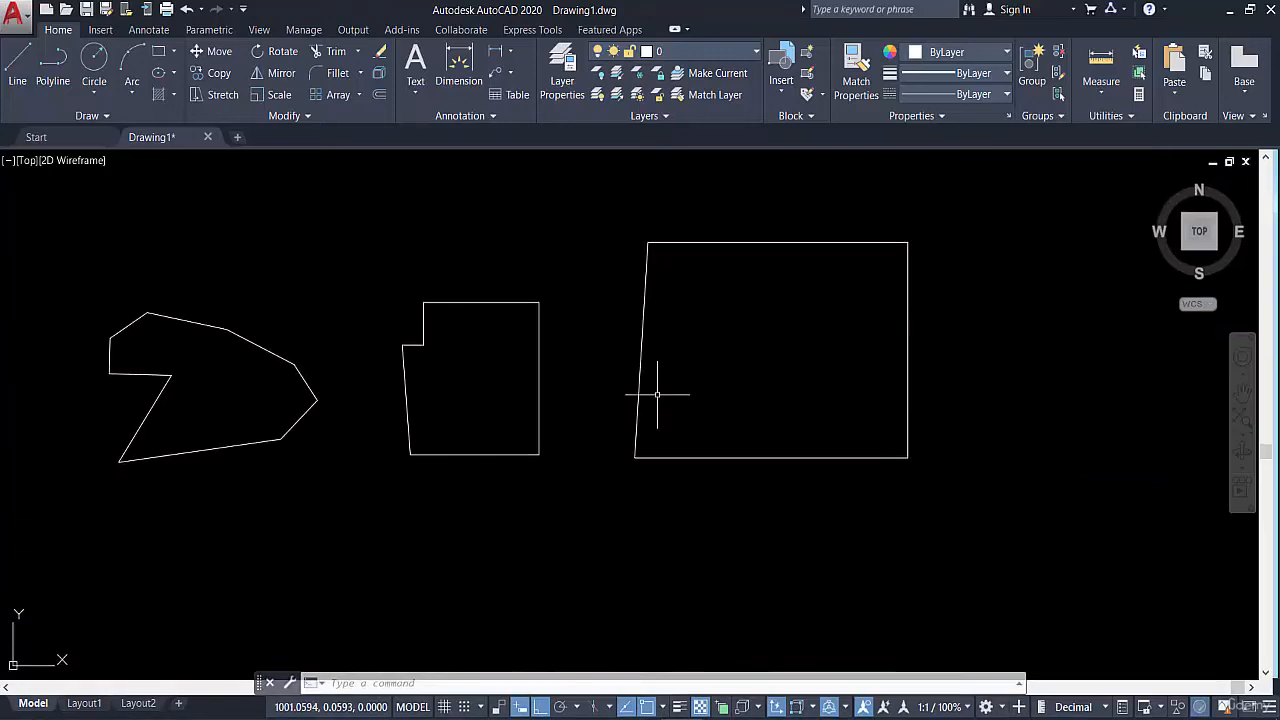
Check whether the closed four-sided polyline selects as one object, then clear the selection
{"action": "left_click", "coordinate": [762, 208]}
{"action": "left_click", "coordinate": [709, 311]}
{"action": "key", "text": "Escape"}
Check how the segments at the line chain's upper-right corner select compared with the polyline, clearing the selection each time
{"action": "left_click", "coordinate": [556, 272]}
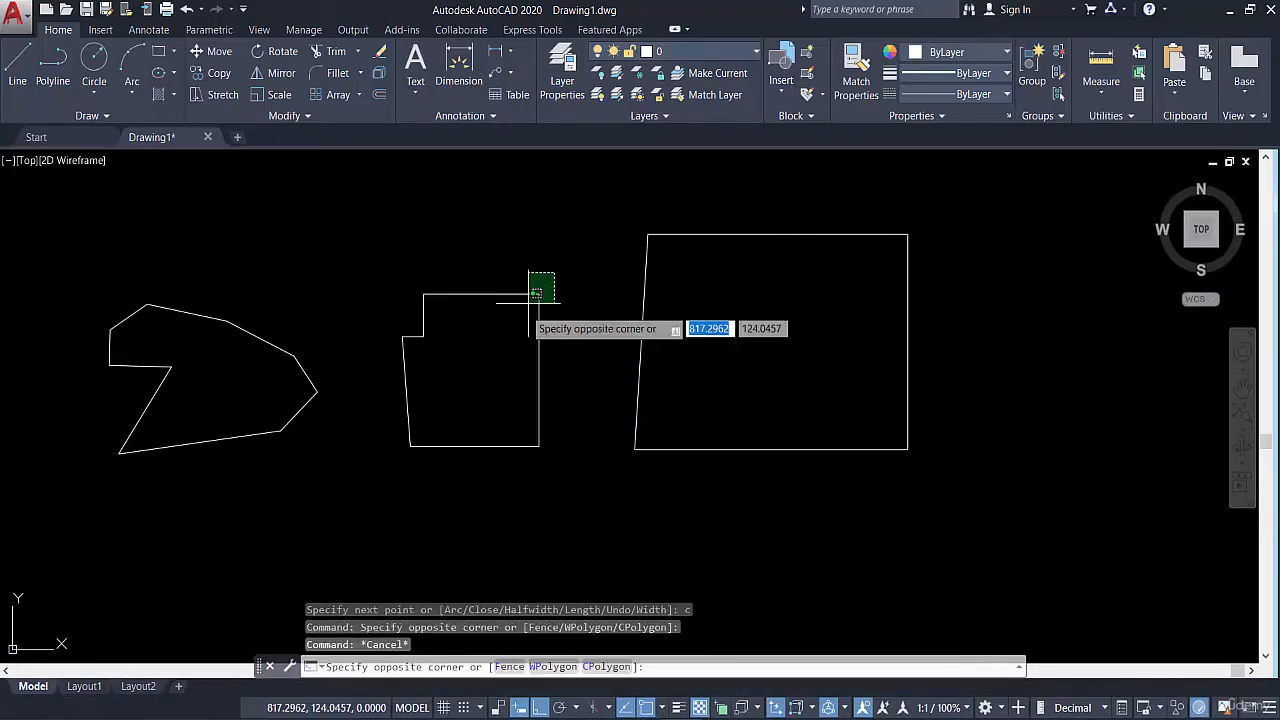
{"action": "left_click", "coordinate": [508, 319]}
{"action": "key", "text": "Escape"}
{"action": "left_click", "coordinate": [527, 271]}
{"action": "left_click", "coordinate": [500, 304]}
{"action": "key", "text": "Escape"}
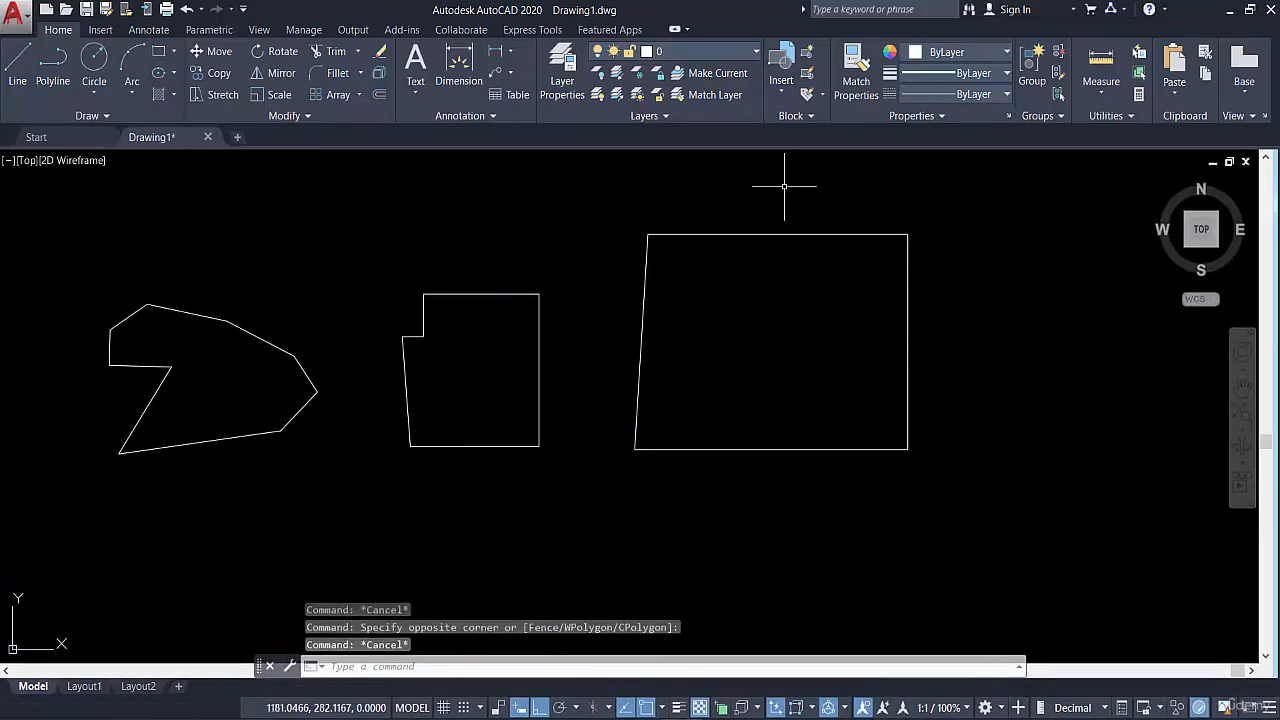
Select the four-sided polyline again through its upper edge to show its extent, then clear the selection
{"action": "left_click", "coordinate": [785, 196]}
{"action": "left_click", "coordinate": [771, 263]}
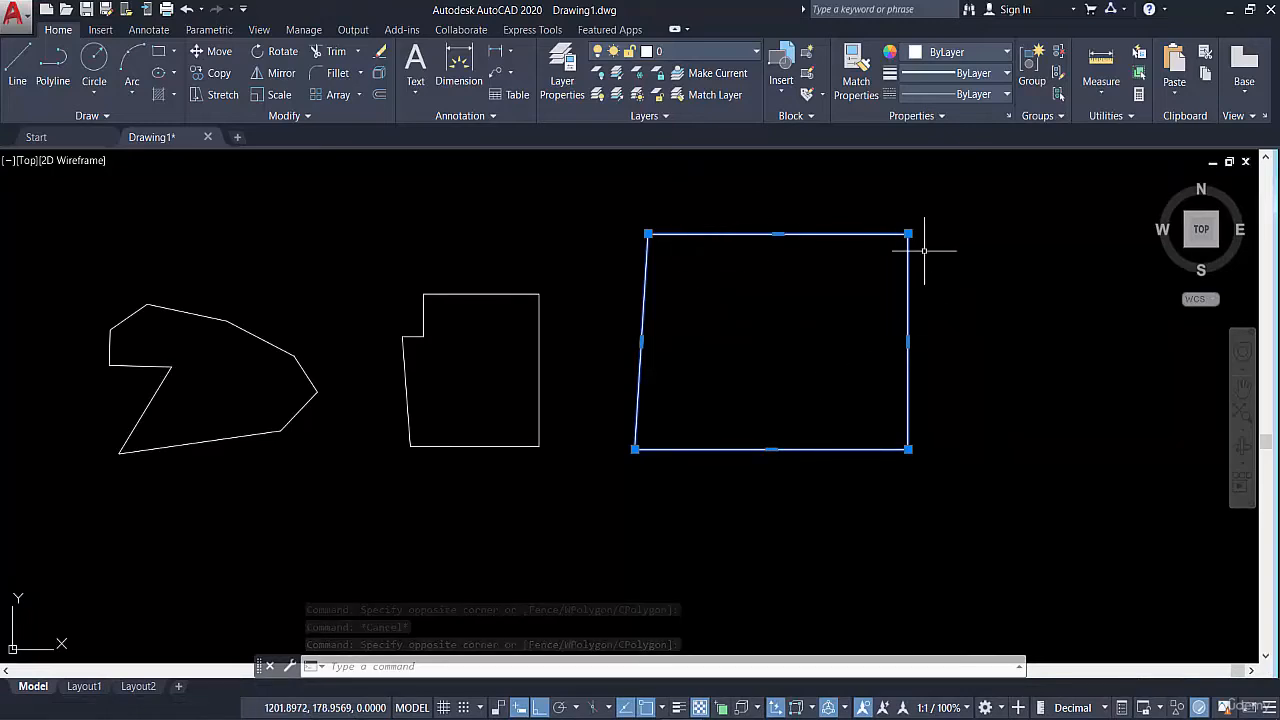
{"action": "key", "text": "Escape"}
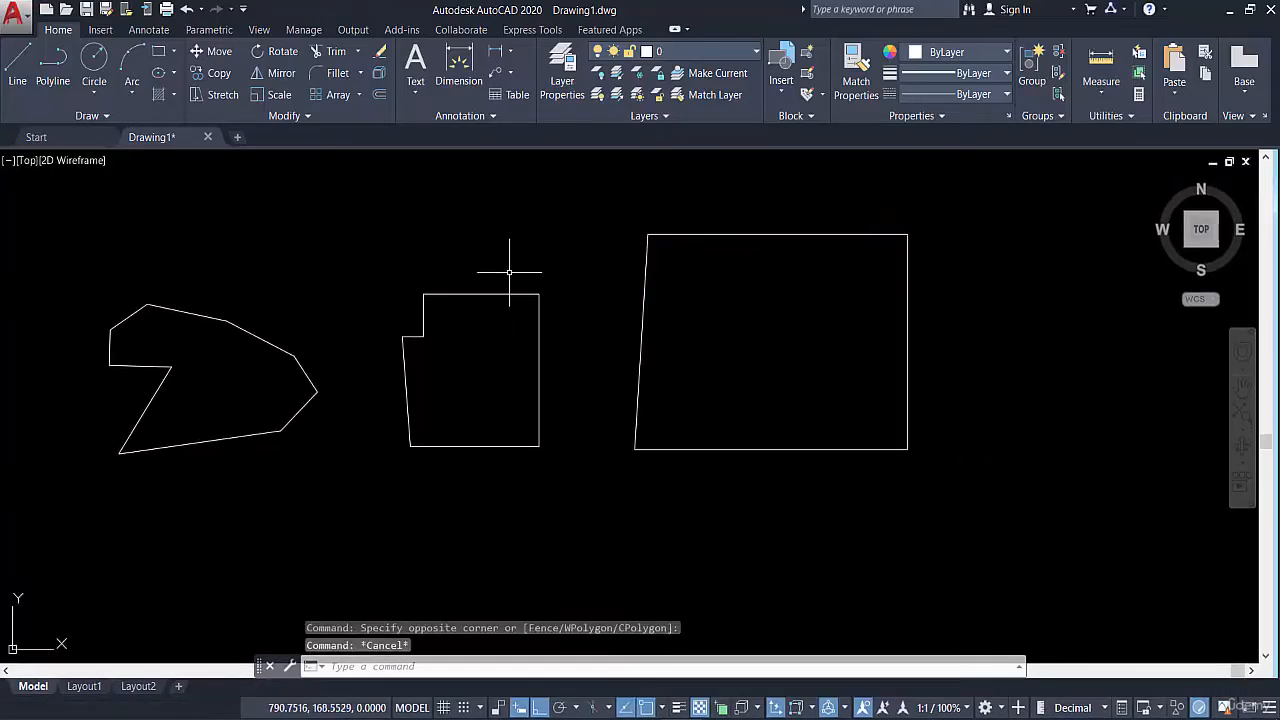
Recheck how the segments around the line chain's upper edge select one by one, clearing each selection
{"action": "left_click", "coordinate": [474, 337]}
{"action": "key", "text": "Escape"}
{"action": "scroll", "coordinate": [453, 313], "scroll_direction": "up", "scroll_amount": 2}
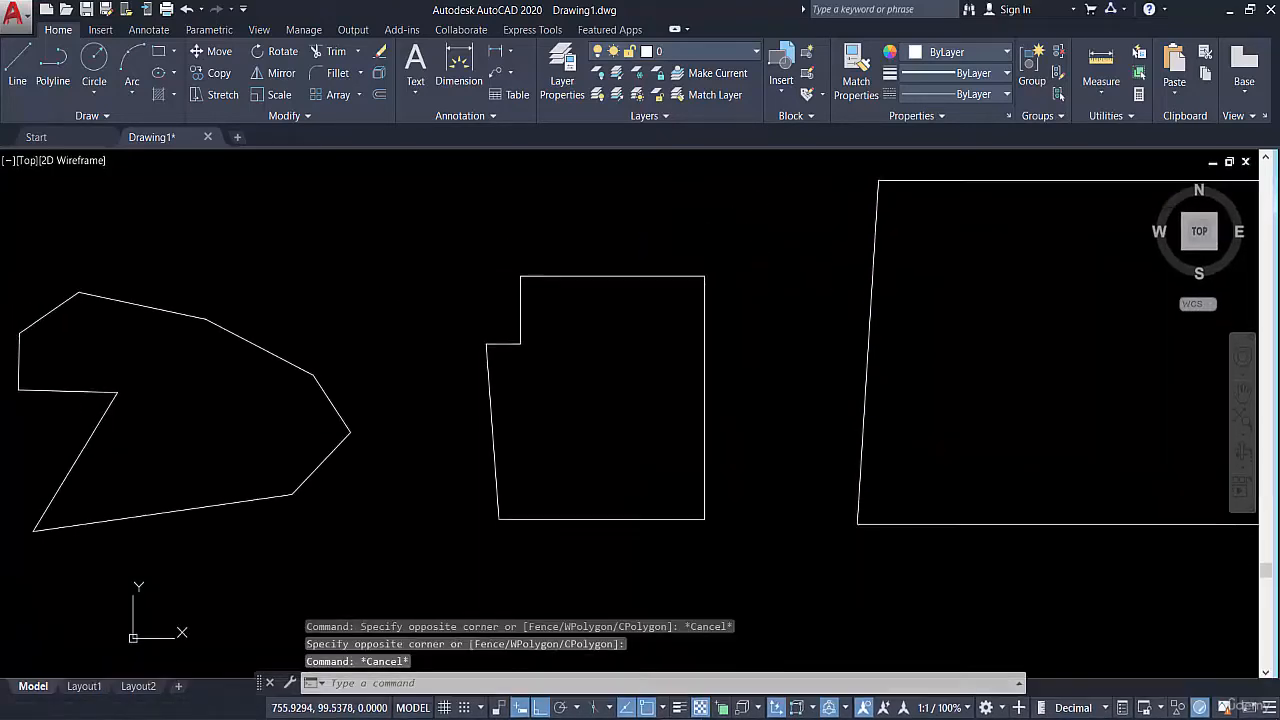
{"action": "left_click", "coordinate": [569, 266]}
{"action": "key", "text": "Escape"}
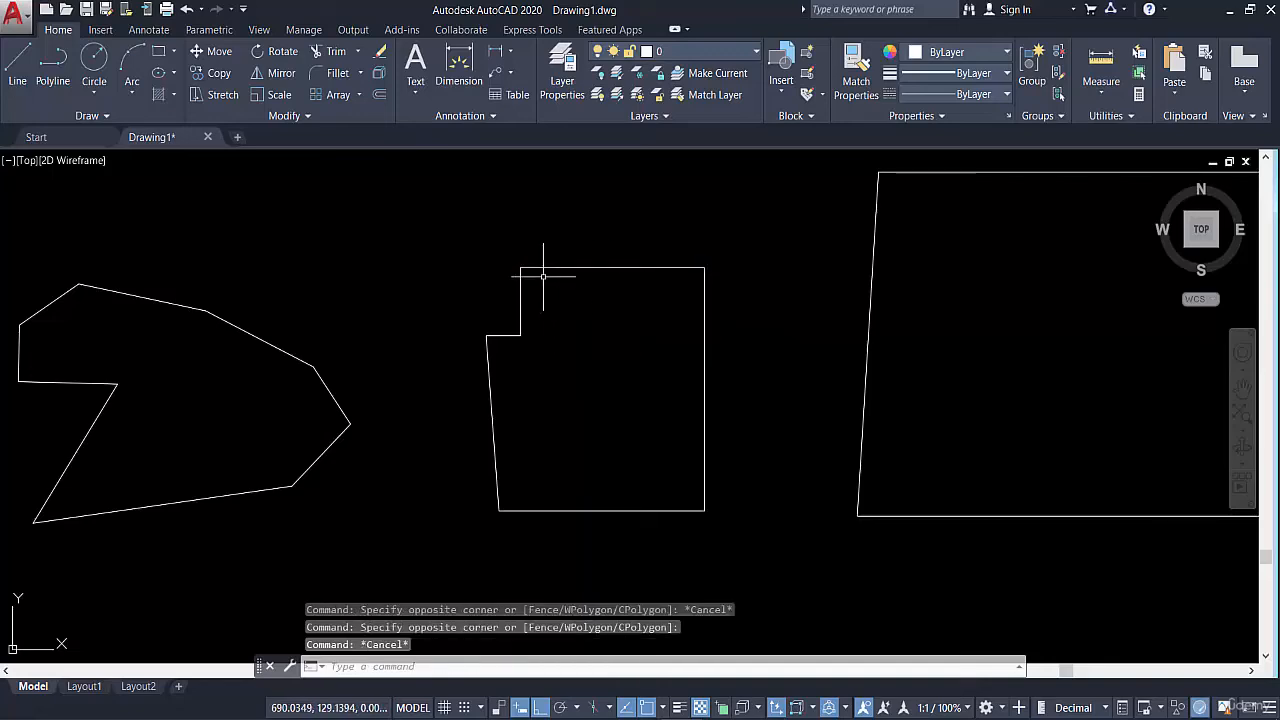
{"action": "left_click", "coordinate": [610, 236]}
{"action": "key", "text": "Escape"}
Delete the closed irregular polyline, the closed line chain and the four-sided polyline together
{"action": "scroll", "coordinate": [560, 330], "scroll_direction": "down", "scroll_amount": 5}
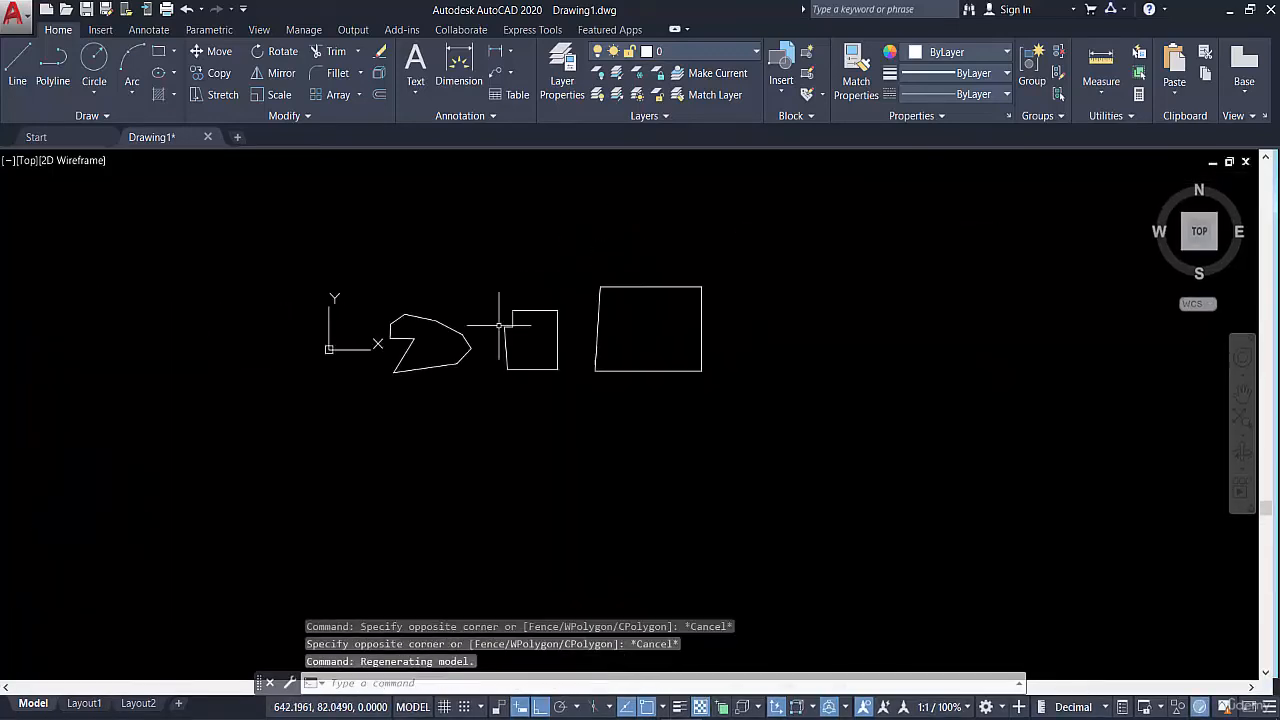
{"action": "left_click", "coordinate": [371, 209]}
{"action": "left_click", "coordinate": [847, 447]}
{"action": "key", "text": "Delete"}
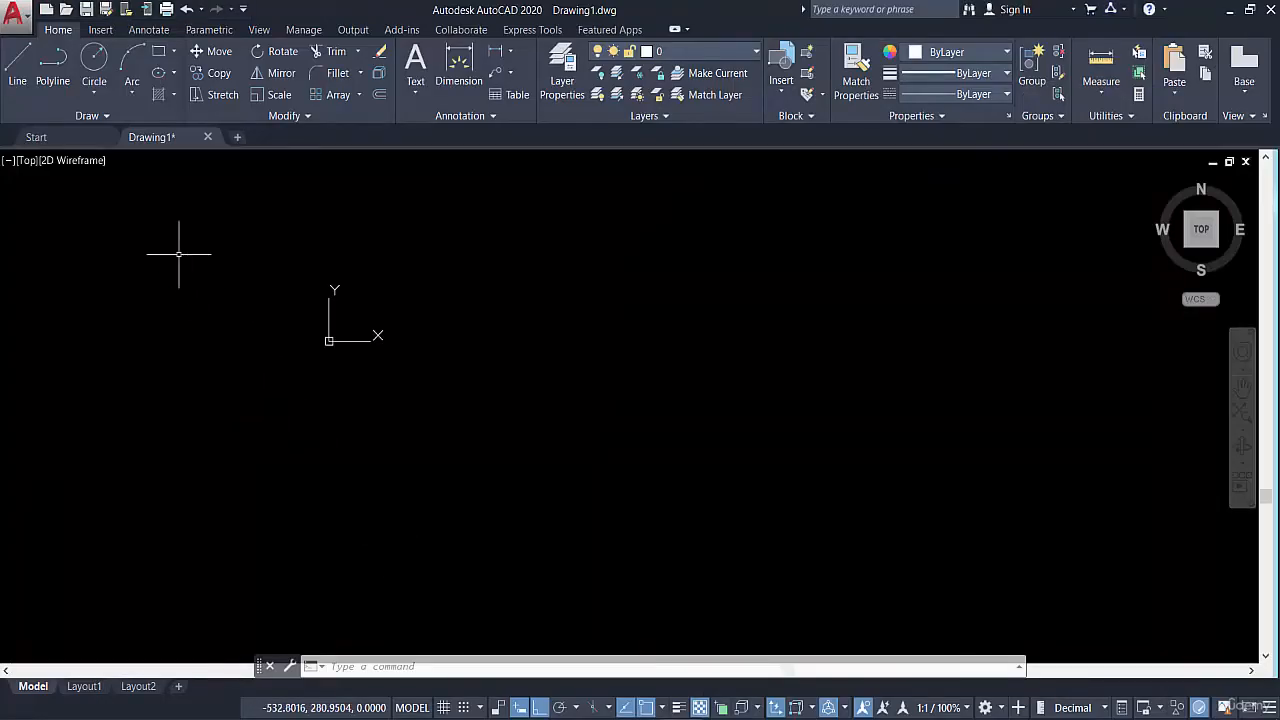
Draw a line from coordinates 2,1 to 4,2 with Ortho mode turned off, and end the command
{"action": "left_click", "coordinate": [16, 75]}
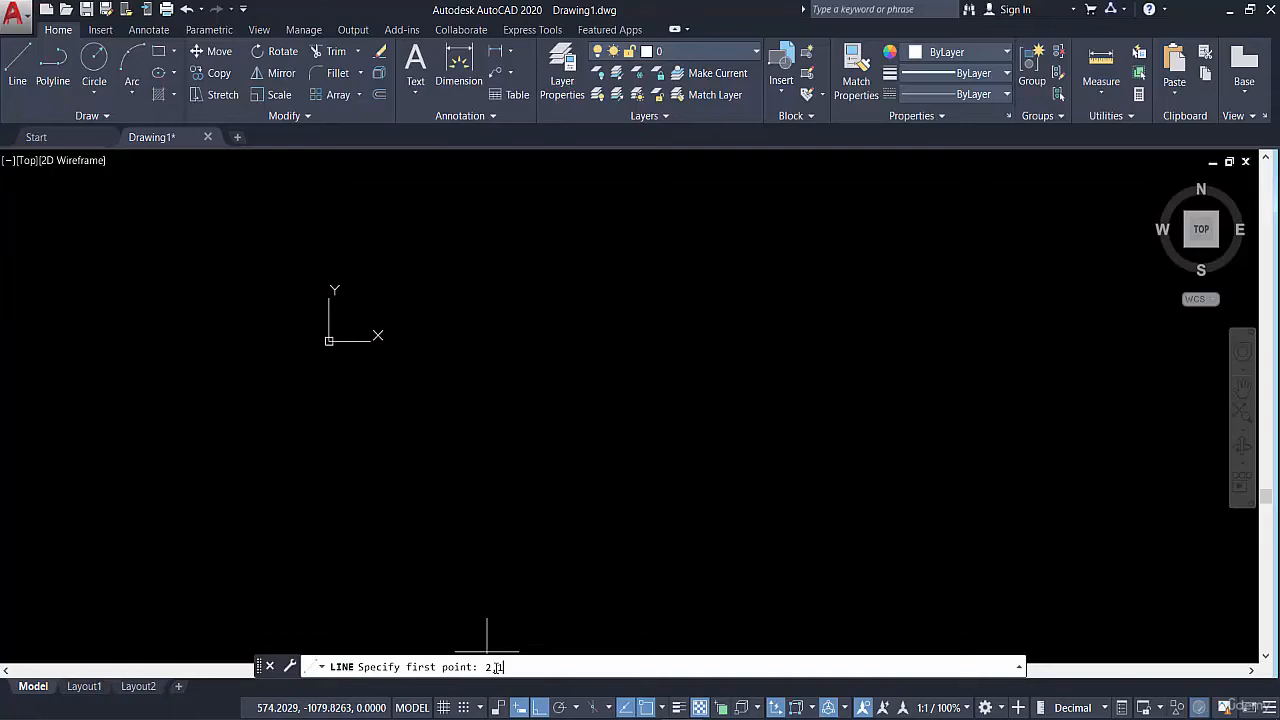
{"action": "key", "text": "Return"}
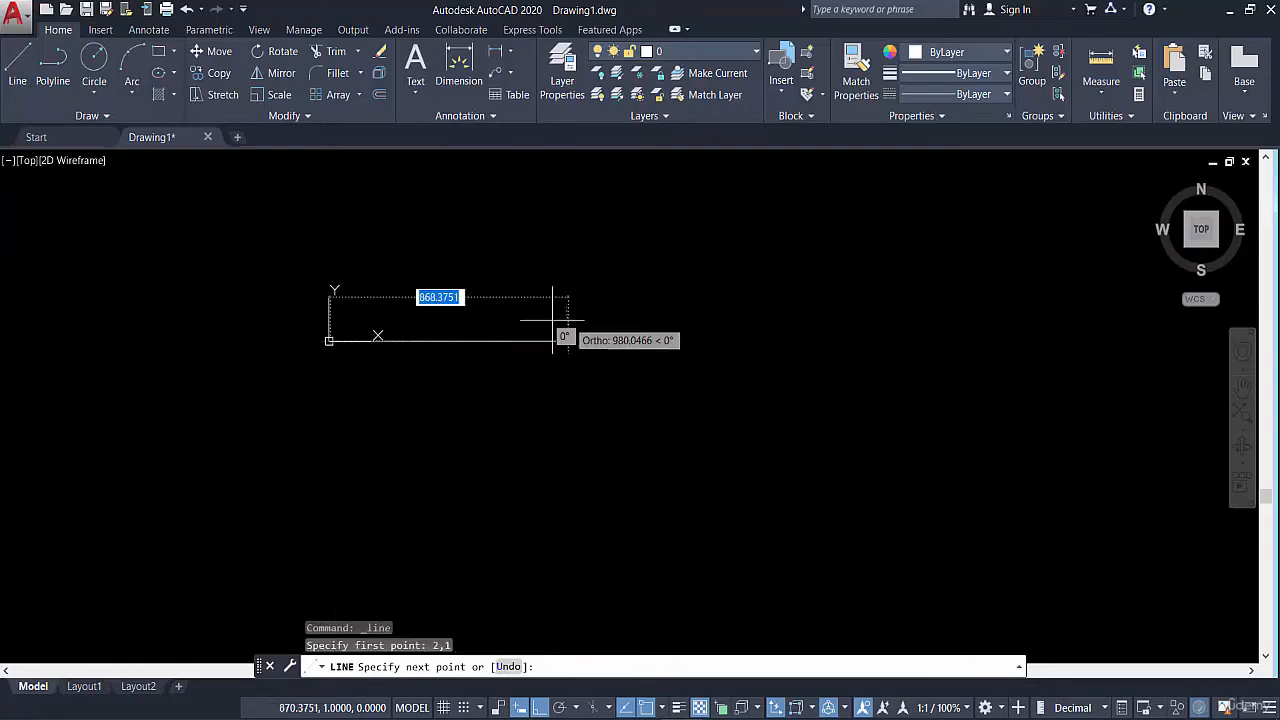
{"action": "scroll", "coordinate": [383, 318], "scroll_direction": "up", "scroll_amount": 8}
{"action": "scroll", "coordinate": [643, 380], "scroll_direction": "up", "scroll_amount": 15}
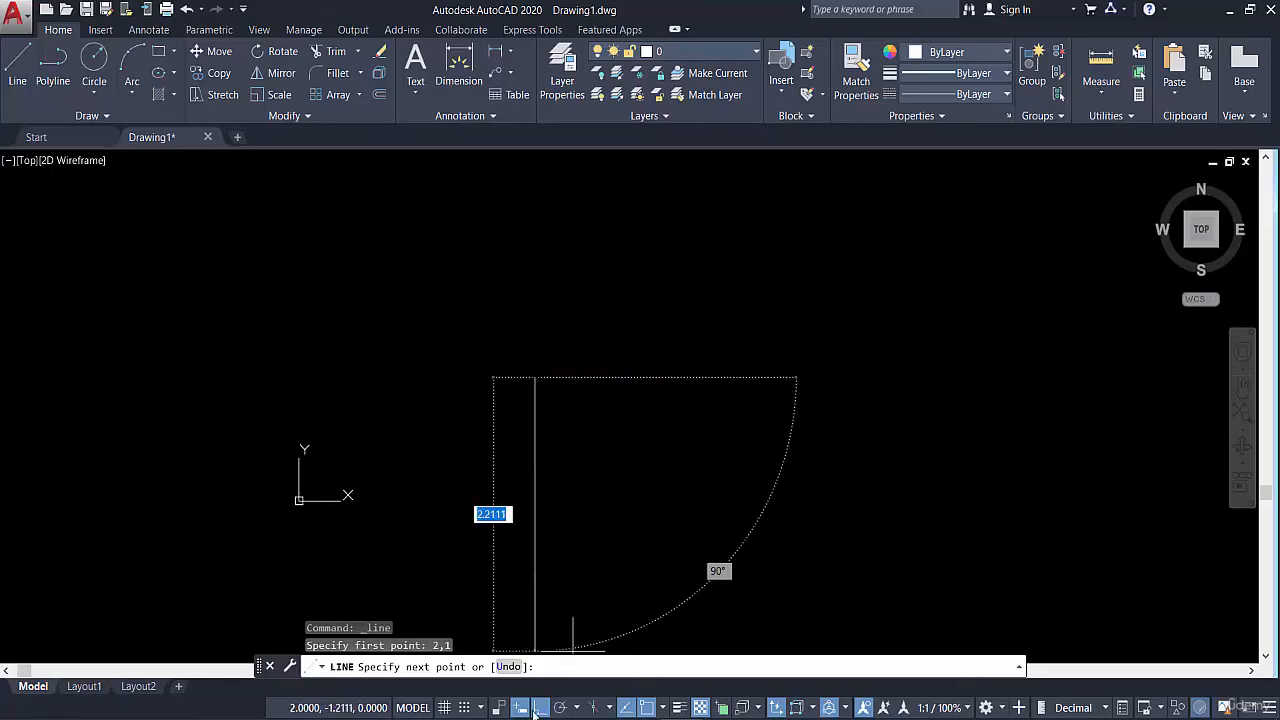
{"action": "left_click", "coordinate": [540, 708]}
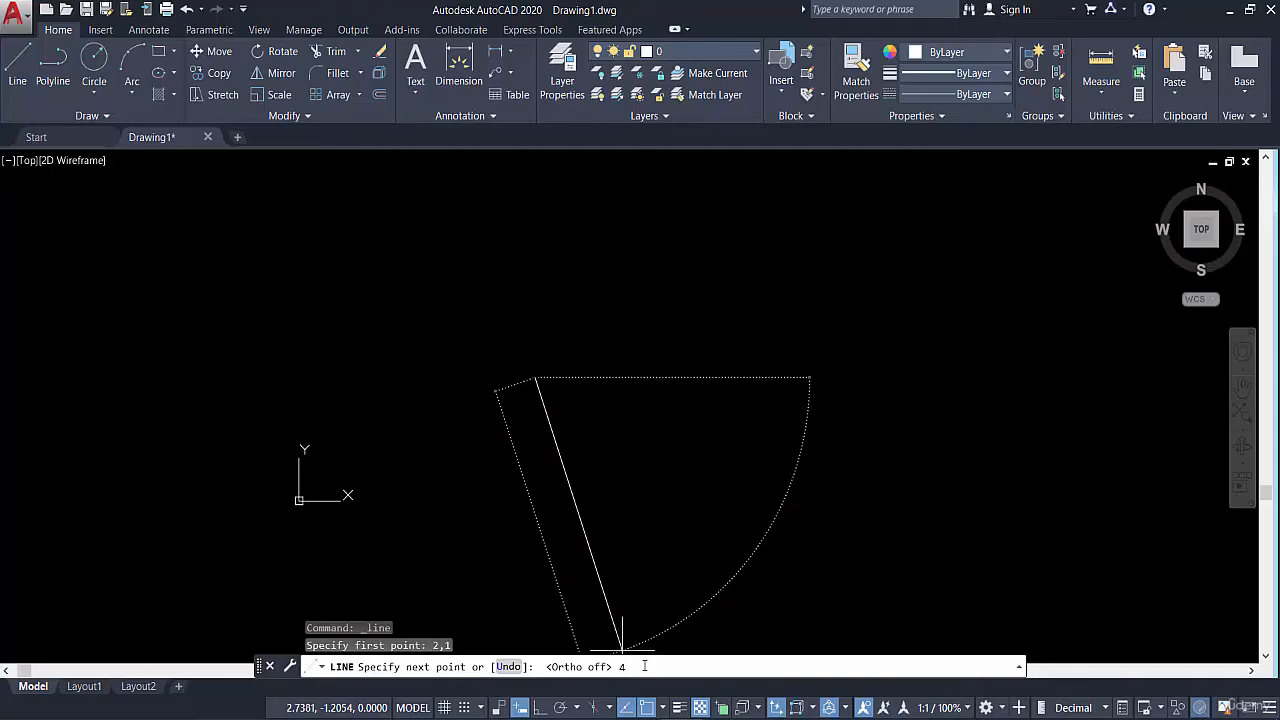
{"action": "type", "text": "2"}
{"action": "key", "text": "Return"}
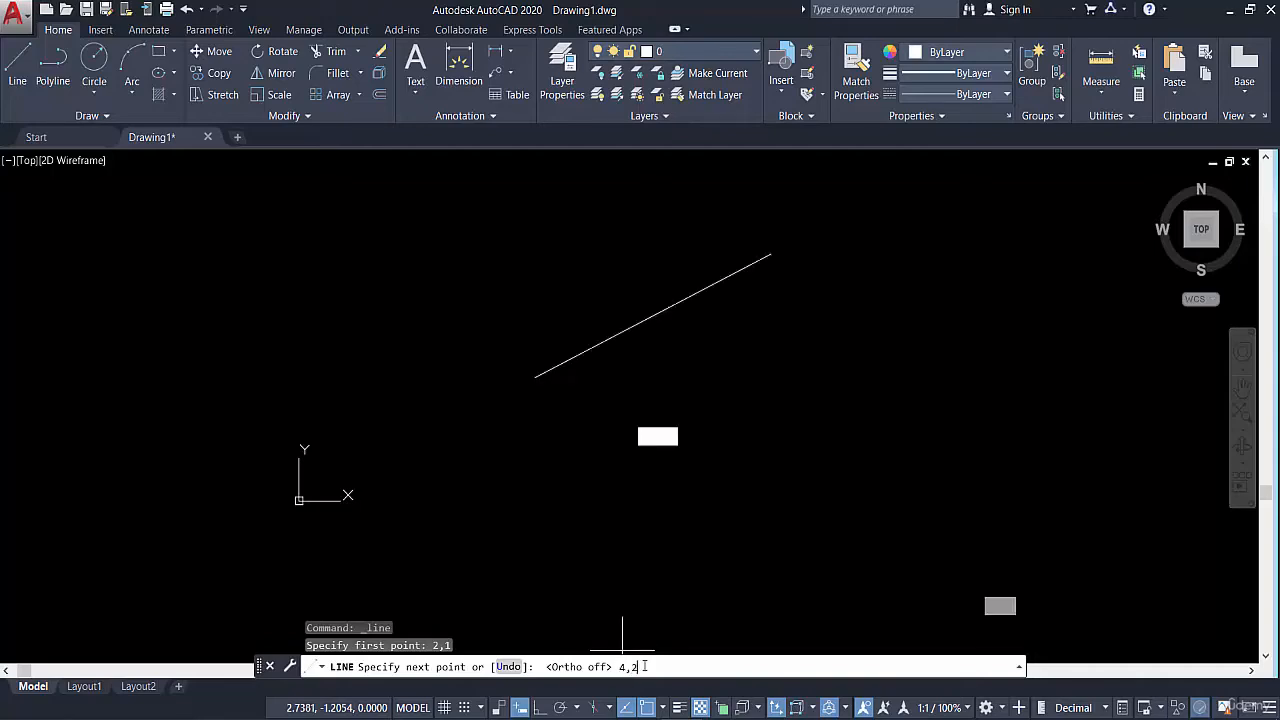
{"action": "key", "text": "Escape"}
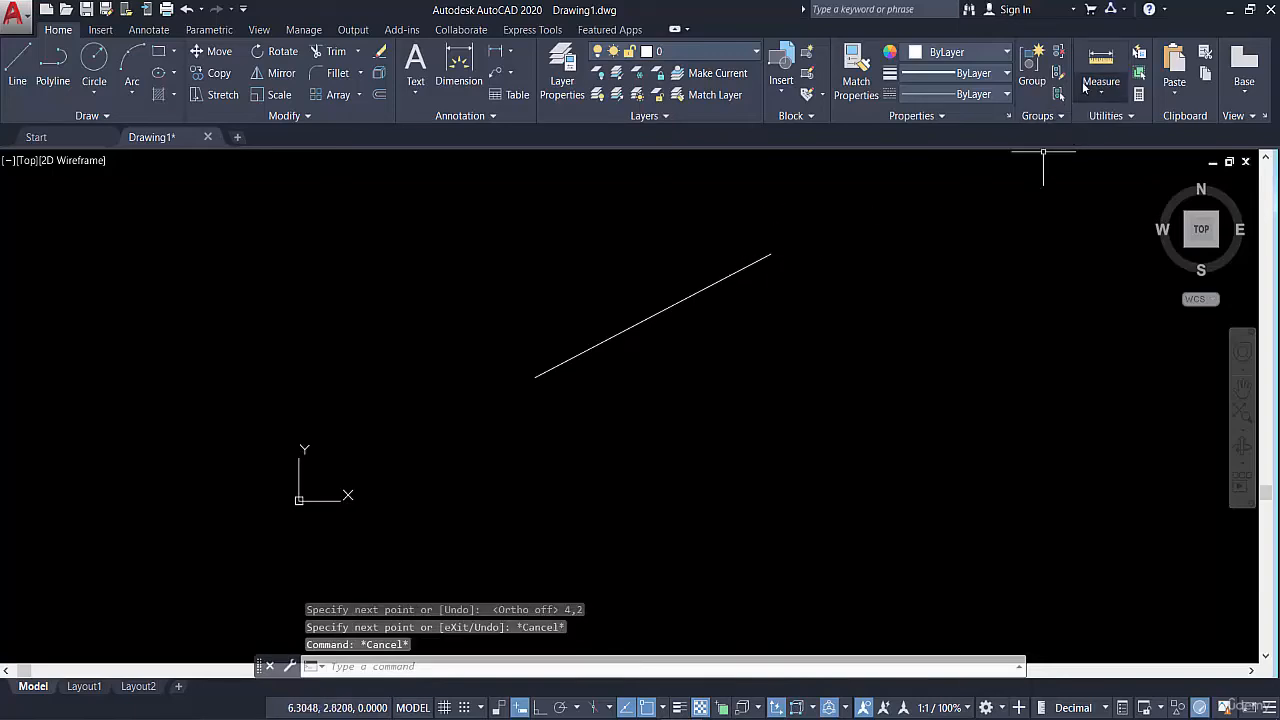
Check the coordinates at the line's lower endpoint with the Line command, cancel it, and glance at the lesson outline slide in PowerPoint
{"action": "left_click", "coordinate": [17, 70]}
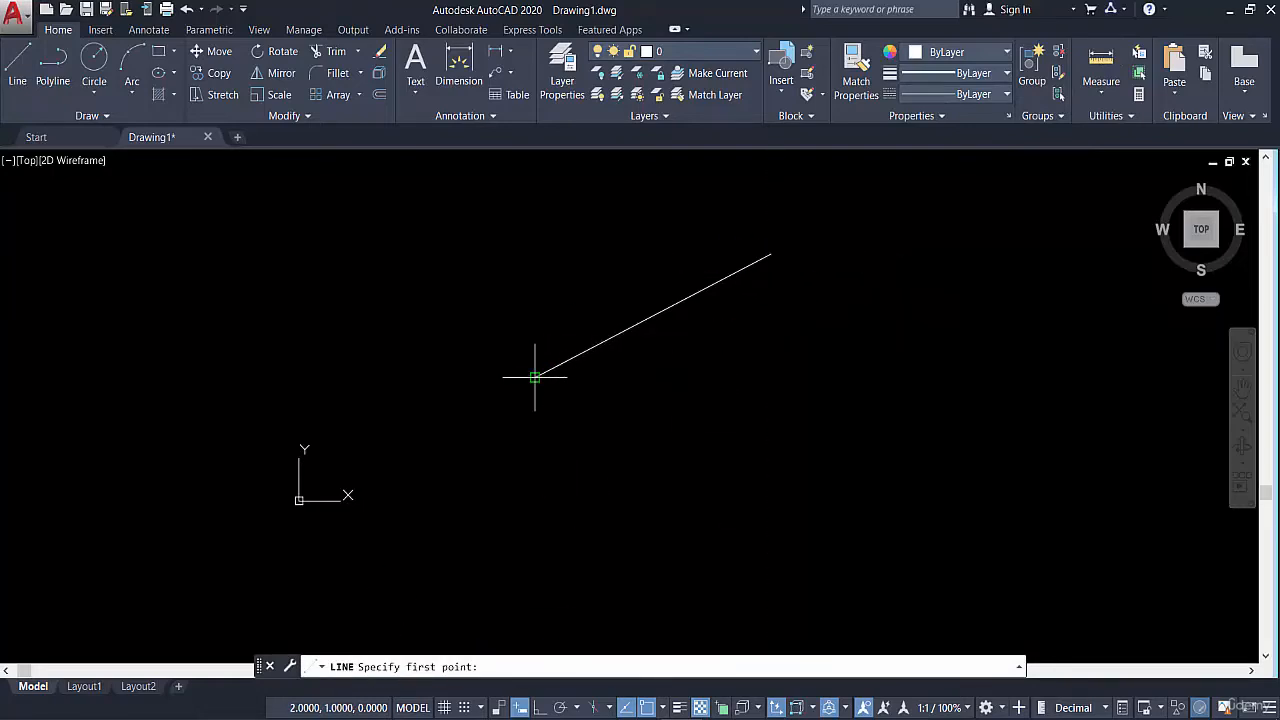
{"action": "key", "text": "Escape"}
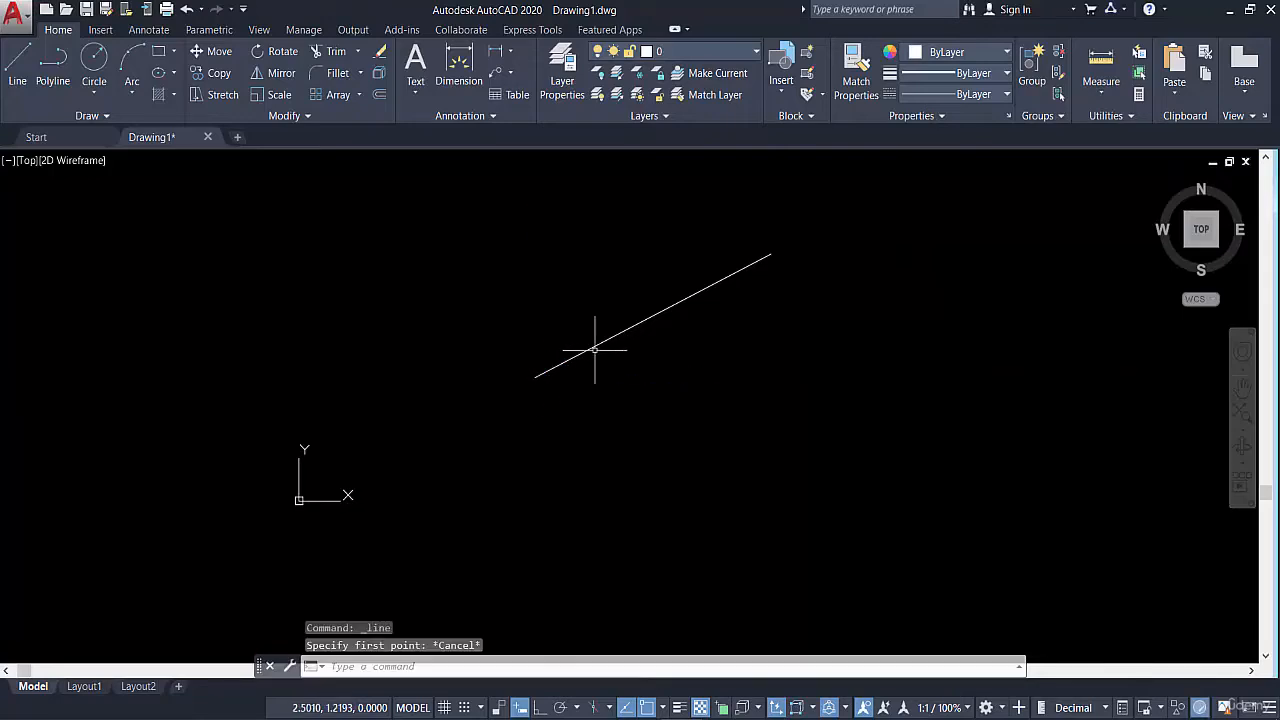
{"action": "scroll", "coordinate": [593, 400], "scroll_direction": "down", "scroll_amount": 2}
{"action": "key", "text": "Escape"}
{"action": "key", "text": "Escape"}
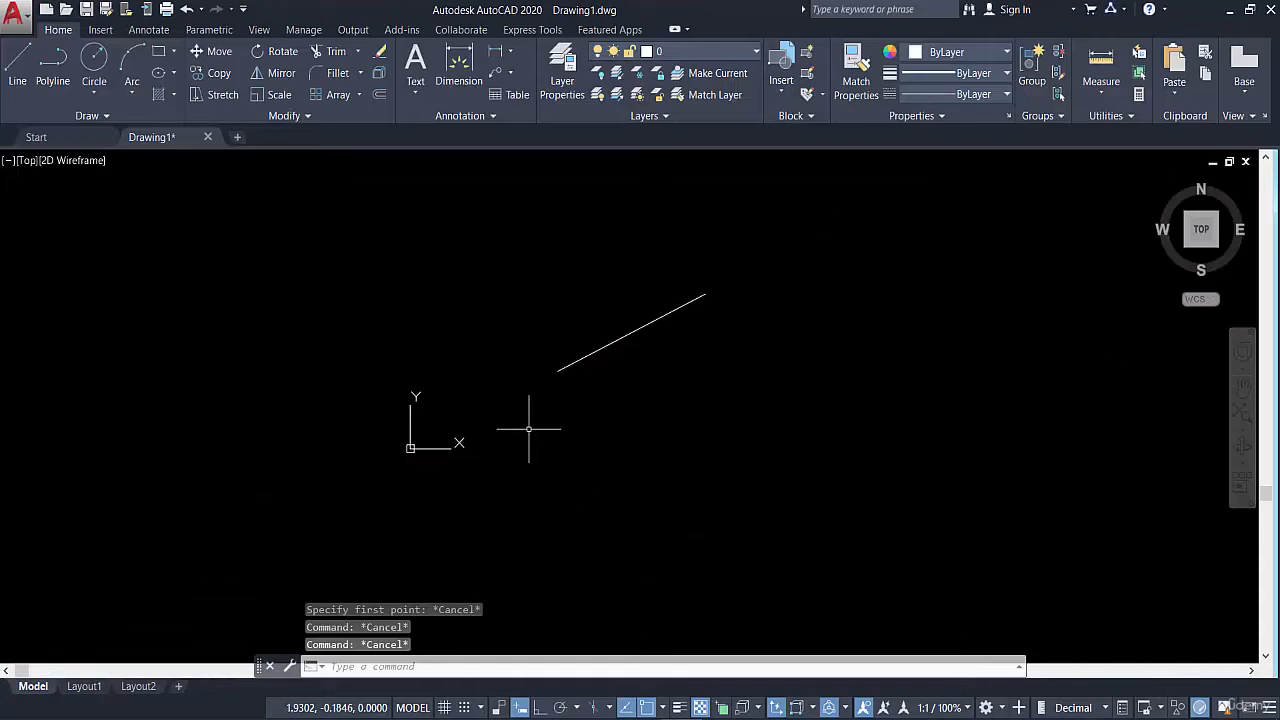
{"action": "key", "text": "Escape"}
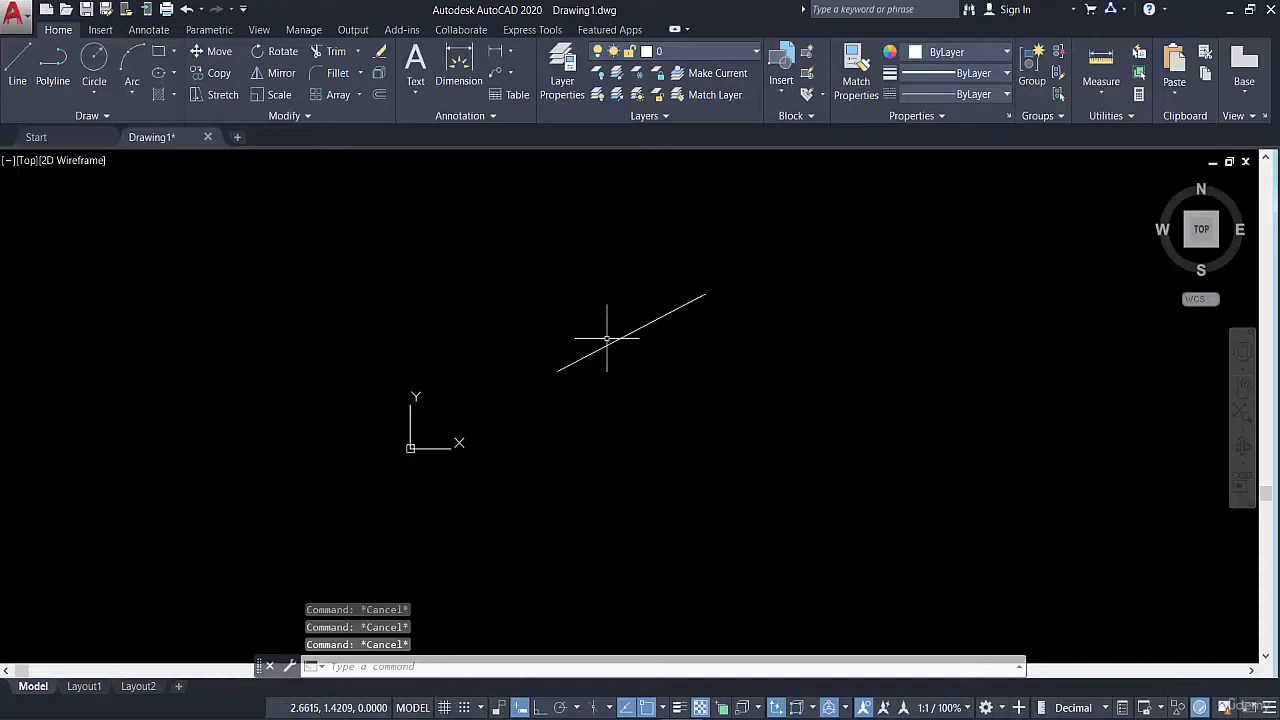
Delete the line drawn between coordinates 2,1 and 4,2
{"action": "left_click", "coordinate": [642, 299]}
{"action": "left_click", "coordinate": [571, 398]}
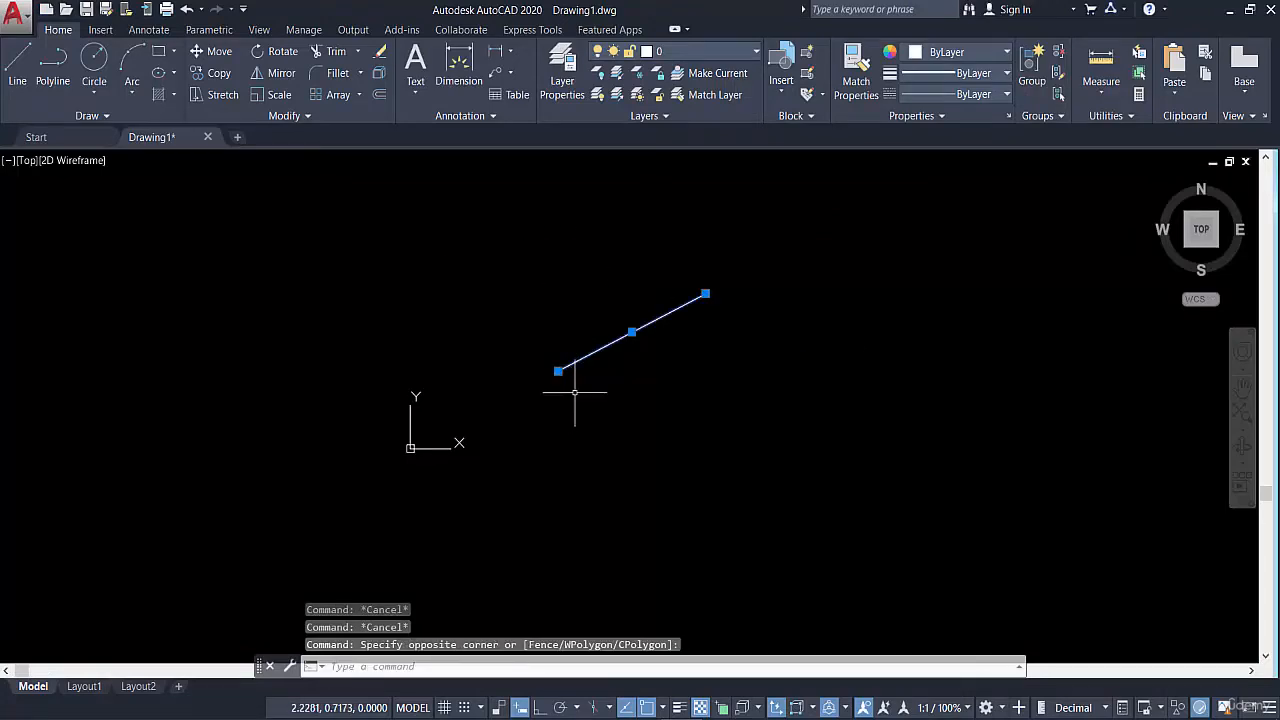
{"action": "key", "text": "Delete"}
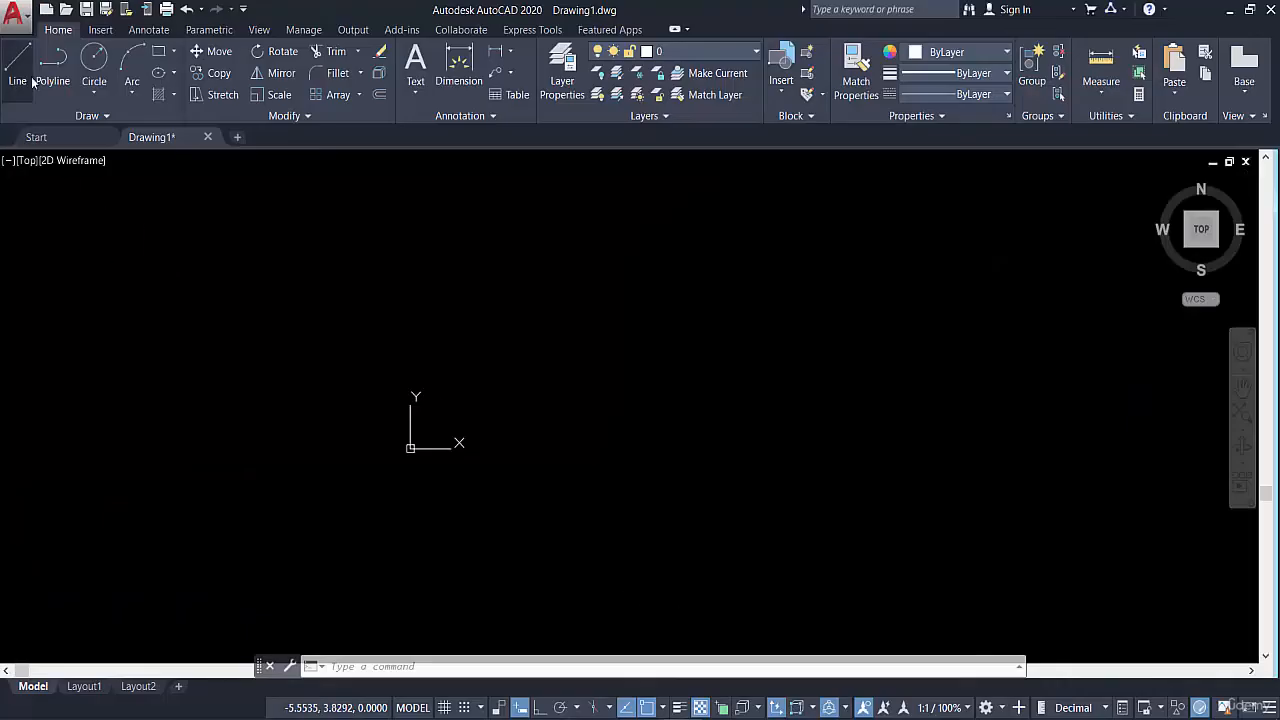
Draw a 10-unit line sloping up from near the origin with Ortho mode off, and end the command
{"action": "left_click", "coordinate": [541, 708]}
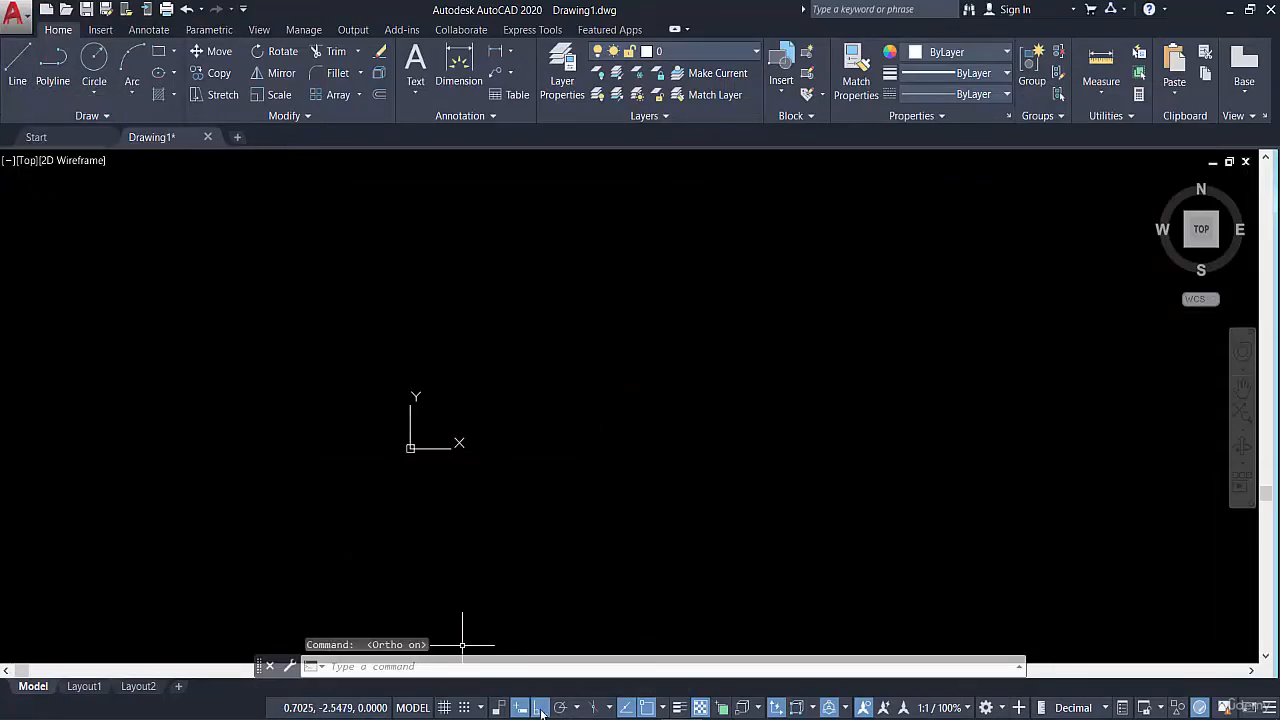
{"action": "left_click", "coordinate": [539, 708]}
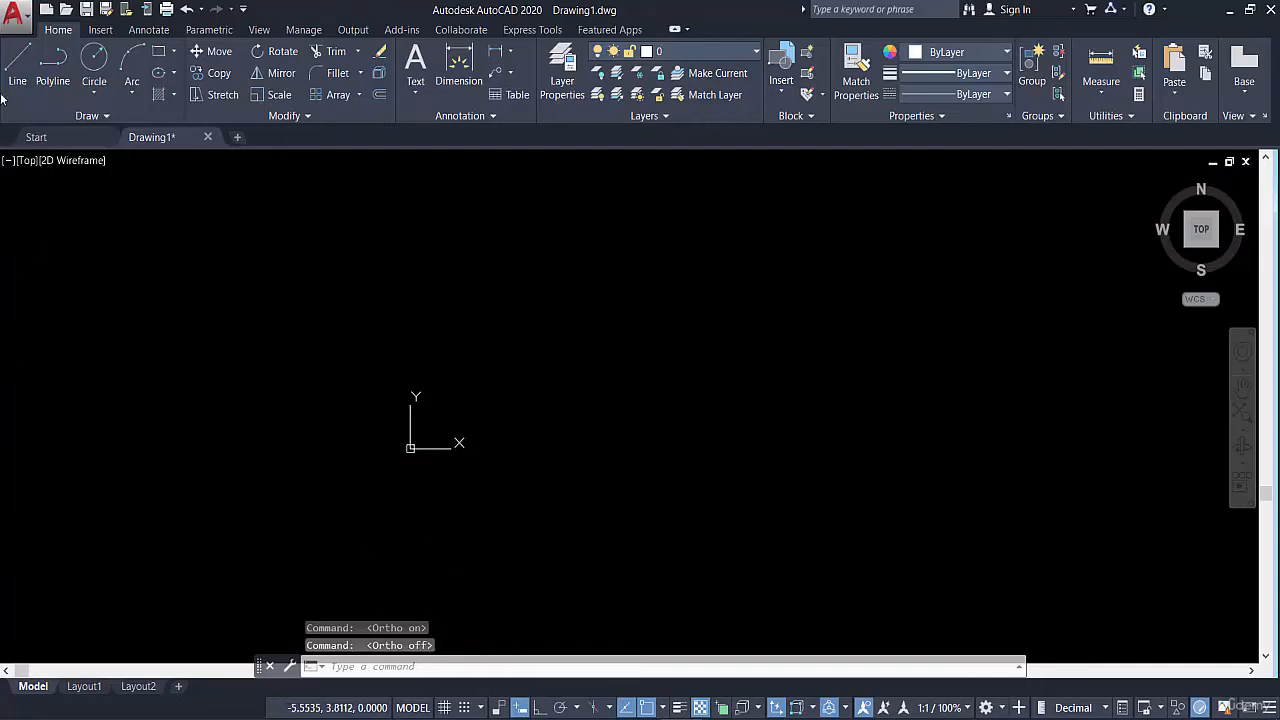
{"action": "left_click", "coordinate": [18, 68]}
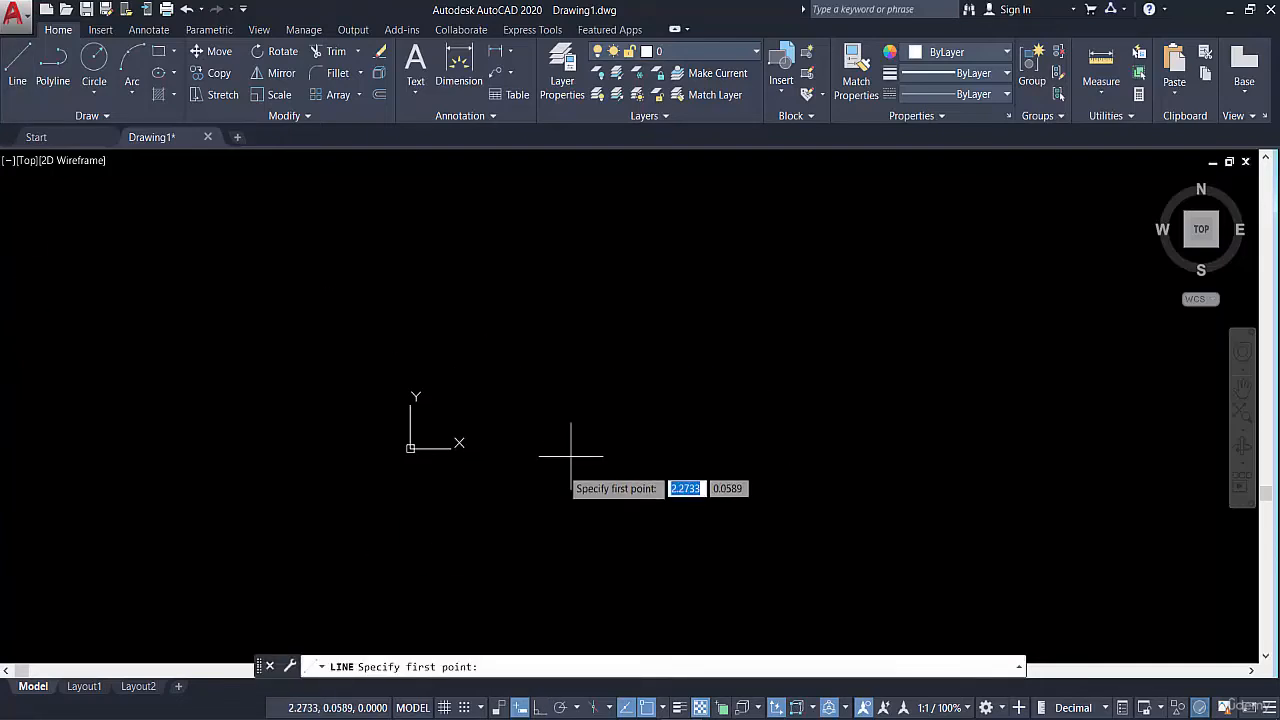
{"action": "left_click", "coordinate": [610, 391]}
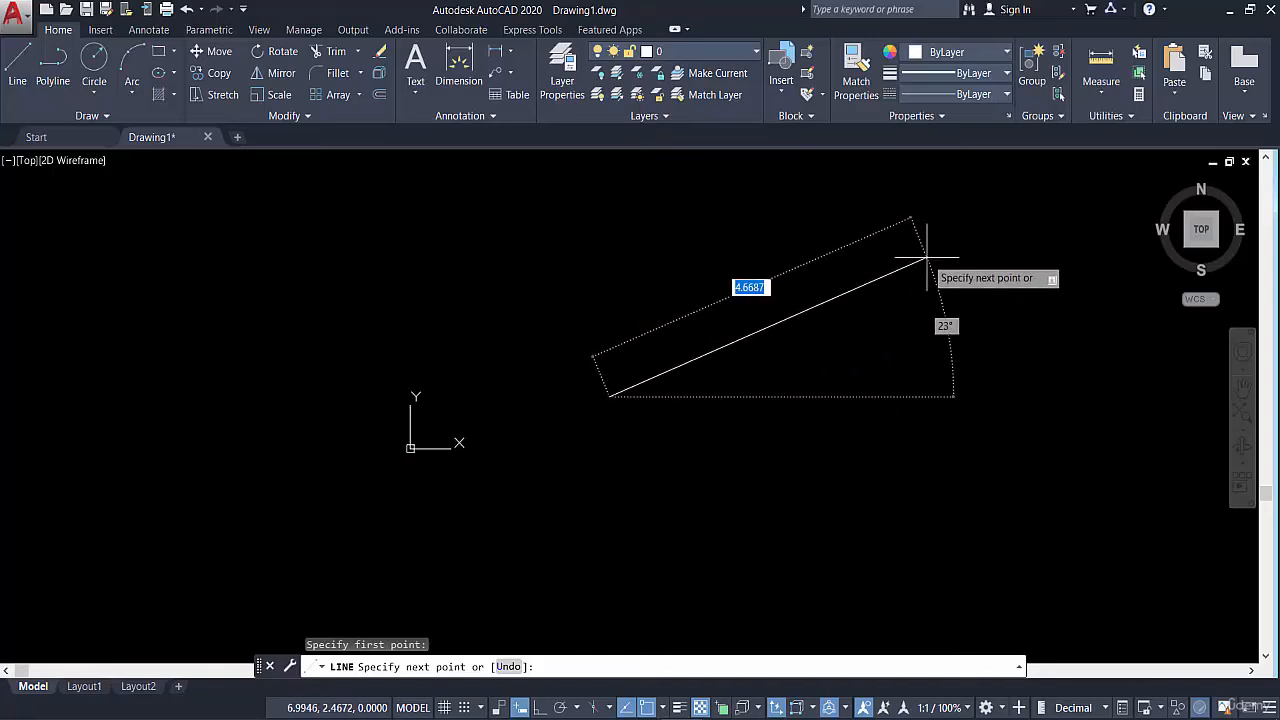
{"action": "key", "text": "Return"}
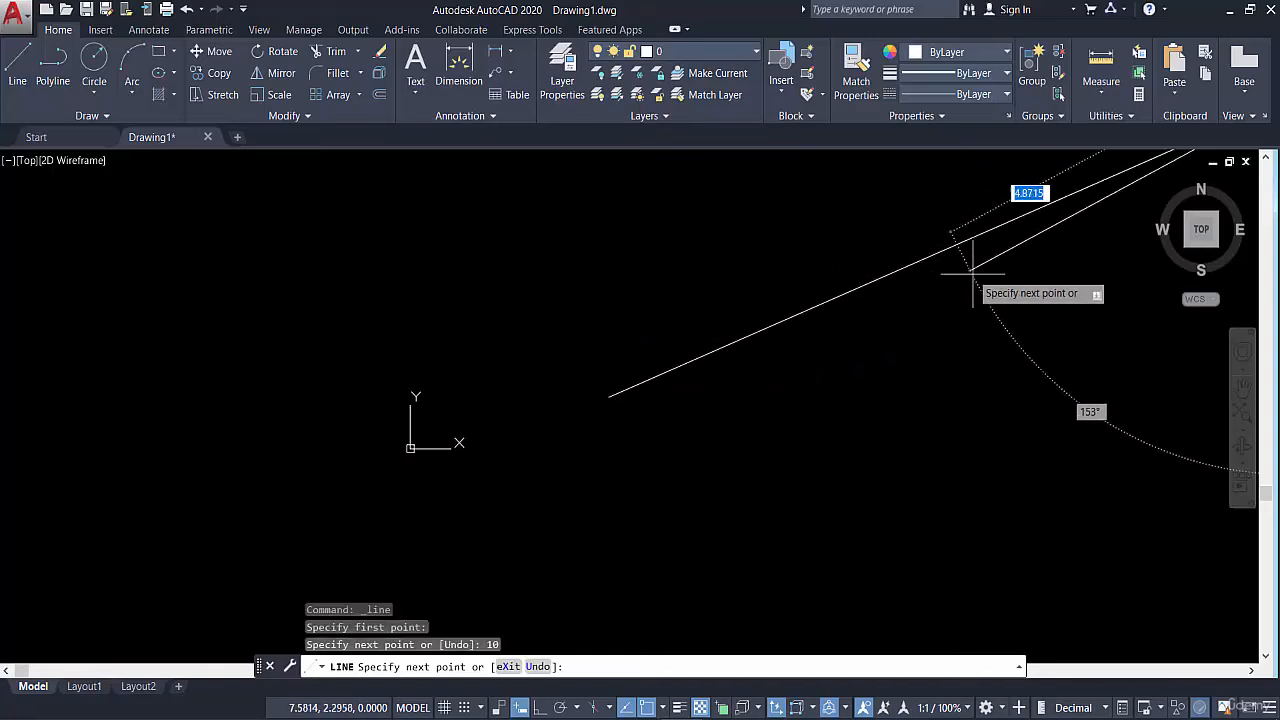
{"action": "key", "text": "Escape"}
{"action": "scroll", "coordinate": [739, 391], "scroll_direction": "down", "scroll_amount": 4}
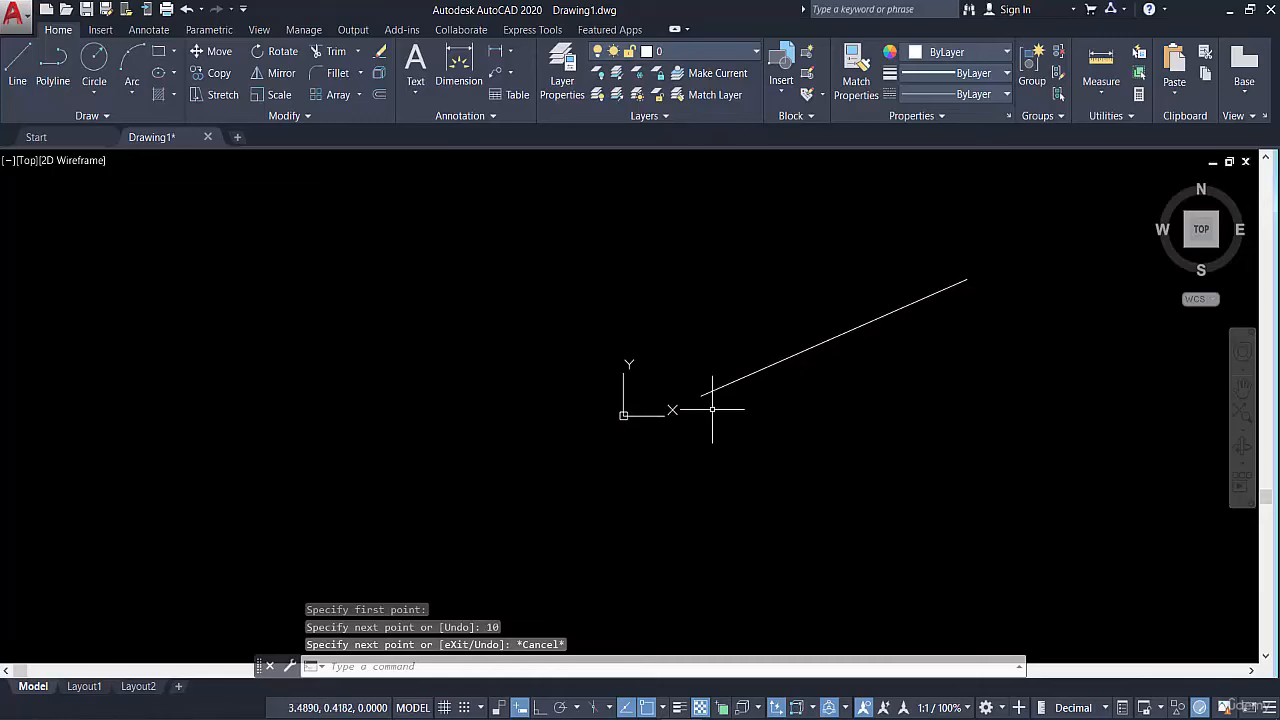
Measure the sloped line's length from its upper endpoint to its lower endpoint, and end the measurement
{"action": "left_click", "coordinate": [1101, 62]}
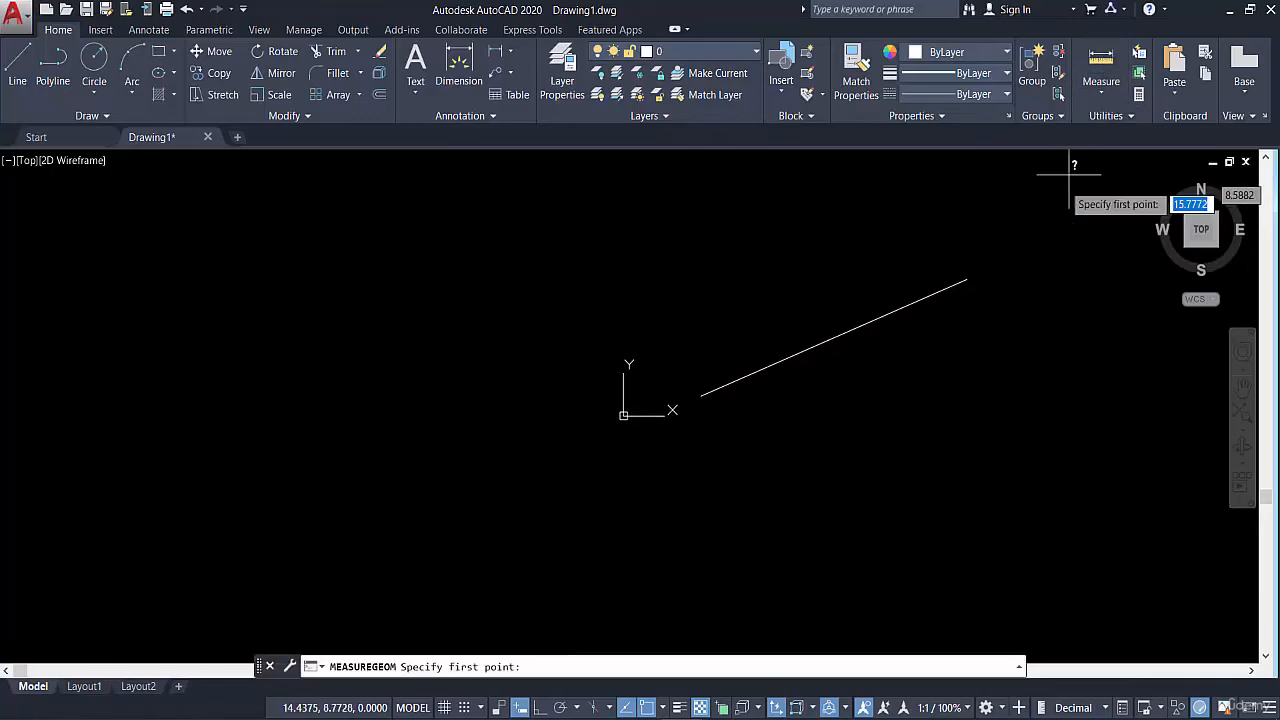
{"action": "left_click", "coordinate": [967, 278]}
{"action": "key", "text": "Escape"}
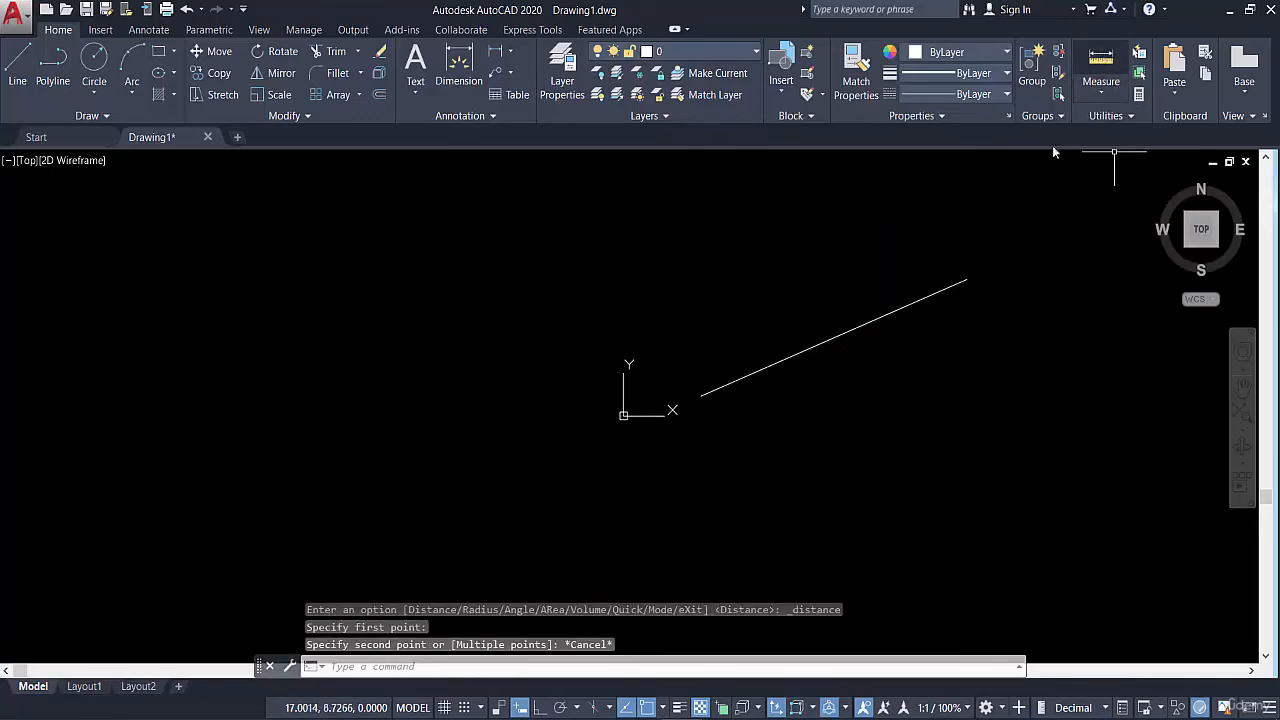
{"action": "left_click", "coordinate": [1101, 62]}
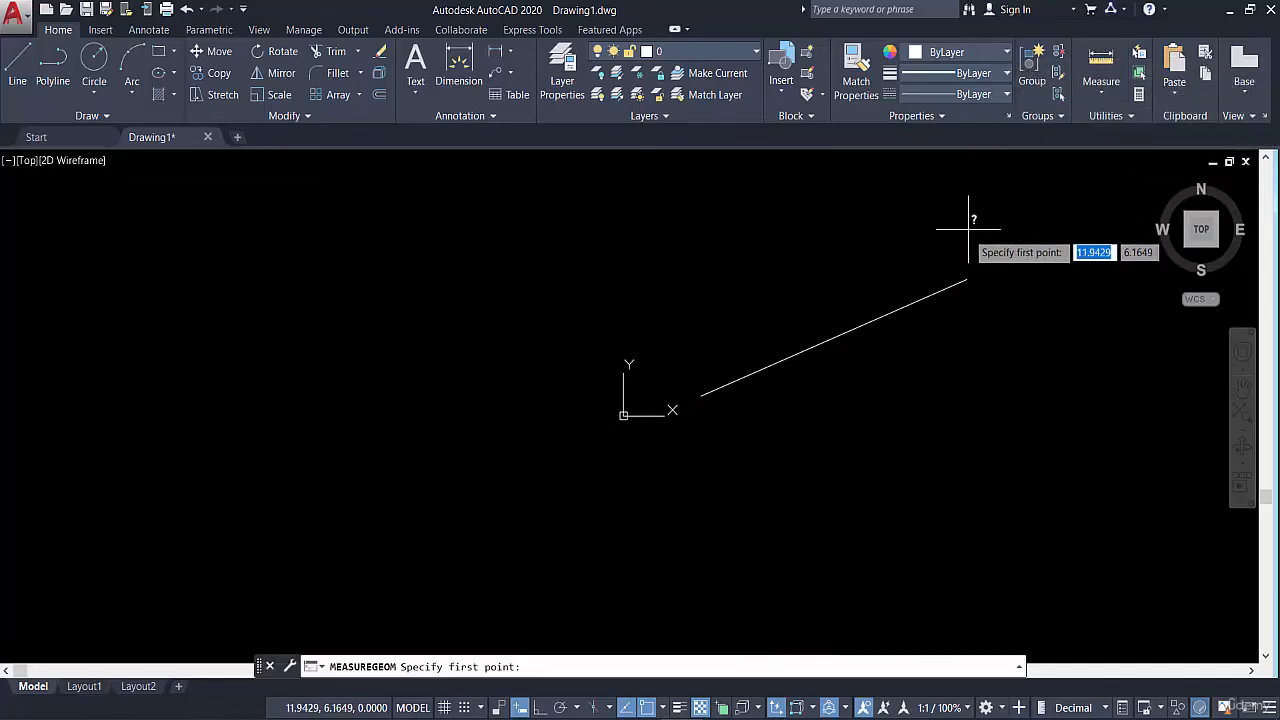
{"action": "left_click", "coordinate": [967, 278]}
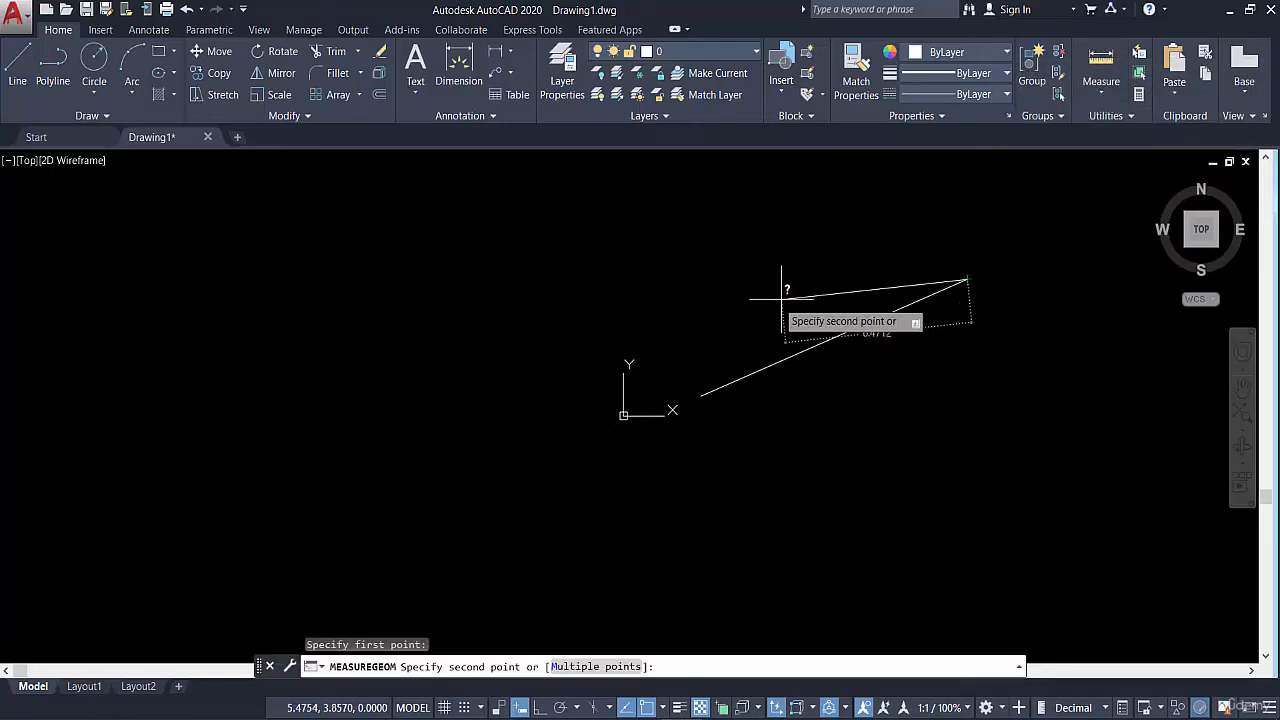
{"action": "left_click", "coordinate": [701, 394]}
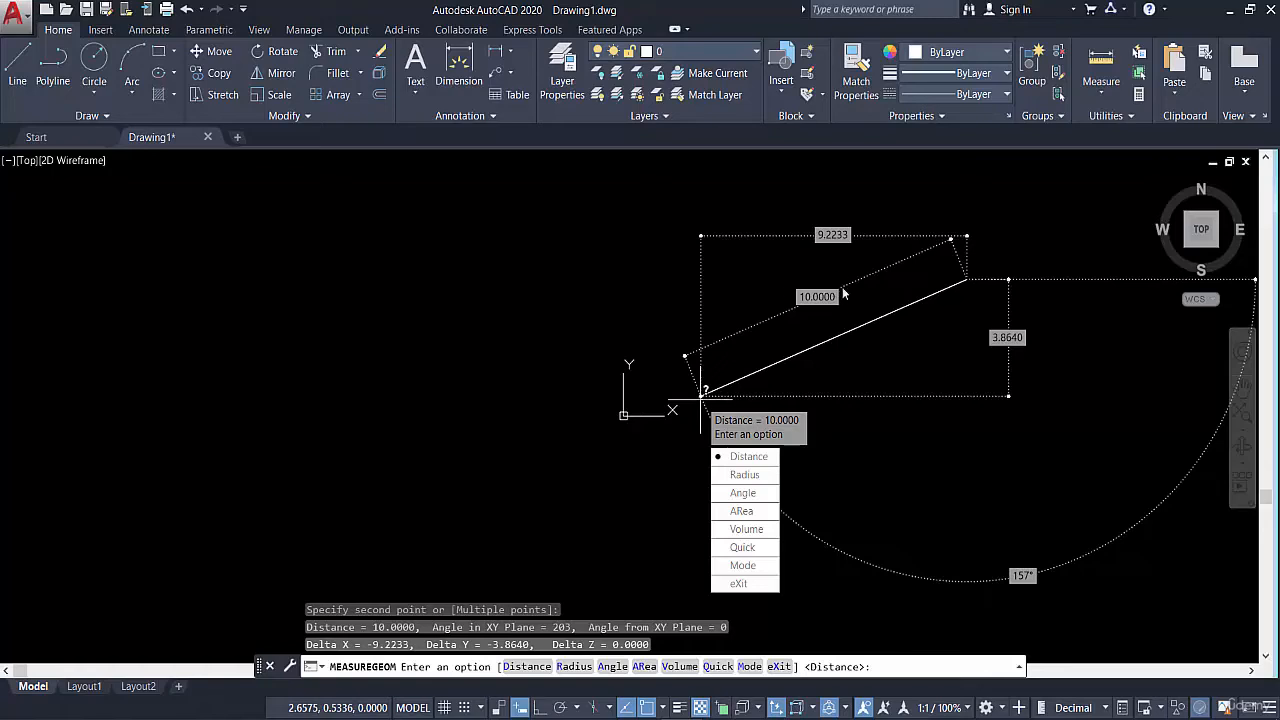
{"action": "key", "text": "Escape"}
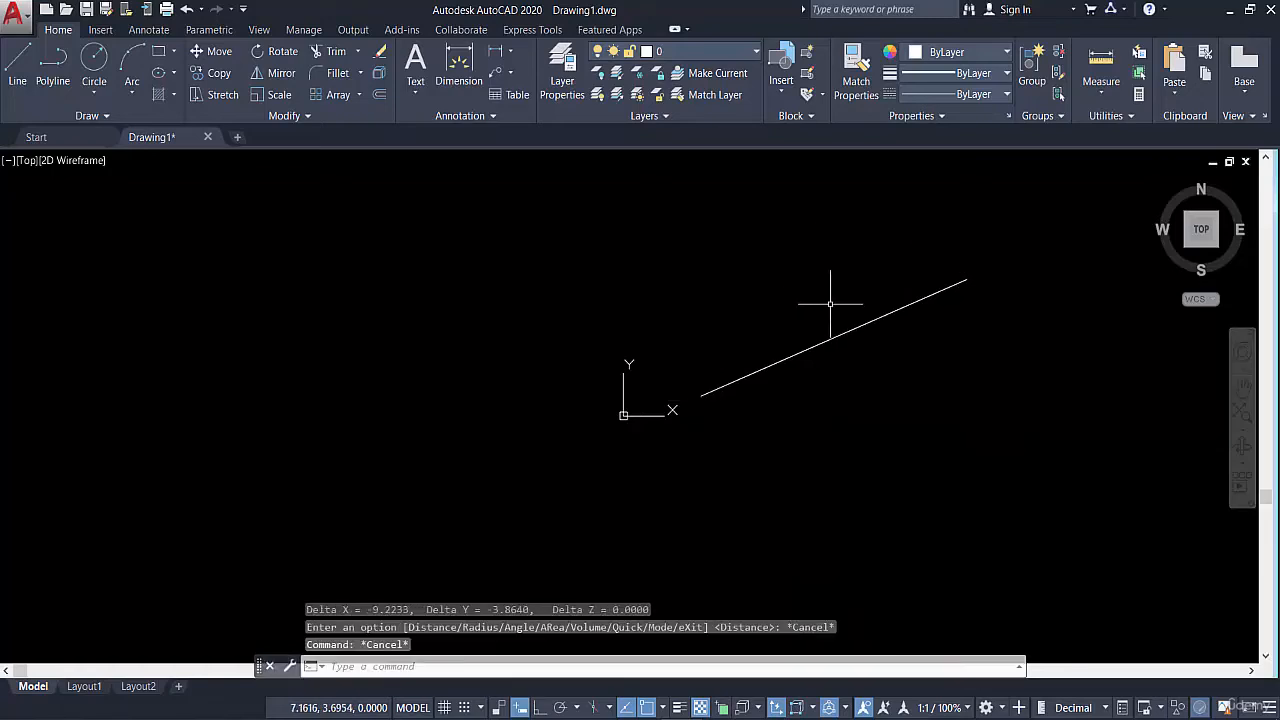
Delete the sloped line
{"action": "left_click", "coordinate": [830, 304]}
{"action": "left_click", "coordinate": [805, 384]}
{"action": "key", "text": "Delete"}
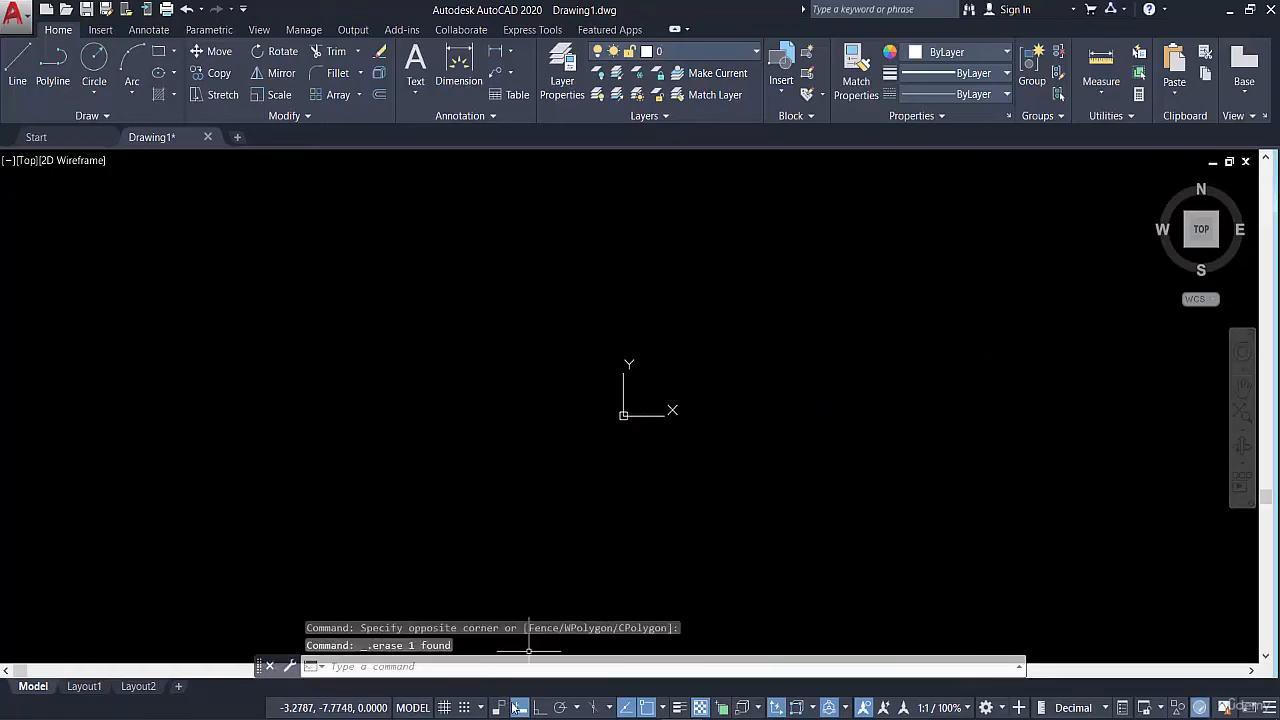
Turn Ortho mode on and draw a 10-unit horizontal line to the right of the origin
{"action": "left_click", "coordinate": [537, 708]}
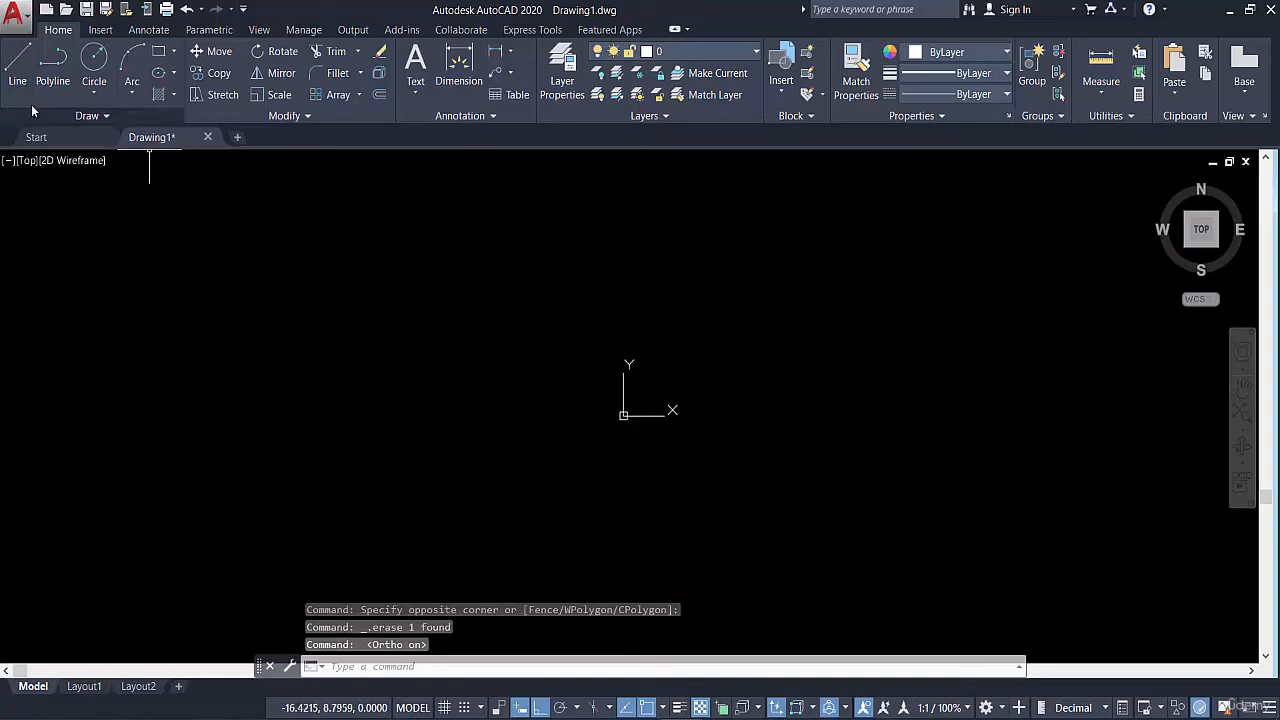
{"action": "left_click", "coordinate": [12, 72]}
{"action": "left_click", "coordinate": [757, 402]}
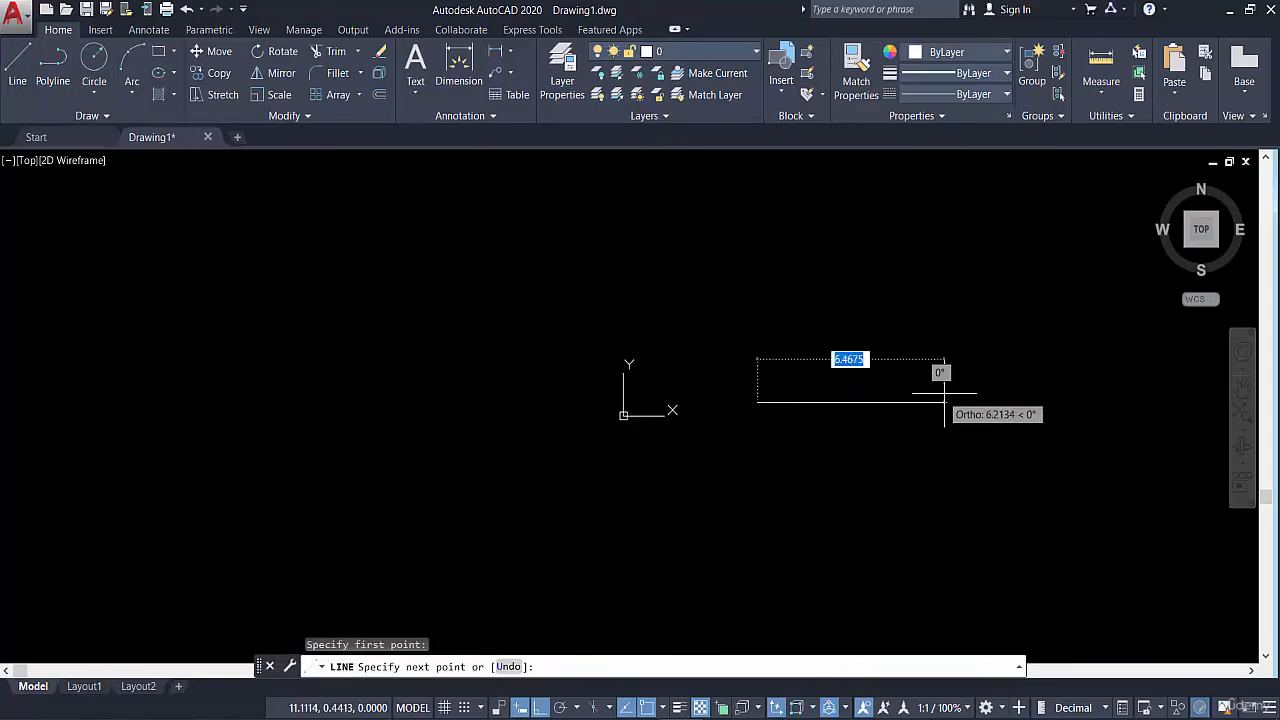
{"action": "type", "text": "10"}
{"action": "key", "text": "Return"}
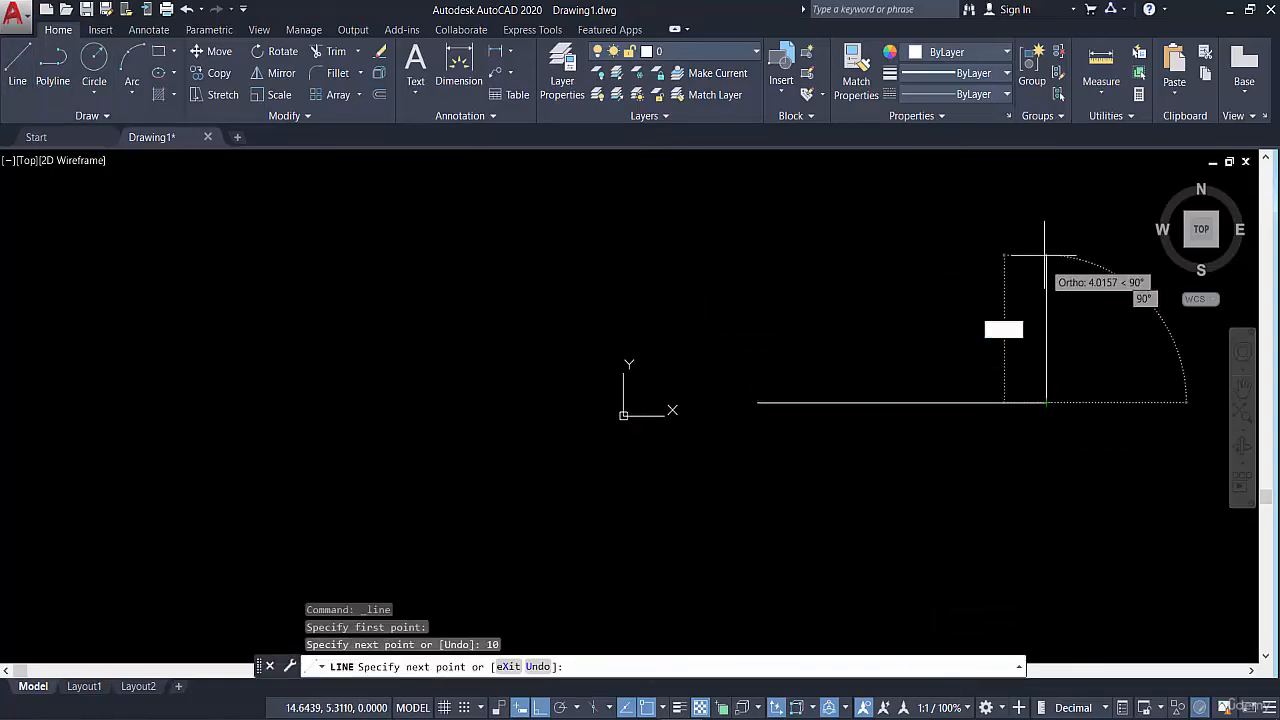
Measure the horizontal line's length between its two endpoints, and end the measurement
{"action": "left_click", "coordinate": [1100, 80]}
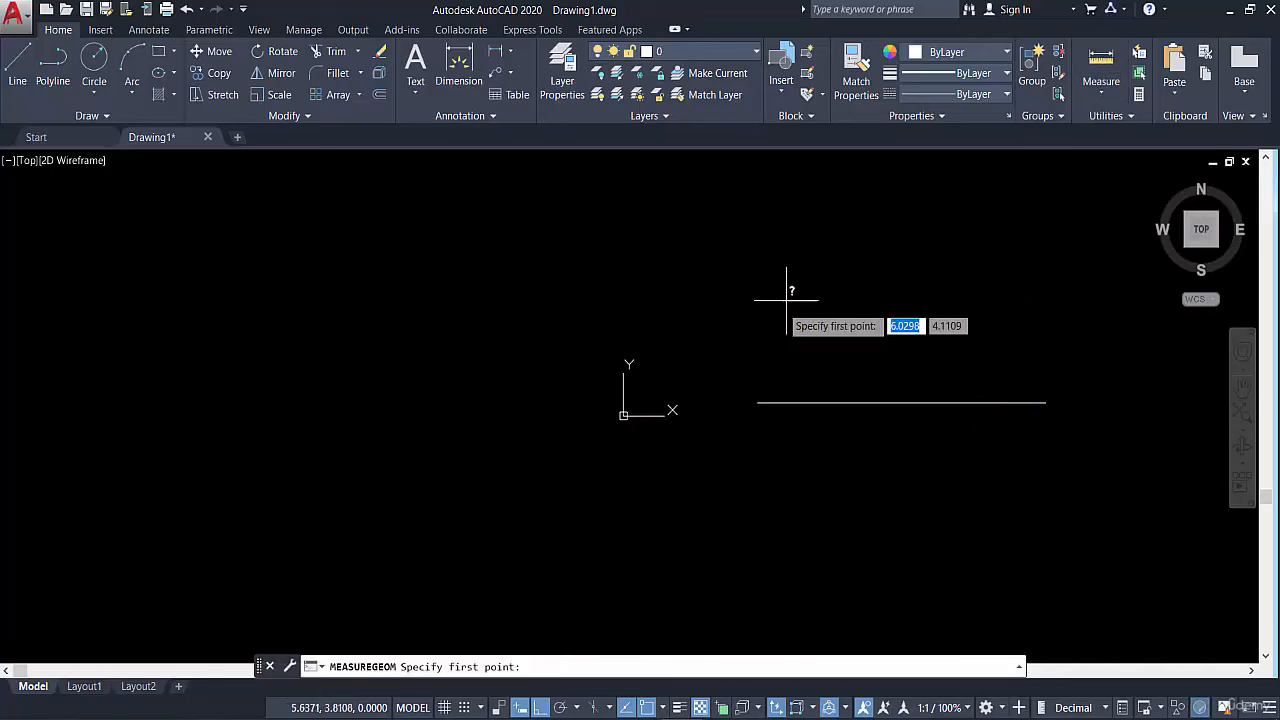
{"action": "left_click", "coordinate": [757, 402]}
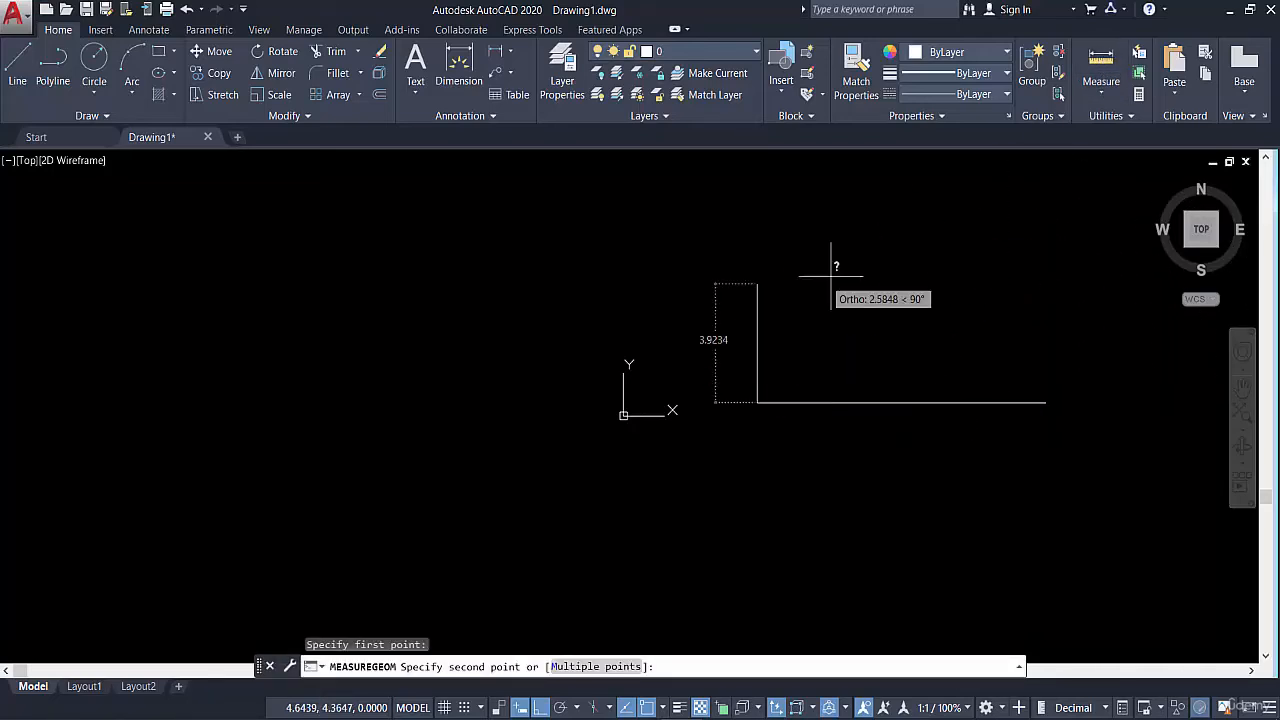
{"action": "left_click", "coordinate": [1046, 402]}
{"action": "key", "text": "Escape"}
Delete the horizontal line
{"action": "left_click", "coordinate": [963, 355]}
{"action": "left_click", "coordinate": [885, 426]}
{"action": "key", "text": "Delete"}
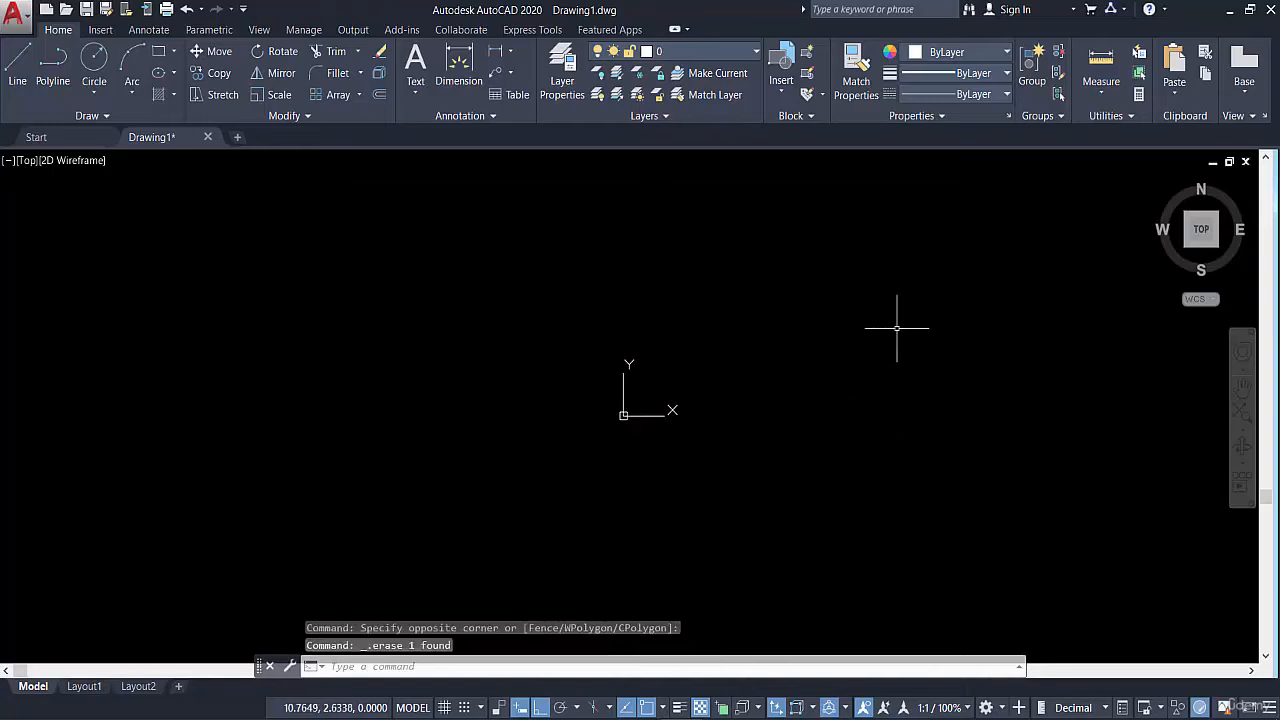
Draw a 10 by 10 square with the Line command in Ortho mode, finishing the fourth side with the Close option
{"action": "left_click", "coordinate": [7, 58]}
{"action": "mouse_move", "coordinate": [732, 352]}
{"action": "middle_mouse_down"}
{"action": "mouse_move", "coordinate": [632, 340]}
{"action": "mouse_move", "coordinate": [543, 374]}
{"action": "middle_mouse_up"}
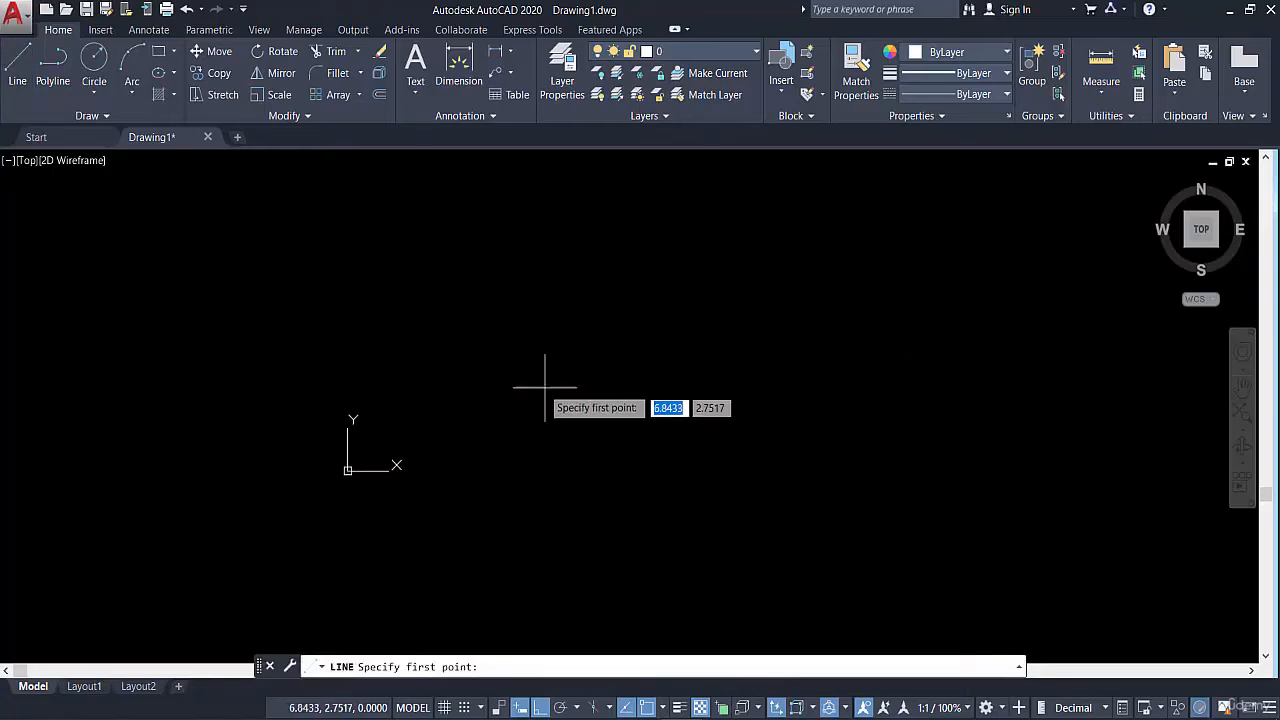
{"action": "left_click", "coordinate": [532, 420]}
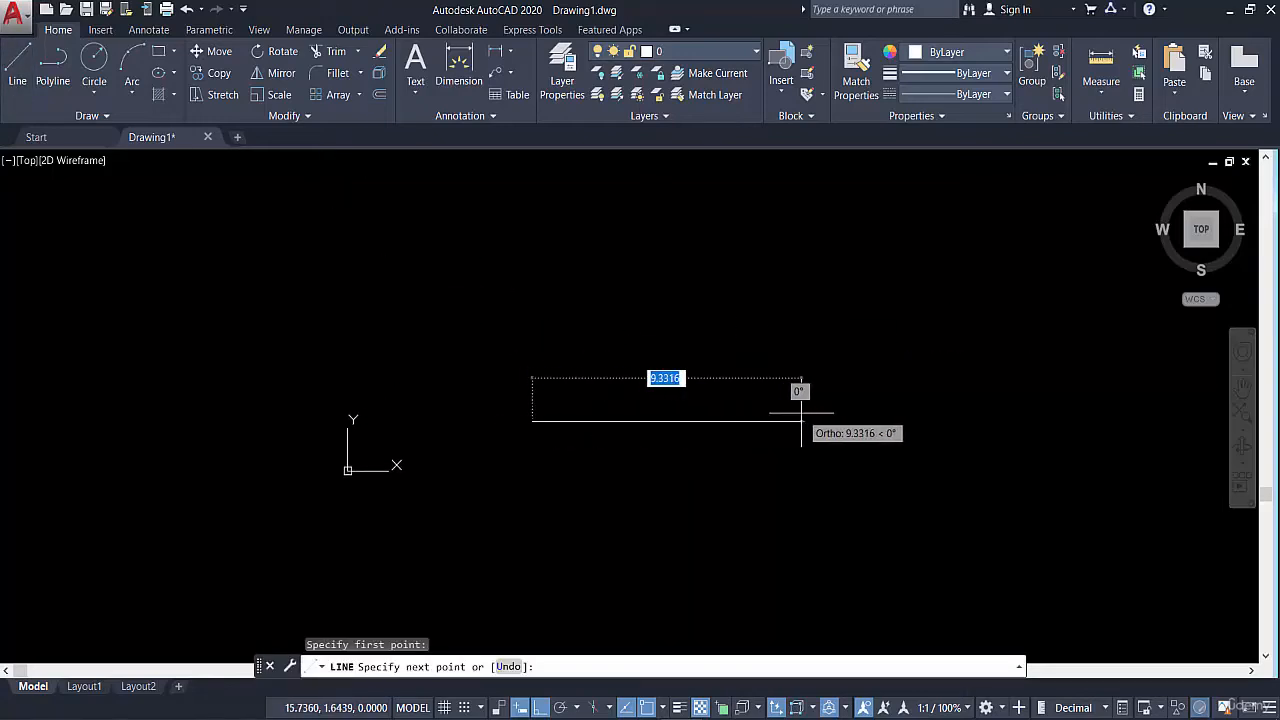
{"action": "type", "text": "10"}
{"action": "key", "text": "Return"}
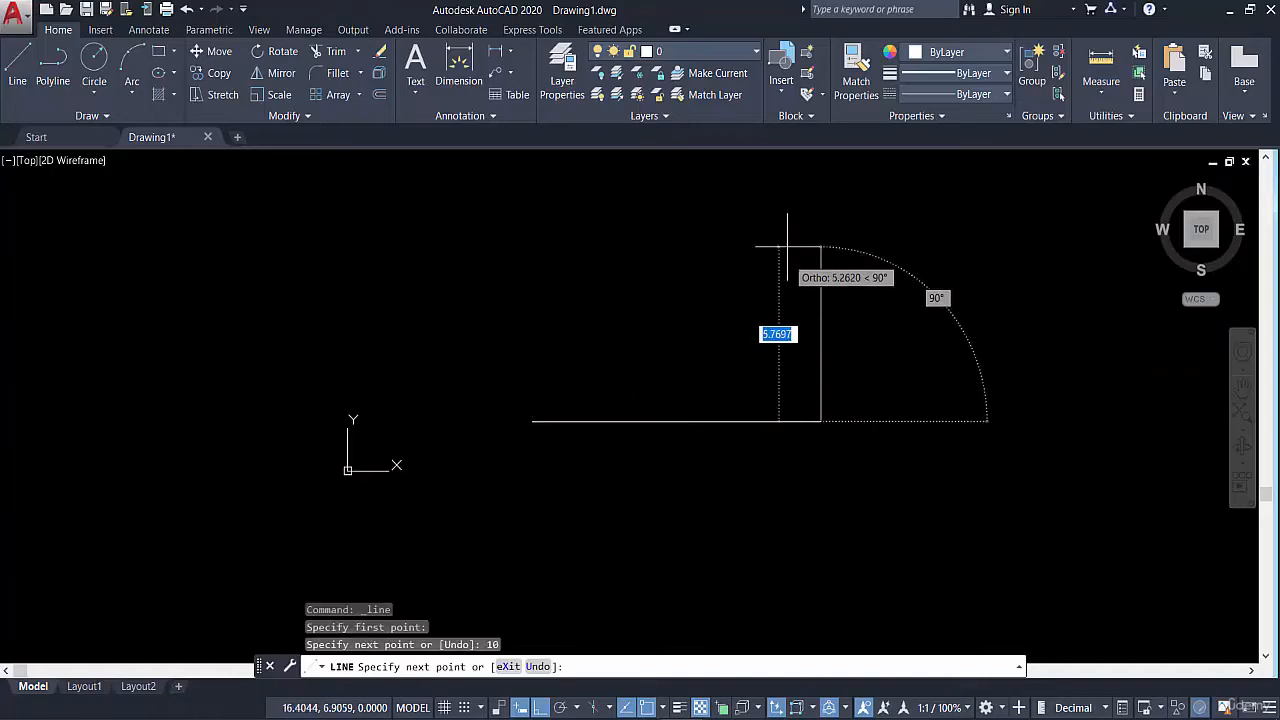
{"action": "type", "text": "10"}
{"action": "key", "text": "Return"}
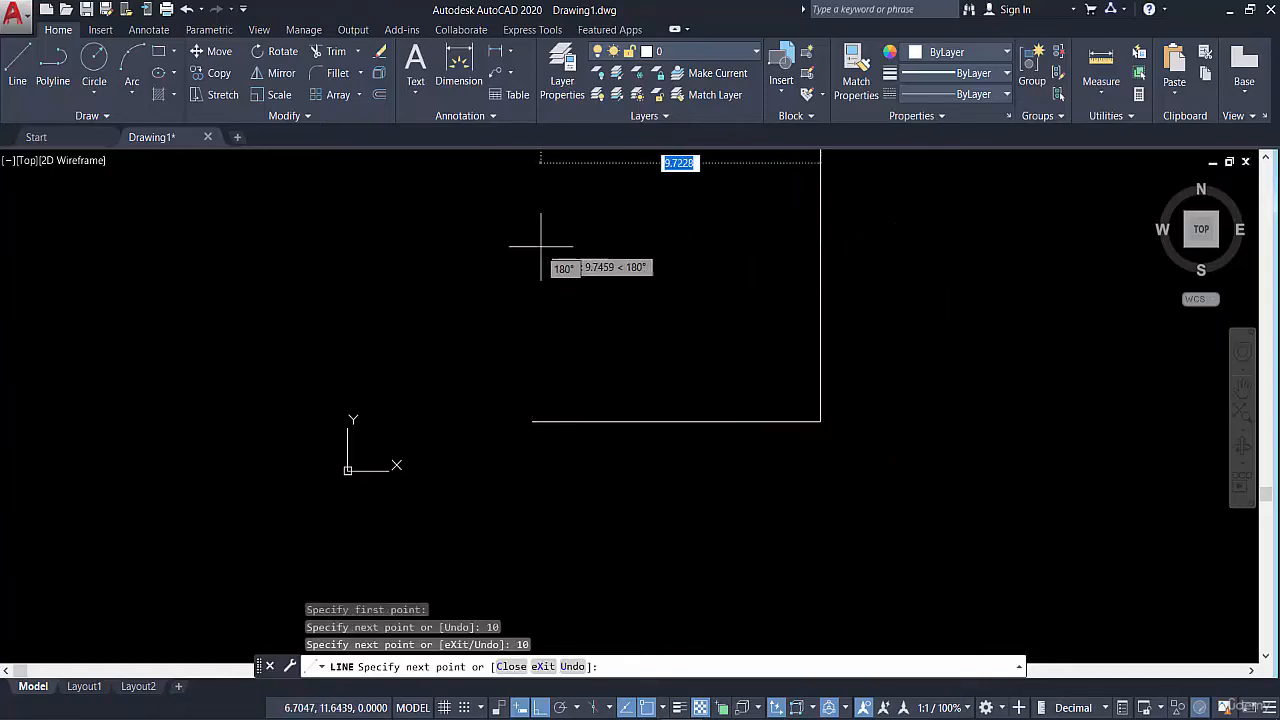
{"action": "middle_click_drag", "start_coordinate": [543, 251], "coordinate": [514, 329]}
{"action": "type", "text": "10"}
{"action": "key", "text": "Return"}
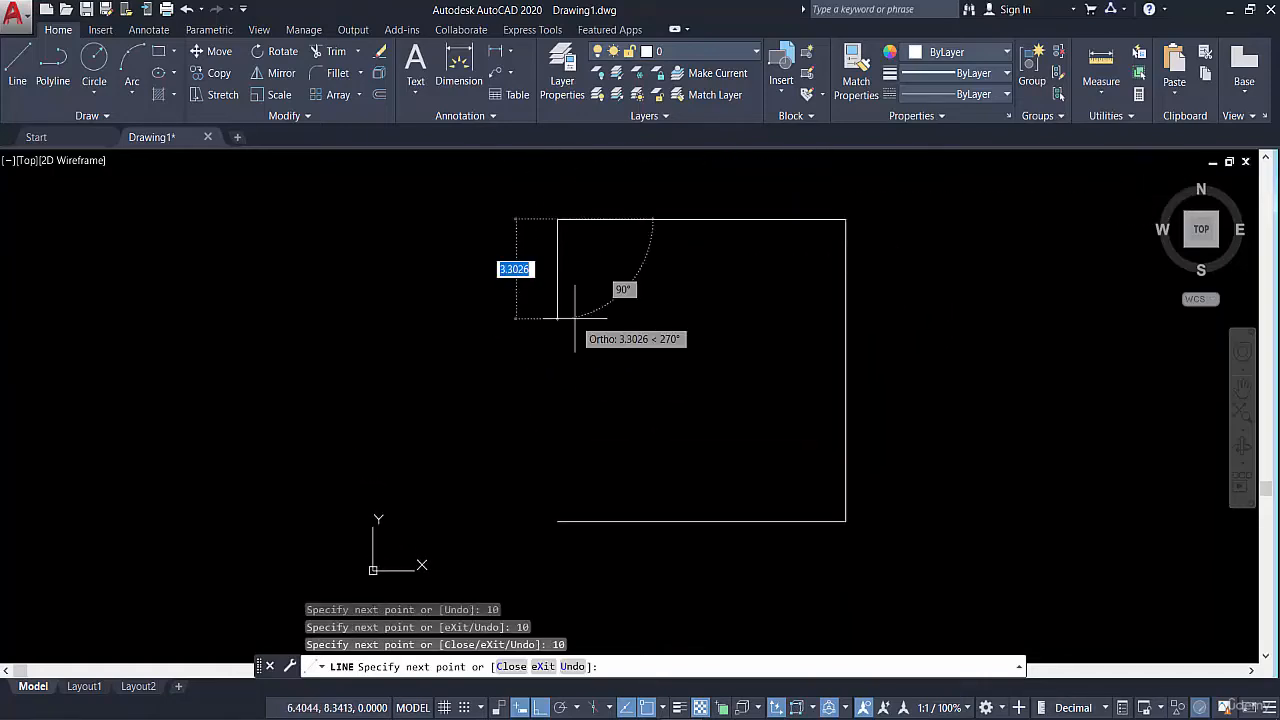
{"action": "type", "text": "c"}
{"action": "key", "text": "Return"}
Check with a crossing selection how the square's top side is selected, and clear the selection
{"action": "left_click", "coordinate": [686, 190]}
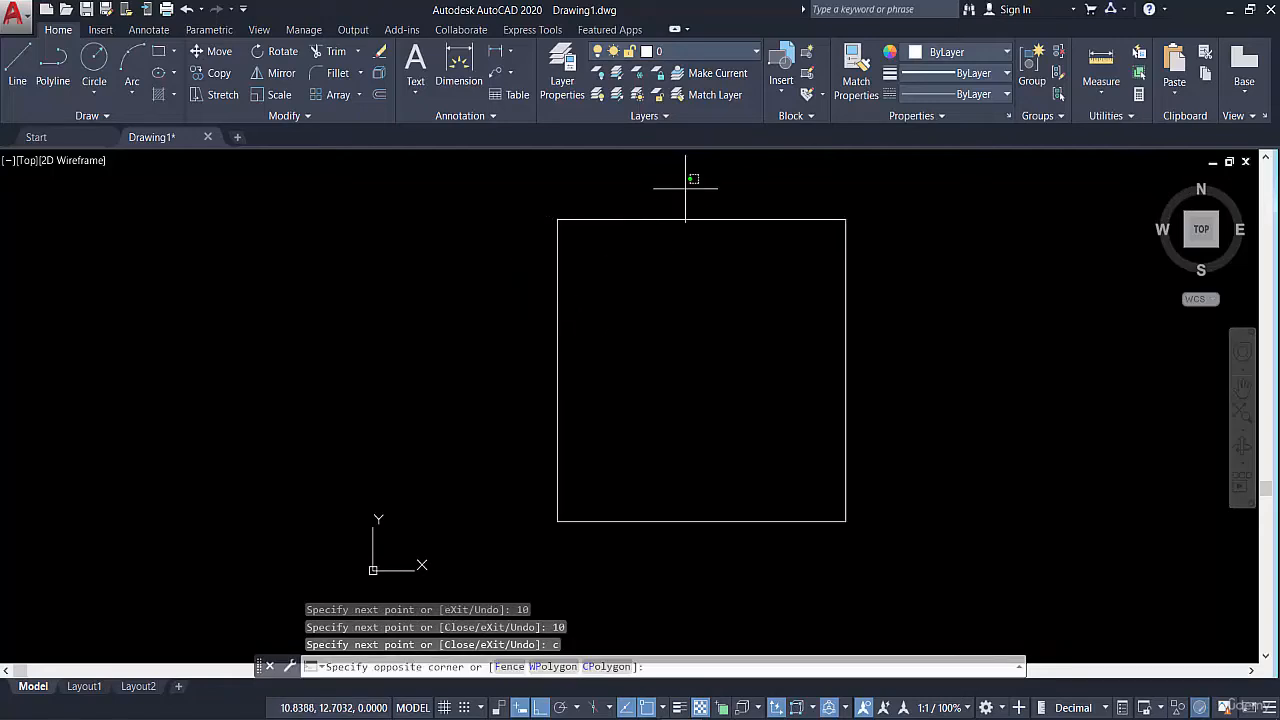
{"action": "left_click", "coordinate": [646, 271]}
{"action": "key", "text": "Escape"}
{"action": "scroll", "coordinate": [660, 320], "scroll_direction": "down", "scroll_amount": 4}
{"action": "scroll", "coordinate": [666, 357], "scroll_direction": "up", "scroll_amount": 2}
{"action": "key", "text": "Escape"}
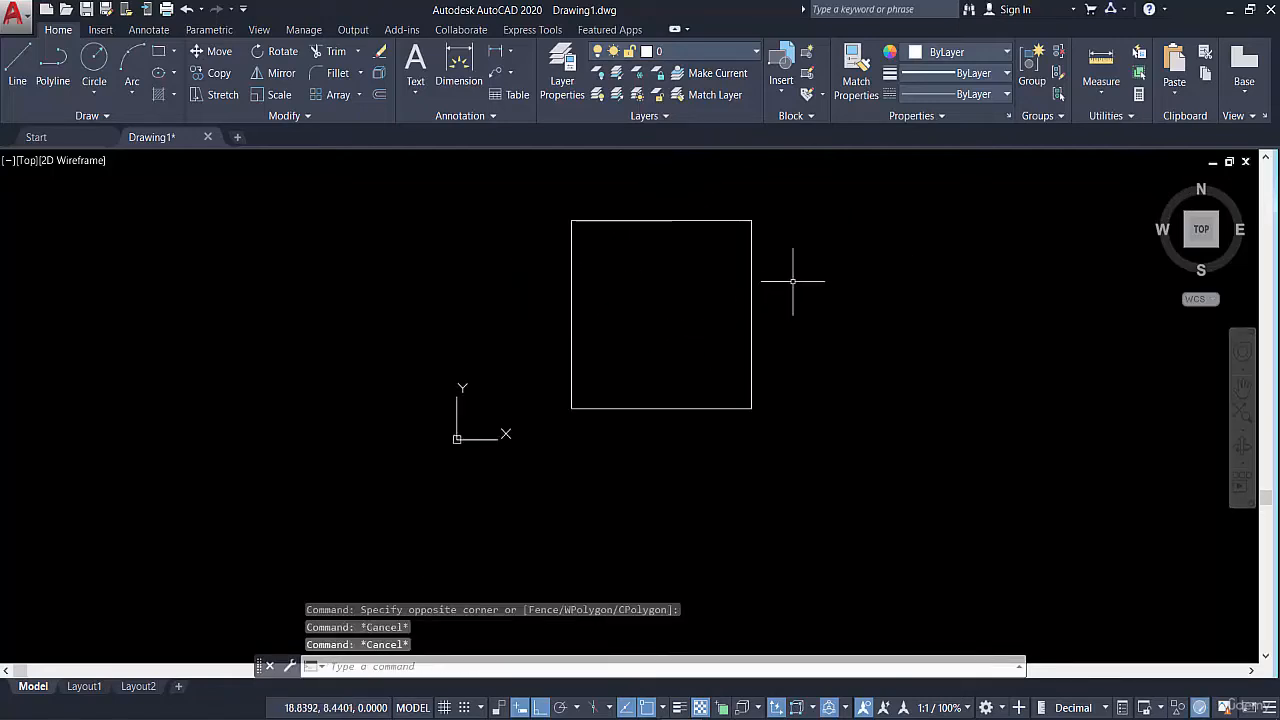
Measure the square's top side from corner to corner, and end the measurement
{"action": "left_click", "coordinate": [1100, 62]}
{"action": "left_click", "coordinate": [571, 220]}
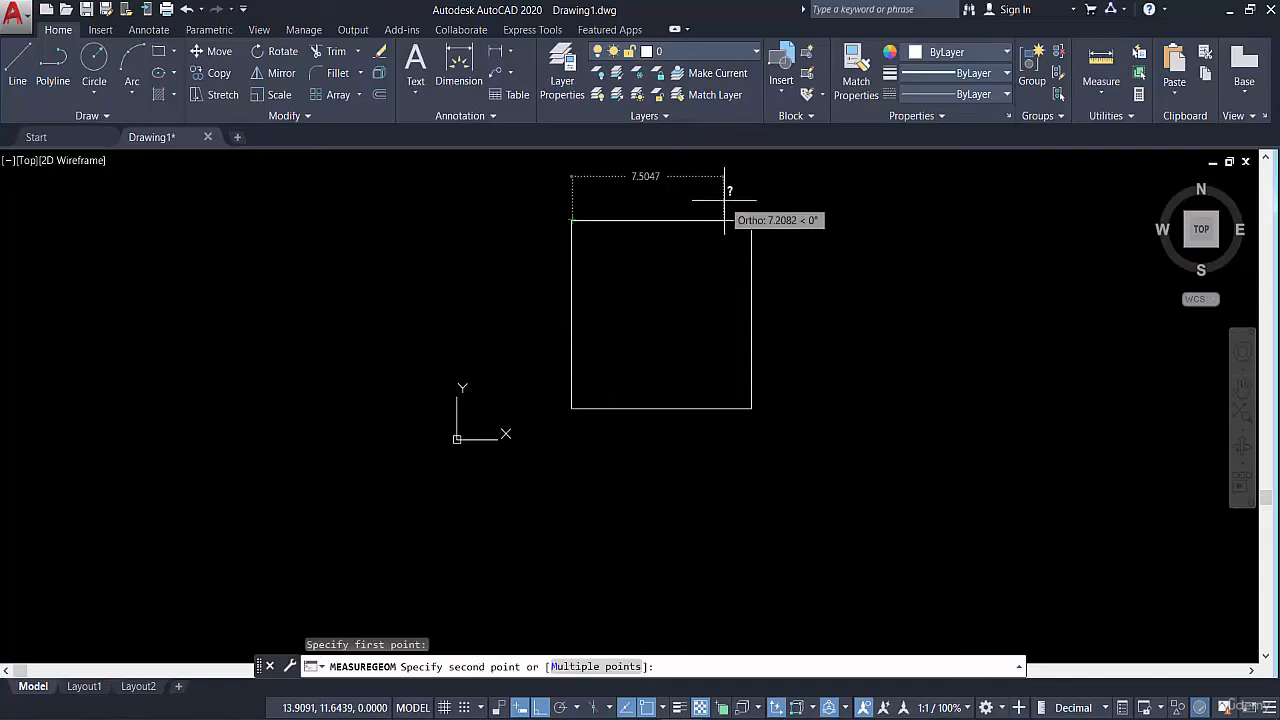
{"action": "left_click", "coordinate": [752, 218]}
{"action": "key", "text": "Escape"}
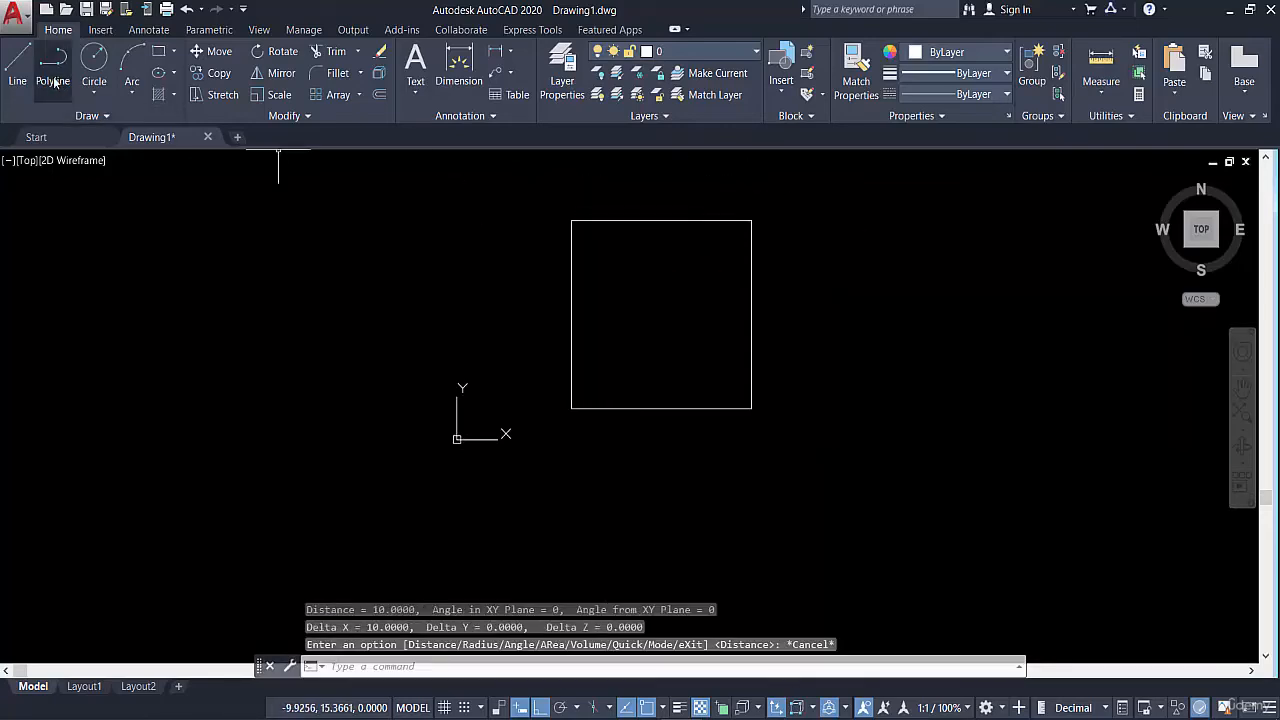
Draw a second 10 by 10 square to the right of the first with the Polyline command, finishing it with the Close option
{"action": "left_click", "coordinate": [53, 64]}
{"action": "left_click", "coordinate": [867, 401]}
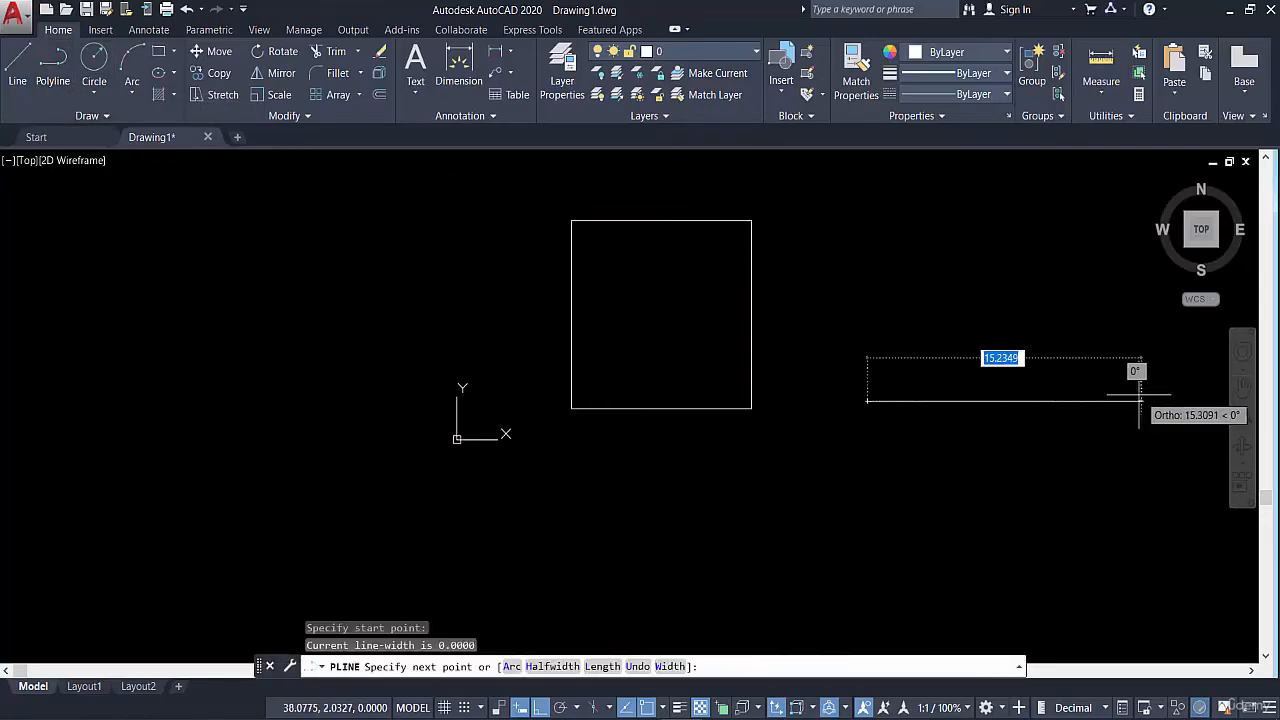
{"action": "type", "text": "10"}
{"action": "key", "text": "Return"}
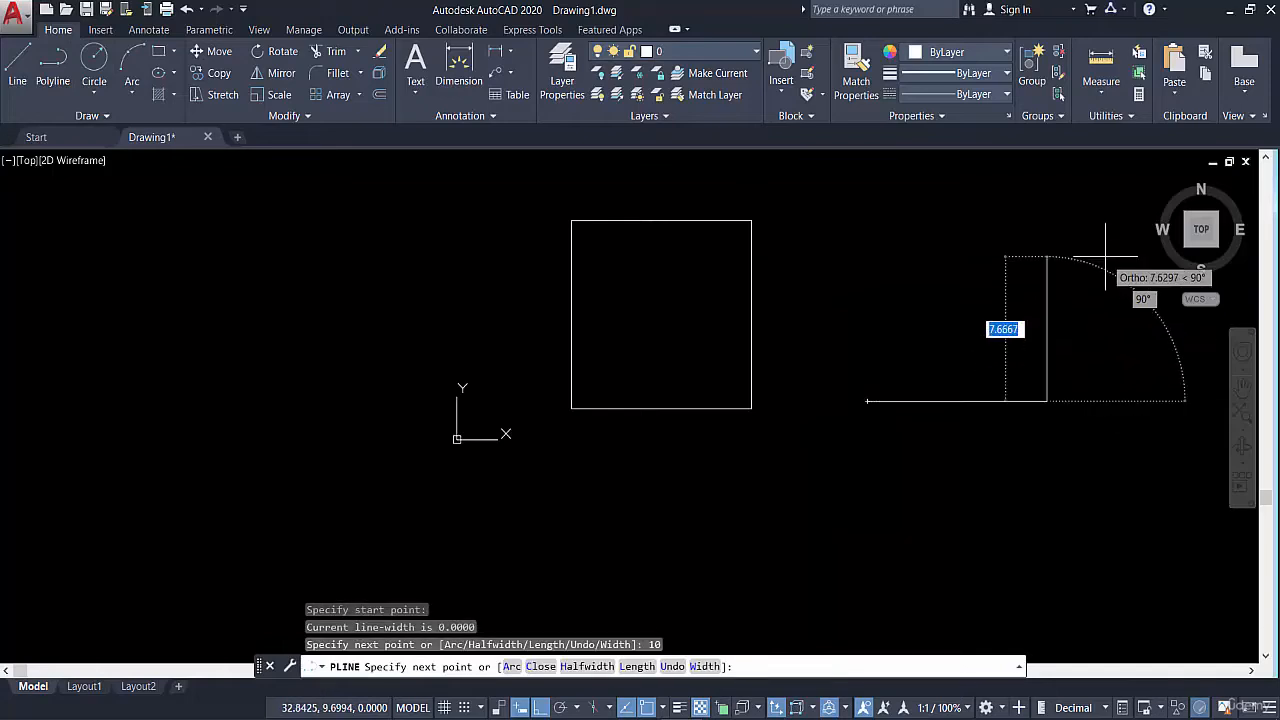
{"action": "type", "text": "10"}
{"action": "key", "text": "Return"}
{"action": "type", "text": "10"}
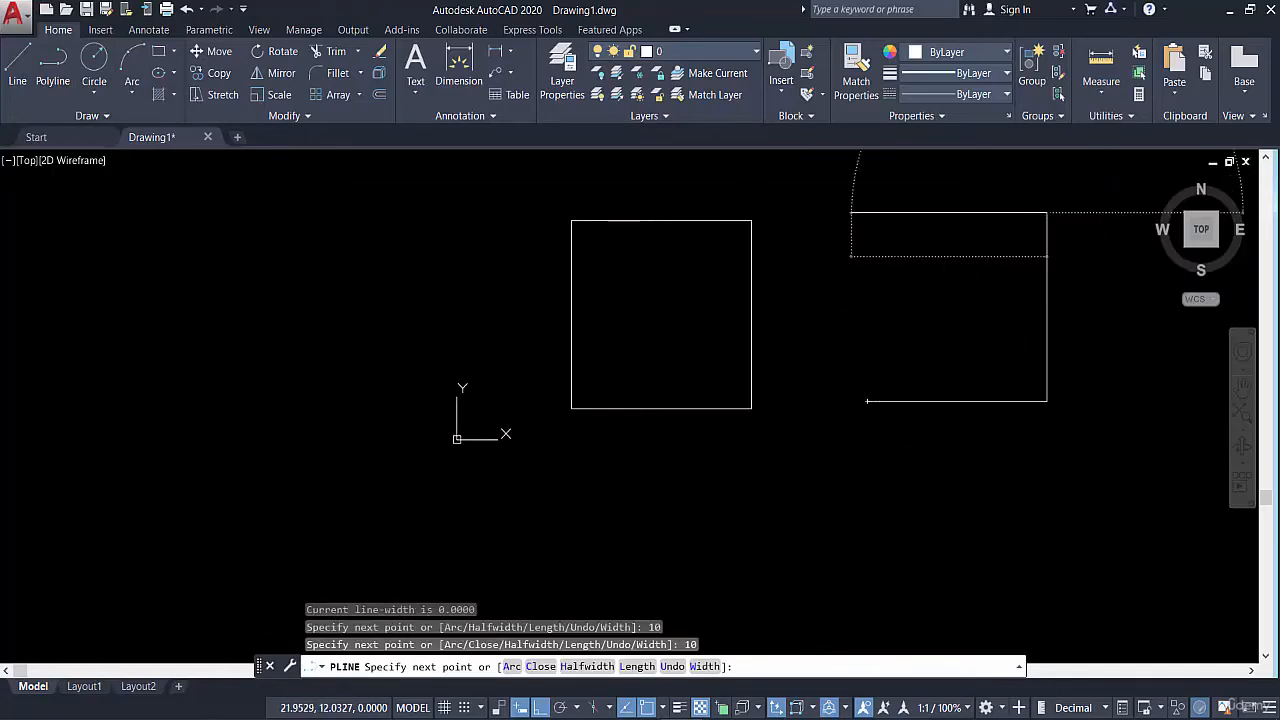
{"action": "key", "text": "Return"}
{"action": "type", "text": "c"}
{"action": "key", "text": "Return"}
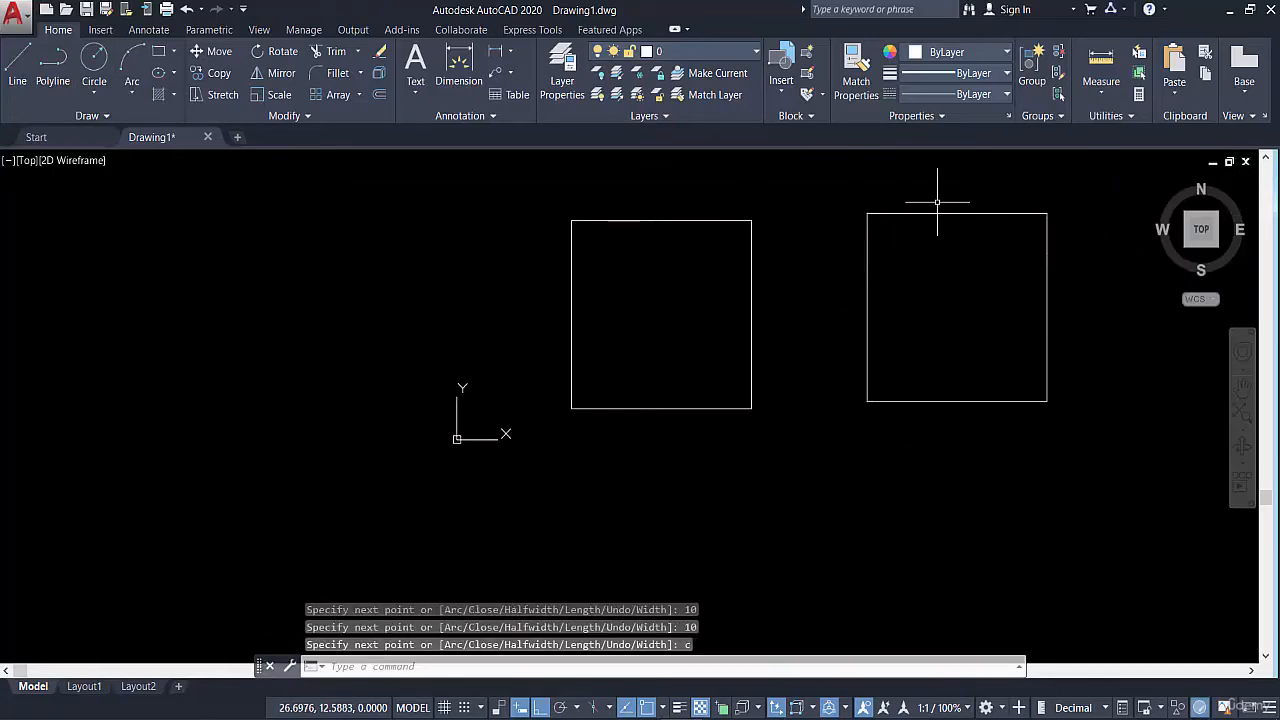
Check with repeated crossing selections over different edges how the polyline square is selected, clearing the selection each time
{"action": "left_click", "coordinate": [937, 203]}
{"action": "left_click", "coordinate": [917, 270]}
{"action": "scroll", "coordinate": [928, 277], "scroll_direction": "down", "scroll_amount": 2}
{"action": "middle_click_drag", "start_coordinate": [902, 294], "coordinate": [795, 321]}
{"action": "key", "text": "Escape"}
{"action": "left_click", "coordinate": [817, 257]}
{"action": "left_click", "coordinate": [788, 295]}
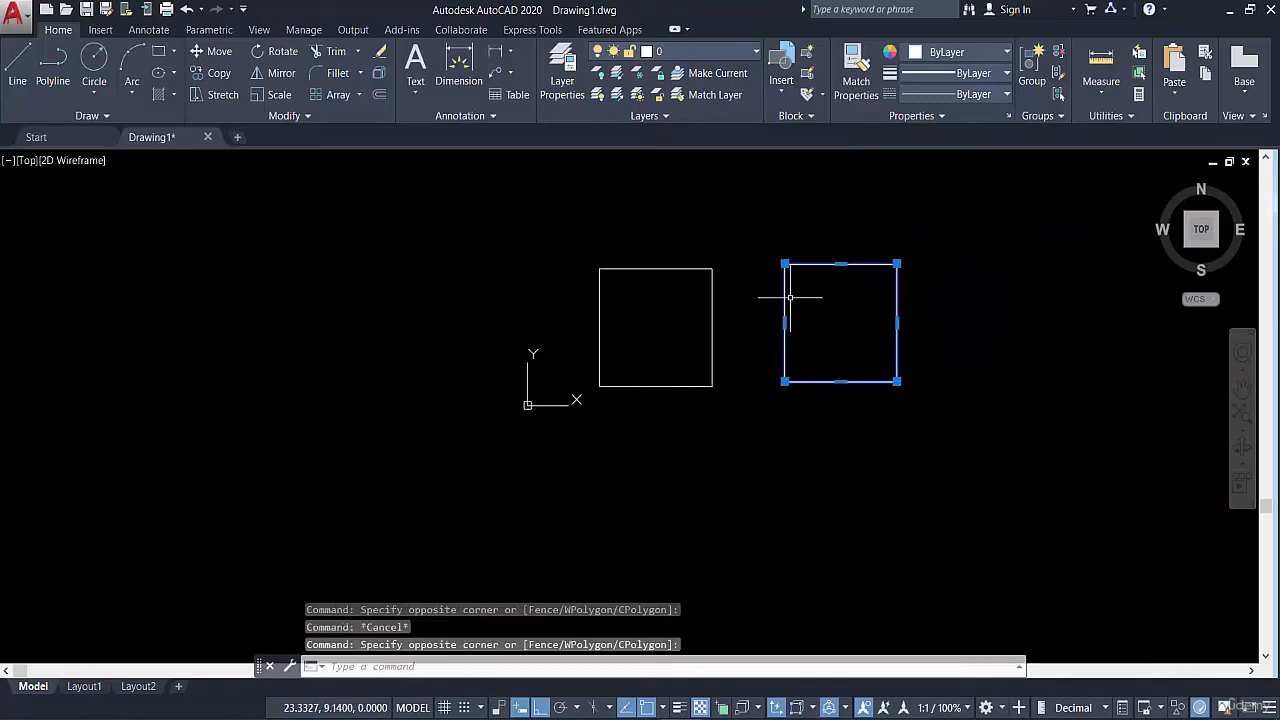
{"action": "key", "text": "Escape"}
{"action": "left_click", "coordinate": [825, 248]}
{"action": "left_click", "coordinate": [783, 290]}
{"action": "key", "text": "Escape"}
{"action": "left_click", "coordinate": [823, 223]}
{"action": "left_click", "coordinate": [791, 289]}
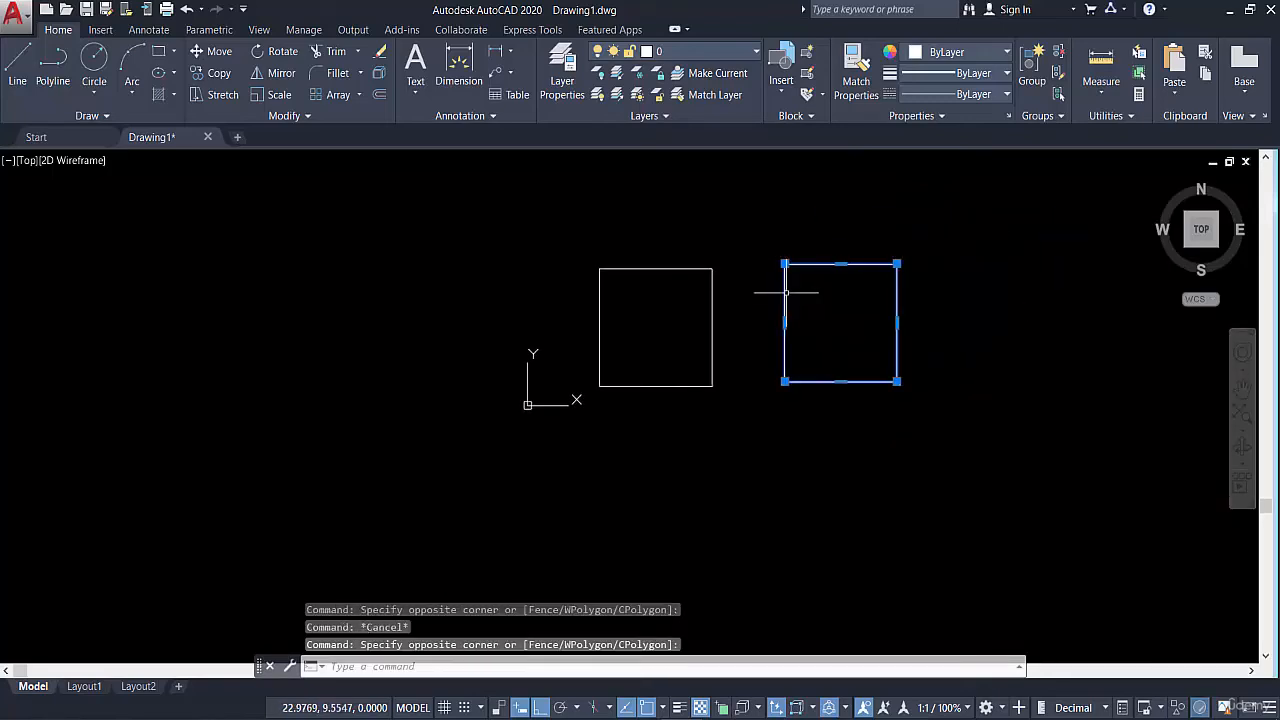
{"action": "key", "text": "Escape"}
{"action": "left_click", "coordinate": [829, 223]}
{"action": "left_click", "coordinate": [771, 288]}
{"action": "key", "text": "Escape"}
{"action": "left_click", "coordinate": [871, 266]}
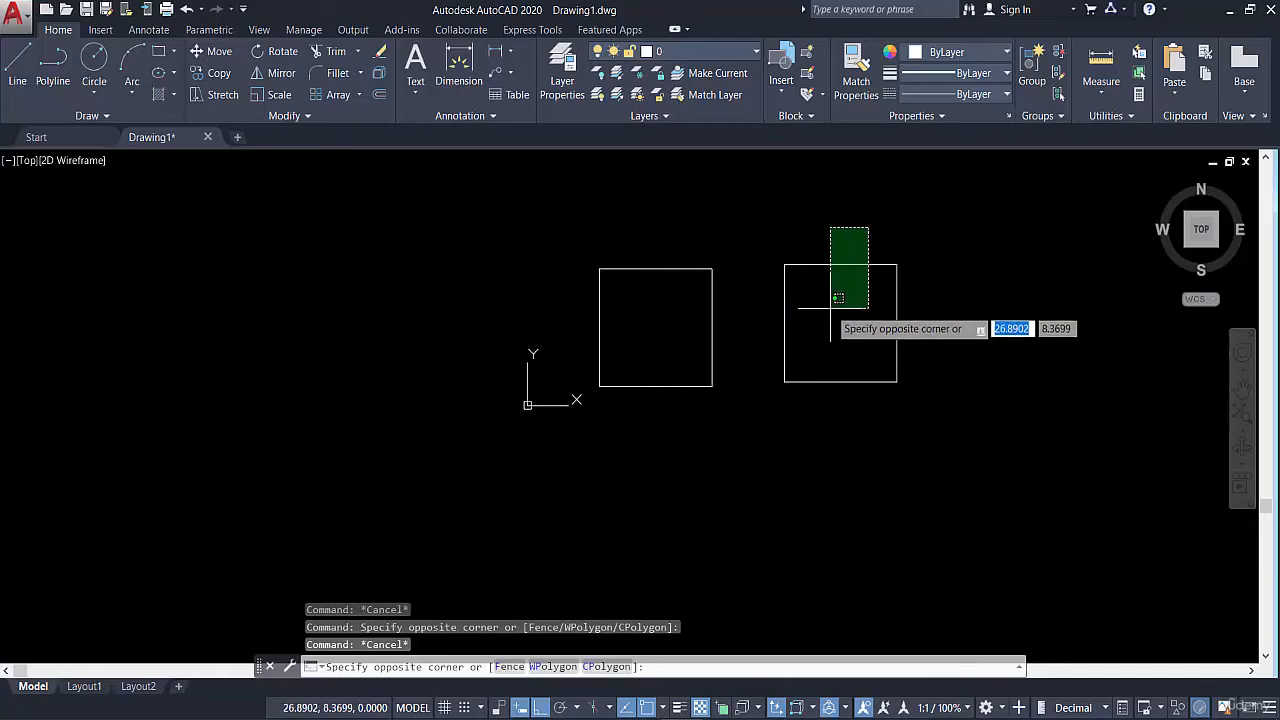
{"action": "left_click", "coordinate": [837, 297]}
{"action": "key", "text": "Escape"}
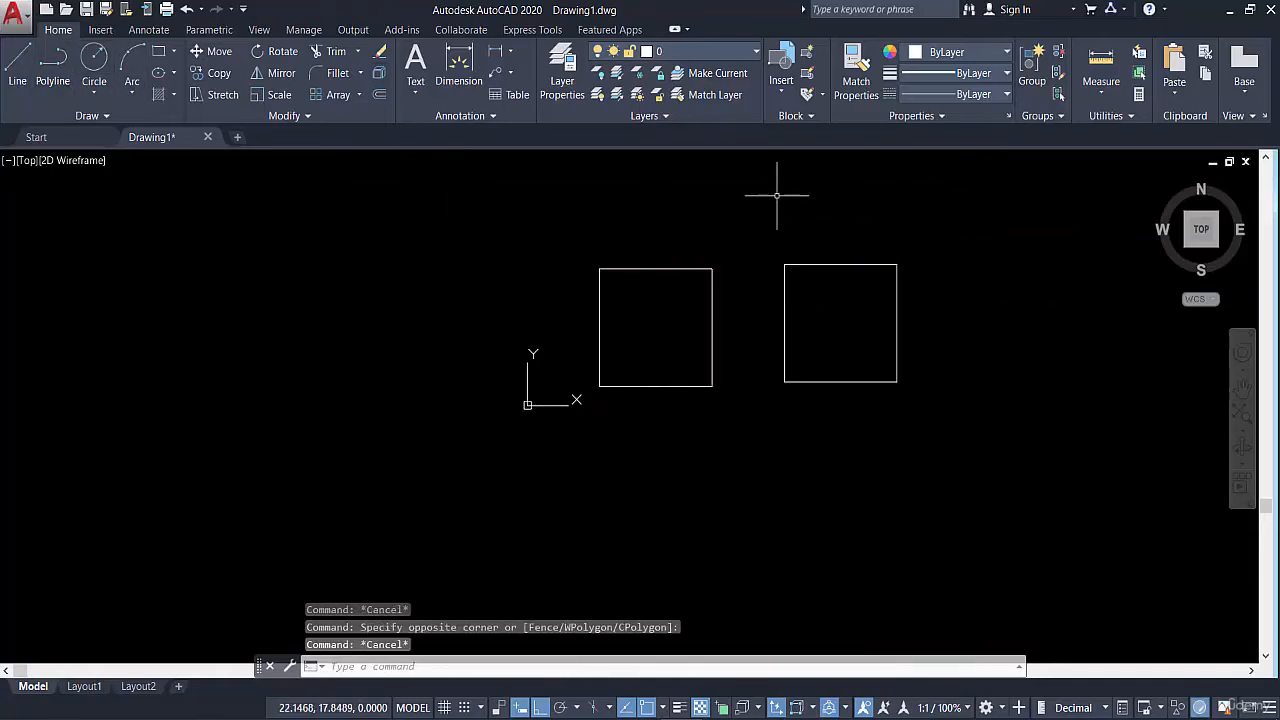
{"action": "left_click", "coordinate": [802, 200]}
{"action": "left_click", "coordinate": [748, 354]}
{"action": "key", "text": "Escape"}
{"action": "left_click", "coordinate": [837, 231]}
{"action": "left_click", "coordinate": [806, 272]}
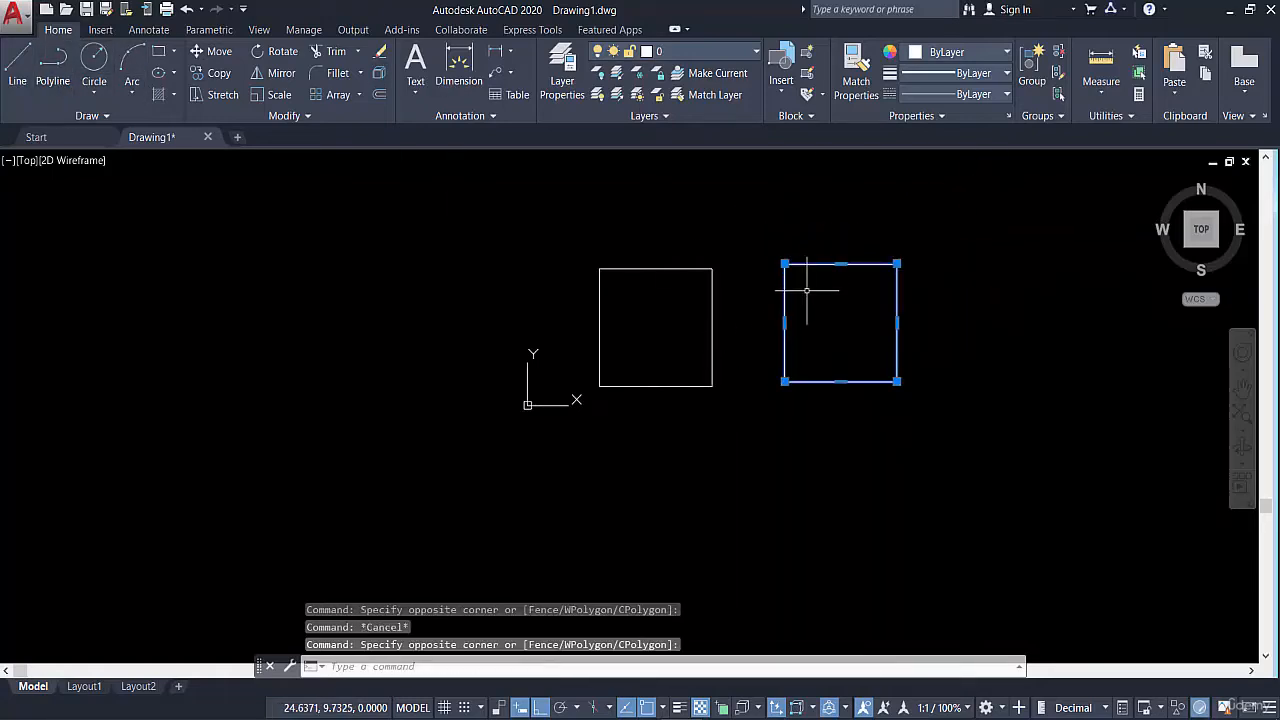
{"action": "key", "text": "Escape"}
{"action": "scroll", "coordinate": [837, 266], "scroll_direction": "up", "scroll_amount": 4}
{"action": "middle_click_drag", "start_coordinate": [837, 266], "coordinate": [914, 251]}
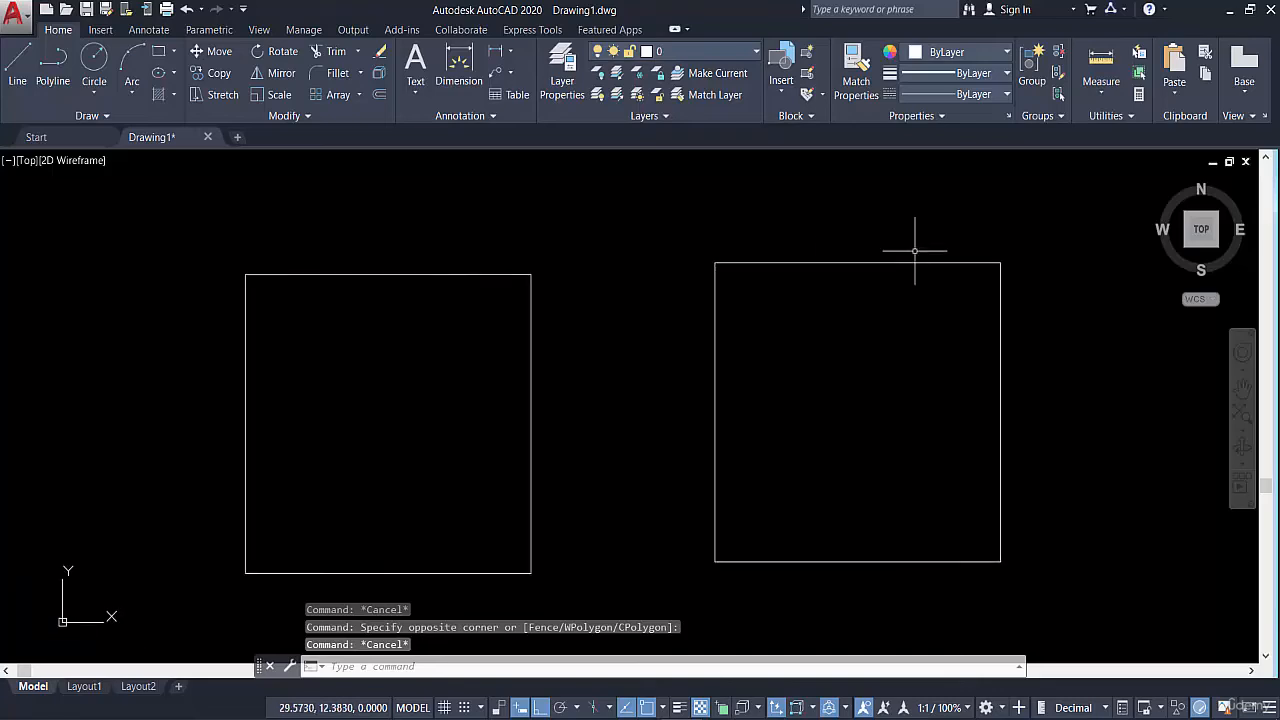
{"action": "left_click", "coordinate": [987, 251]}
{"action": "left_click", "coordinate": [964, 290]}
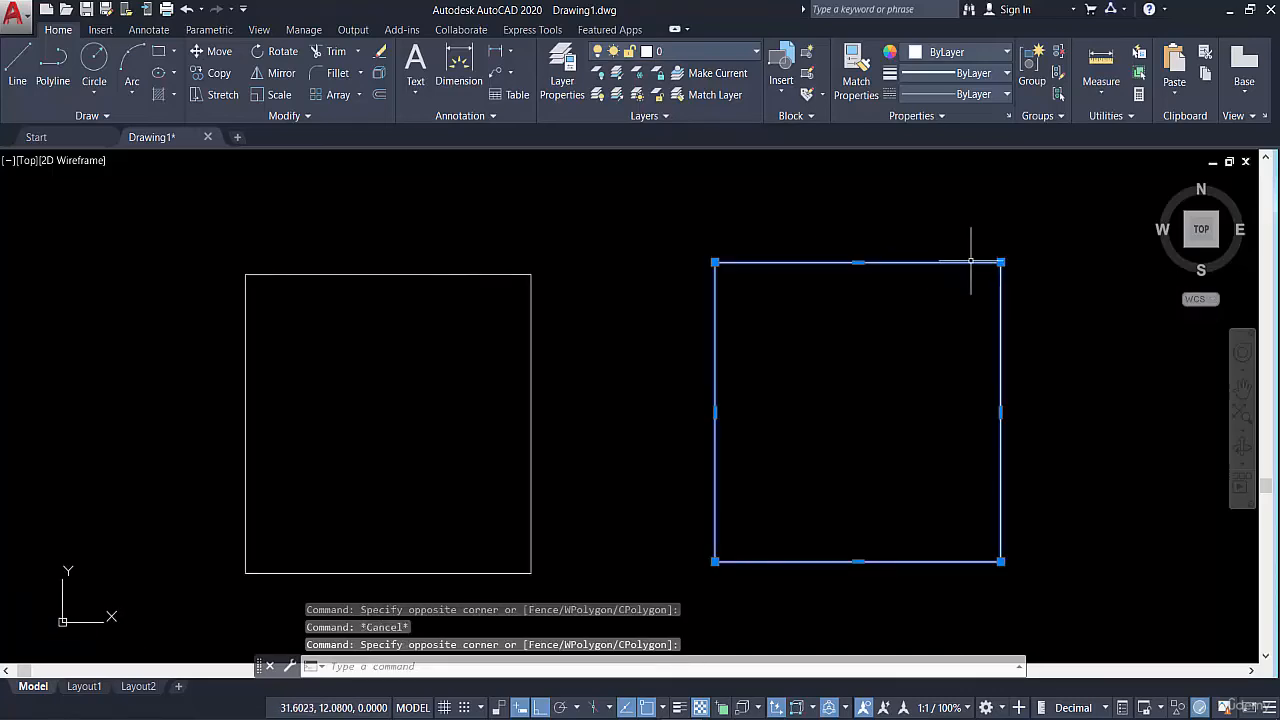
{"action": "key", "text": "Escape"}
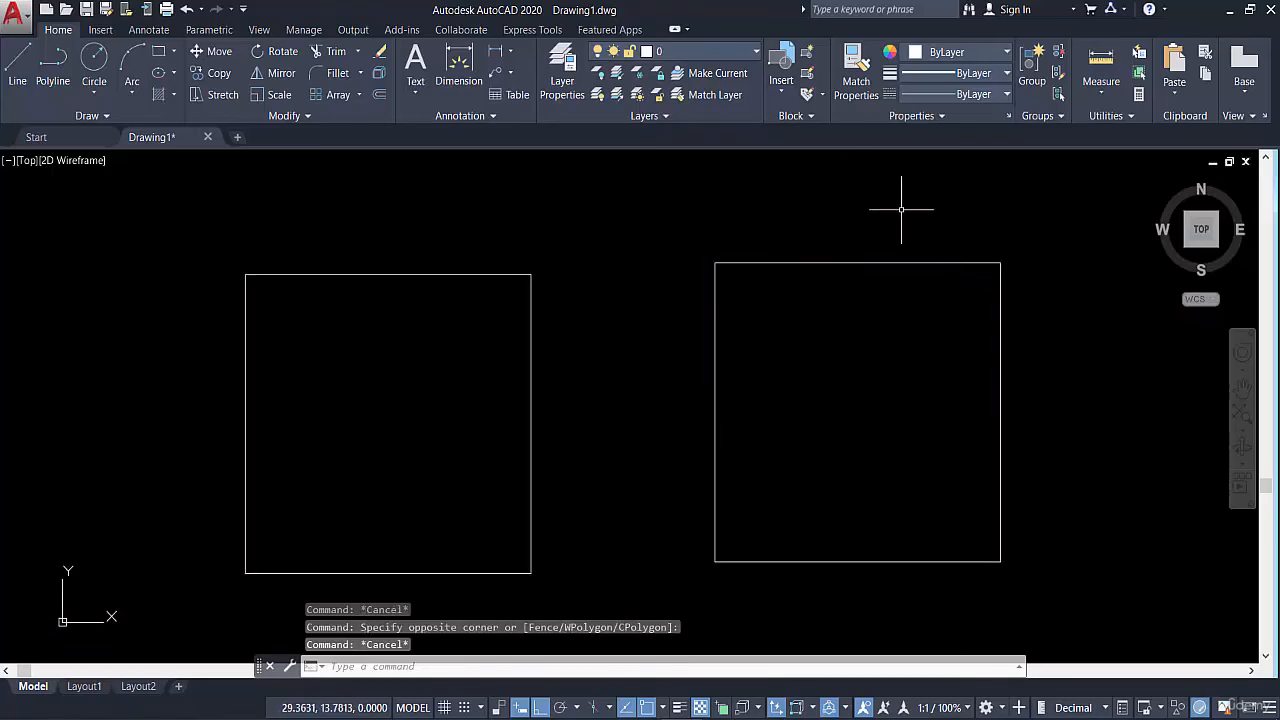
Check with successive crossing selections how the individual sides of the line-drawn square are selected, and clear the selection
{"action": "middle_click_drag", "start_coordinate": [331, 313], "coordinate": [484, 233]}
{"action": "scroll", "coordinate": [397, 278], "scroll_direction": "down", "scroll_amount": 2}
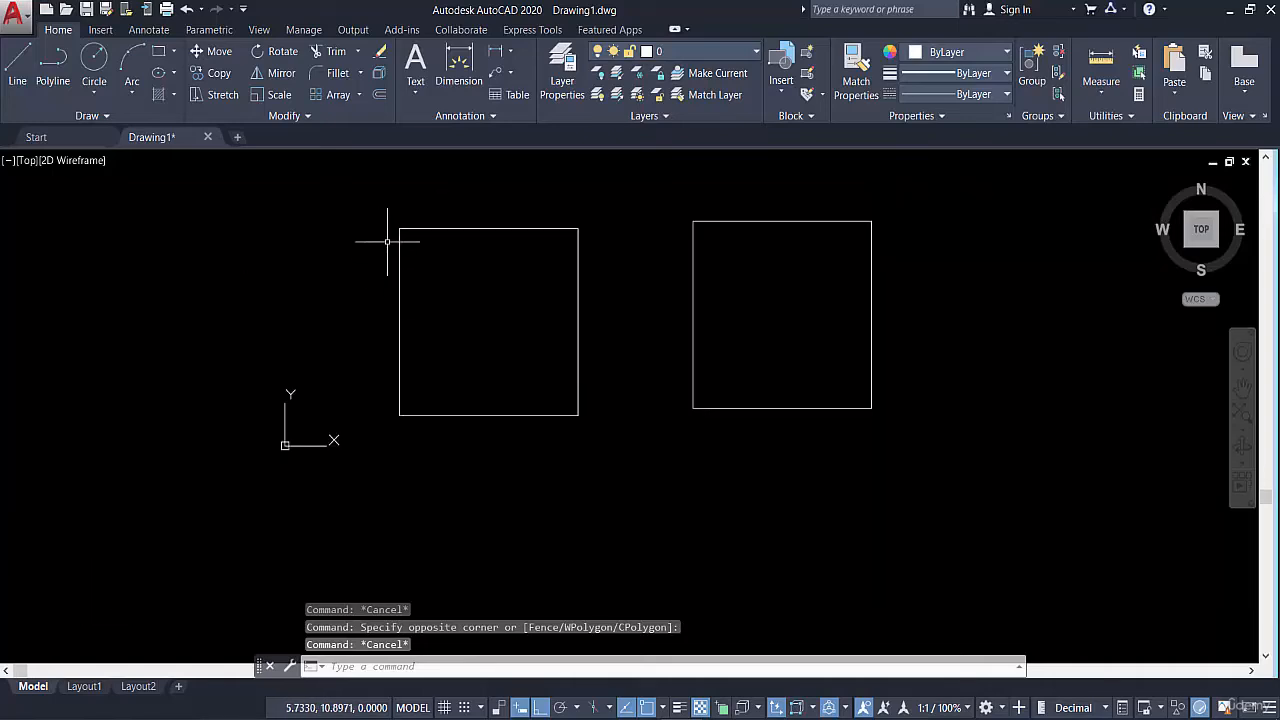
{"action": "left_click", "coordinate": [323, 178]}
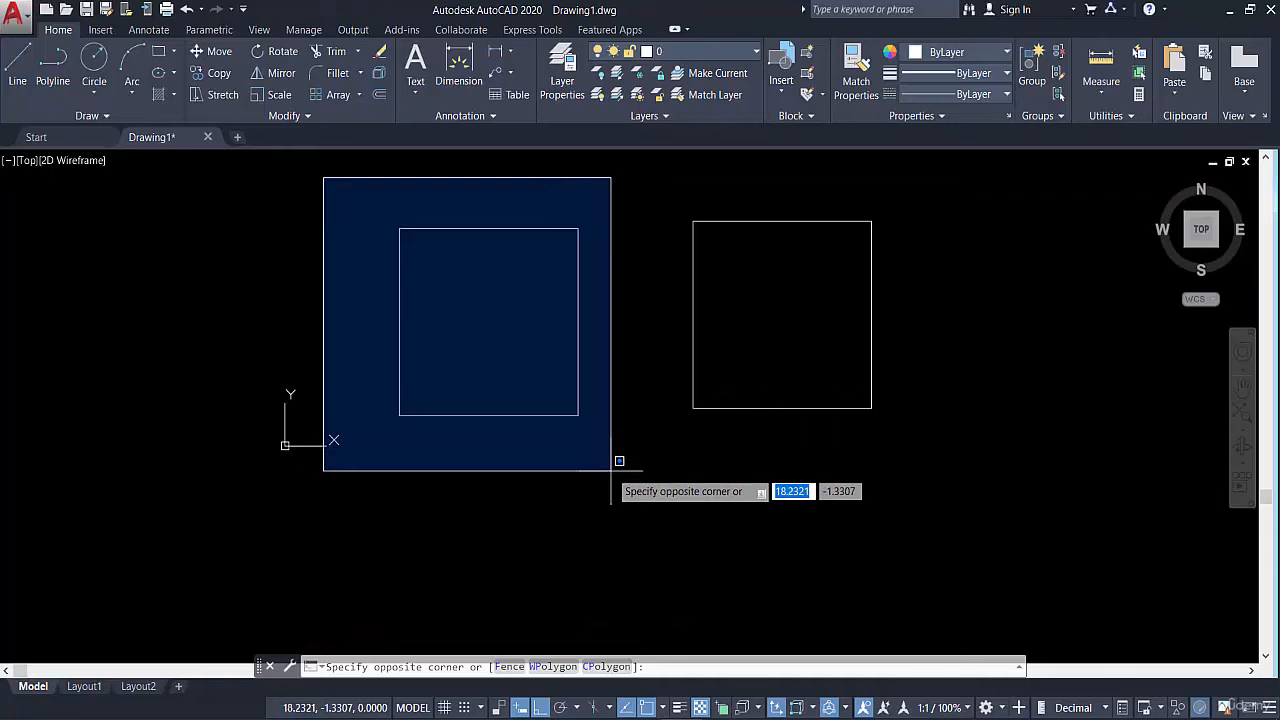
{"action": "key", "text": "Escape"}
{"action": "left_click", "coordinate": [599, 288]}
{"action": "left_click", "coordinate": [528, 352]}
{"action": "left_click", "coordinate": [496, 195]}
{"action": "left_click", "coordinate": [450, 292]}
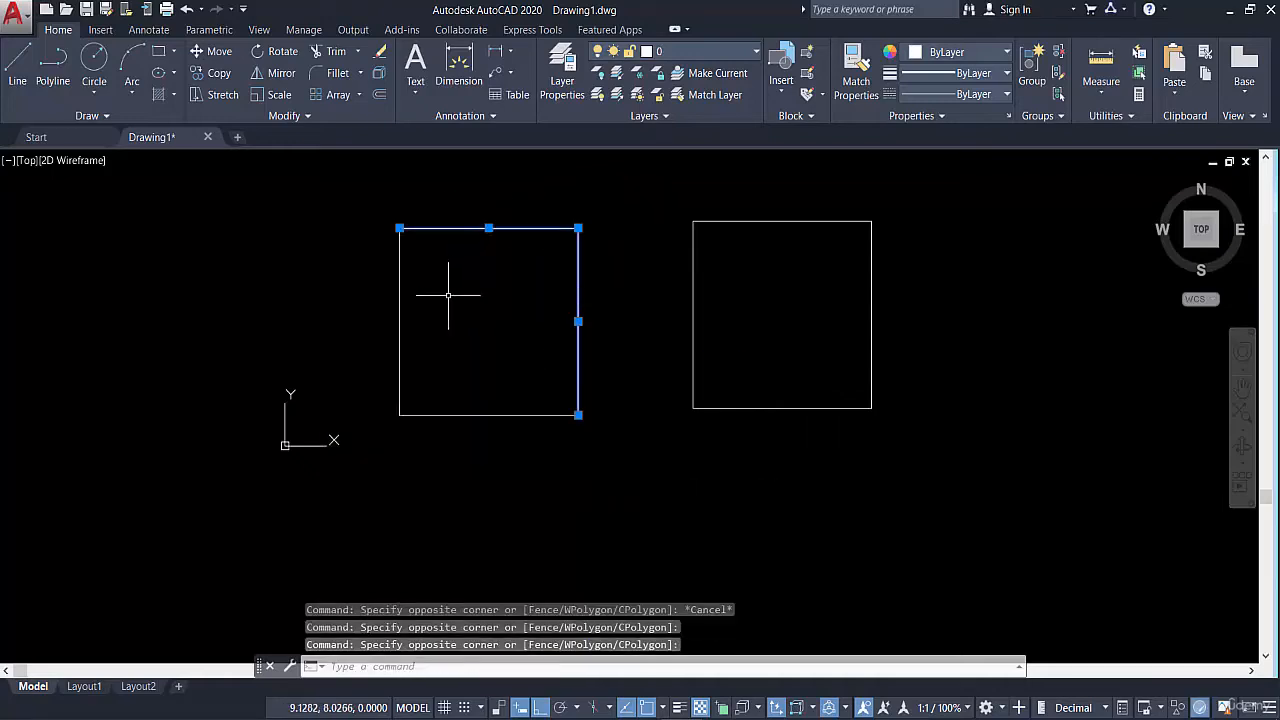
{"action": "left_click", "coordinate": [442, 301]}
{"action": "left_click", "coordinate": [389, 335]}
{"action": "left_click", "coordinate": [457, 436]}
{"action": "key", "text": "Escape"}
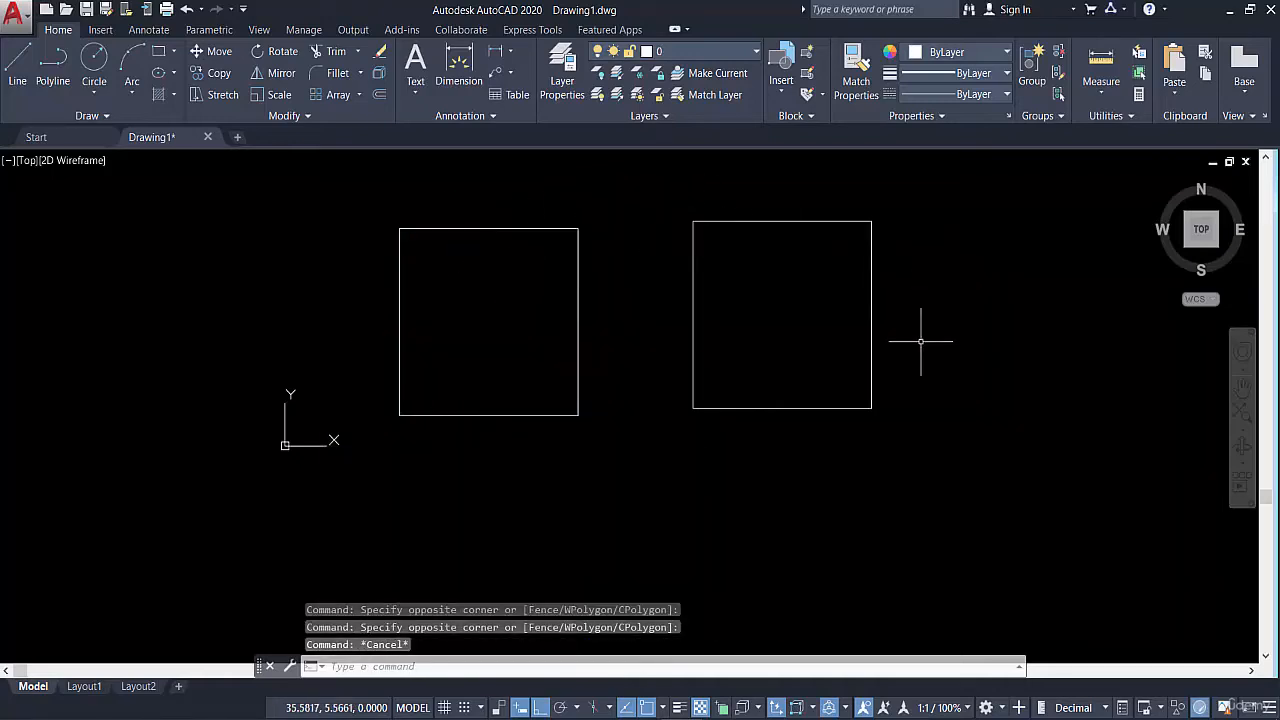
Check how the polyline square is selected with a crossing selection at its lower-right corner, and clear the selection
{"action": "left_click", "coordinate": [914, 388]}
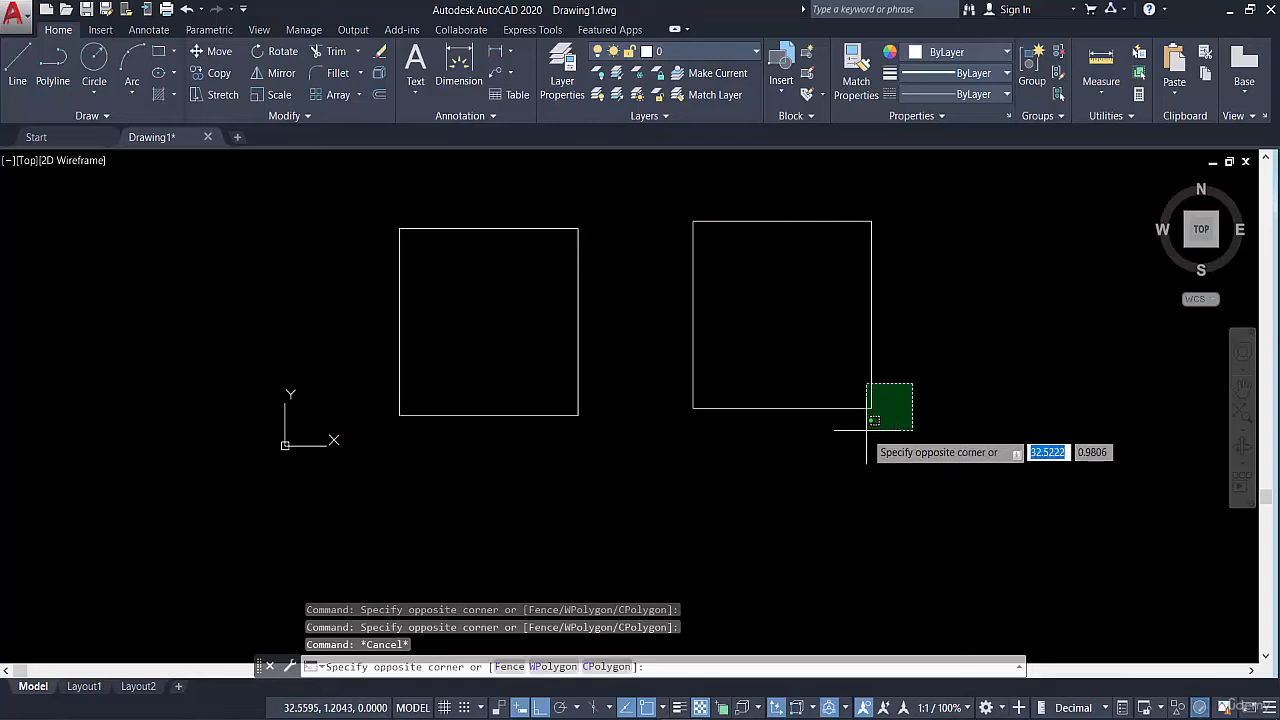
{"action": "left_click", "coordinate": [866, 466]}
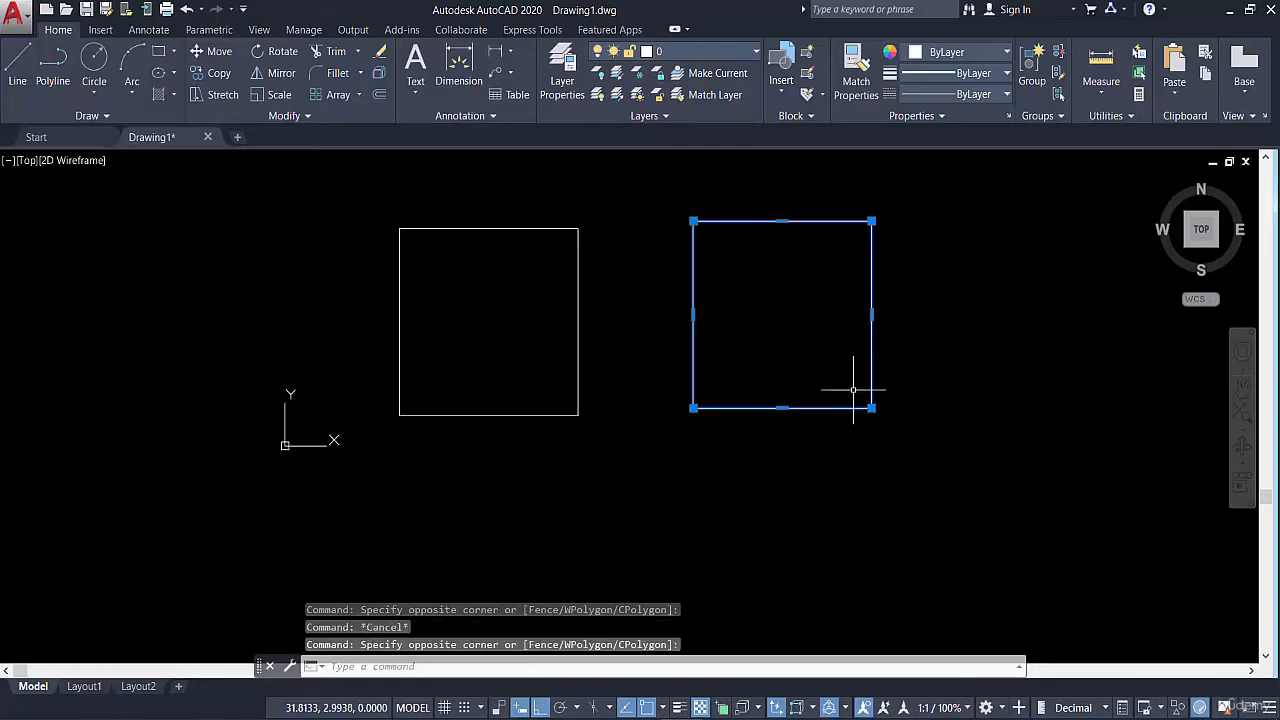
{"action": "key", "text": "Escape"}
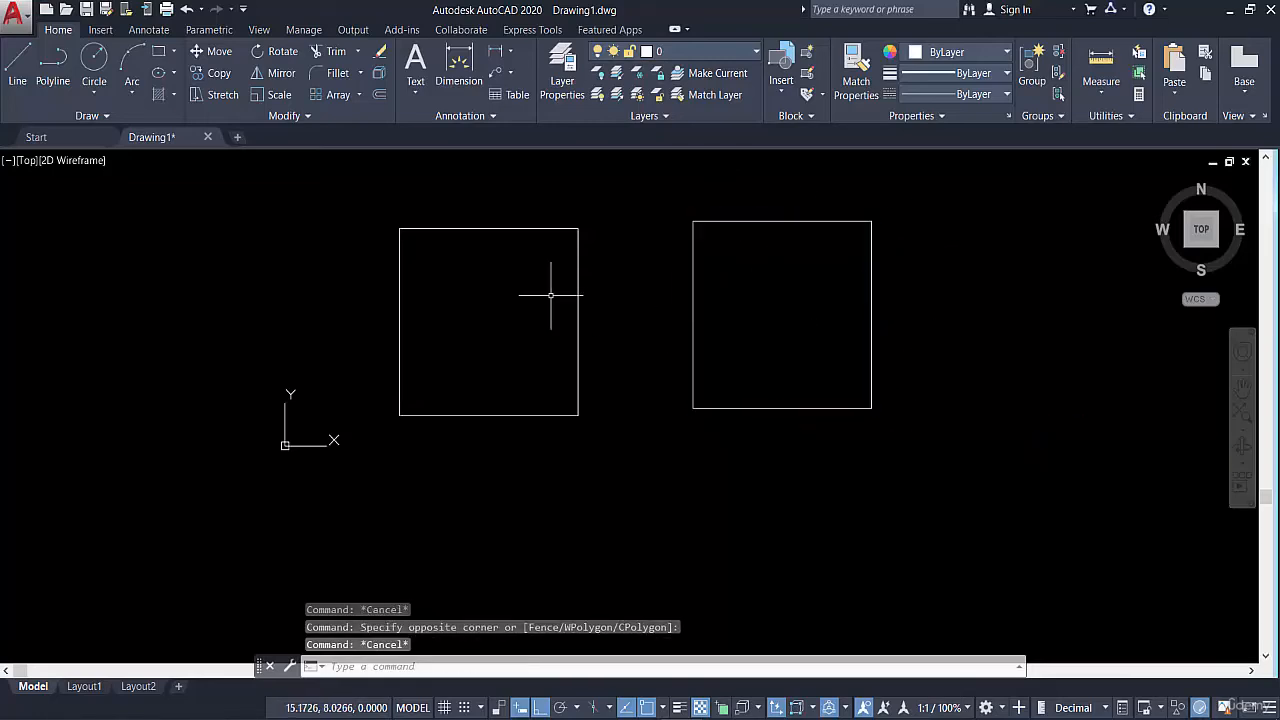
Delete both squares with one window selection around them
{"action": "left_click", "coordinate": [367, 182]}
{"action": "left_click", "coordinate": [996, 446]}
{"action": "key", "text": "Delete"}
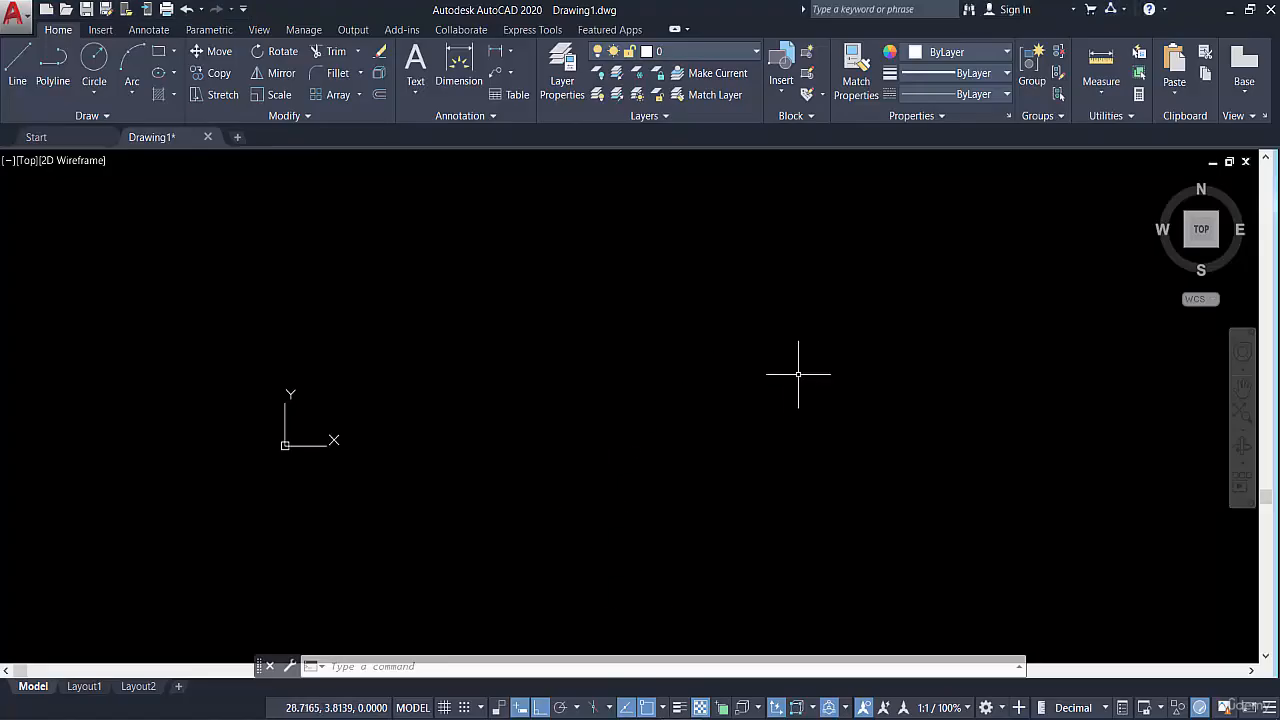
Turn Ortho mode off, draw a line 25 units long at 45° from a freely picked point, and end the Line command
{"action": "left_click", "coordinate": [540, 708]}
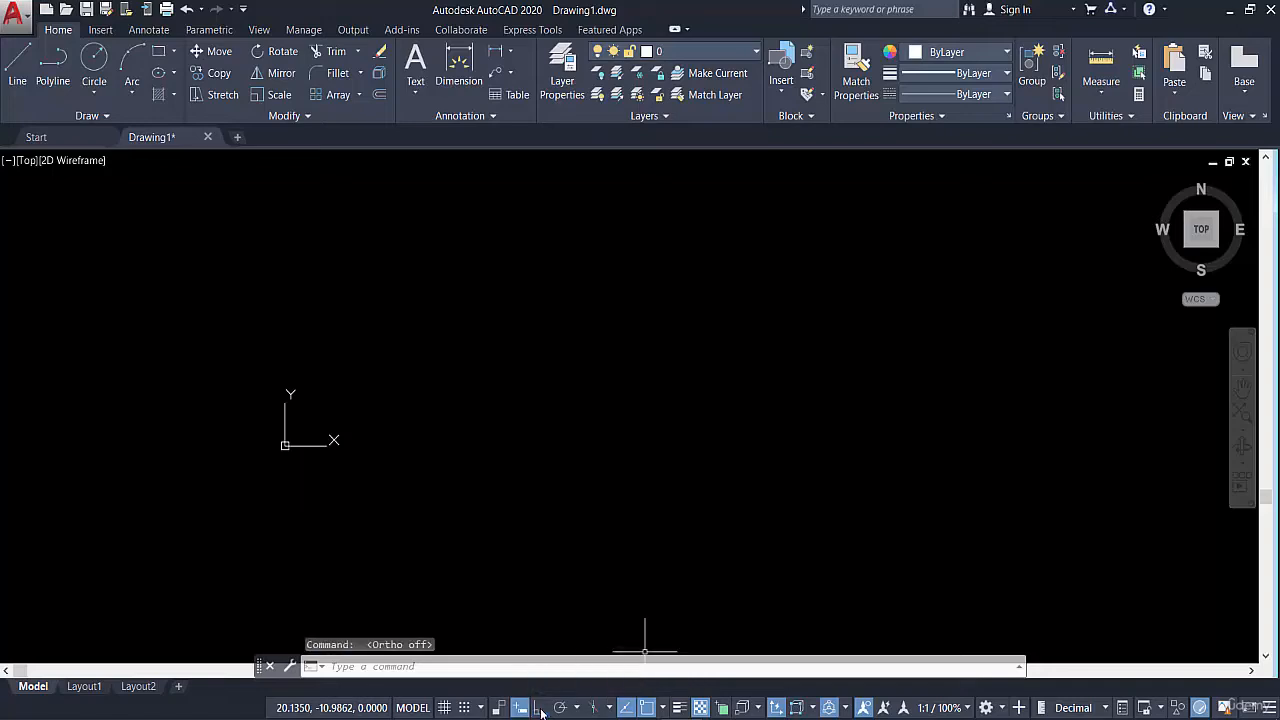
{"action": "left_click", "coordinate": [17, 77]}
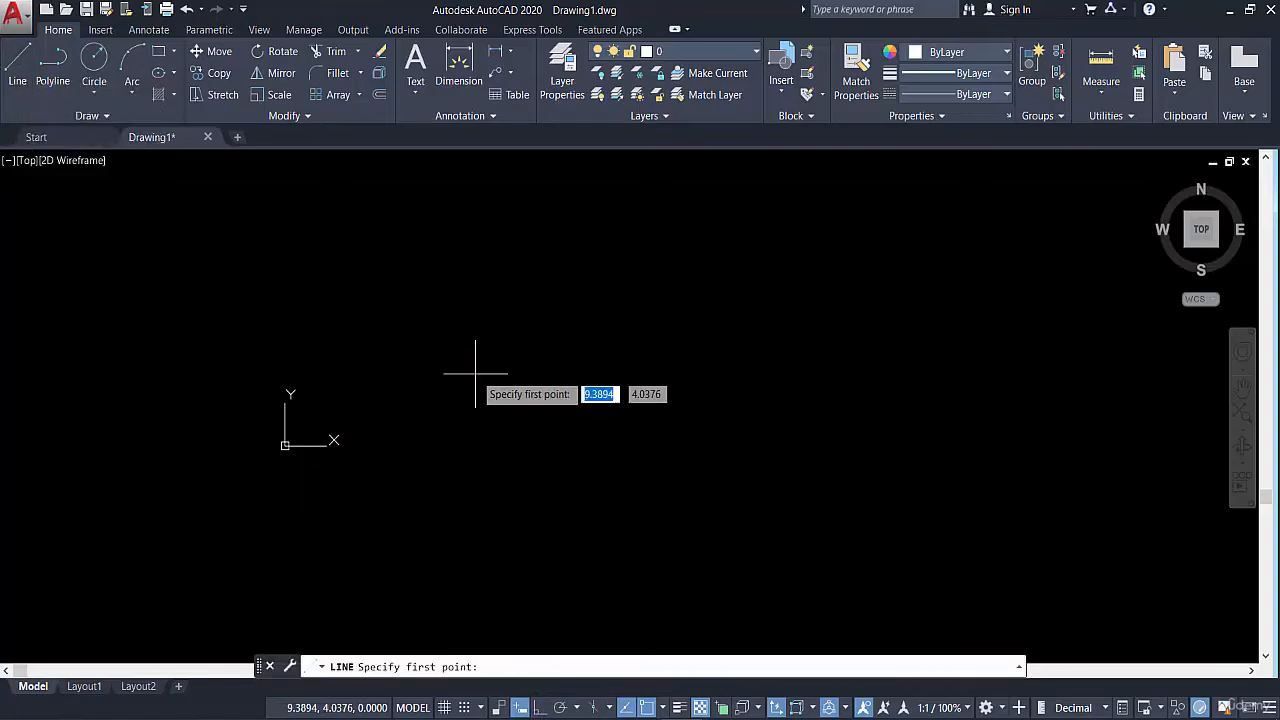
{"action": "left_click", "coordinate": [598, 428]}
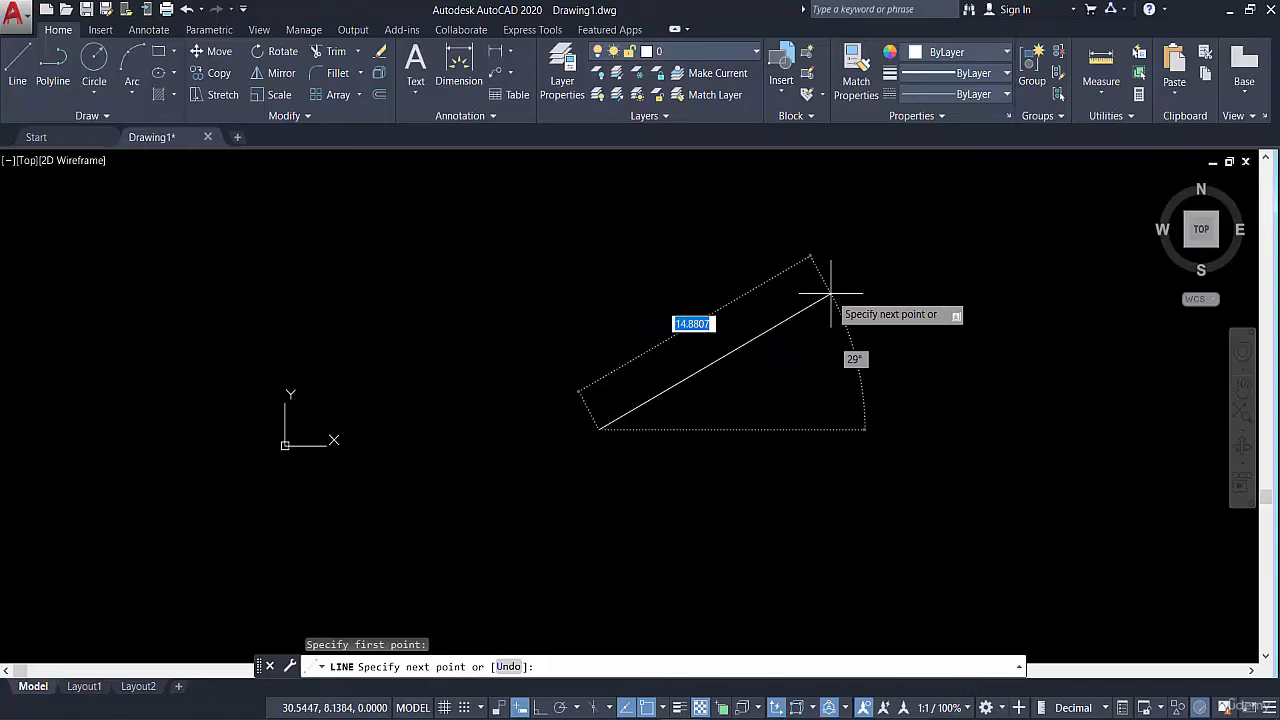
{"action": "type", "text": "25"}
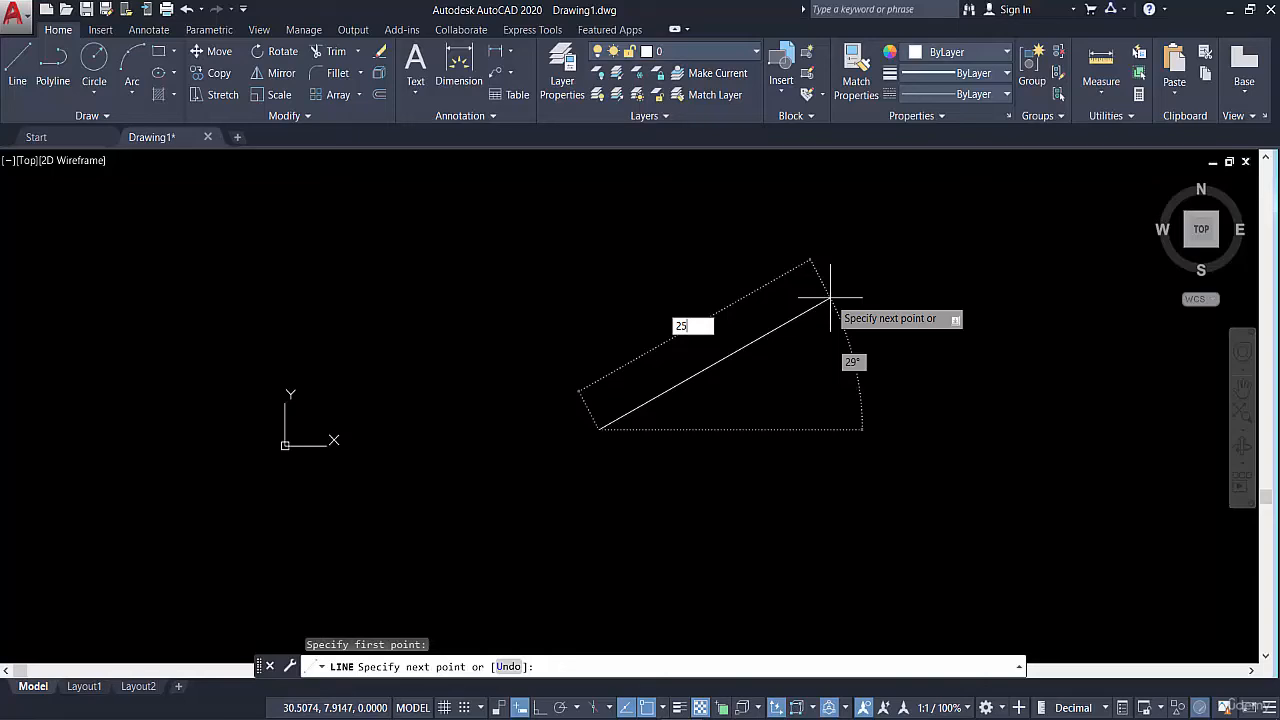
{"action": "key", "text": "Tab"}
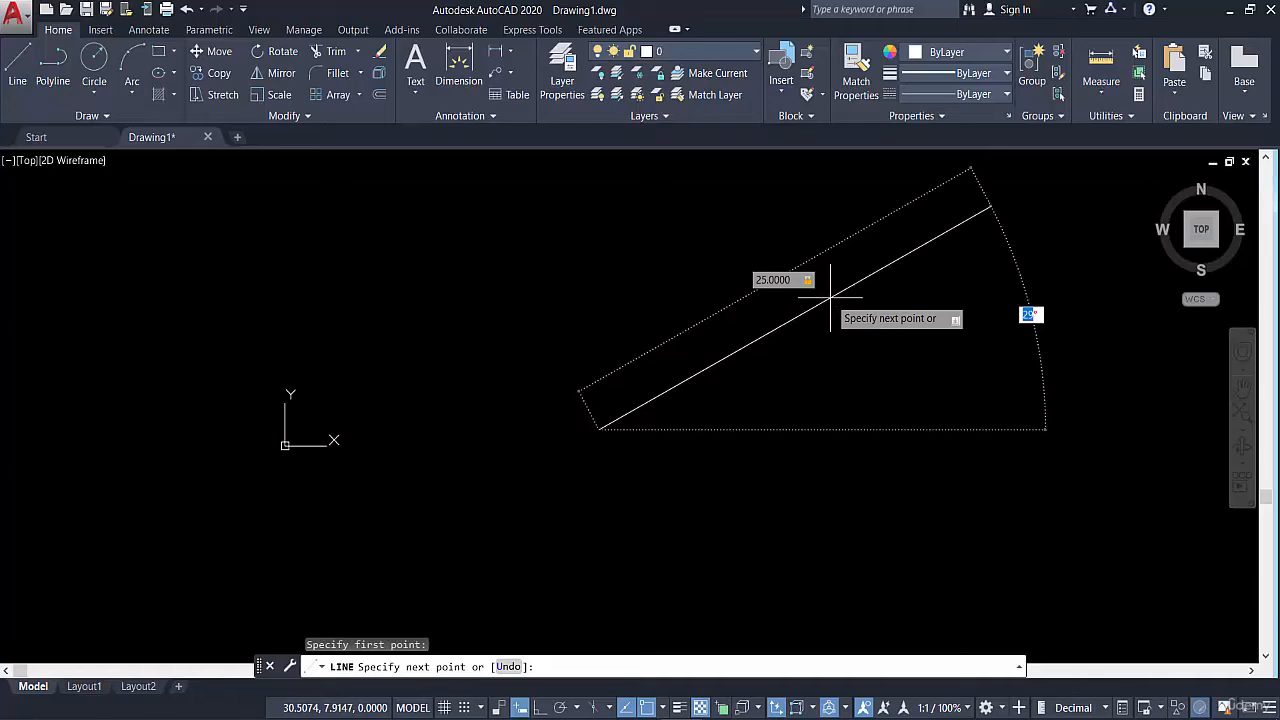
{"action": "type", "text": "45"}
{"action": "key", "text": "Return"}
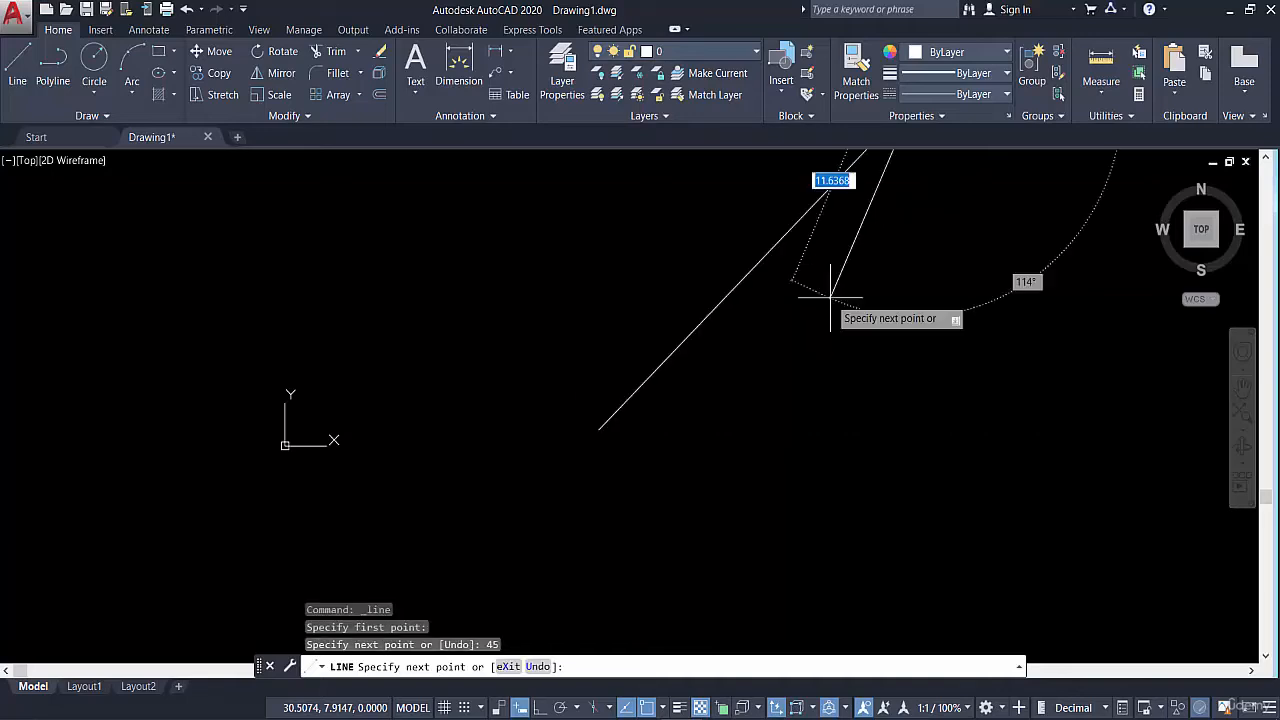
{"action": "scroll", "coordinate": [770, 383], "scroll_direction": "down", "scroll_amount": 4}
{"action": "key", "text": "Escape"}
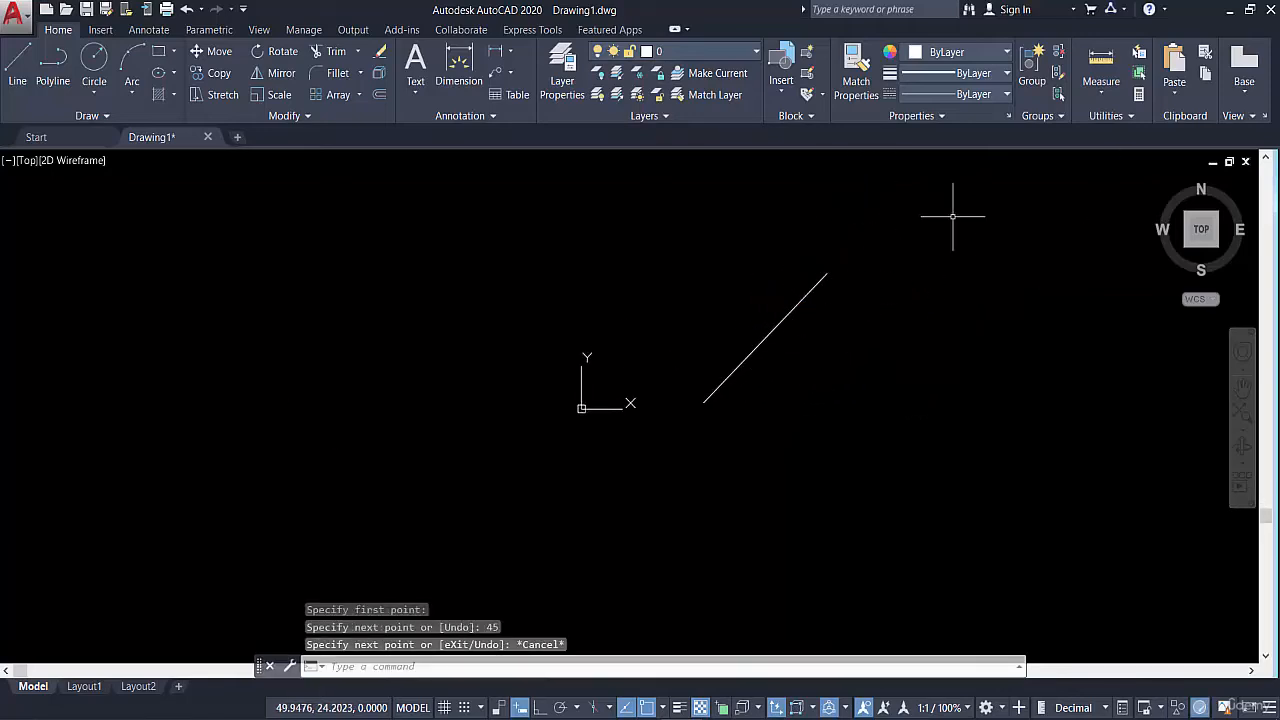
Measure the distance from the slanted line's lower endpoint to its upper endpoint, and end the measurement
{"action": "left_click", "coordinate": [1101, 62]}
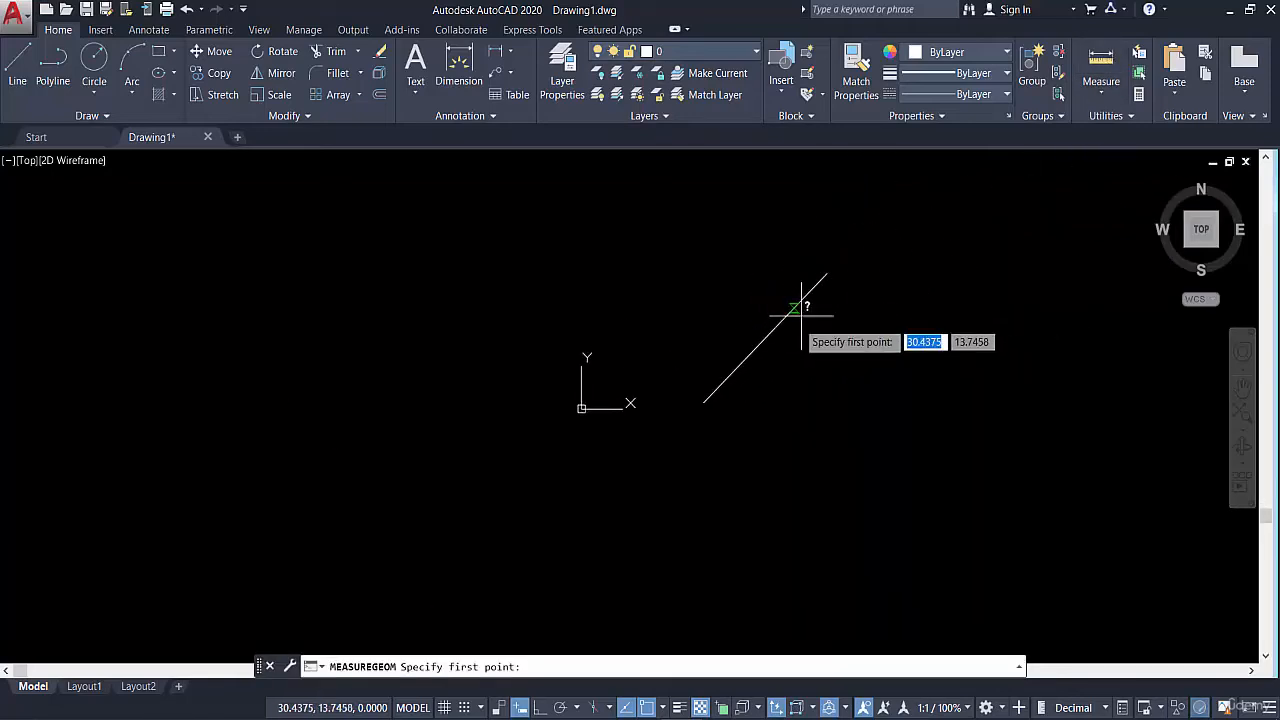
{"action": "scroll", "coordinate": [711, 405], "scroll_direction": "up", "scroll_amount": 3}
{"action": "left_click", "coordinate": [682, 399]}
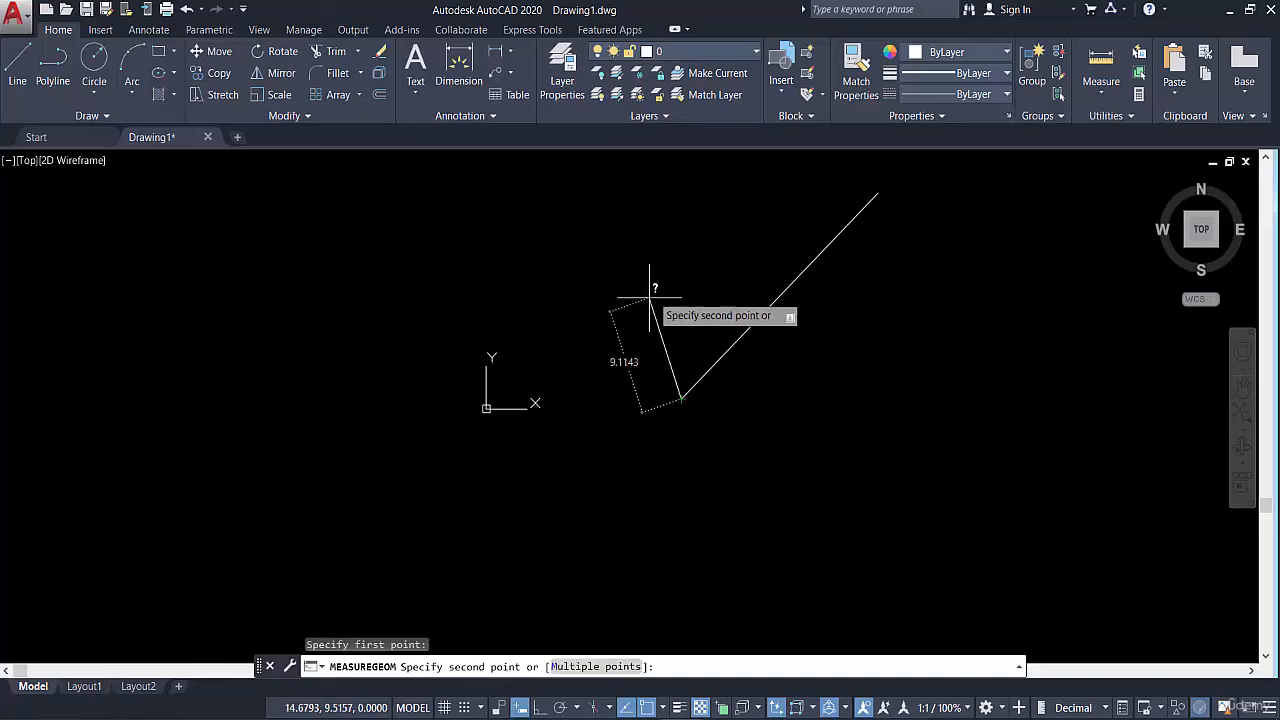
{"action": "middle_click_drag", "start_coordinate": [695, 265], "coordinate": [656, 347]}
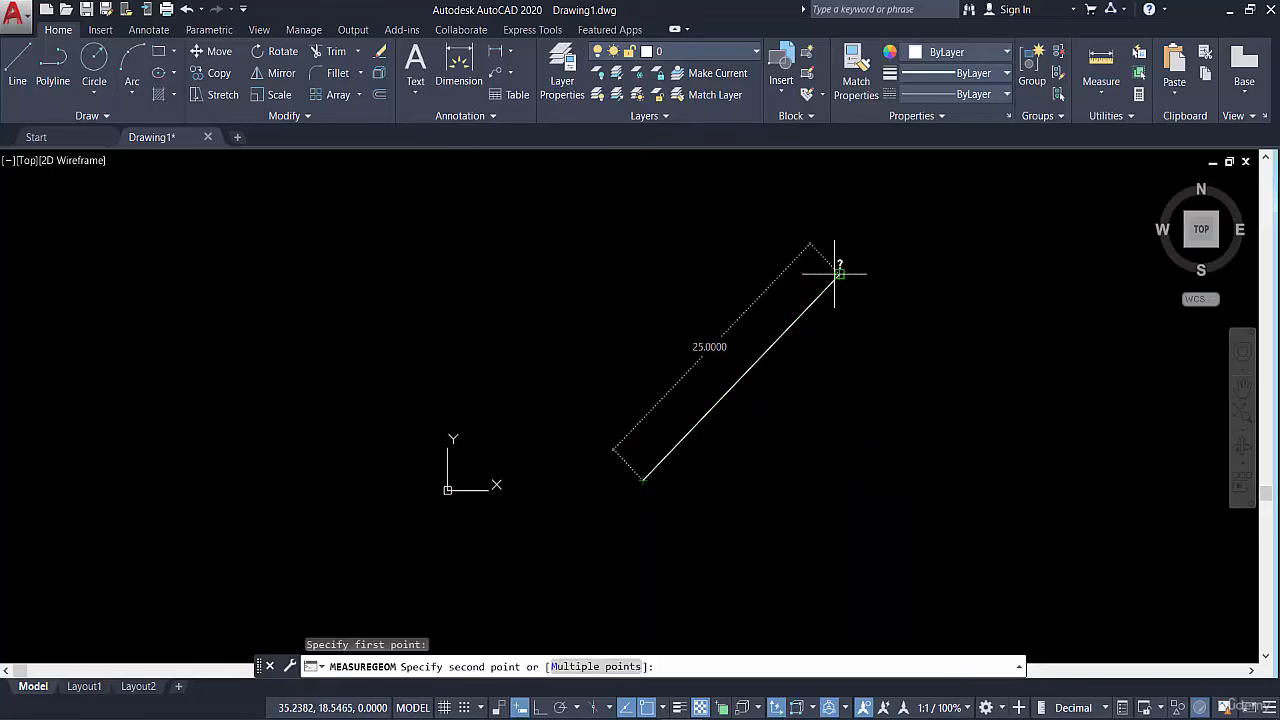
{"action": "key", "text": "Escape"}
{"action": "key", "text": "Escape"}
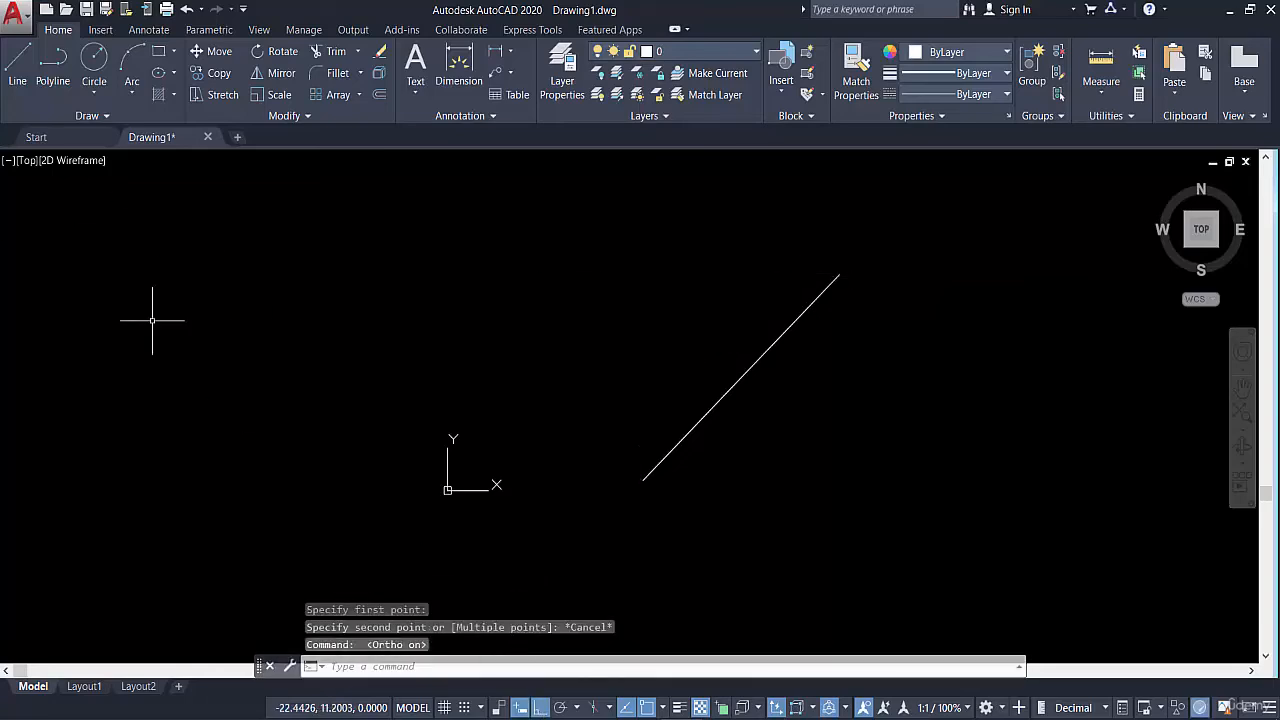
With Ortho mode on, draw a horizontal line rightward from the slanted line's lower endpoint, extending past its upper end
{"action": "left_click", "coordinate": [12, 72]}
{"action": "left_click", "coordinate": [644, 476]}
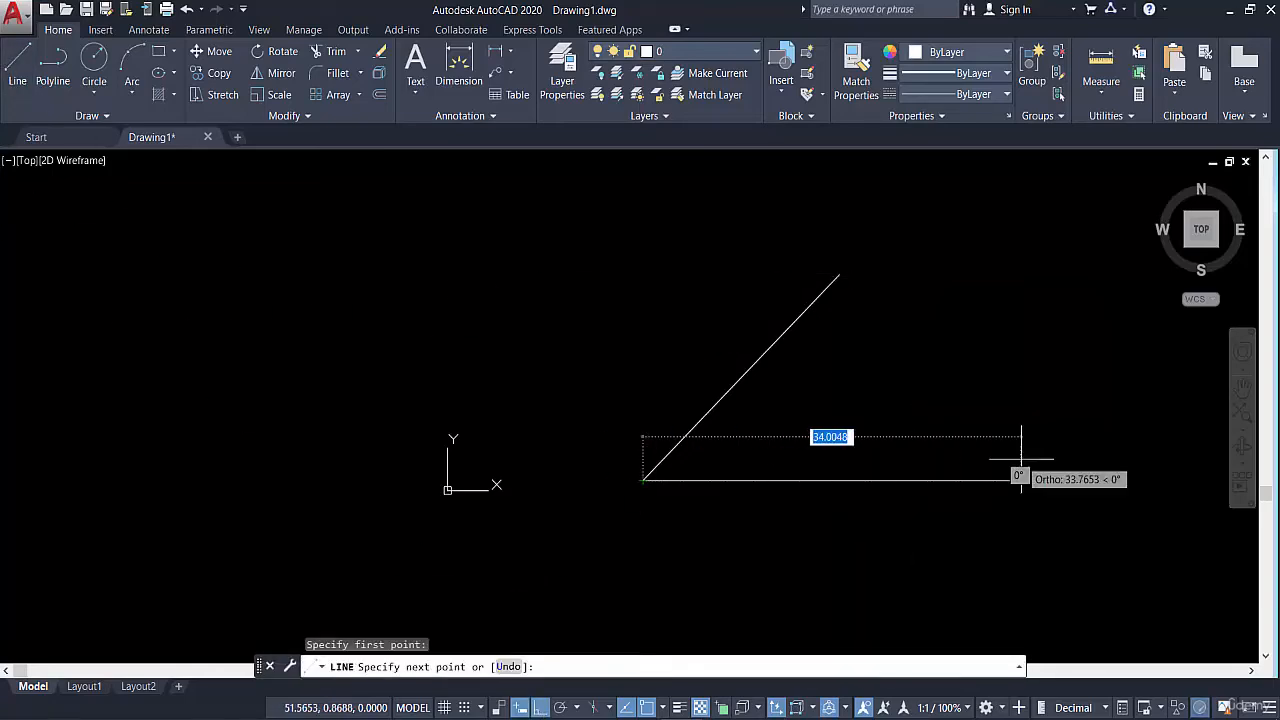
{"action": "key", "text": "Escape"}
{"action": "key", "text": "Escape"}
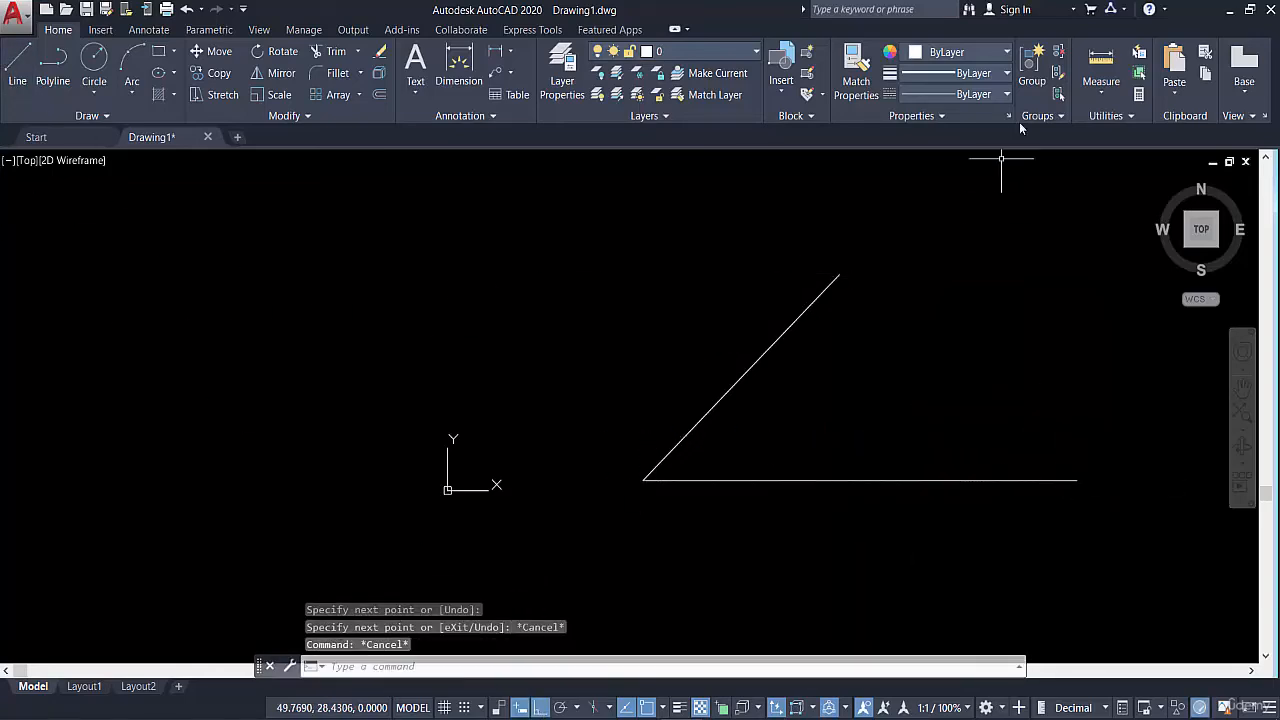
Measure the angle between the horizontal line and the slanted line, and end the measurement
{"action": "left_click", "coordinate": [1103, 92]}
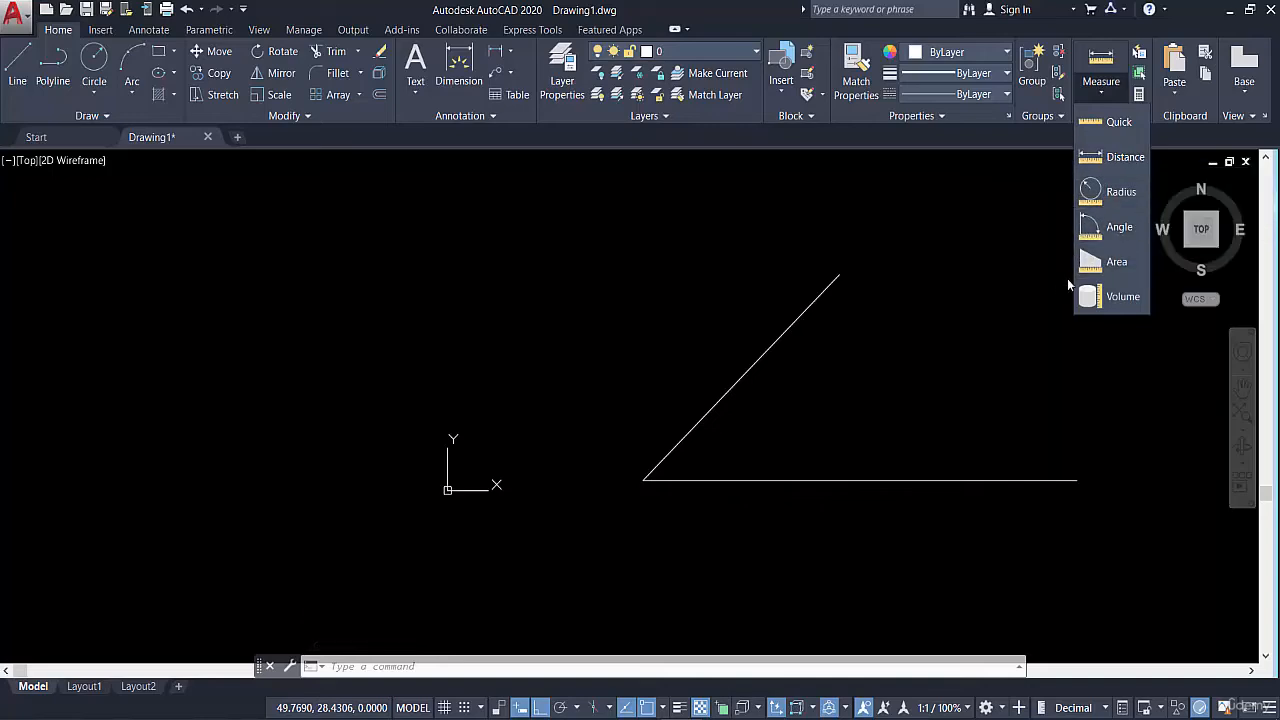
{"action": "left_click", "coordinate": [1110, 227]}
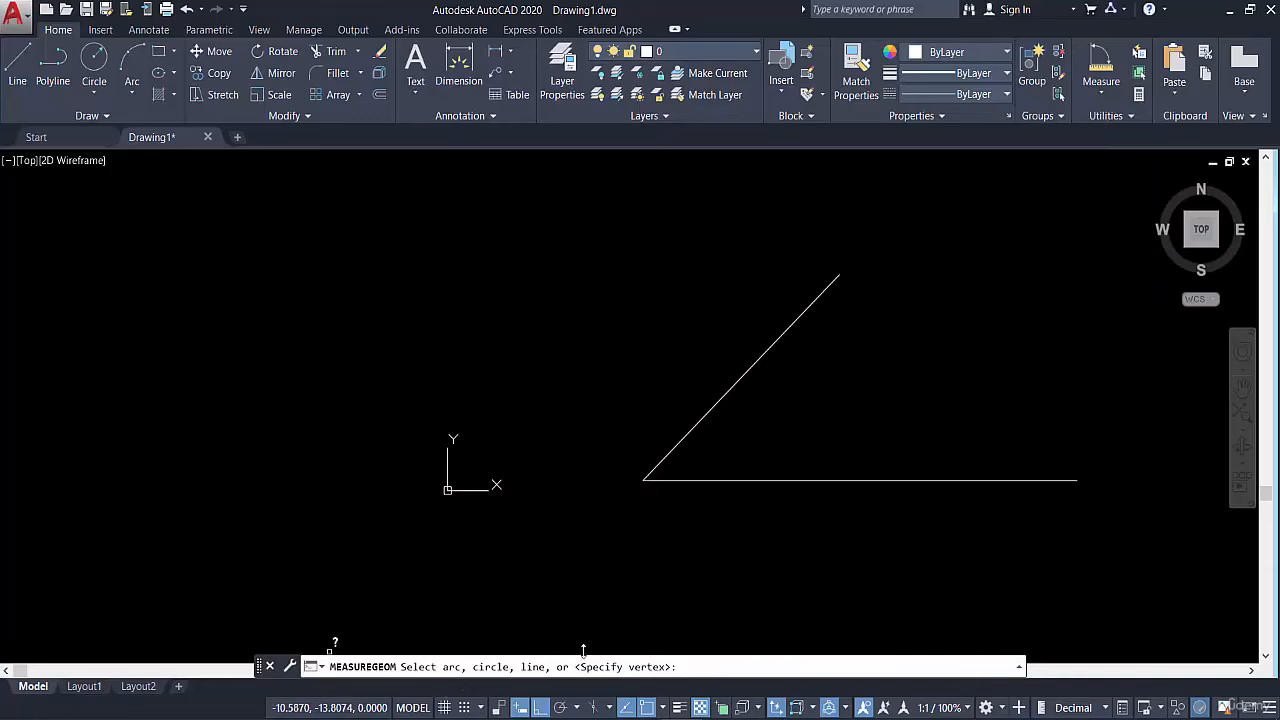
{"action": "left_click", "coordinate": [729, 480]}
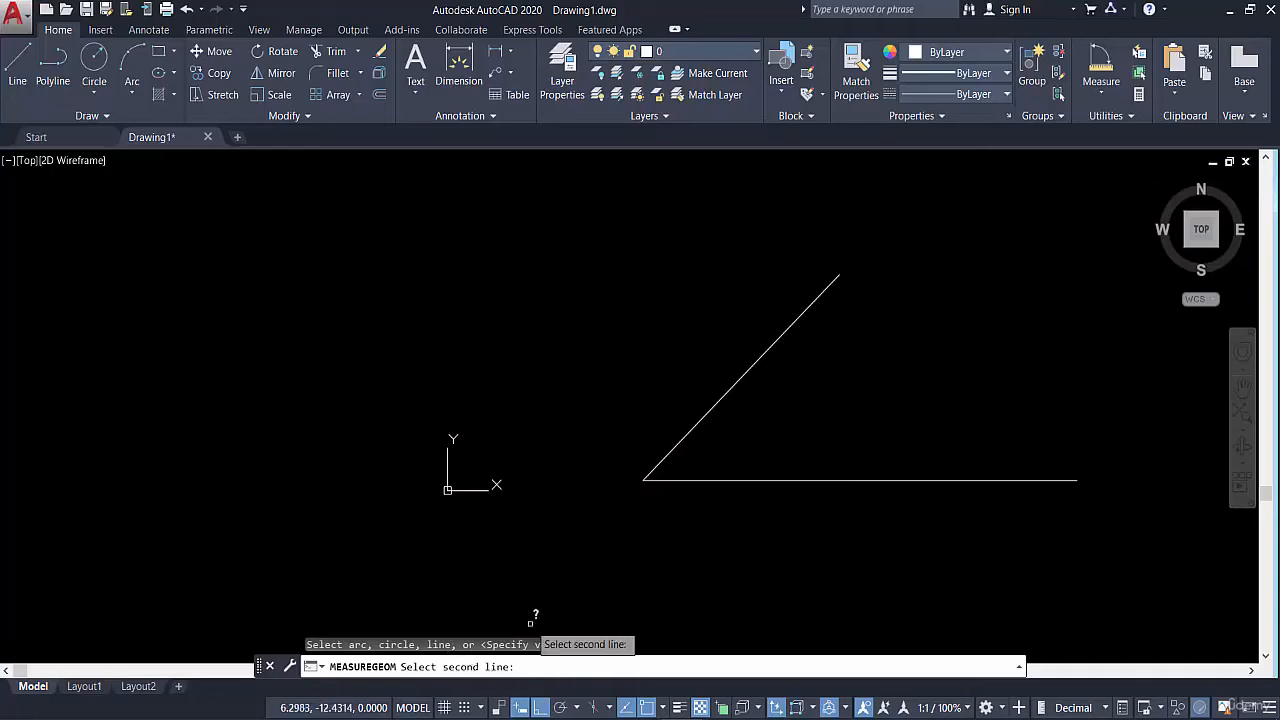
{"action": "left_click", "coordinate": [688, 433]}
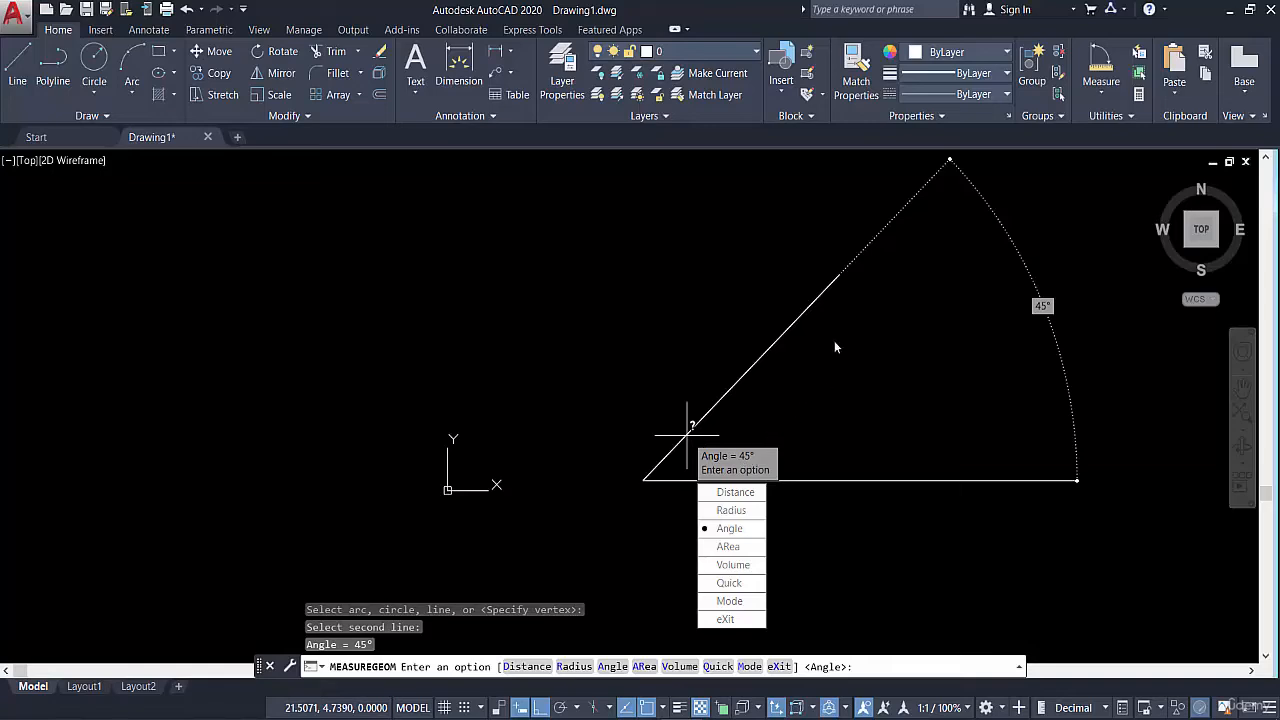
{"action": "key", "text": "Escape"}
Delete both lines with a crossing selection over their shared corner
{"action": "left_click", "coordinate": [709, 337]}
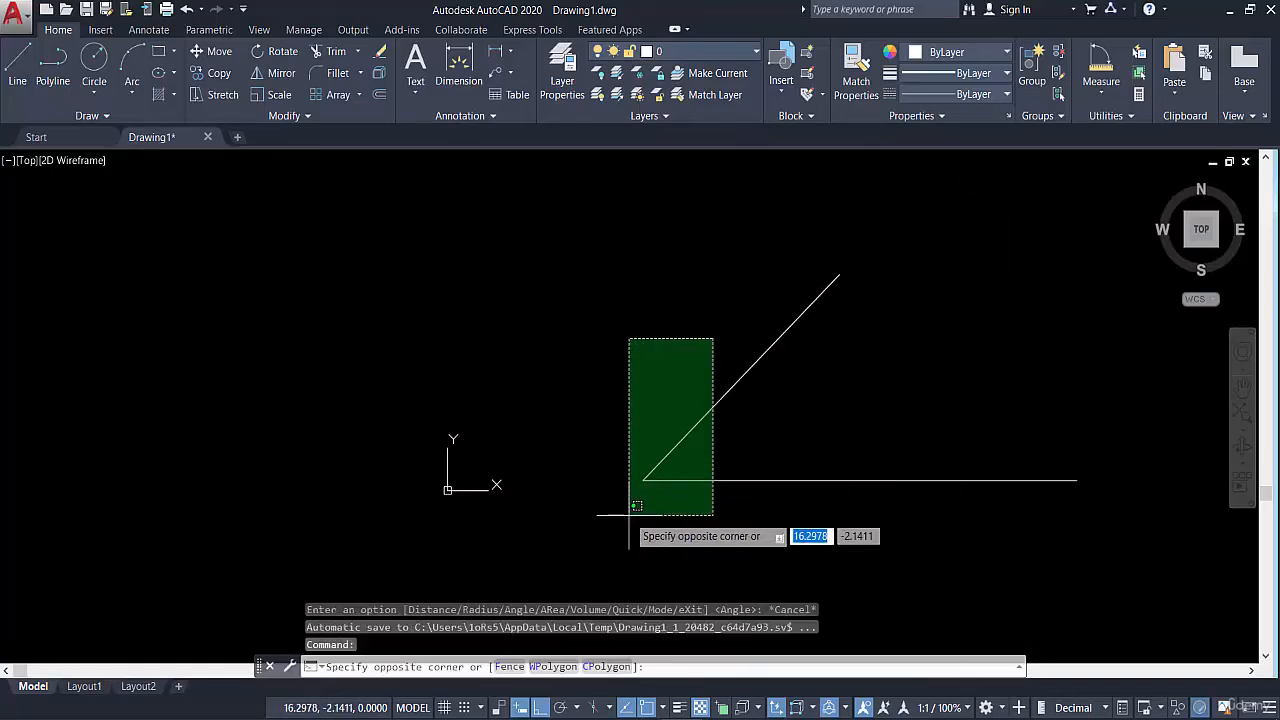
{"action": "left_click", "coordinate": [631, 513]}
{"action": "key", "text": "Delete"}
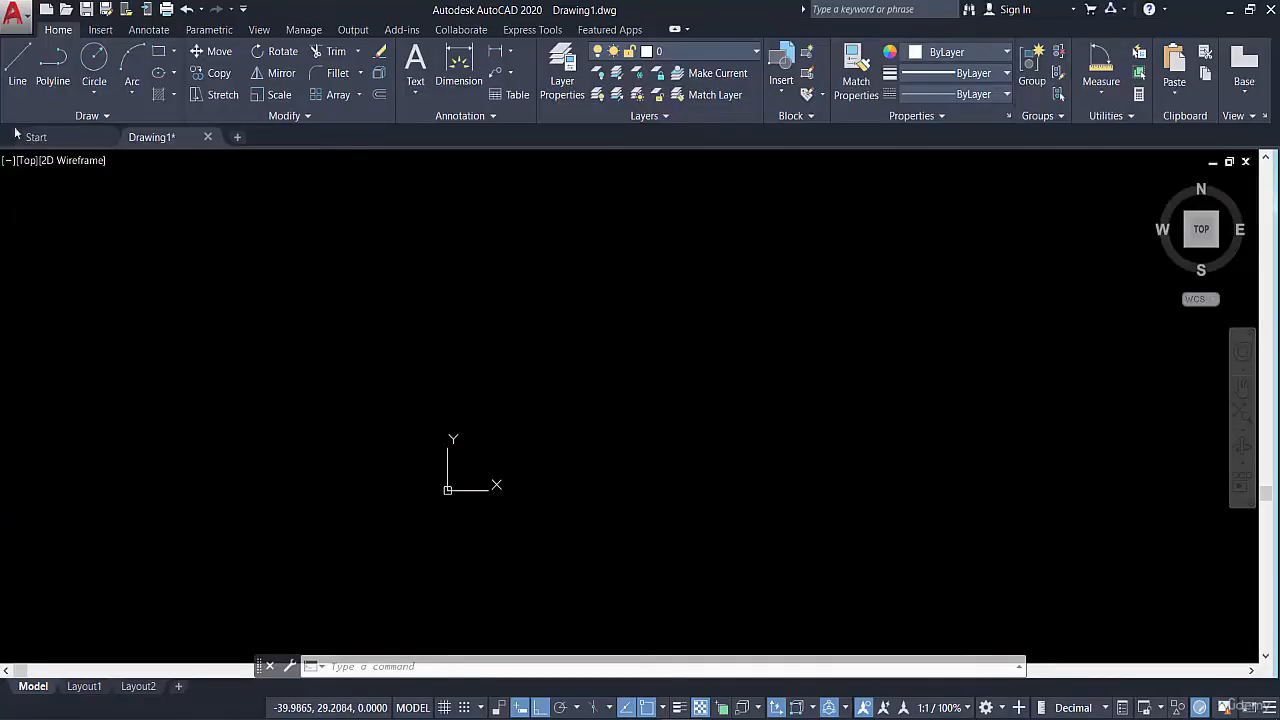
{"action": "left_click", "coordinate": [17, 70]}
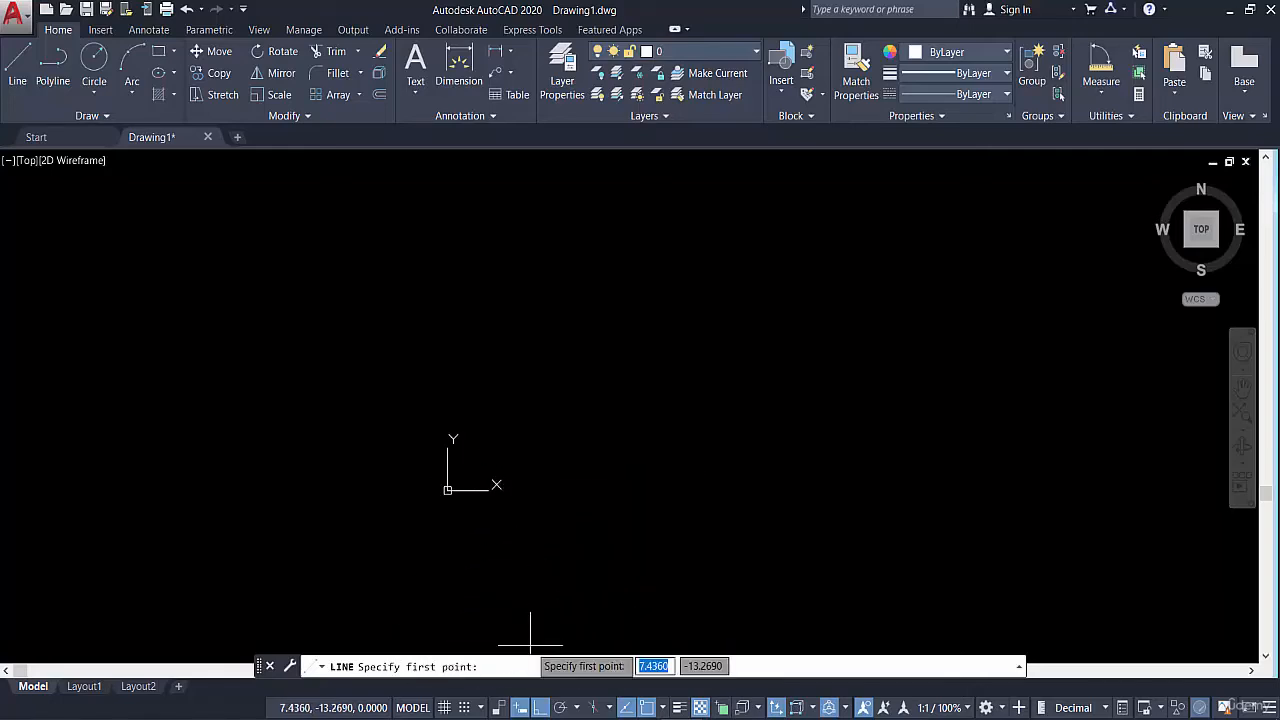
{"action": "type", "text": "0"}
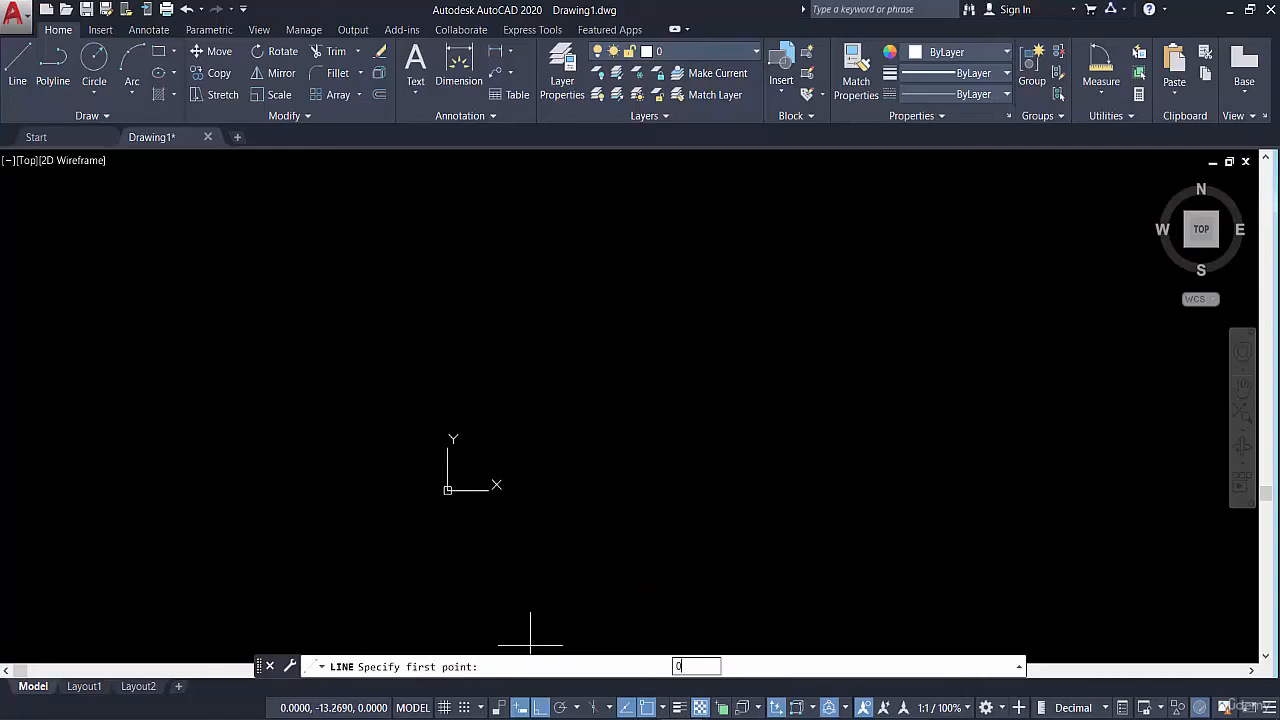
{"action": "key", "text": "Escape"}
{"action": "key", "text": "Escape"}
Draw a line from 0,0 to the absolute coordinate 2,1 with Ortho mode turned off
{"action": "left_click", "coordinate": [17, 65]}
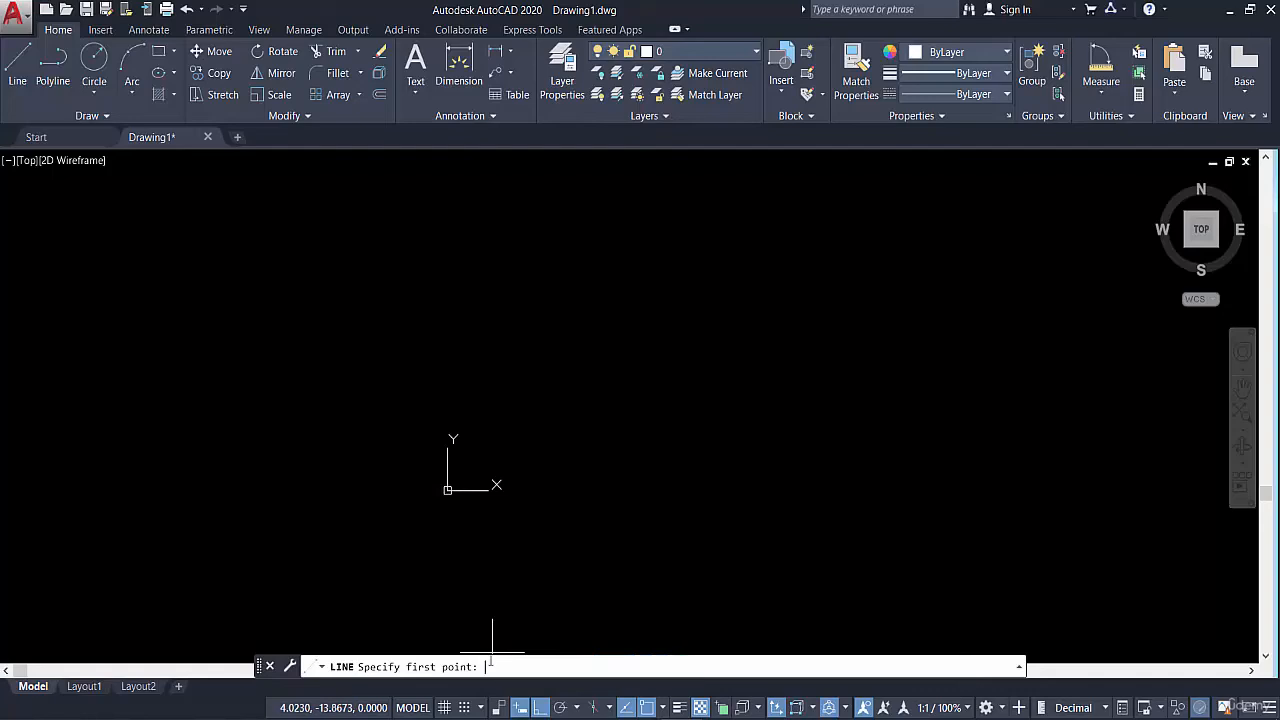
{"action": "type", "text": "0,0"}
{"action": "key", "text": "Return"}
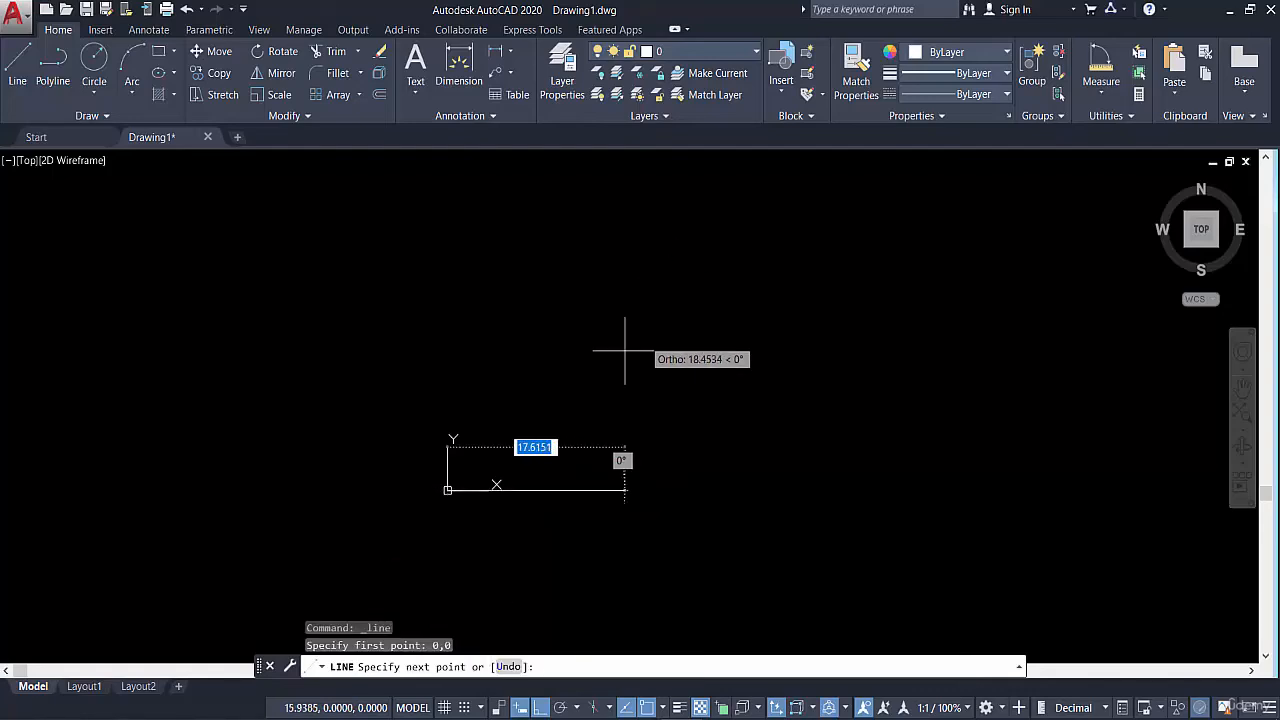
{"action": "key", "text": "F8"}
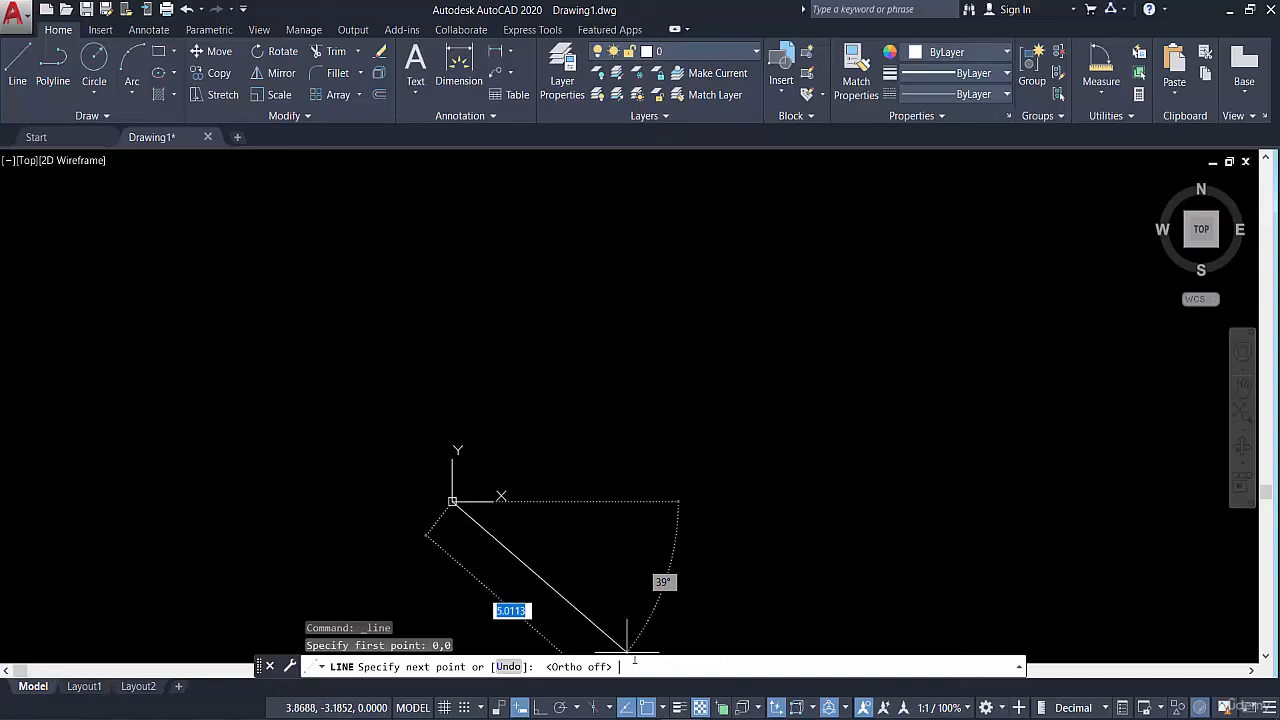
{"action": "type", "text": "2"}
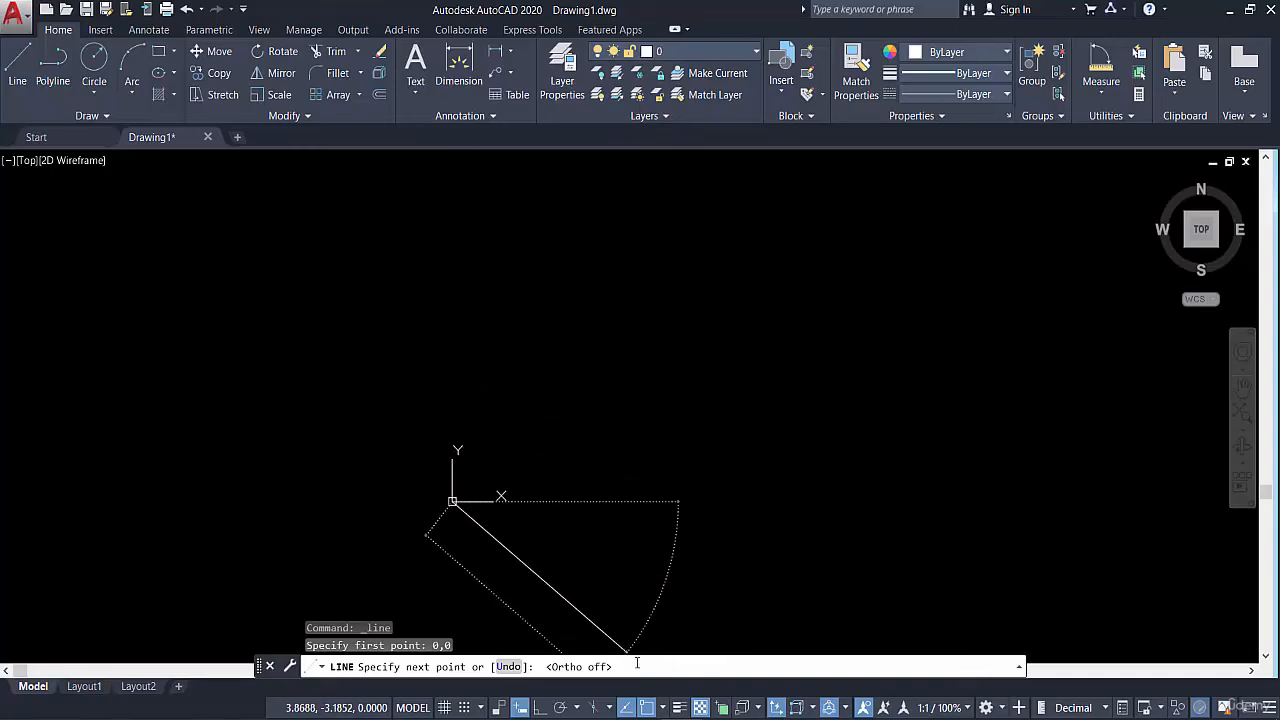
{"action": "type", "text": "2,1"}
{"action": "key", "text": "Return"}
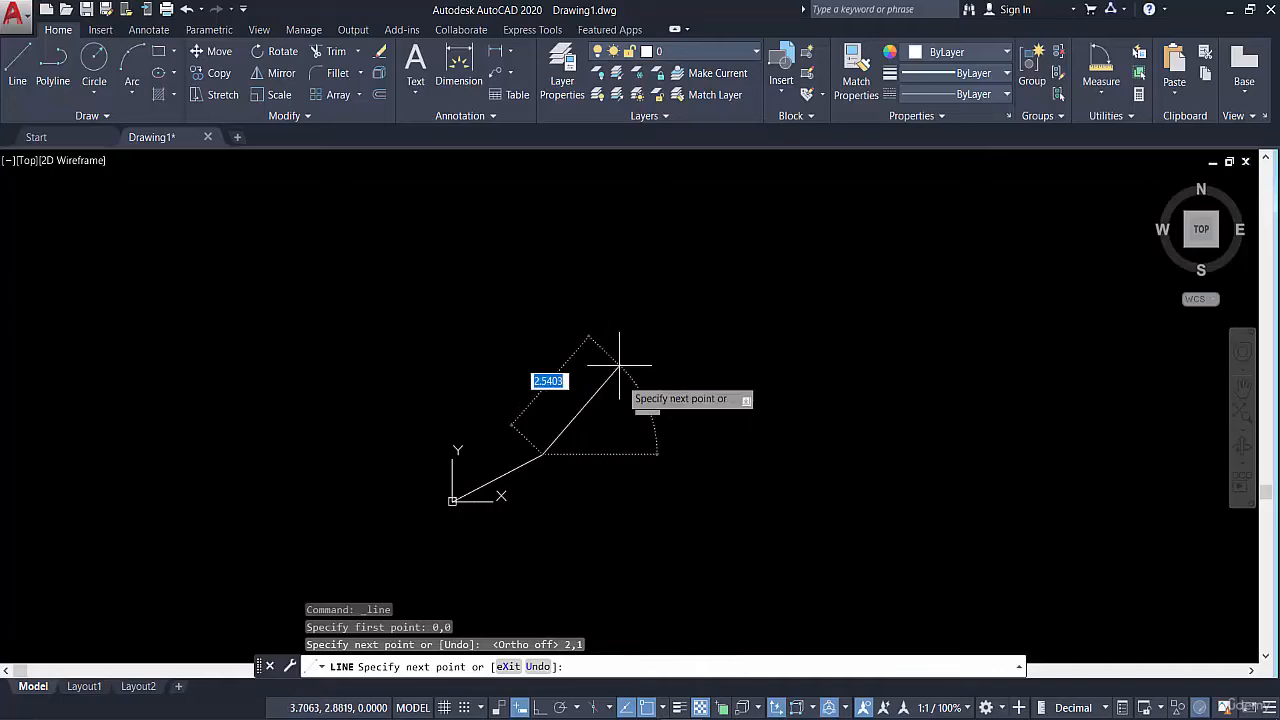
Continue the line from 2,1 with a segment to the relative coordinate @4,2 and end the command
{"action": "scroll", "coordinate": [560, 440], "scroll_direction": "up", "scroll_amount": 4}
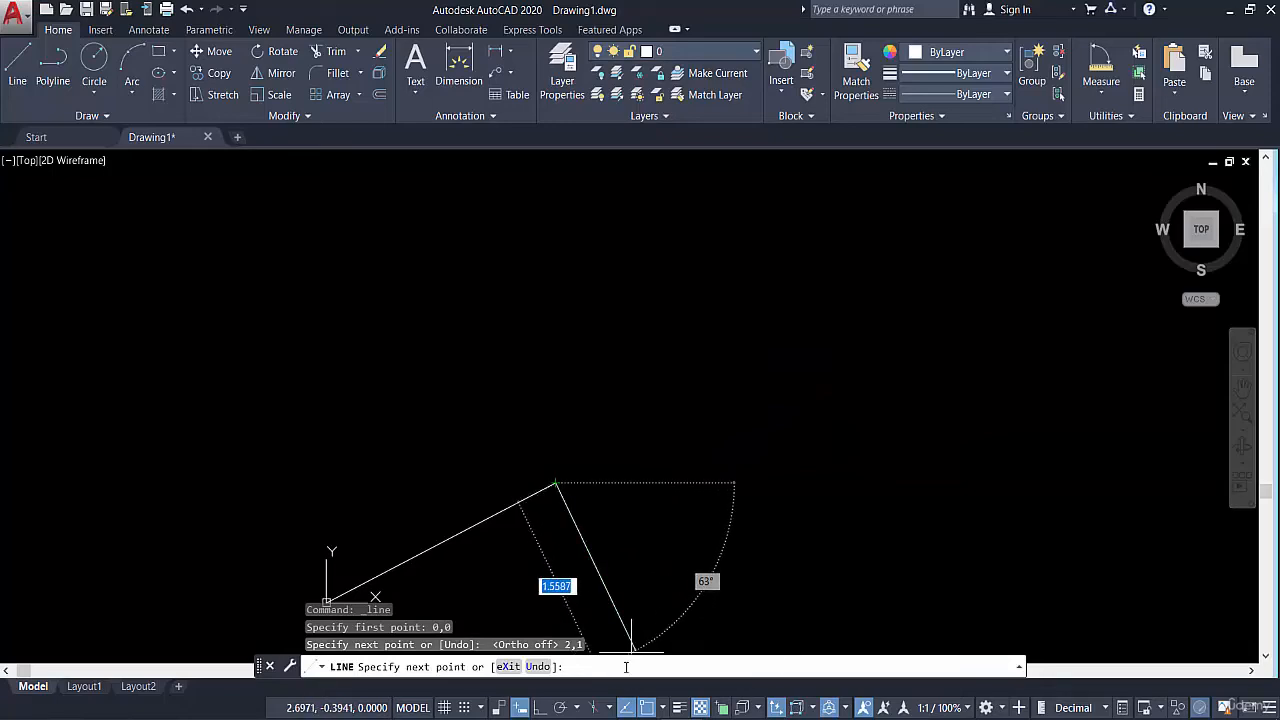
{"action": "type", "text": "@"}
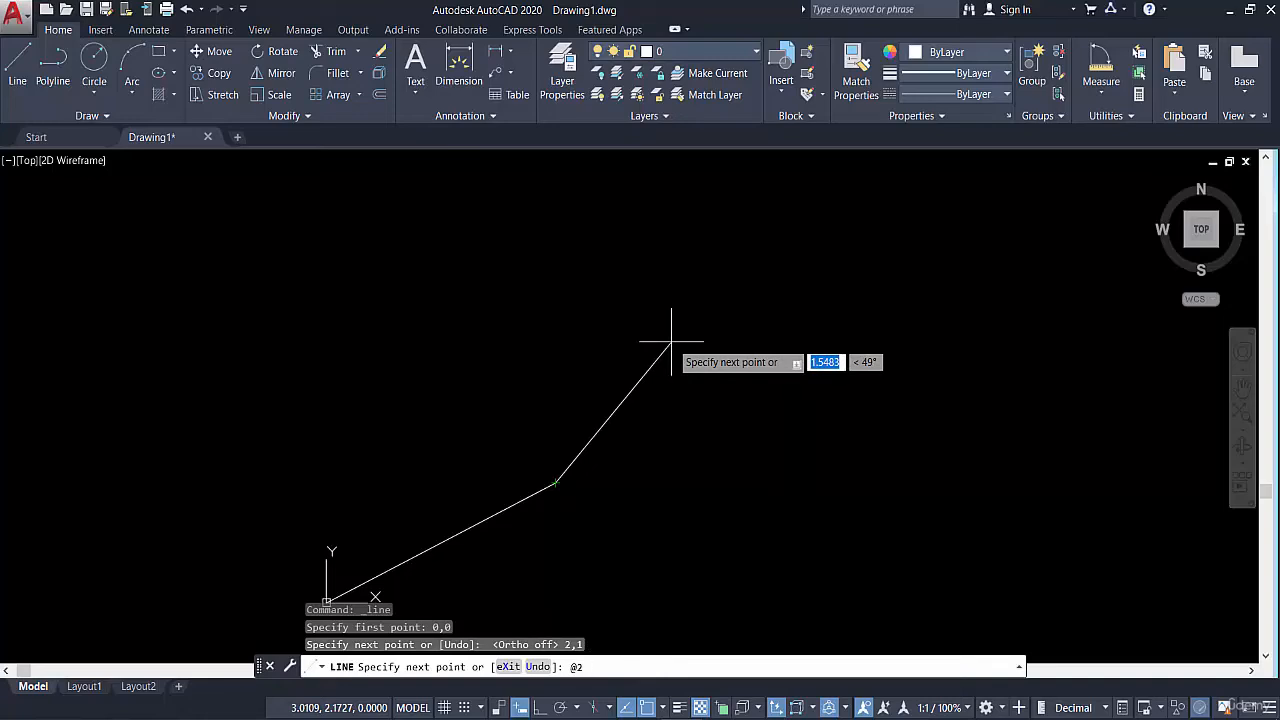
{"action": "type", "text": "4,"}
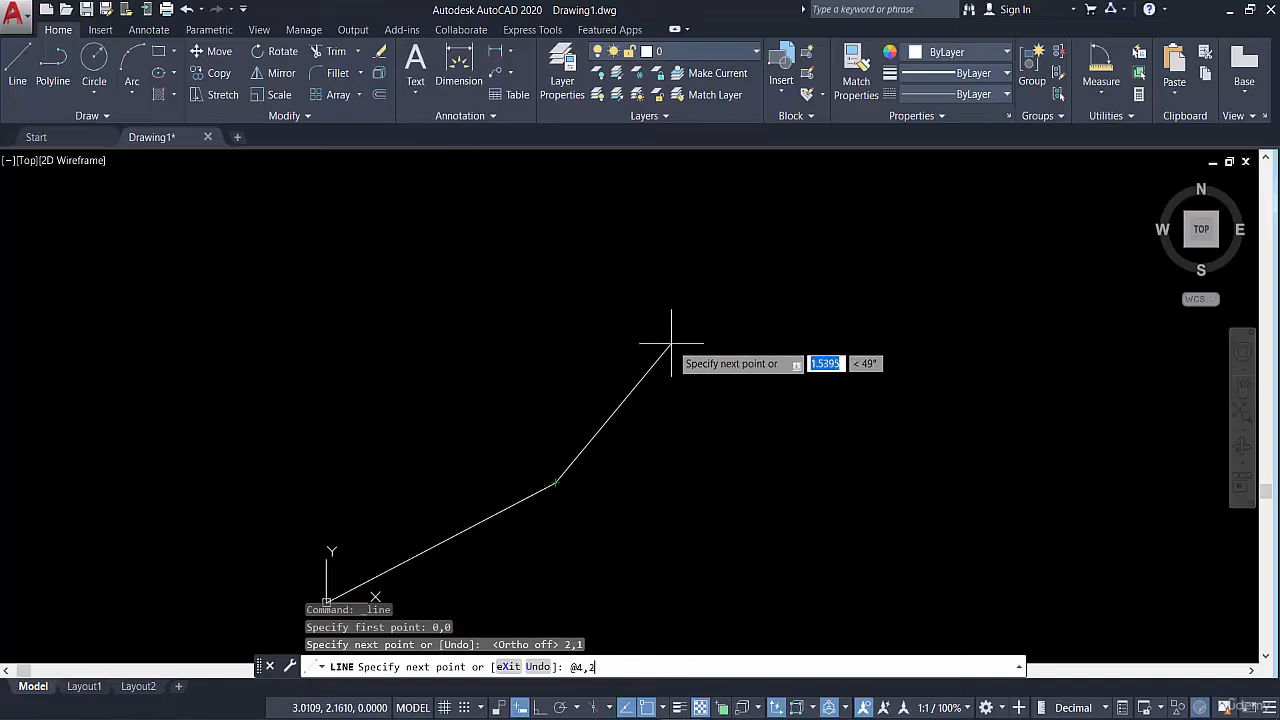
{"action": "key", "text": "Return"}
{"action": "middle_click_drag", "start_coordinate": [943, 249], "coordinate": [771, 277]}
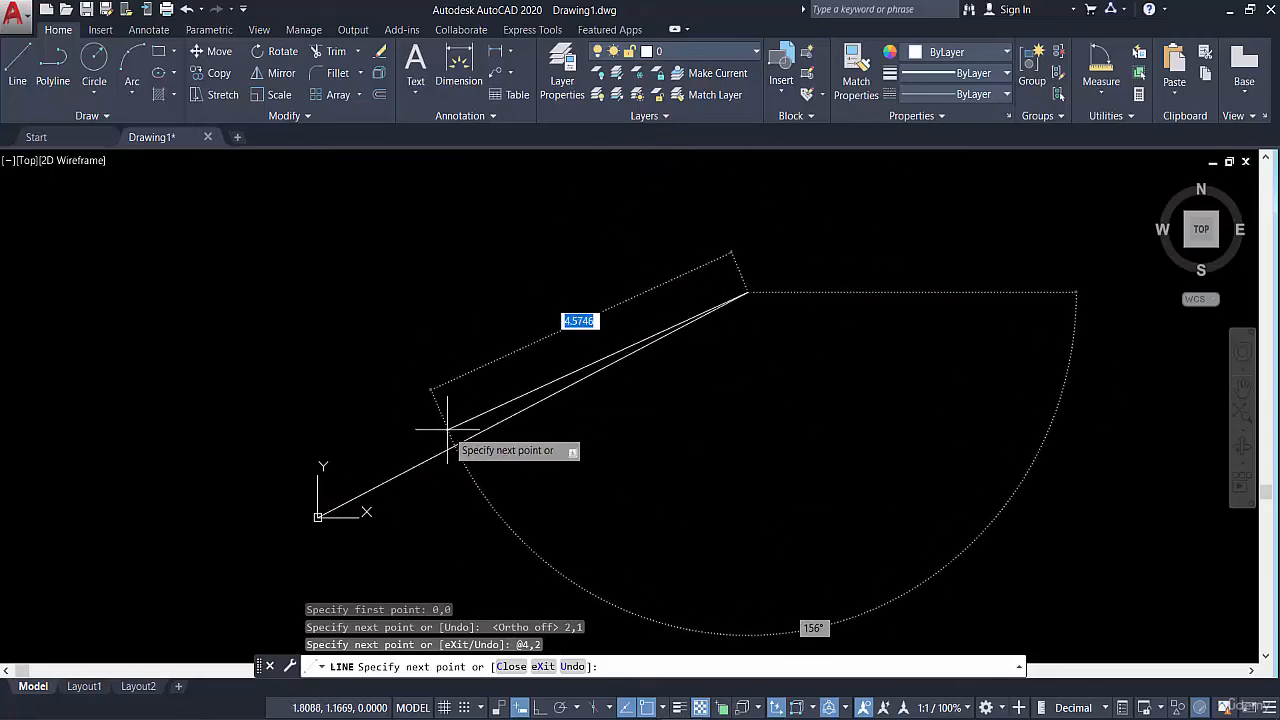
{"action": "key", "text": "Return"}
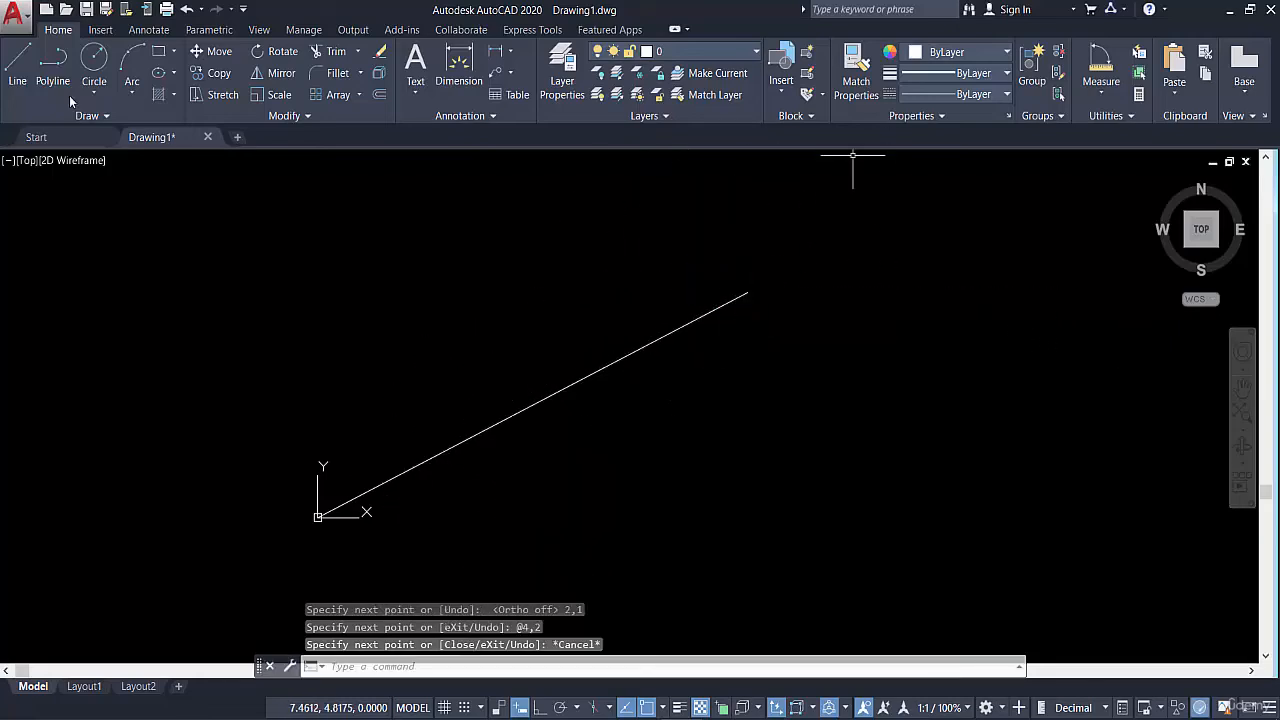
Select only the lower segment with a crossing selection to check where it ends, and clear the selection
{"action": "key", "text": "Return"}
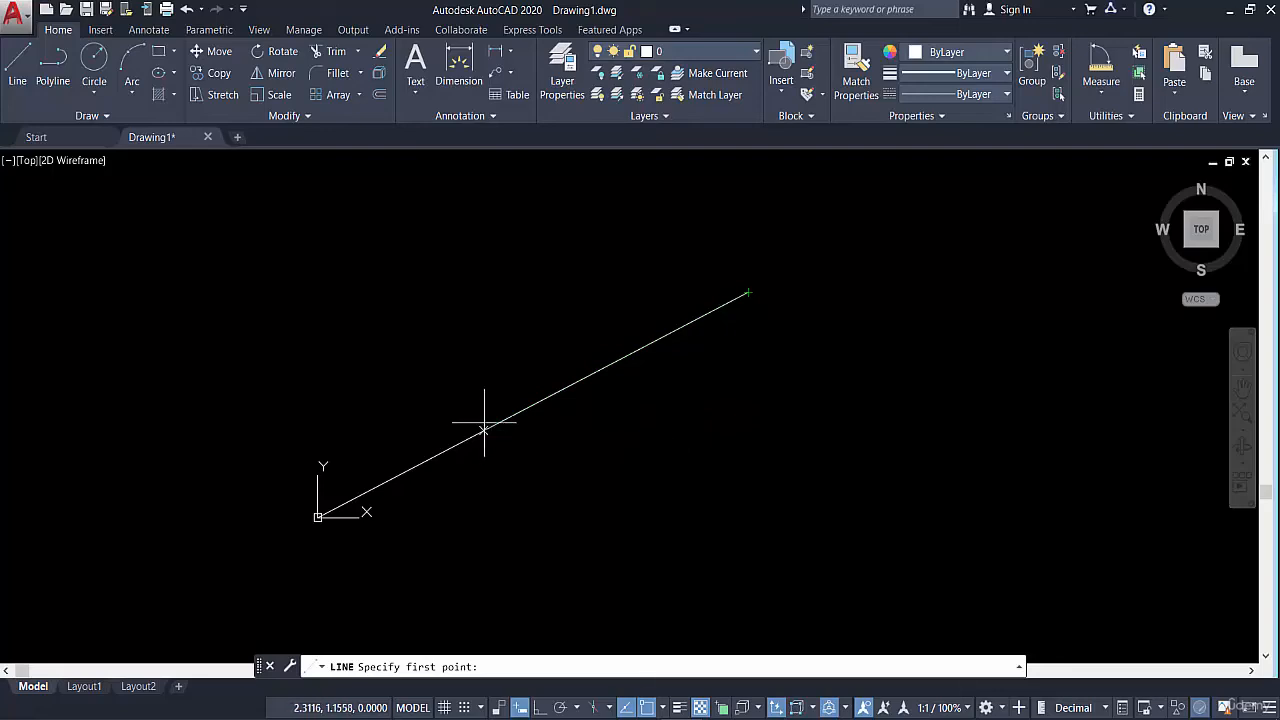
{"action": "key", "text": "Escape"}
{"action": "left_click", "coordinate": [435, 360]}
{"action": "left_click", "coordinate": [578, 516]}
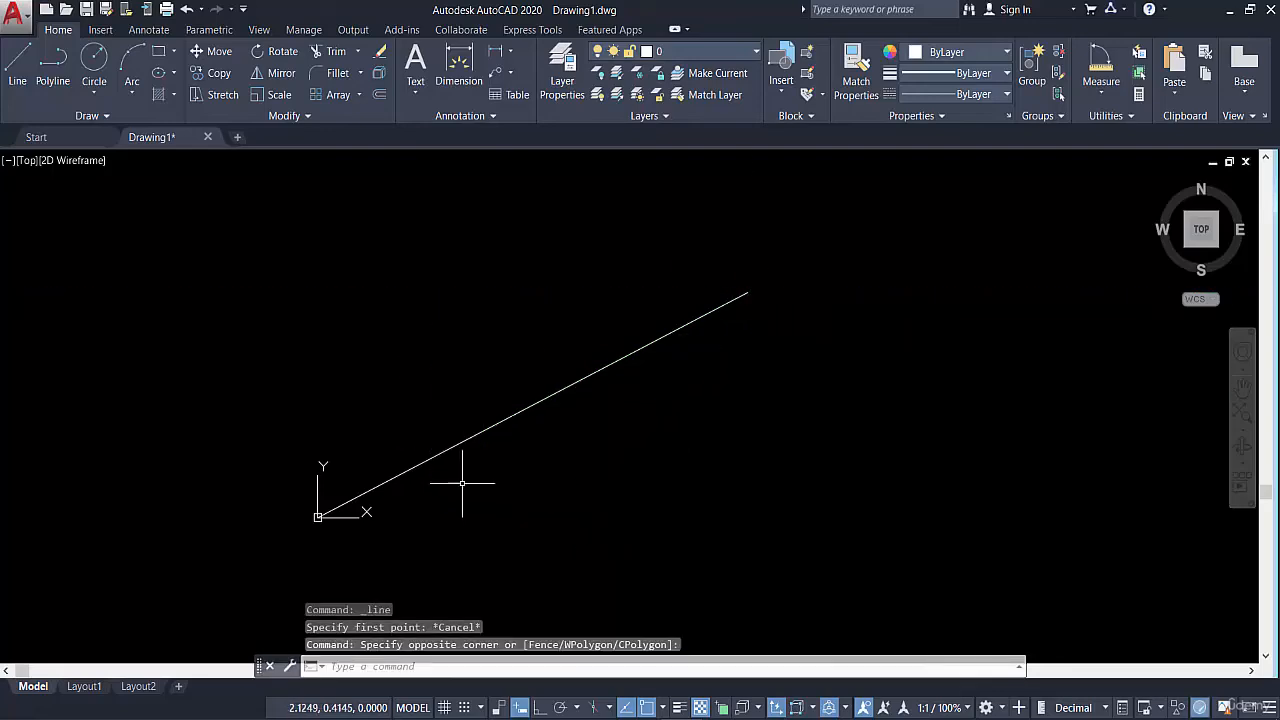
{"action": "left_click", "coordinate": [463, 483]}
{"action": "left_click", "coordinate": [397, 461]}
{"action": "mouse_move", "coordinate": [461, 442]}
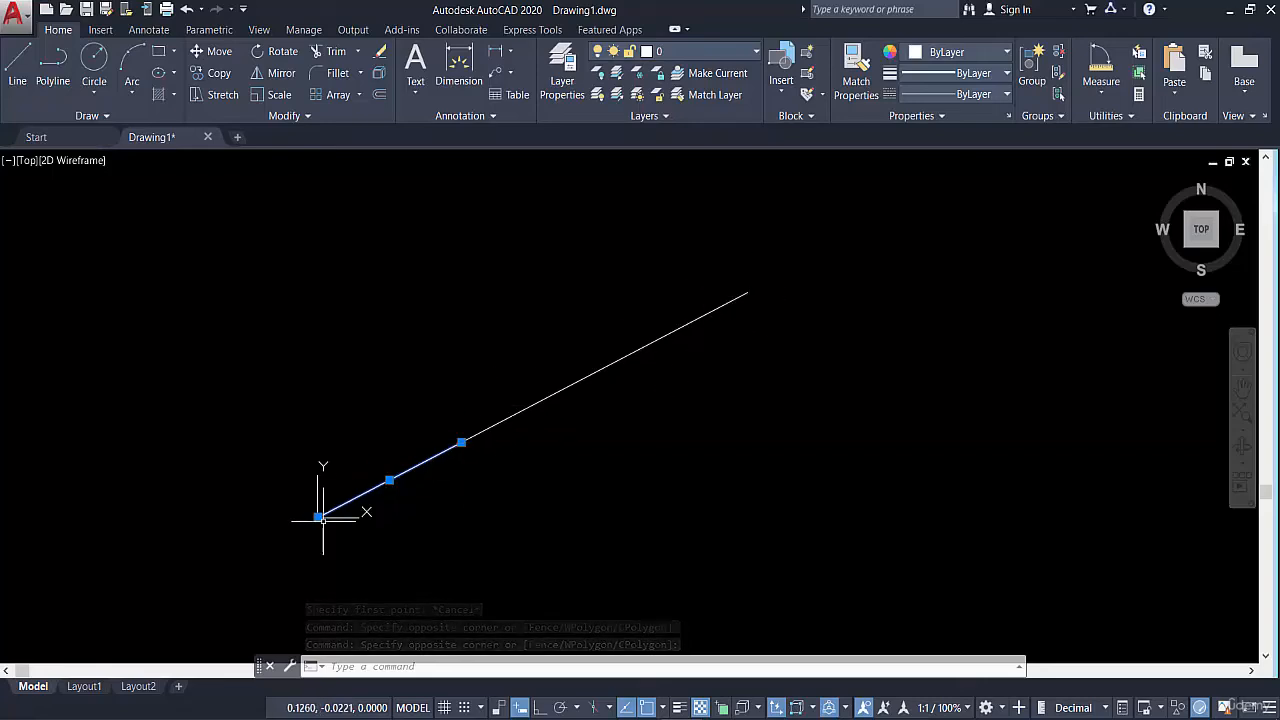
{"action": "key", "text": "Escape"}
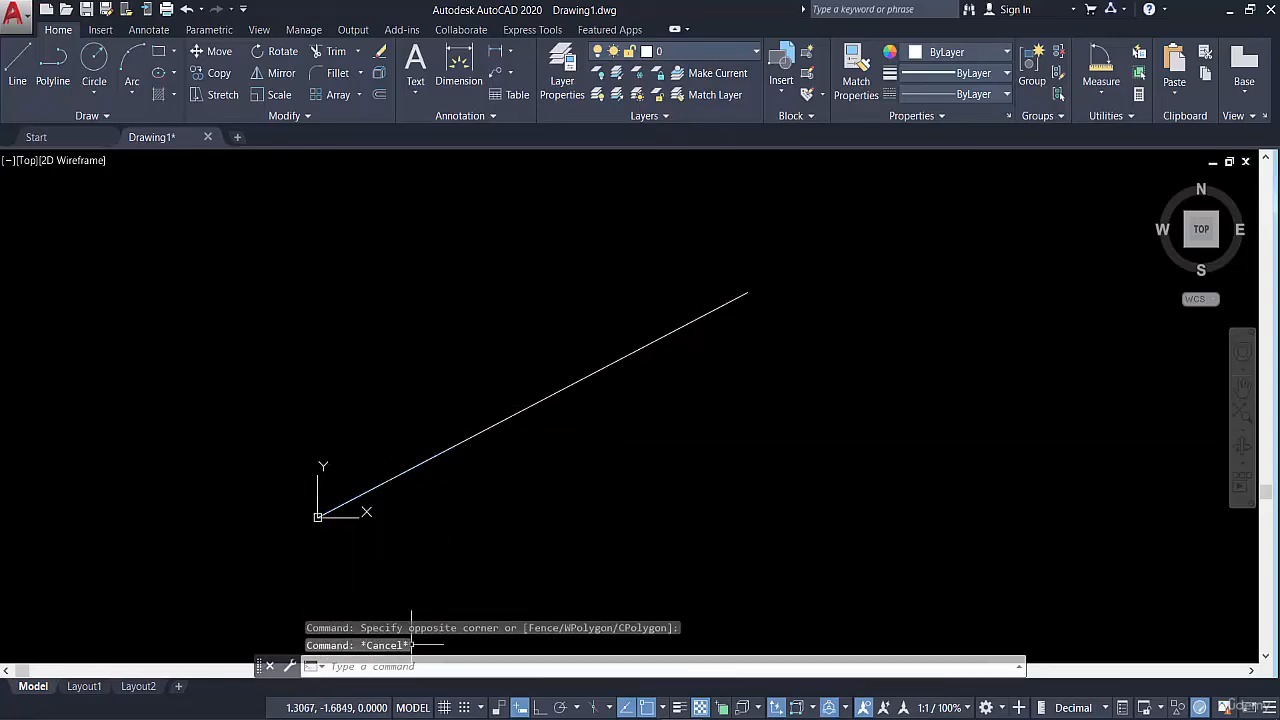
Draw a freehand slanted line beside the existing ones, ending at about 7.94, 1.78, add a segment to @0,0, and end the command
{"action": "left_click", "coordinate": [5, 63]}
{"action": "left_click", "coordinate": [654, 523]}
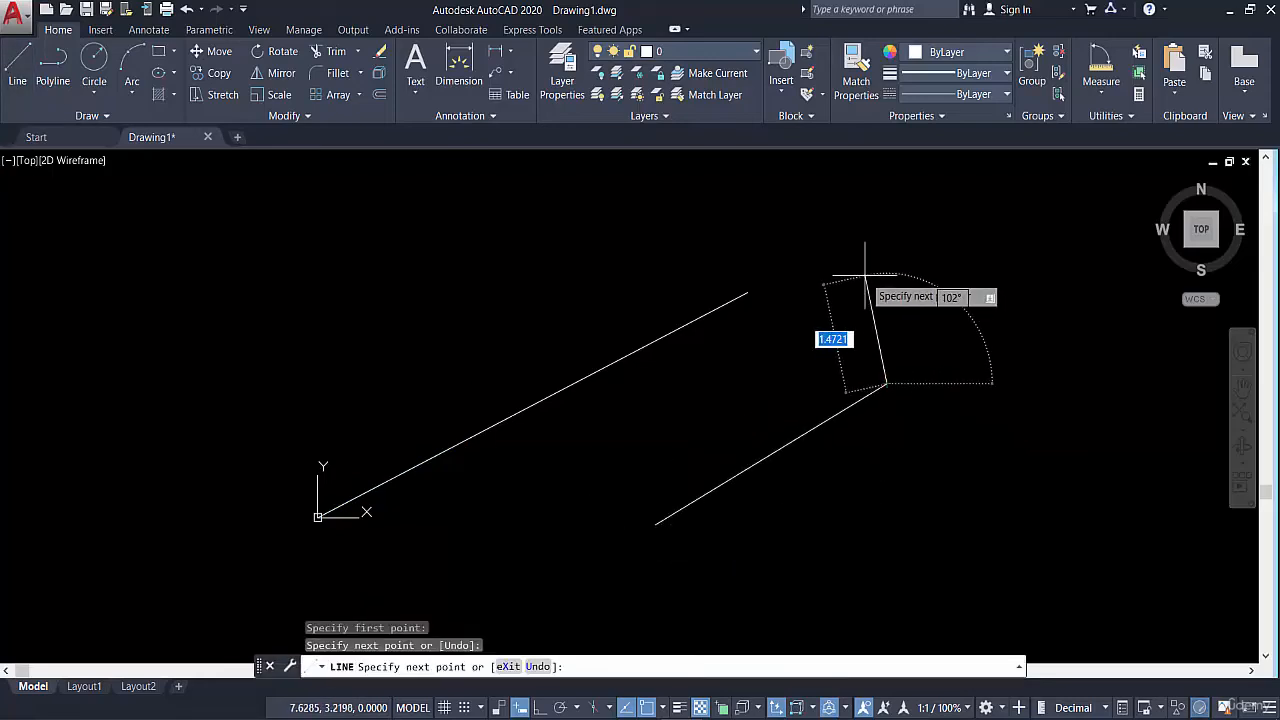
{"action": "left_click", "coordinate": [885, 383]}
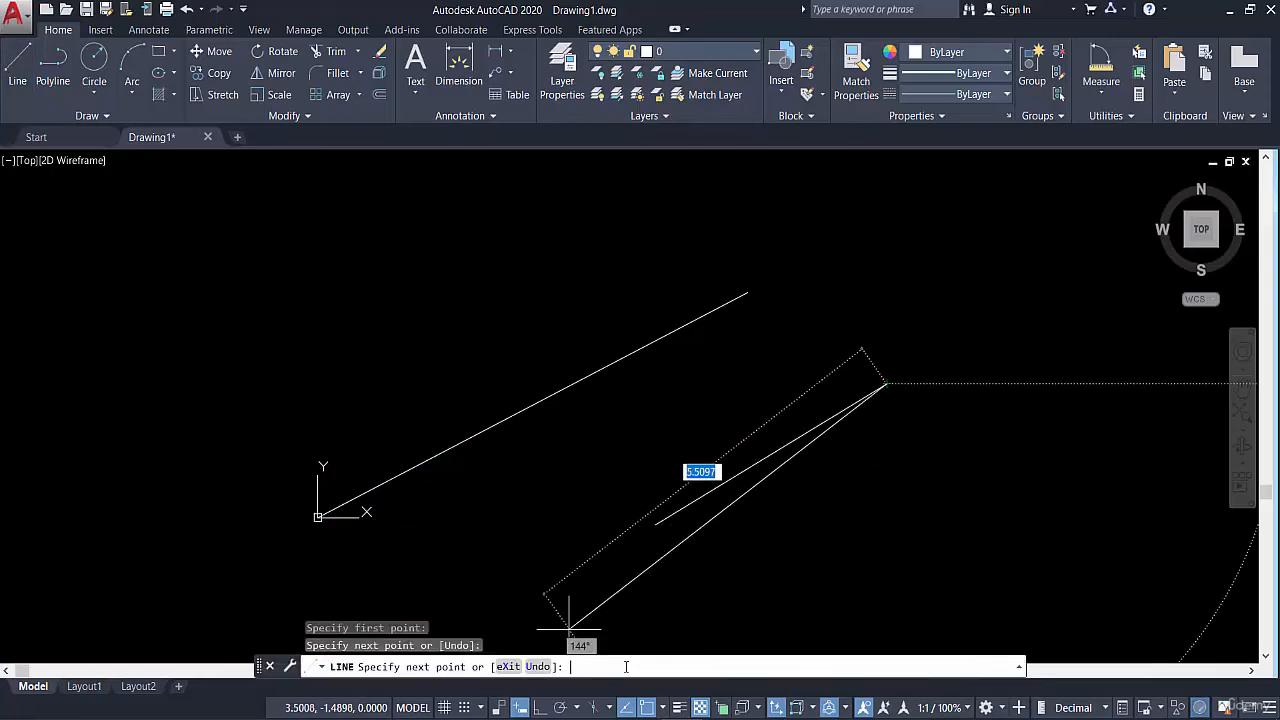
{"action": "type", "text": "@0"}
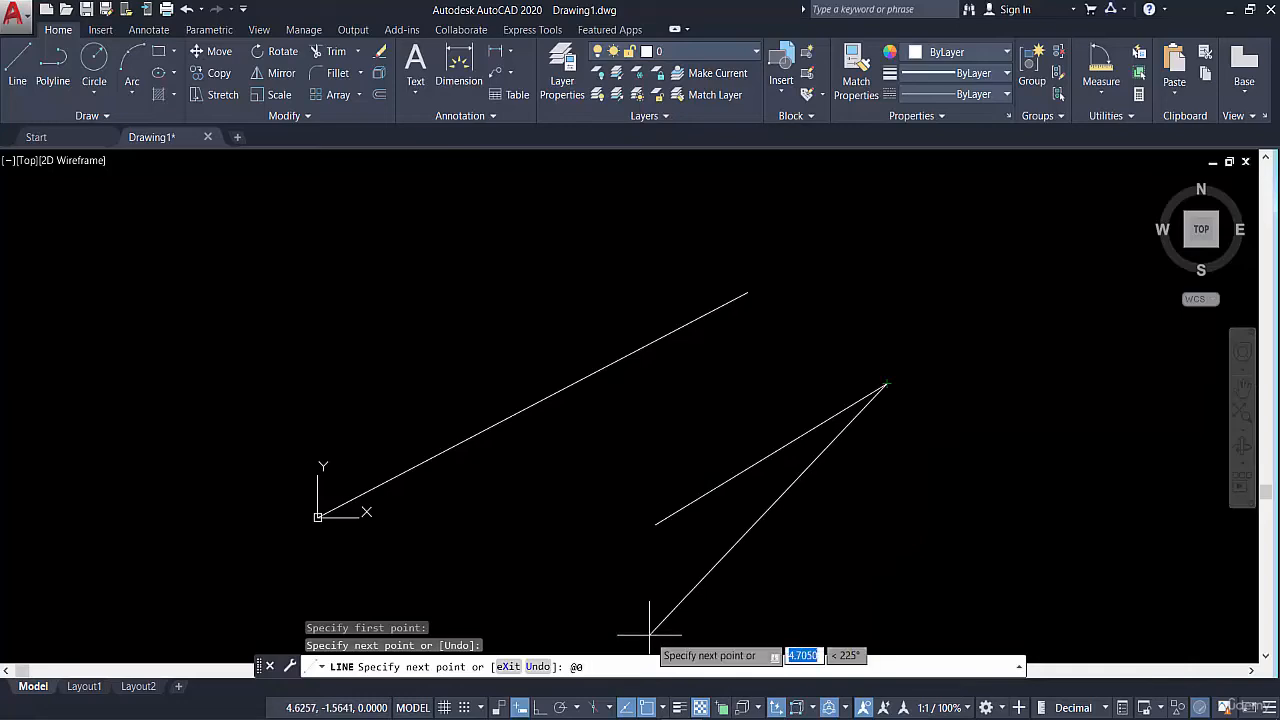
{"action": "type", "text": ",0"}
{"action": "key", "text": "Return"}
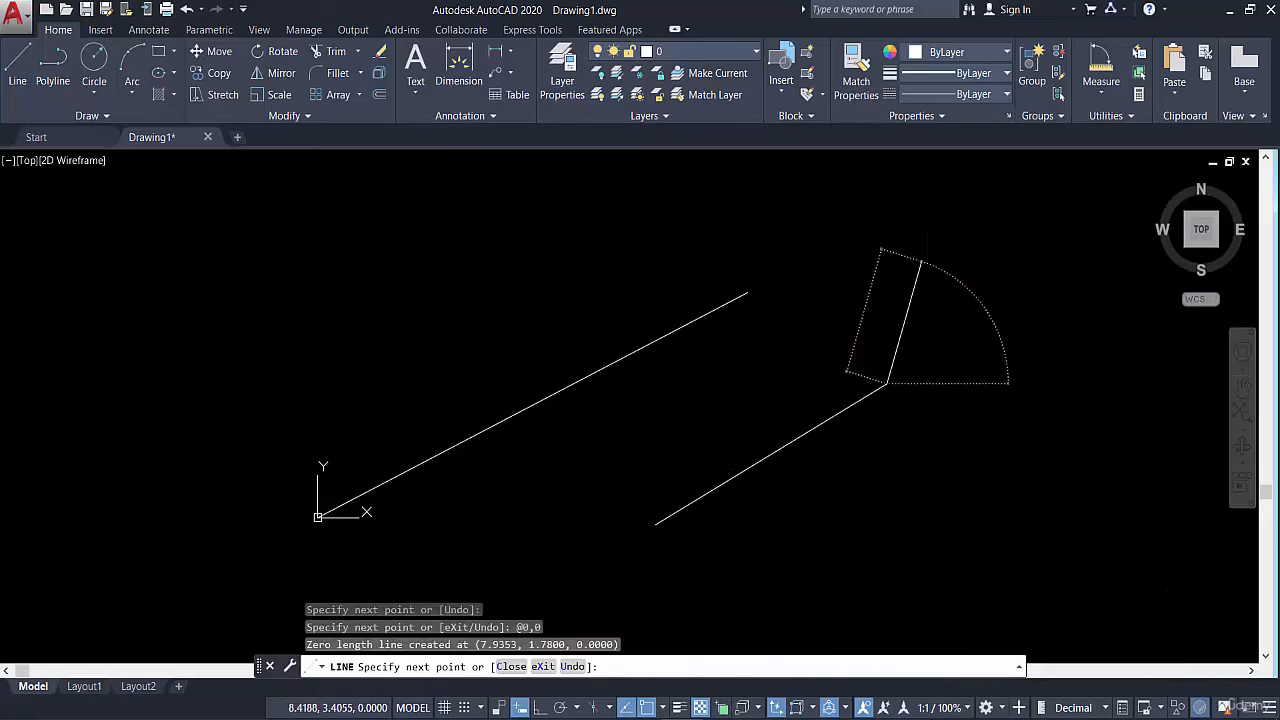
{"action": "key", "text": "Escape"}
Delete all lines in the drawing, including the zero-length segment, using crossing selections
{"action": "left_click", "coordinate": [871, 371]}
{"action": "left_click", "coordinate": [771, 480]}
{"action": "left_click", "coordinate": [703, 229]}
{"action": "left_click", "coordinate": [511, 457]}
{"action": "left_click", "coordinate": [512, 388]}
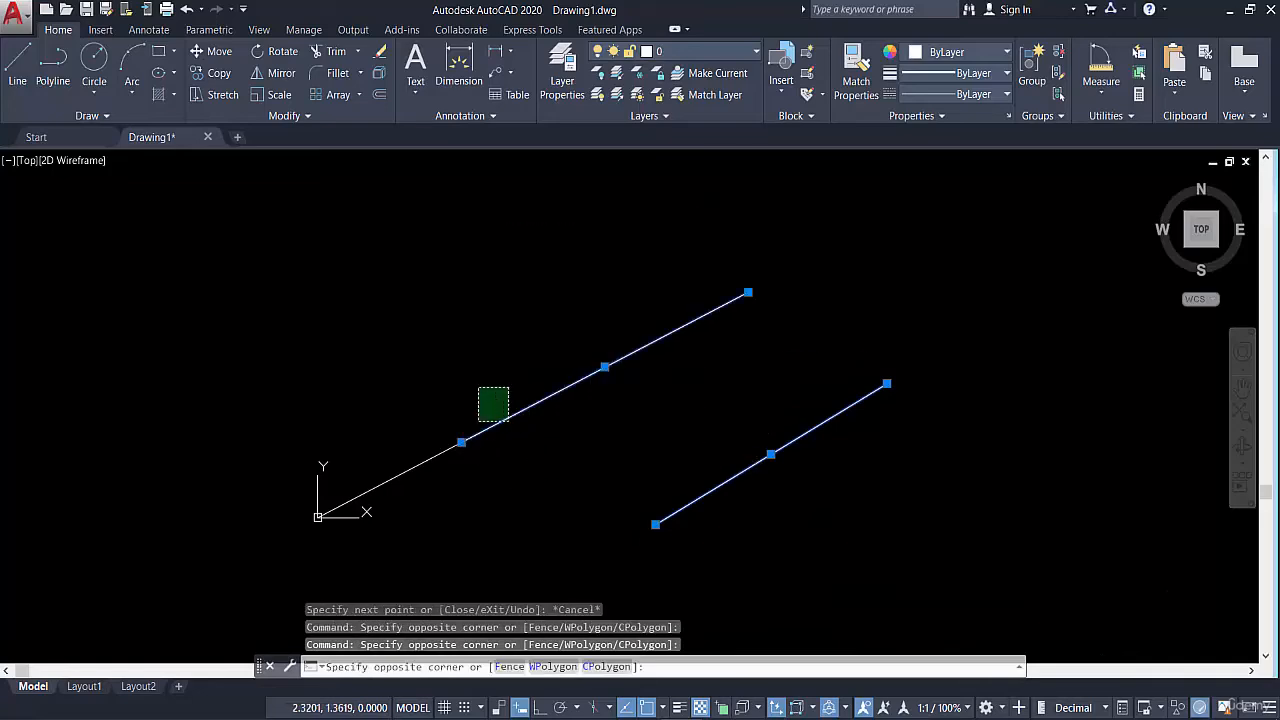
{"action": "left_click", "coordinate": [428, 480]}
{"action": "key", "text": "Delete"}
{"action": "left_click", "coordinate": [984, 300]}
{"action": "left_click", "coordinate": [861, 469]}
{"action": "key", "text": "Delete"}
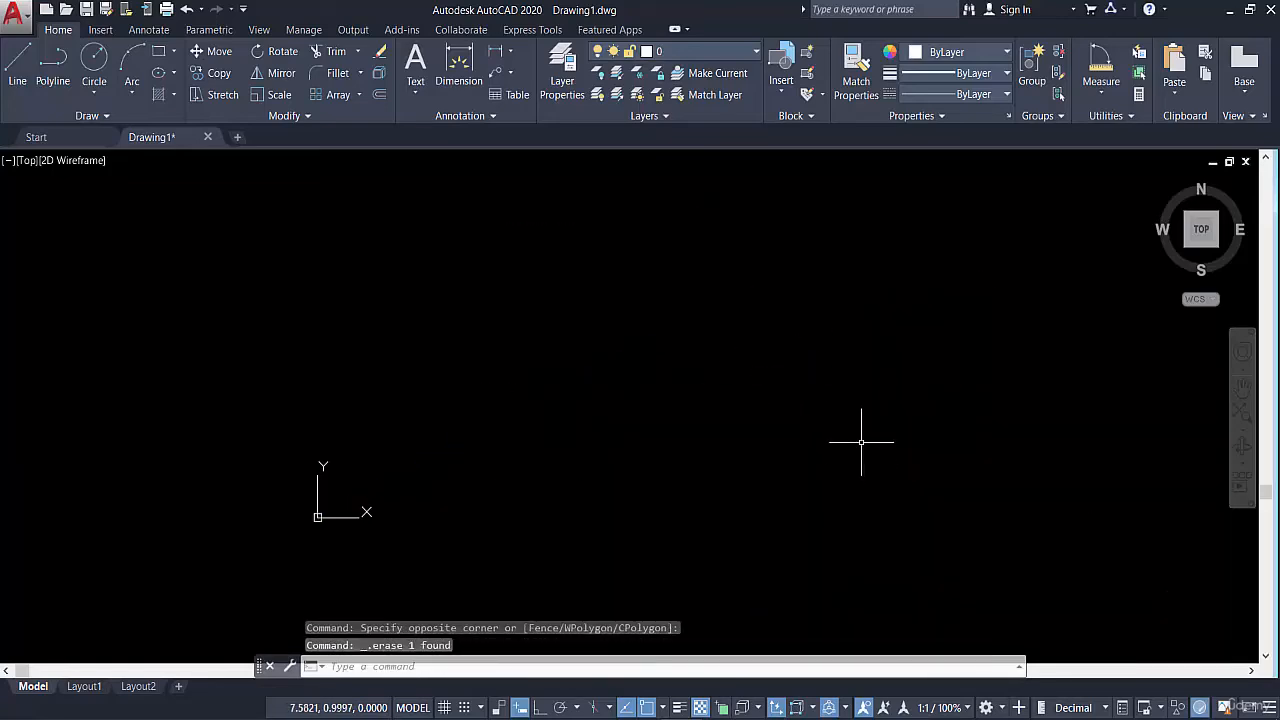
{"action": "left_click", "coordinate": [17, 66]}
{"action": "left_click", "coordinate": [735, 400]}
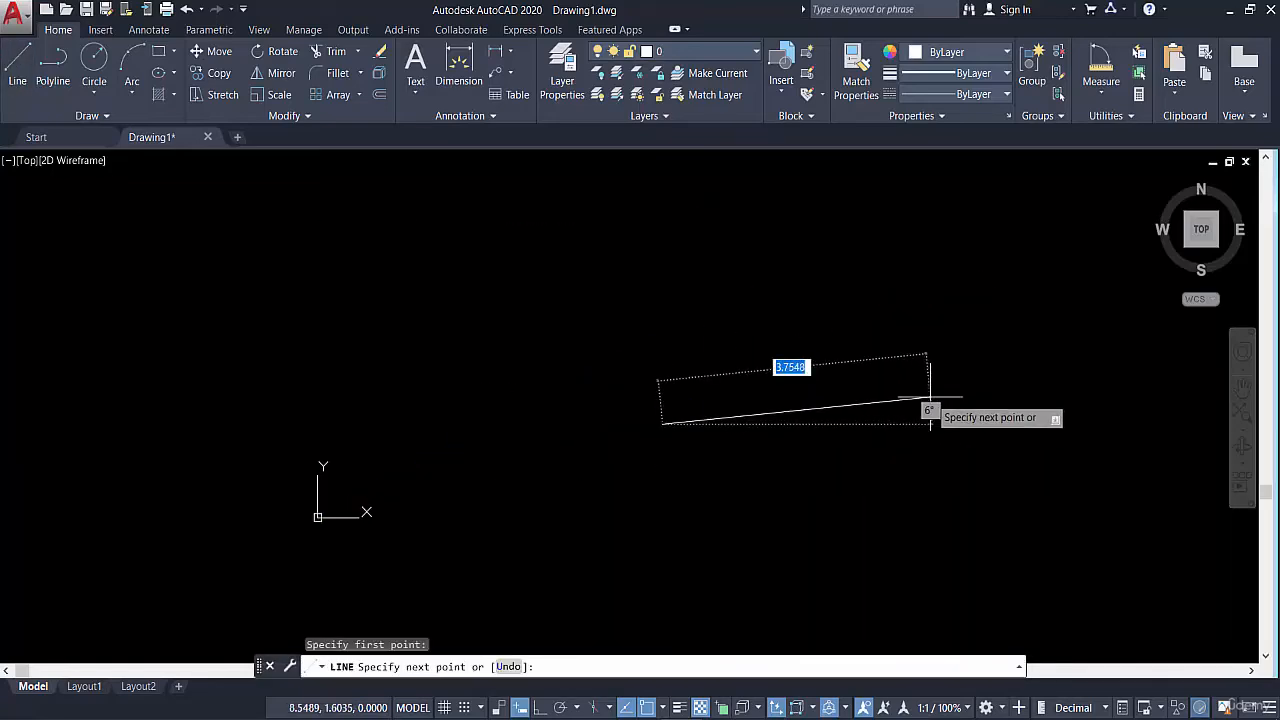
{"action": "key", "text": "Escape"}
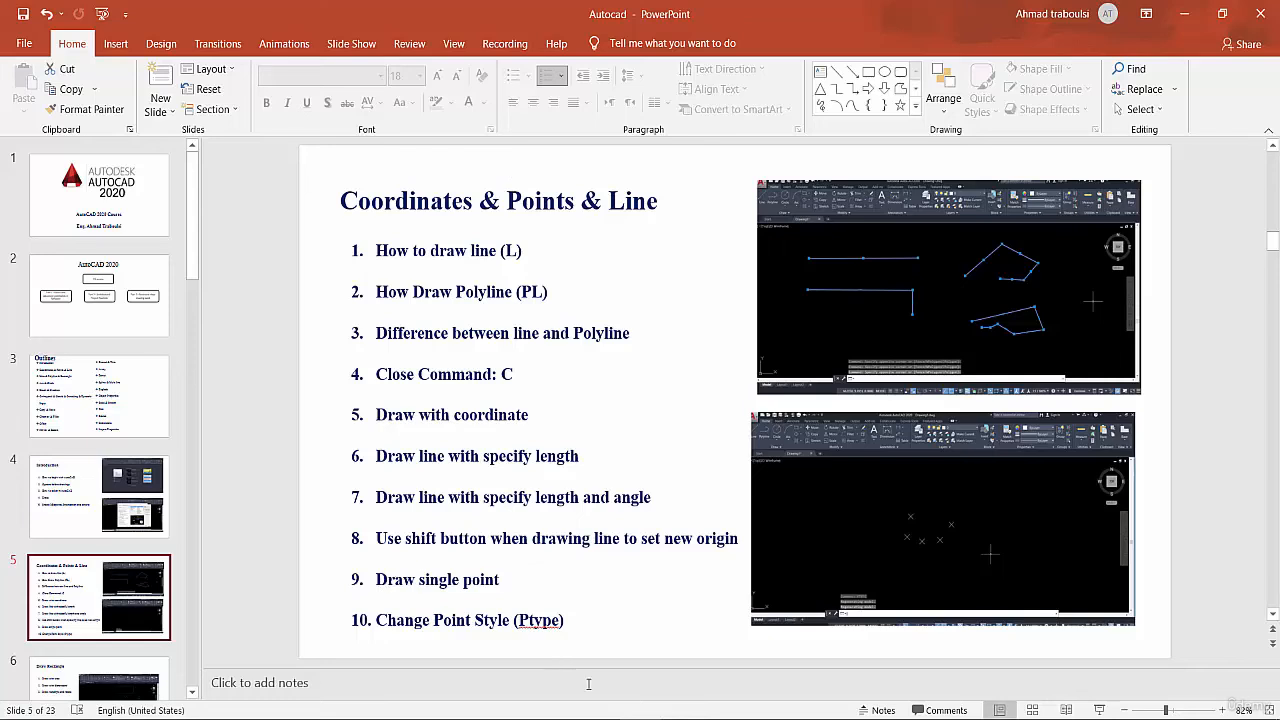
Switch from the PowerPoint slide back to AutoCAD and place a single point at about 4.04, 2.87 with the POINT command
{"action": "mouse_move", "coordinate": [684, 718]}
{"action": "left_click", "coordinate": [684, 668]}
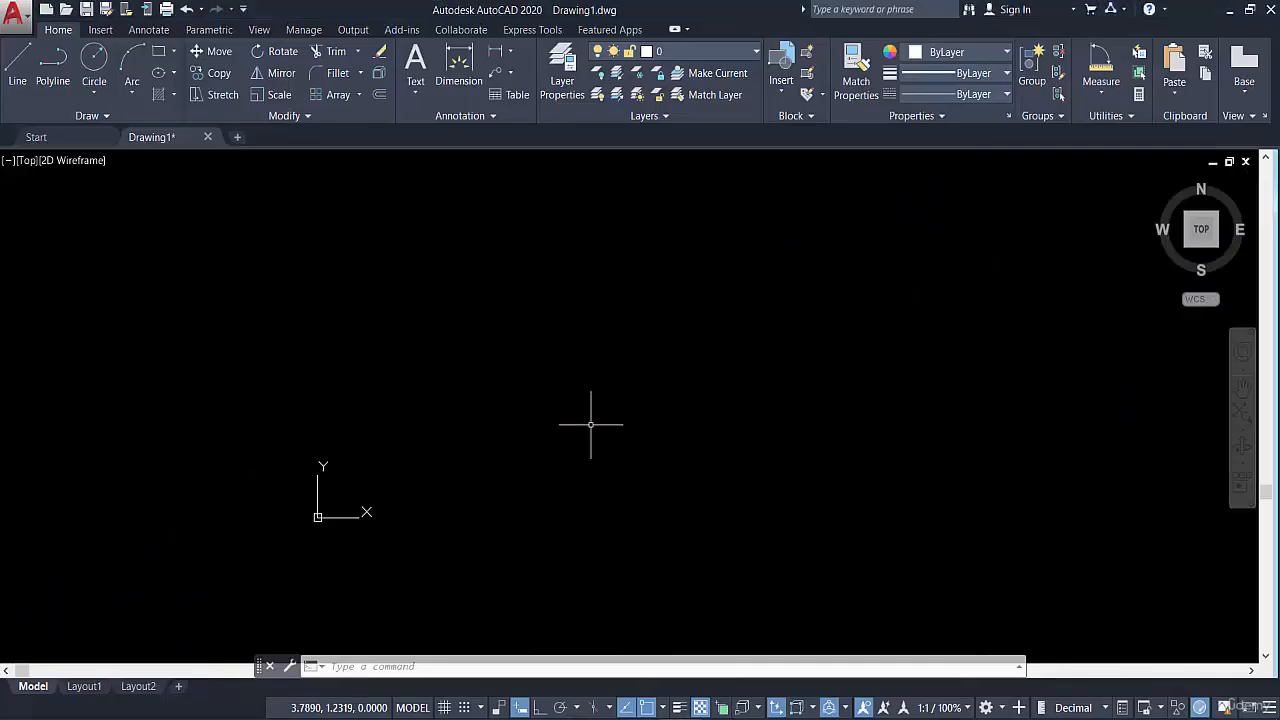
{"action": "type", "text": "poi"}
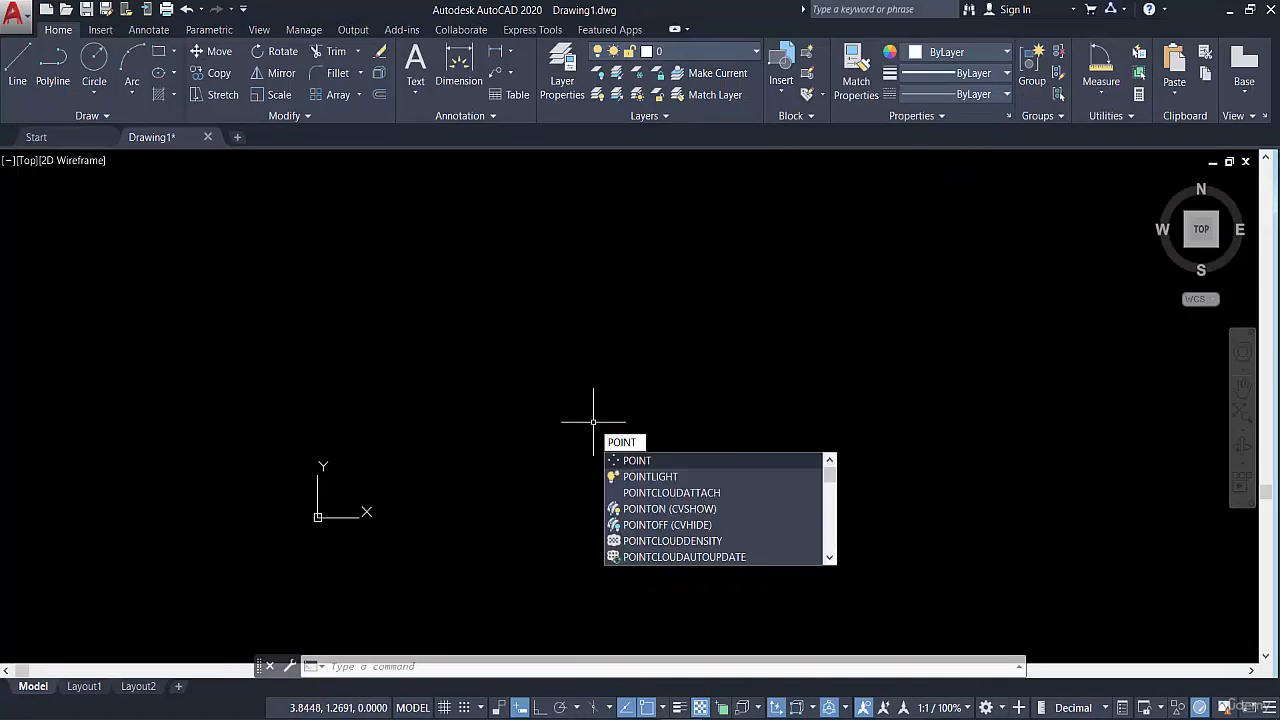
{"action": "key", "text": "Return"}
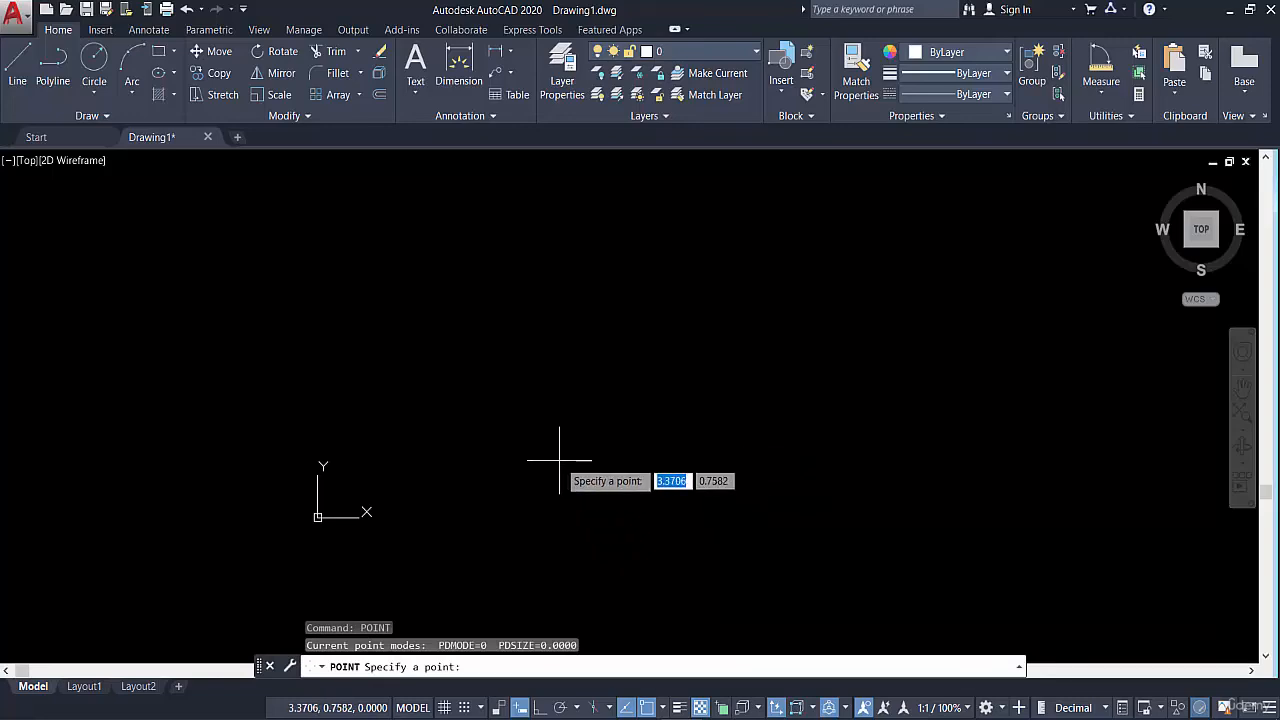
{"action": "left_click", "coordinate": [608, 300]}
{"action": "left_click", "coordinate": [571, 357]}
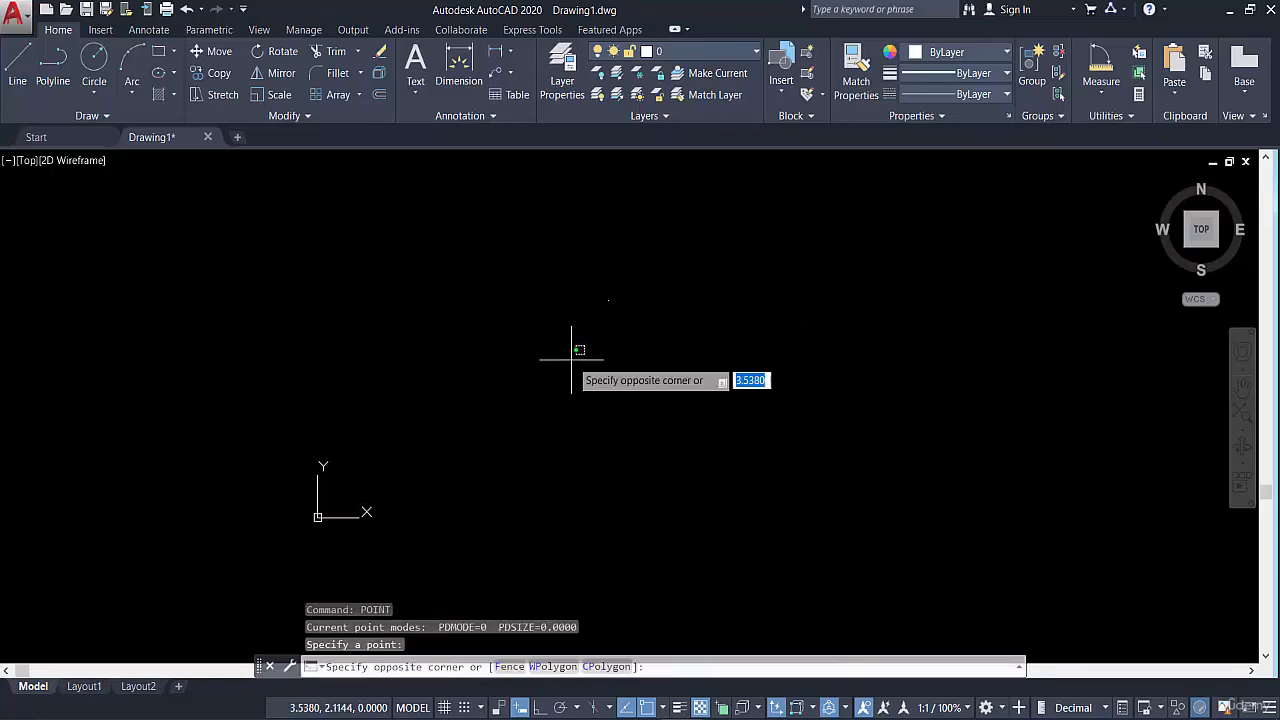
{"action": "left_click", "coordinate": [605, 378]}
{"action": "left_click", "coordinate": [634, 377]}
{"action": "left_click", "coordinate": [663, 337]}
{"action": "left_click", "coordinate": [665, 320]}
{"action": "left_click", "coordinate": [600, 358]}
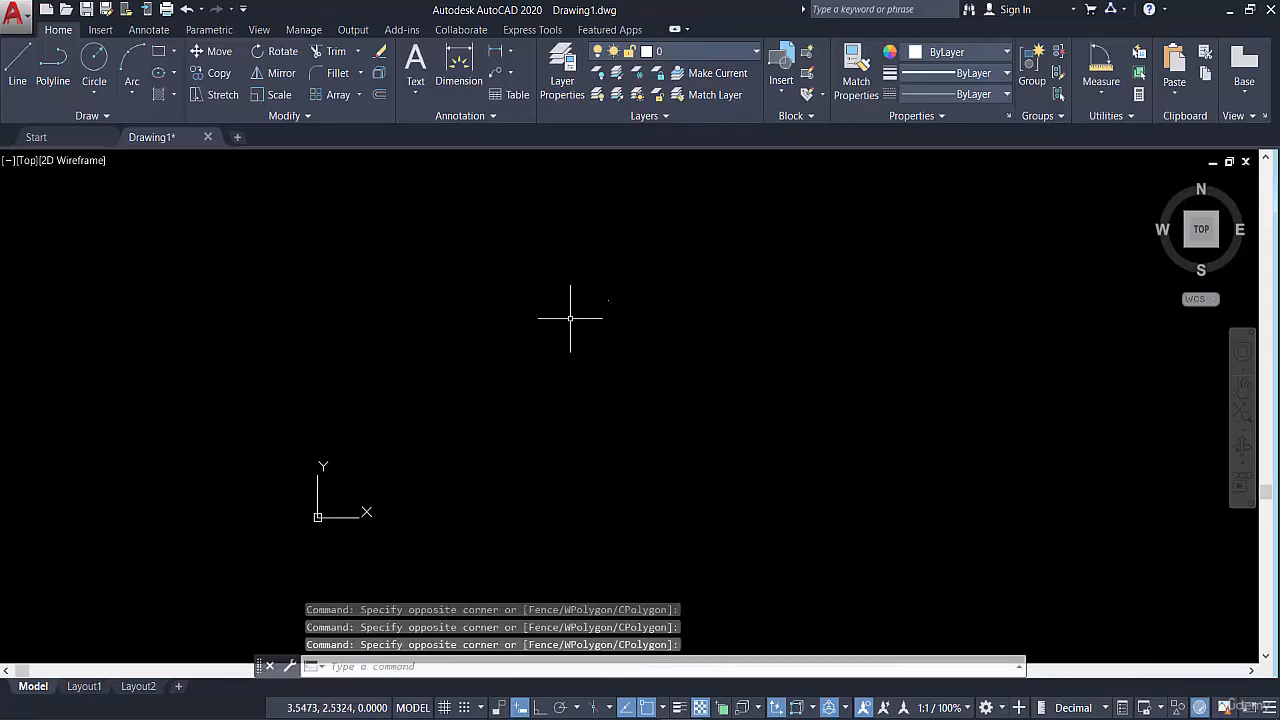
Select the single point with a window selection to examine its display at different zoom levels, and clear the selection
{"action": "left_click", "coordinate": [587, 289]}
{"action": "left_click", "coordinate": [622, 322]}
{"action": "scroll", "coordinate": [590, 286], "scroll_direction": "up", "scroll_amount": 5}
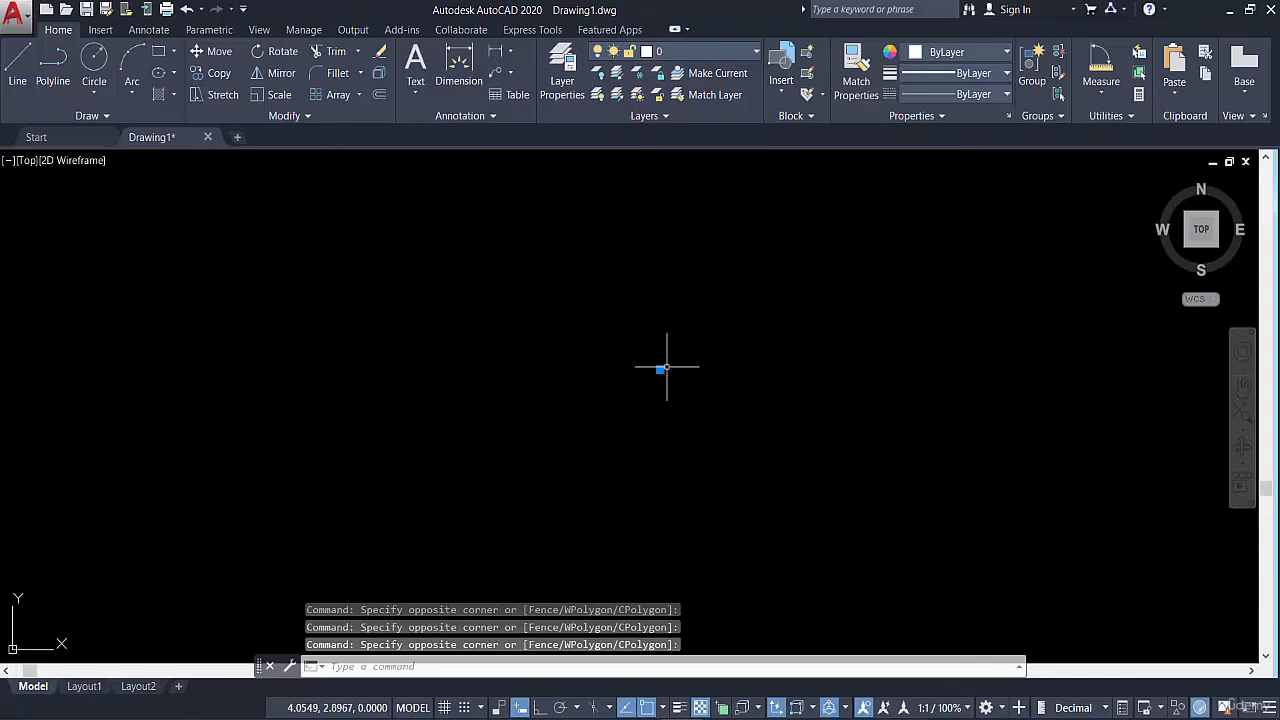
{"action": "scroll", "coordinate": [666, 397], "scroll_direction": "down", "scroll_amount": 8}
{"action": "scroll", "coordinate": [660, 415], "scroll_direction": "up", "scroll_amount": 5}
{"action": "scroll", "coordinate": [654, 277], "scroll_direction": "down", "scroll_amount": 3}
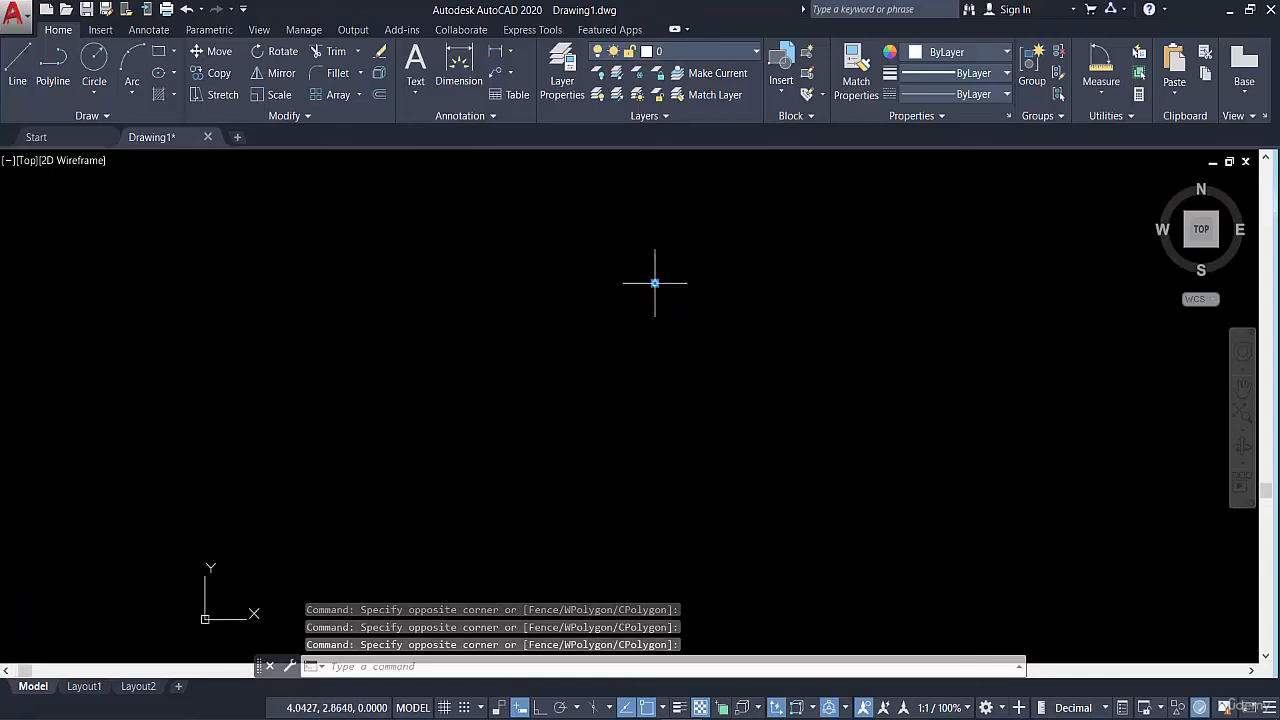
{"action": "key", "text": "Escape"}
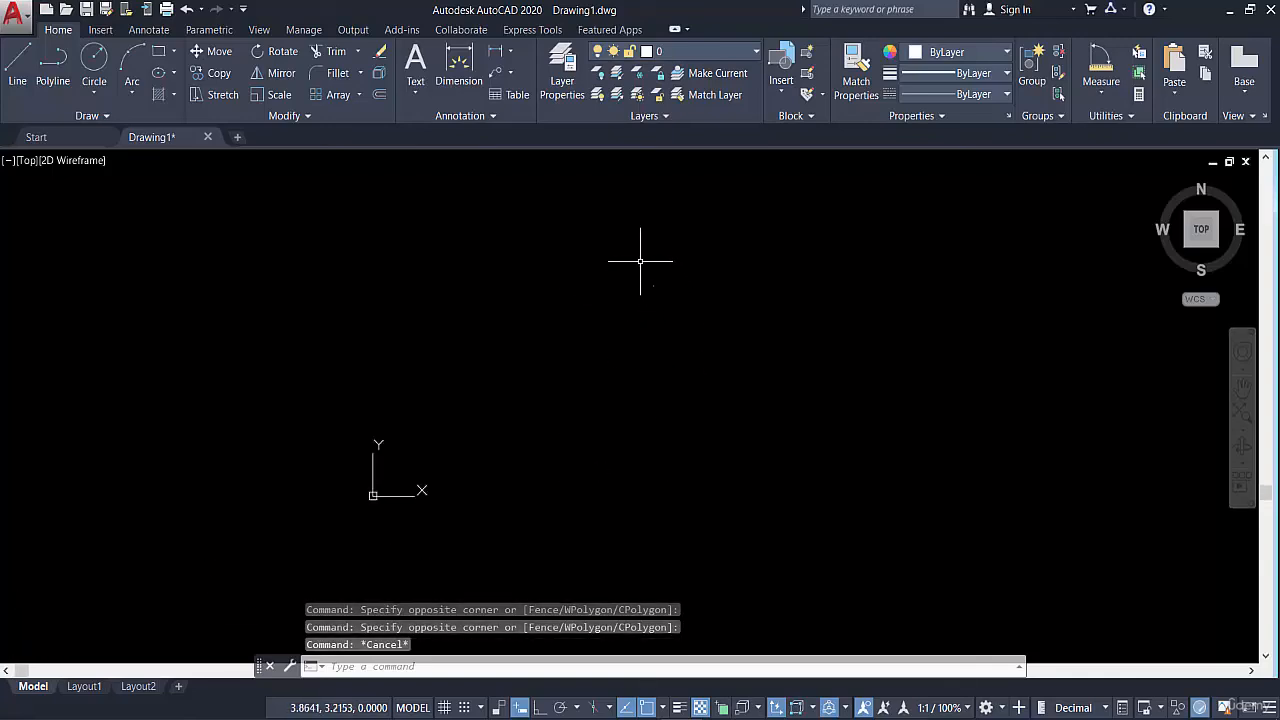
{"action": "left_click", "coordinate": [643, 257]}
{"action": "left_click", "coordinate": [714, 337]}
{"action": "key", "text": "Escape"}
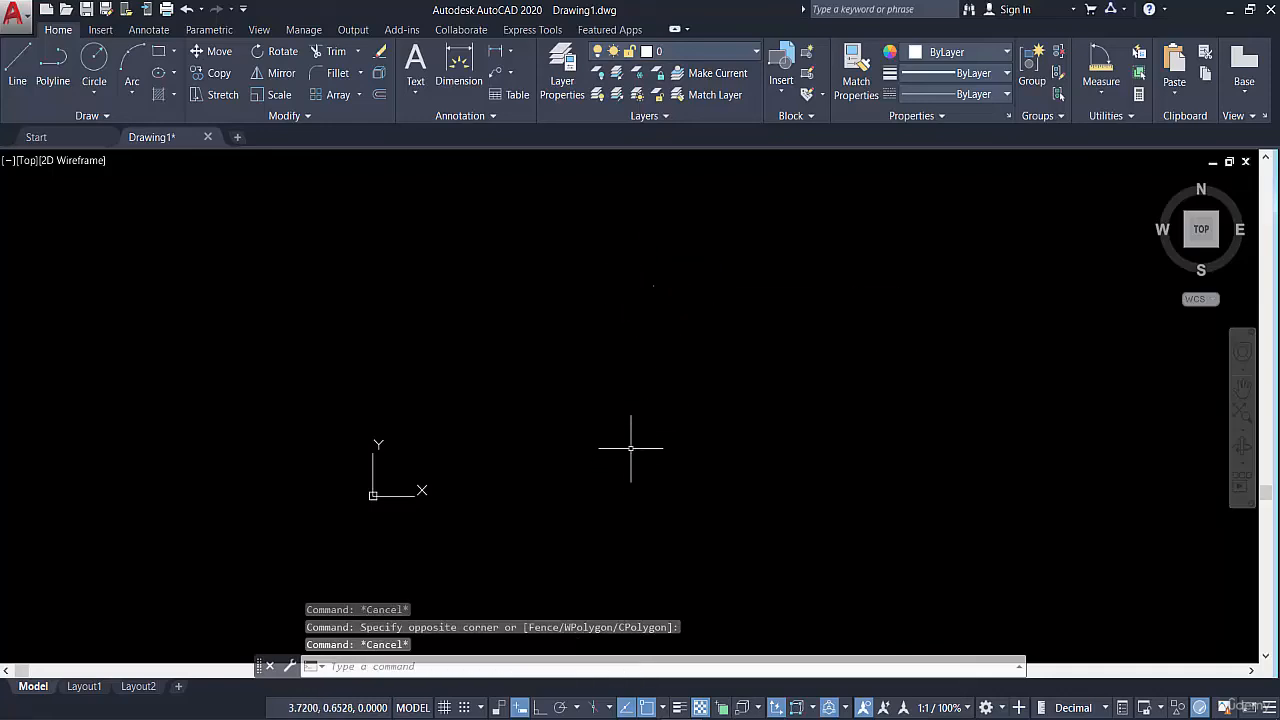
Place a second point just below the existing one with the PO command, and check both points with a window selection
{"action": "type", "text": "P"}
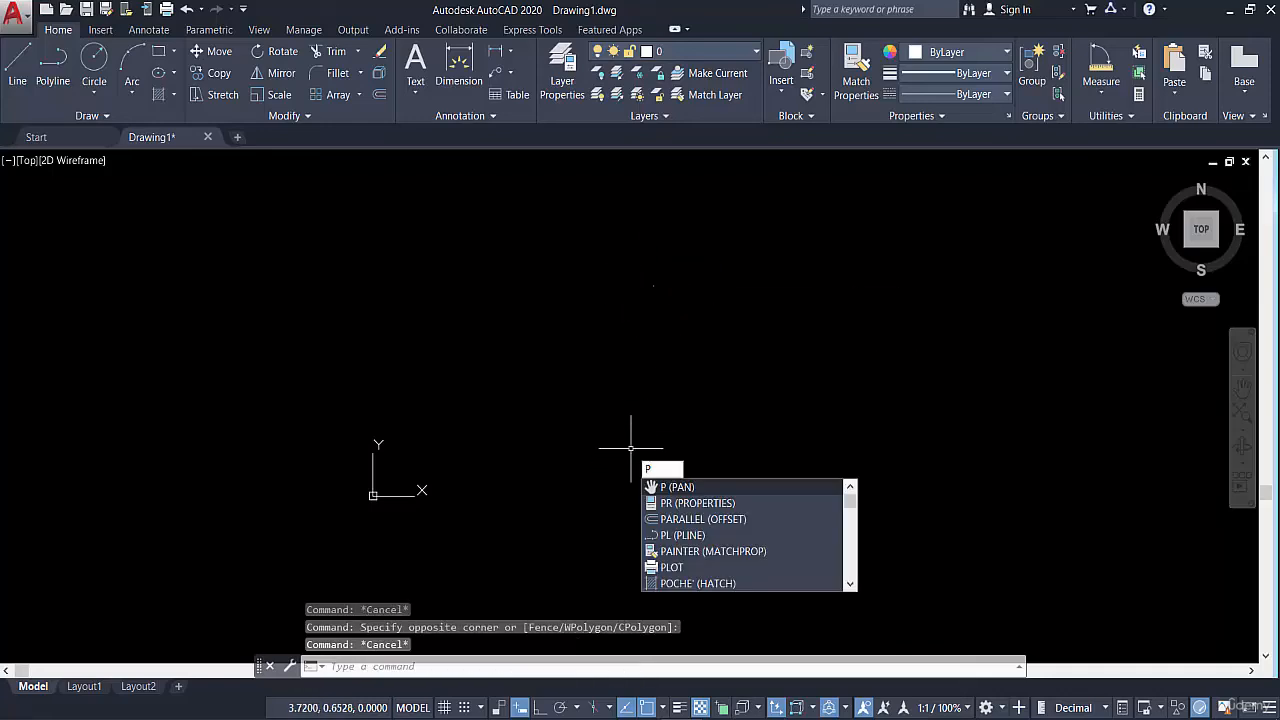
{"action": "type", "text": "TYPE"}
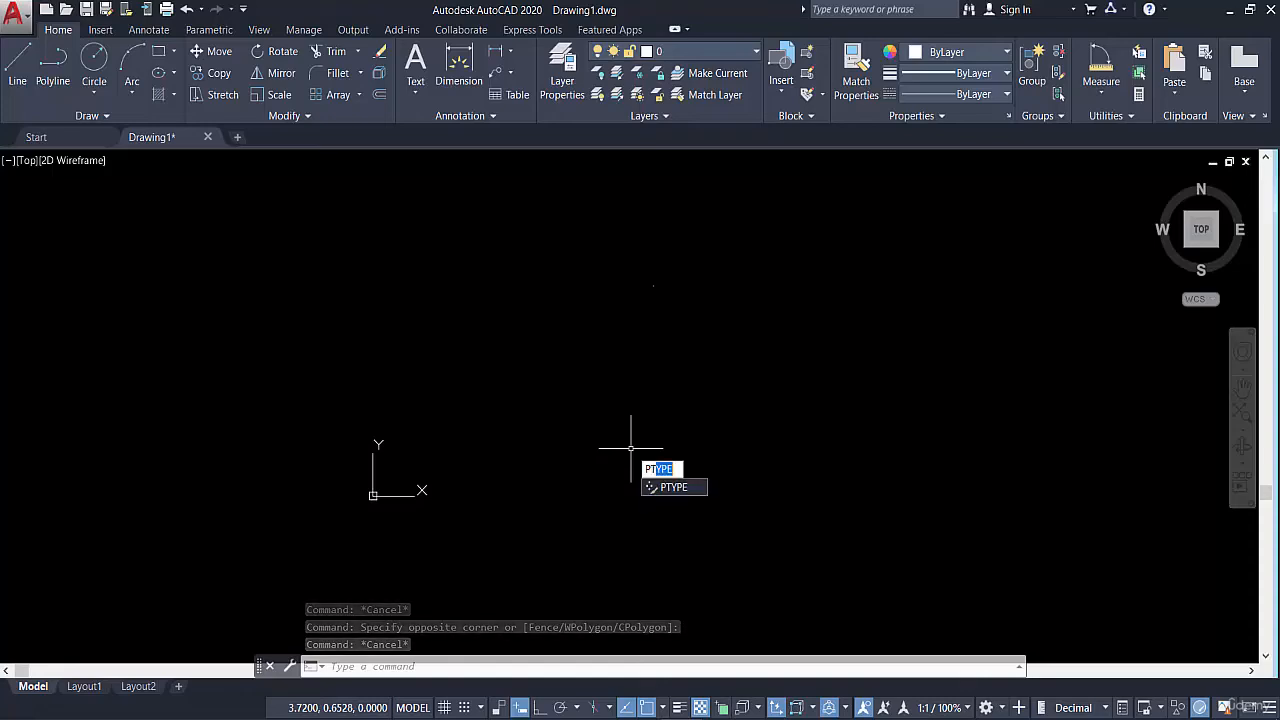
{"action": "key", "text": "BackSpace"}
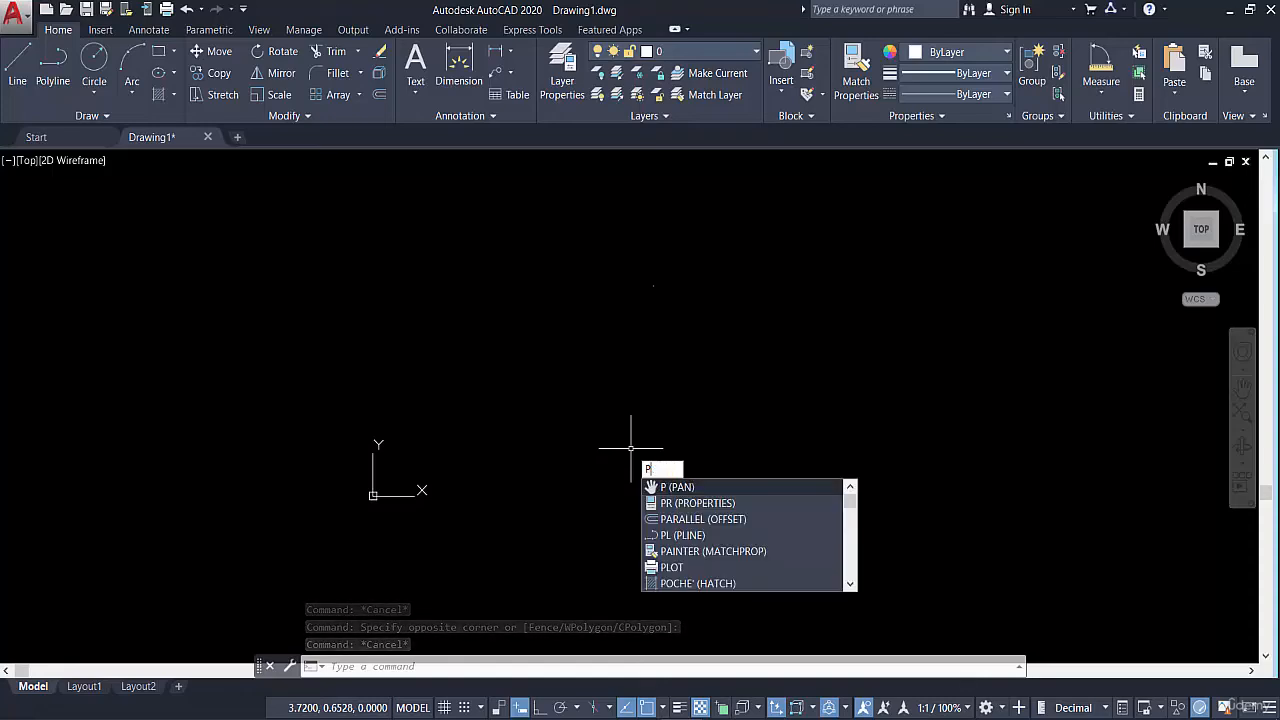
{"action": "type", "text": "T"}
{"action": "key", "text": "BackSpace"}
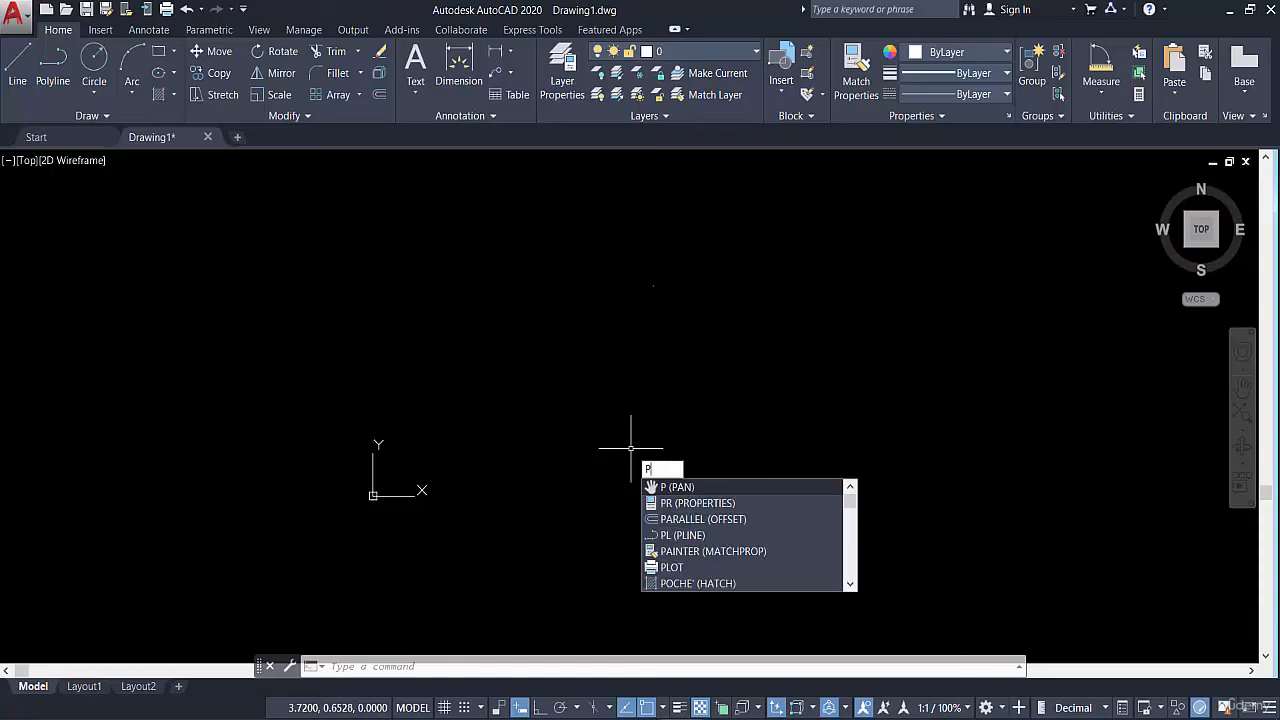
{"action": "type", "text": "O"}
{"action": "key", "text": "Return"}
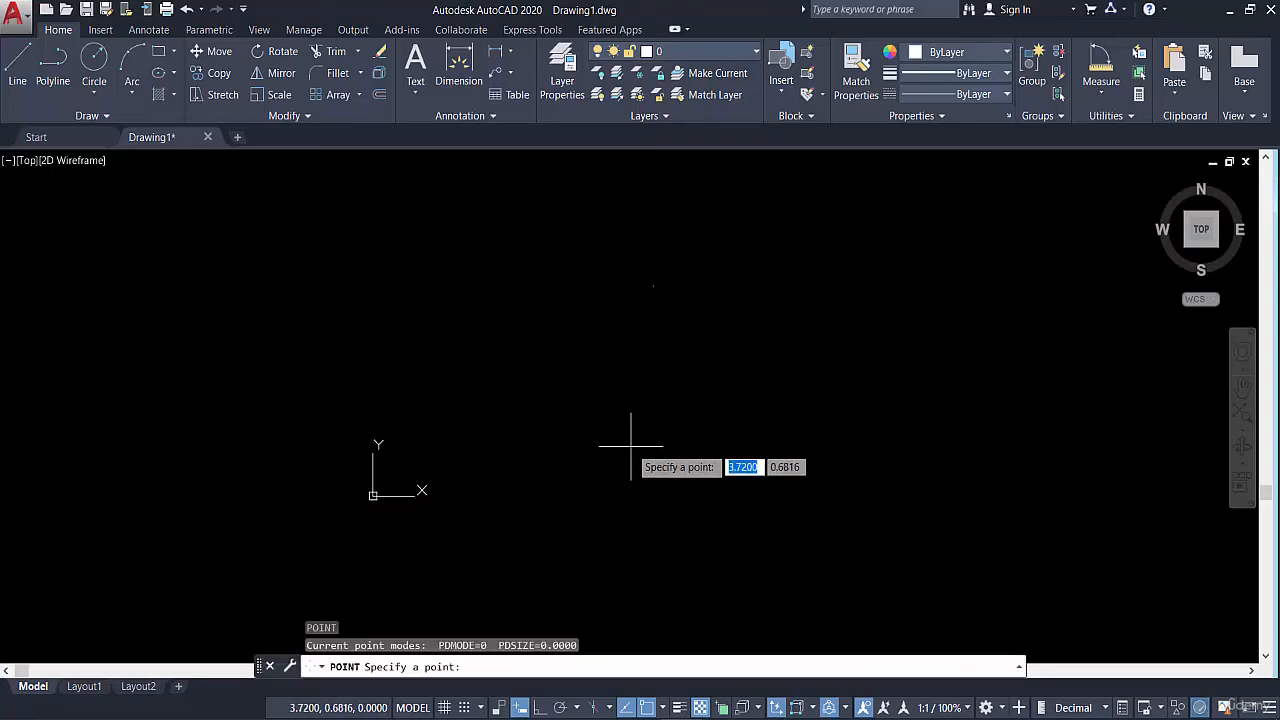
{"action": "left_click", "coordinate": [670, 309]}
{"action": "key", "text": "Escape"}
{"action": "left_click", "coordinate": [608, 238]}
{"action": "left_click", "coordinate": [676, 314]}
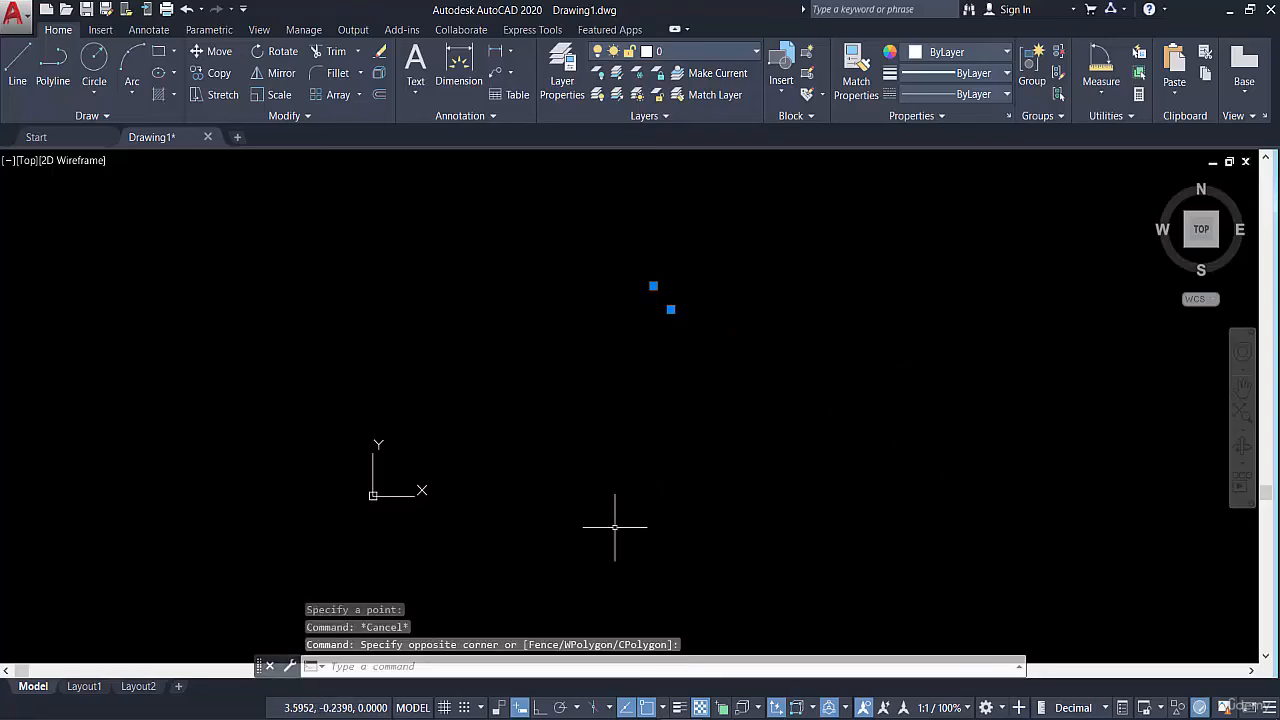
{"action": "key", "text": "Escape"}
Append "(PO)" to the "Draw single point" item on the PowerPoint slide and return to AutoCAD
{"action": "key", "text": "alt+Tab"}
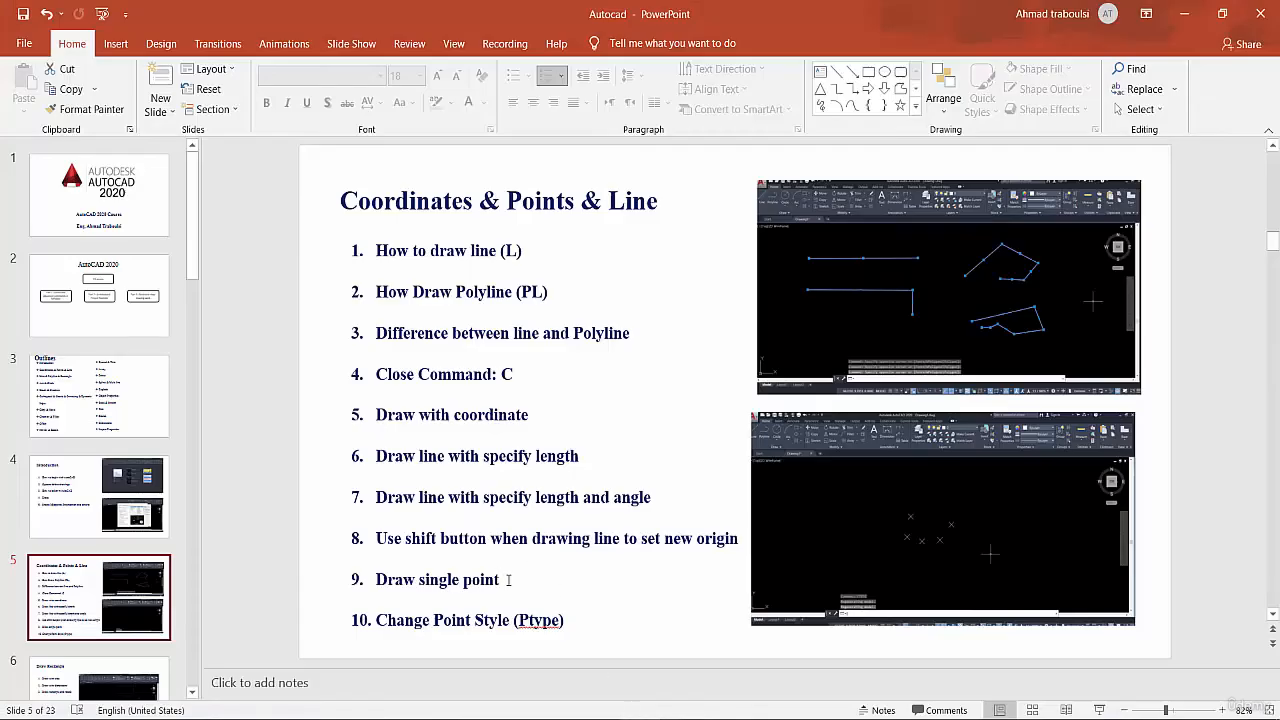
{"action": "left_click", "coordinate": [509, 579]}
{"action": "type", "text": "(PO"}
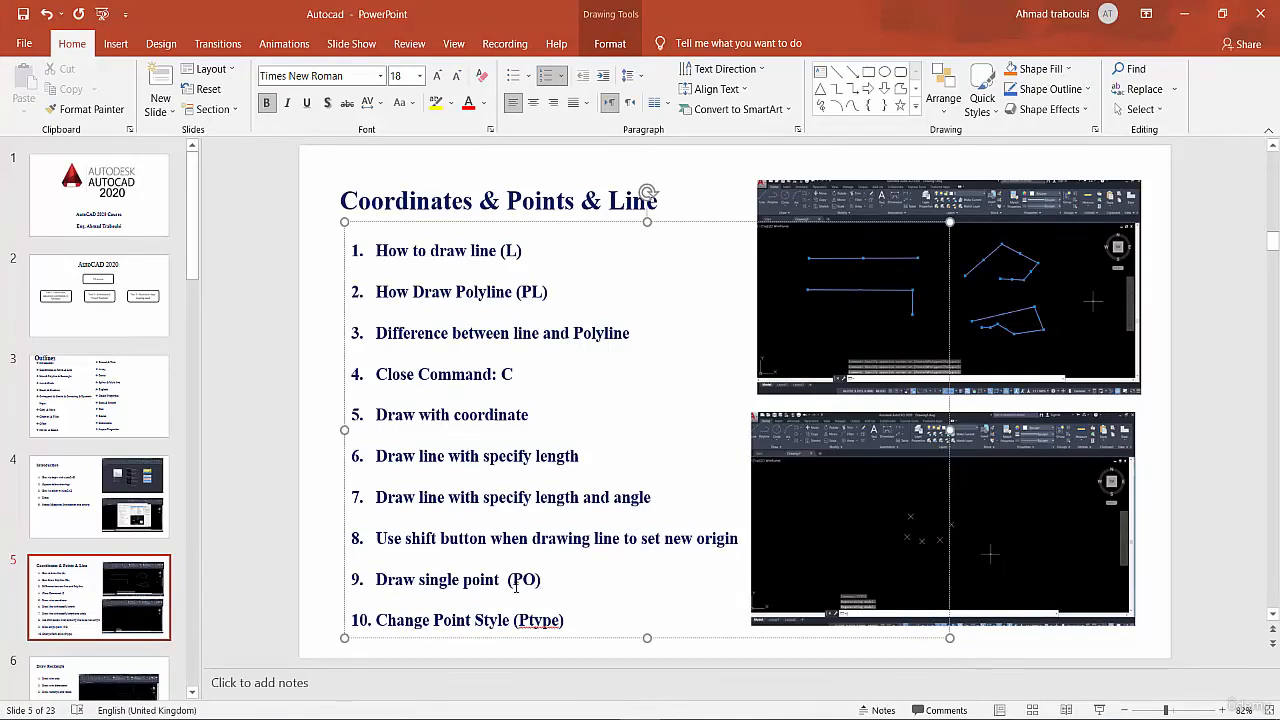
{"action": "key", "text": "alt+Tab"}
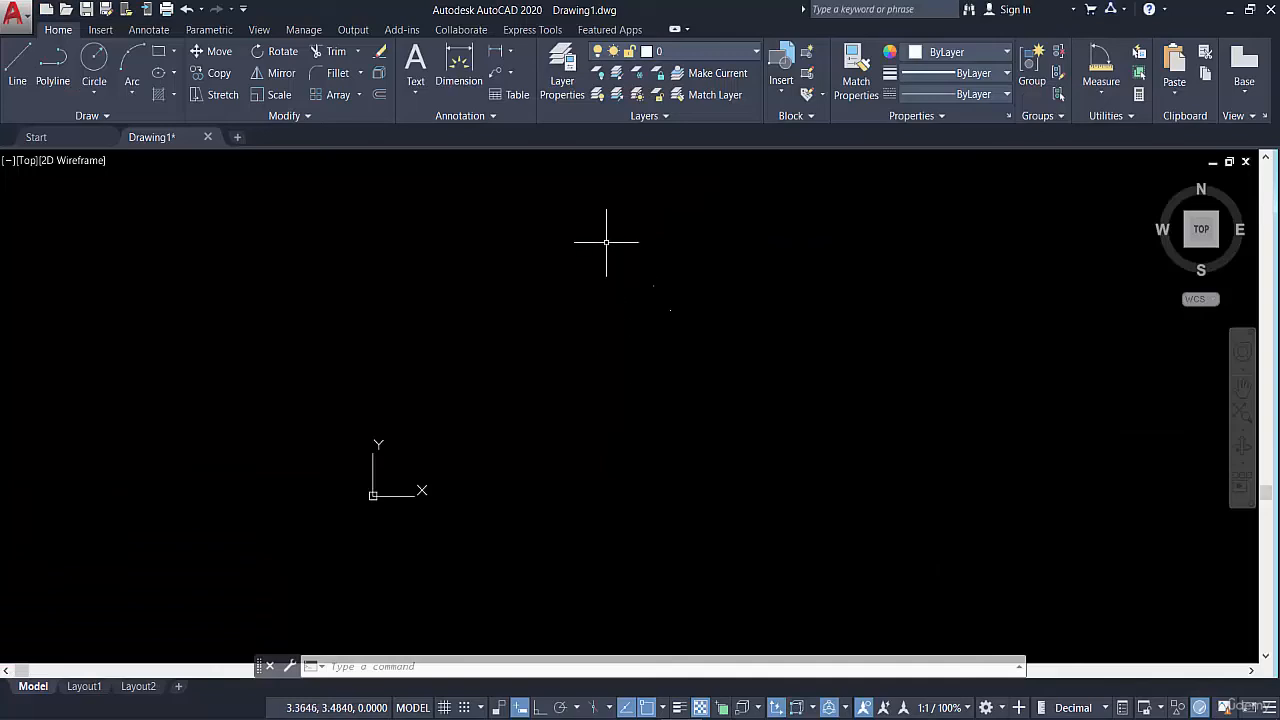
Window-select the two points to examine how they display, and clear the selection
{"action": "left_click", "coordinate": [609, 243]}
{"action": "left_click", "coordinate": [714, 331]}
{"action": "key", "text": "Escape"}
{"action": "scroll", "coordinate": [667, 300], "scroll_direction": "up", "scroll_amount": 4}
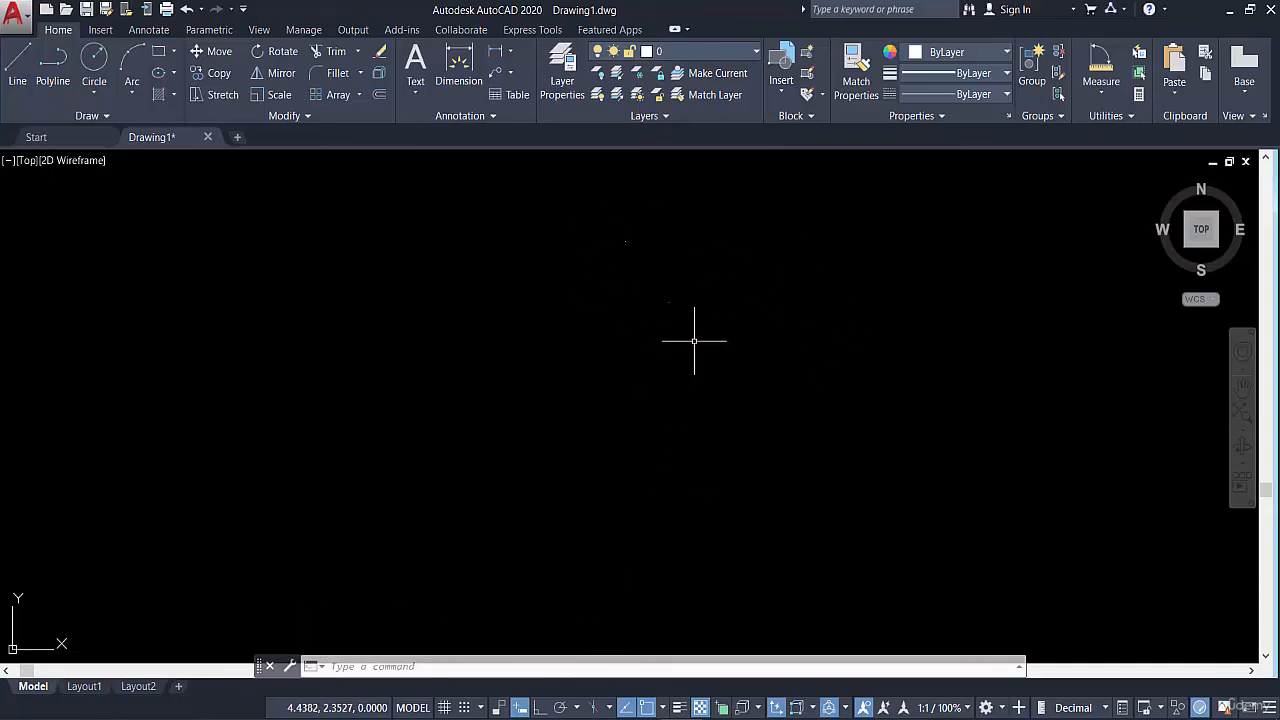
Set the point style to the plain X marker with the PTYPE command and check the points at different zoom levels
{"action": "type", "text": "PTYPE"}
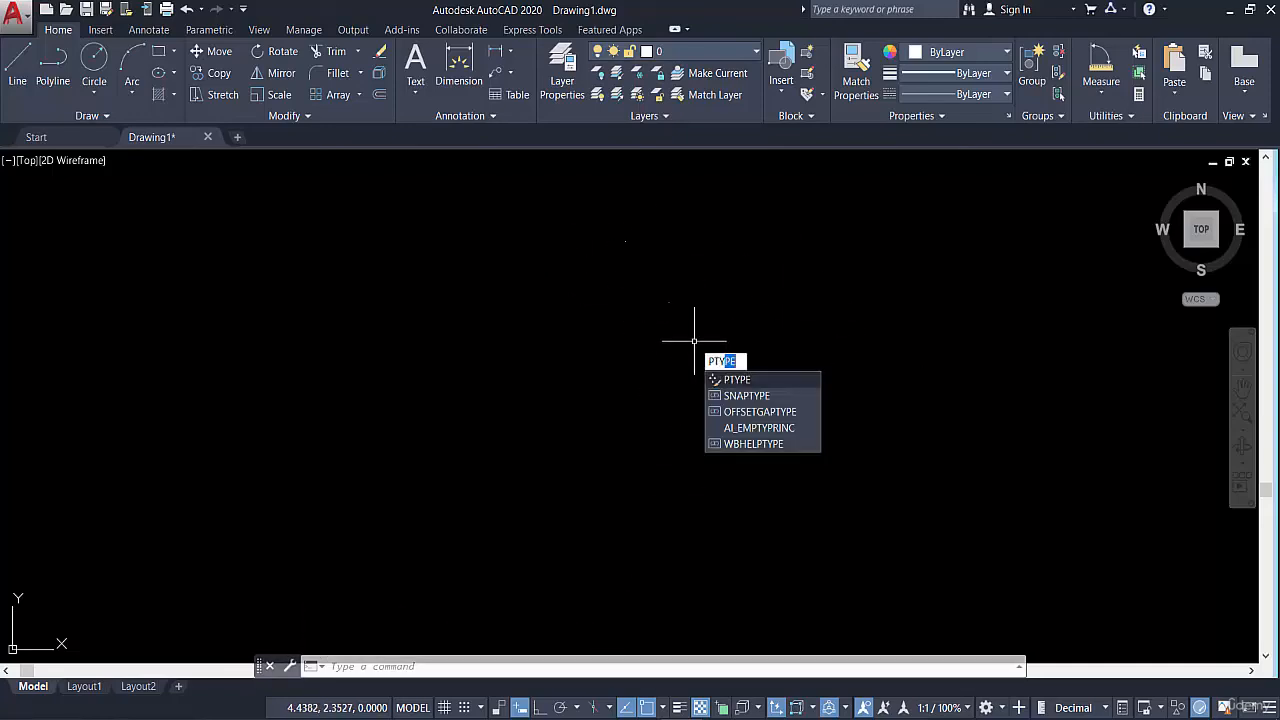
{"action": "left_click", "coordinate": [751, 383]}
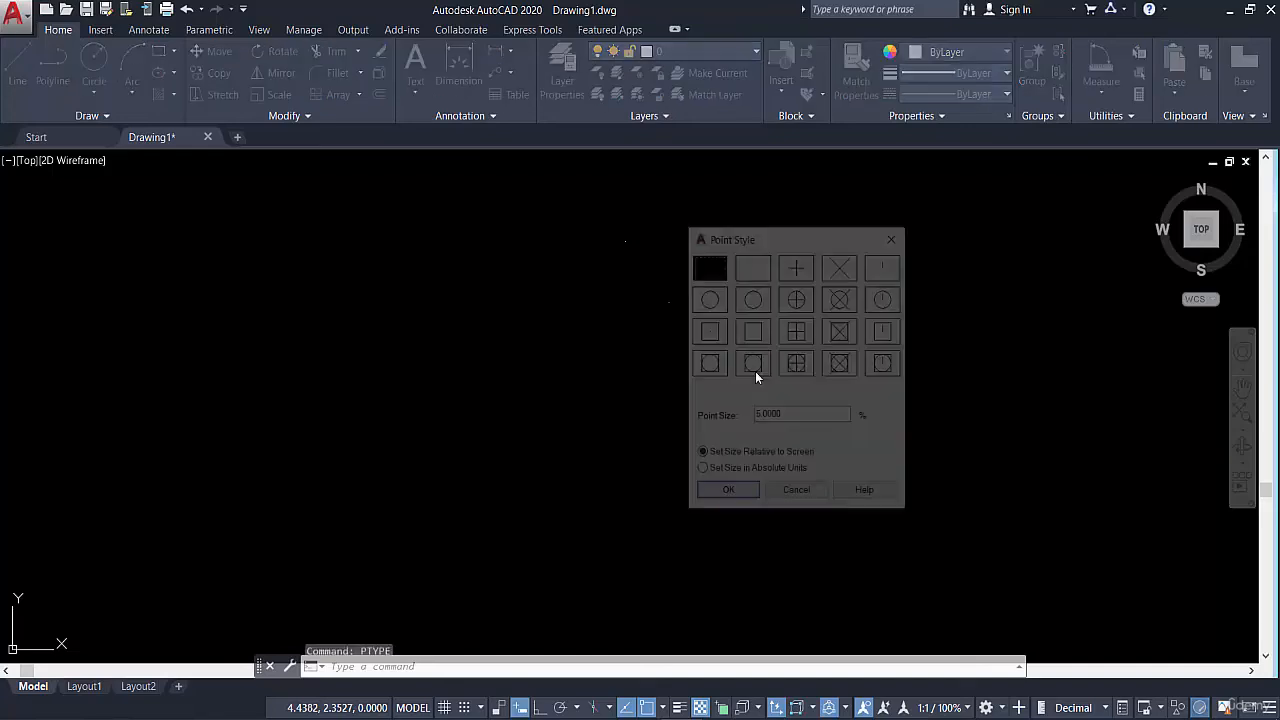
{"action": "left_click_drag", "start_coordinate": [742, 231], "coordinate": [832, 231]}
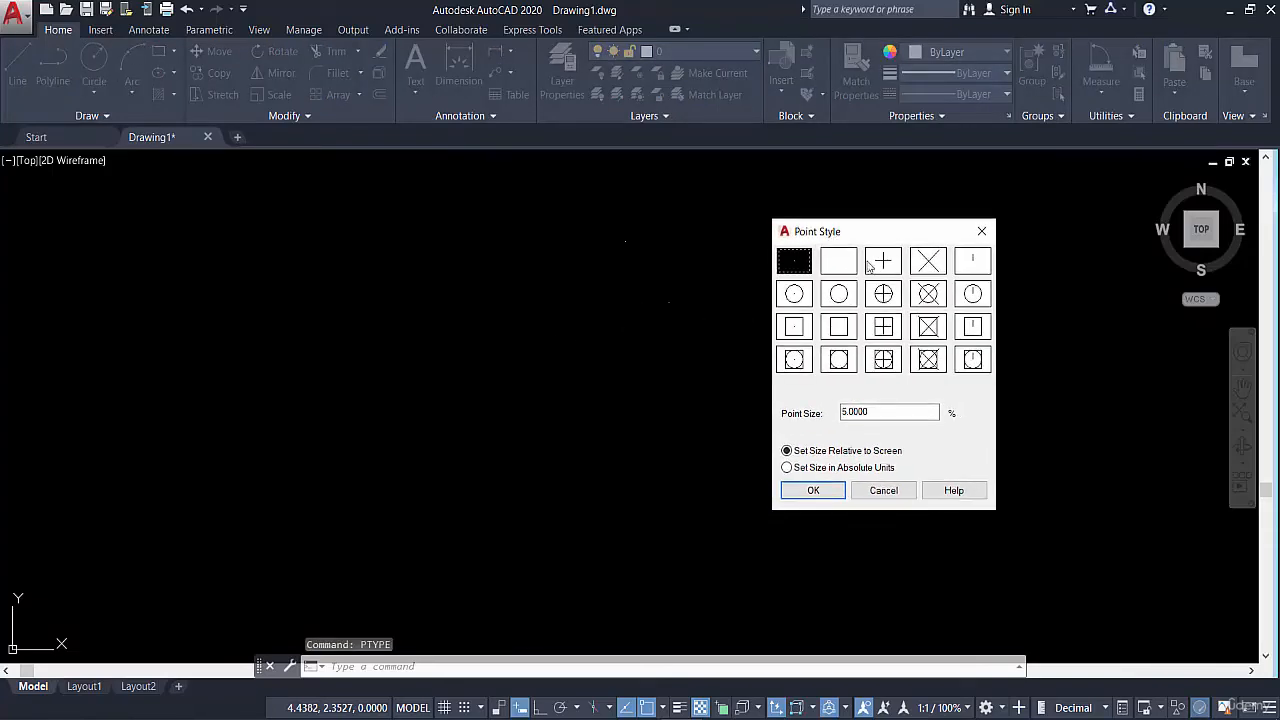
{"action": "left_click", "coordinate": [928, 262]}
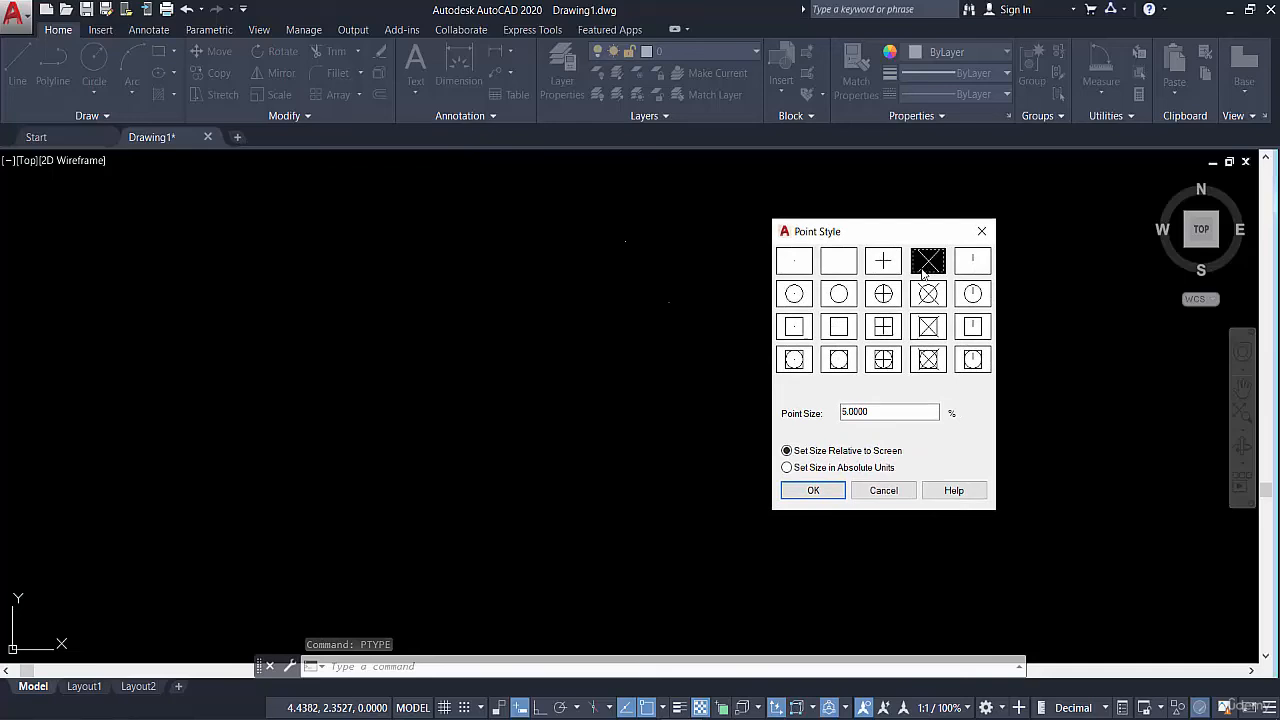
{"action": "left_click", "coordinate": [813, 490]}
{"action": "scroll", "coordinate": [719, 368], "scroll_direction": "down", "scroll_amount": 5}
{"action": "scroll", "coordinate": [687, 325], "scroll_direction": "up", "scroll_amount": 5}
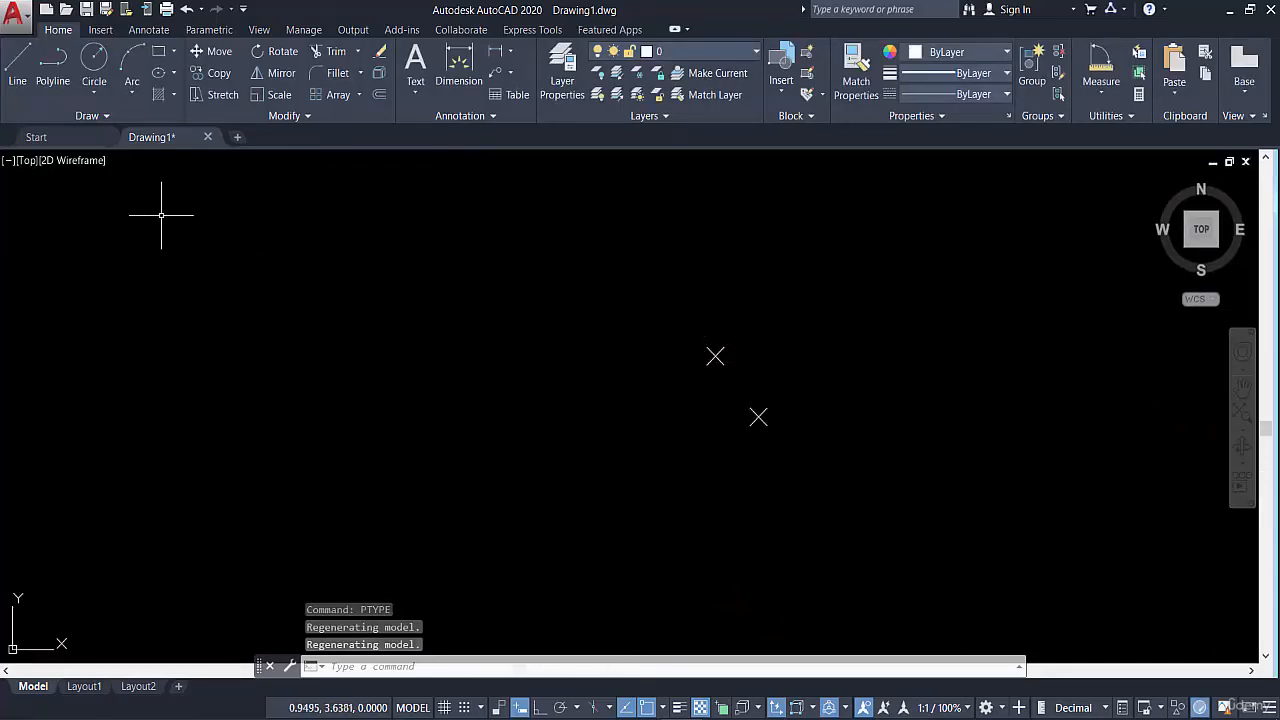
Place twelve scattered points around and below the existing two with the Multiple Points command, and end the command
{"action": "left_click", "coordinate": [104, 116]}
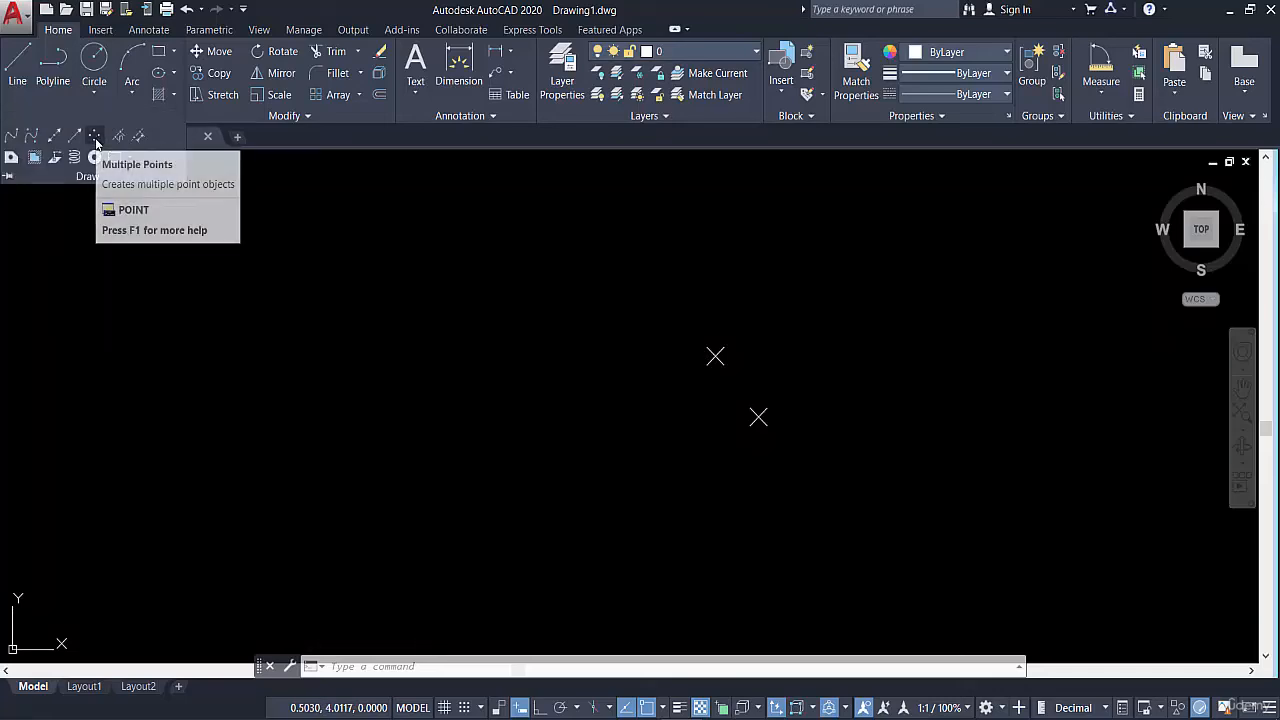
{"action": "left_click", "coordinate": [96, 143]}
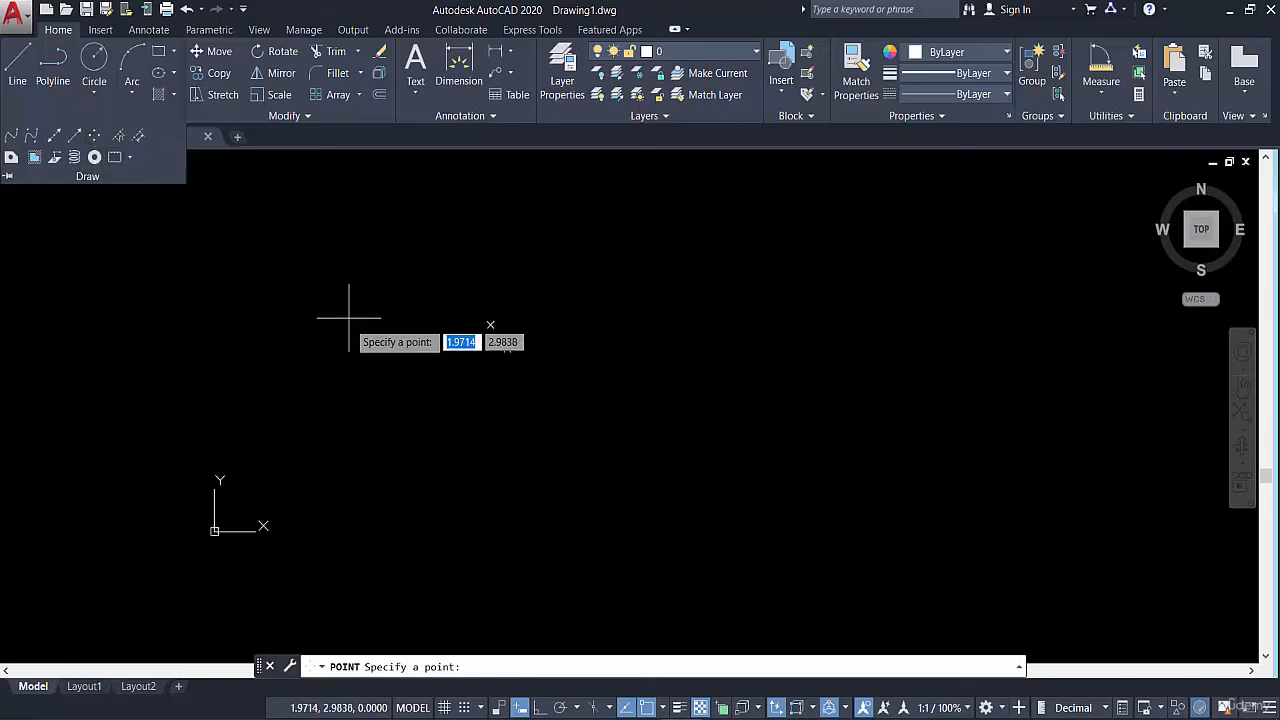
{"action": "left_click", "coordinate": [365, 388]}
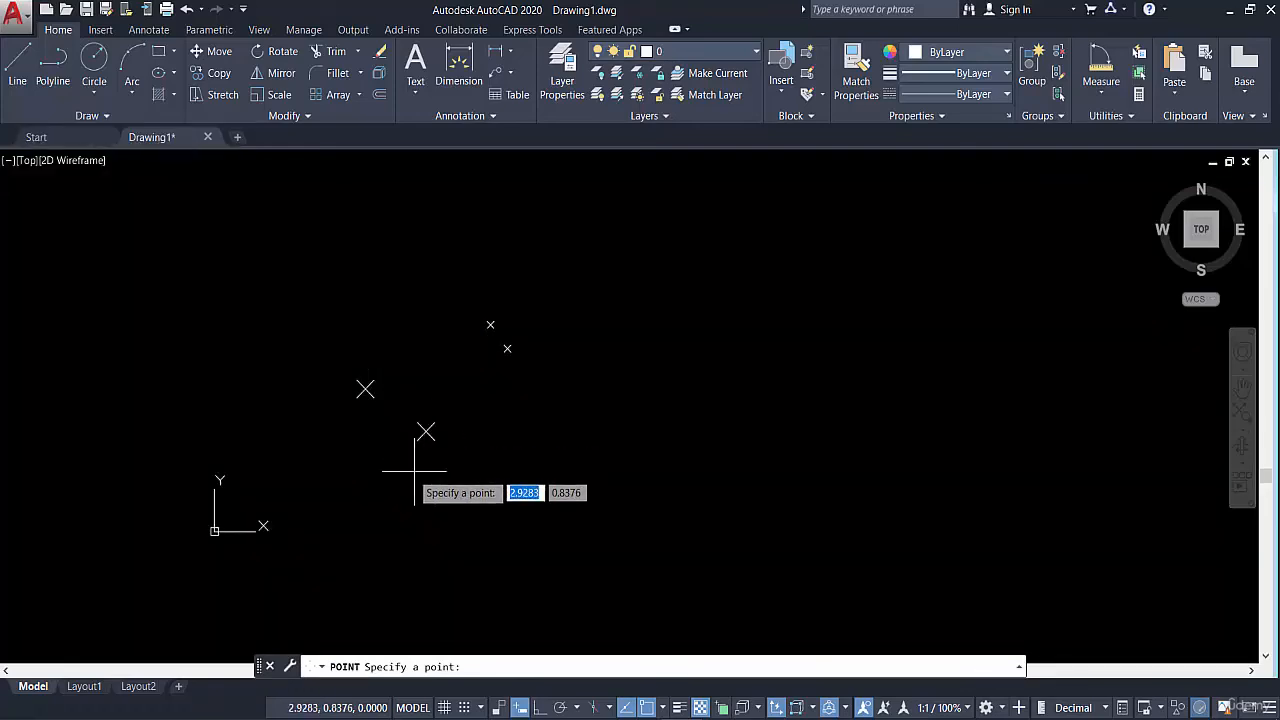
{"action": "left_click", "coordinate": [426, 431]}
{"action": "left_click", "coordinate": [408, 476]}
{"action": "left_click", "coordinate": [362, 469]}
{"action": "left_click", "coordinate": [302, 422]}
{"action": "left_click", "coordinate": [295, 366]}
{"action": "left_click", "coordinate": [319, 326]}
{"action": "left_click", "coordinate": [354, 313]}
{"action": "left_click", "coordinate": [420, 341]}
{"action": "left_click", "coordinate": [467, 397]}
{"action": "left_click", "coordinate": [500, 447]}
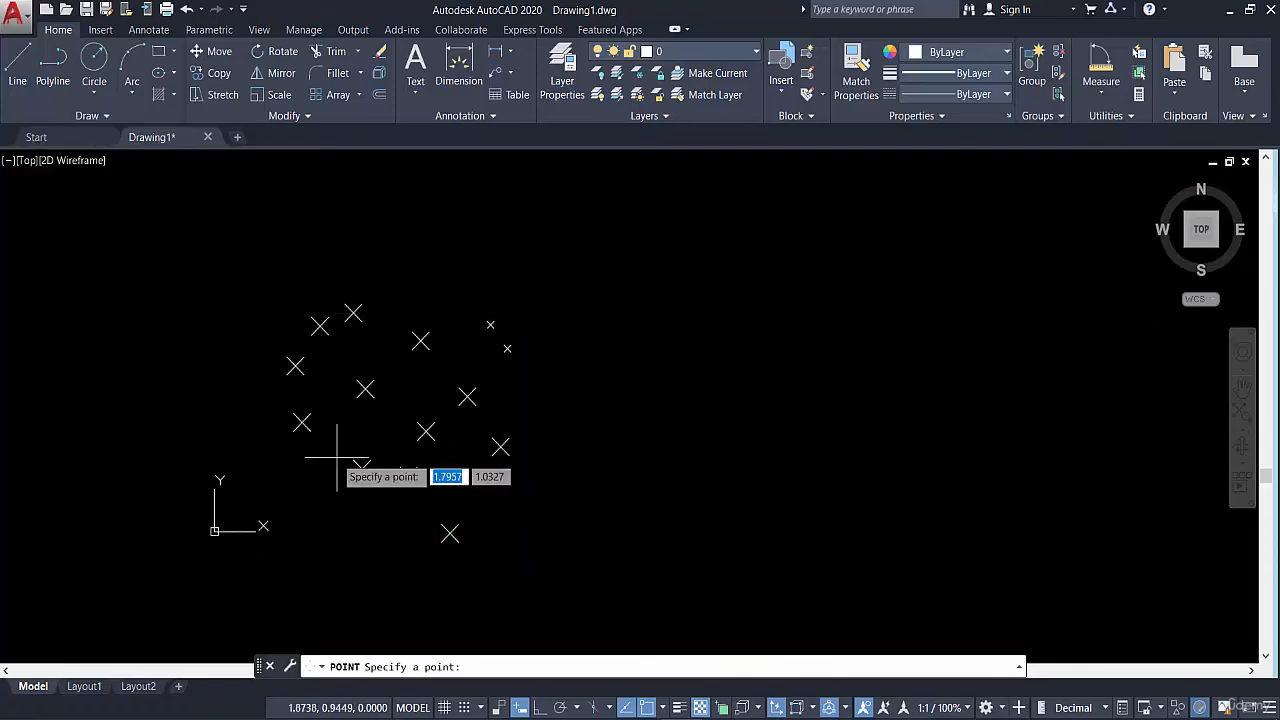
{"action": "left_click", "coordinate": [449, 535]}
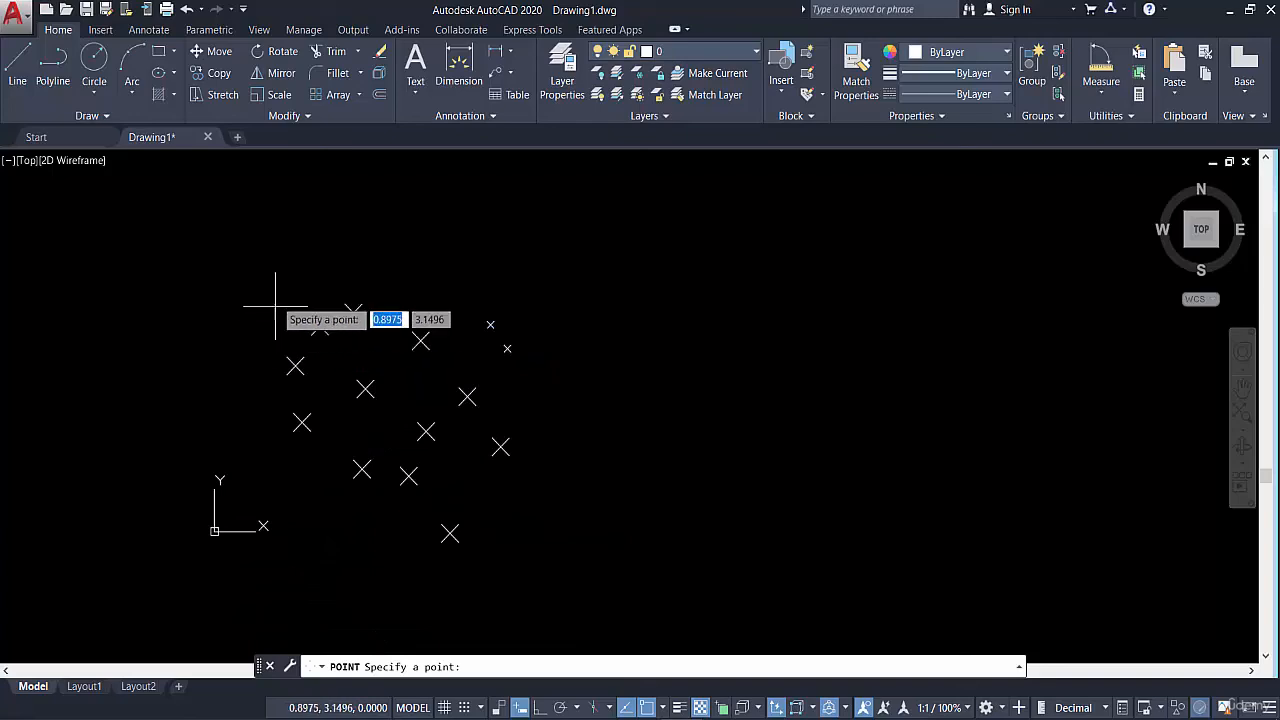
{"action": "key", "text": "Escape"}
Delete all the scattered points with a window selection
{"action": "left_click", "coordinate": [271, 254]}
{"action": "left_click", "coordinate": [591, 570]}
{"action": "key", "text": "Delete"}
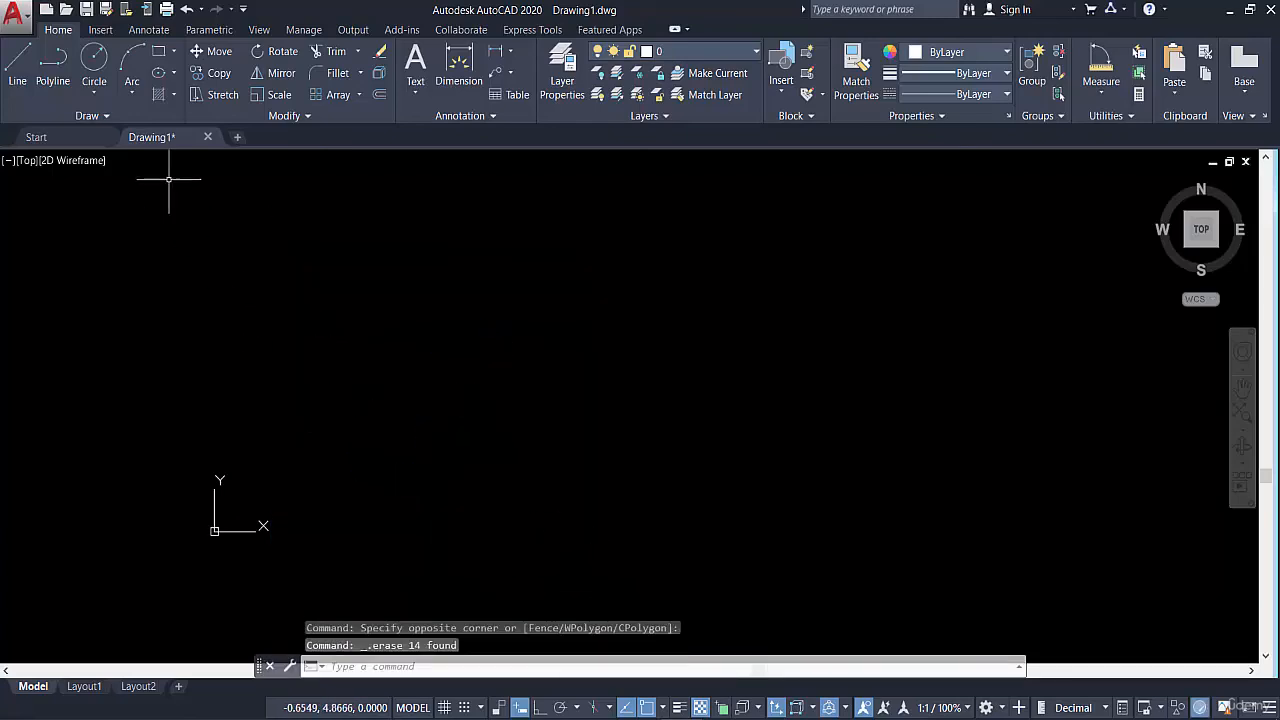
Place one point at about 2, 1 with Multiple Points, end the command, and select it briefly to inspect it
{"action": "left_click", "coordinate": [105, 119]}
{"action": "left_click", "coordinate": [112, 155]}
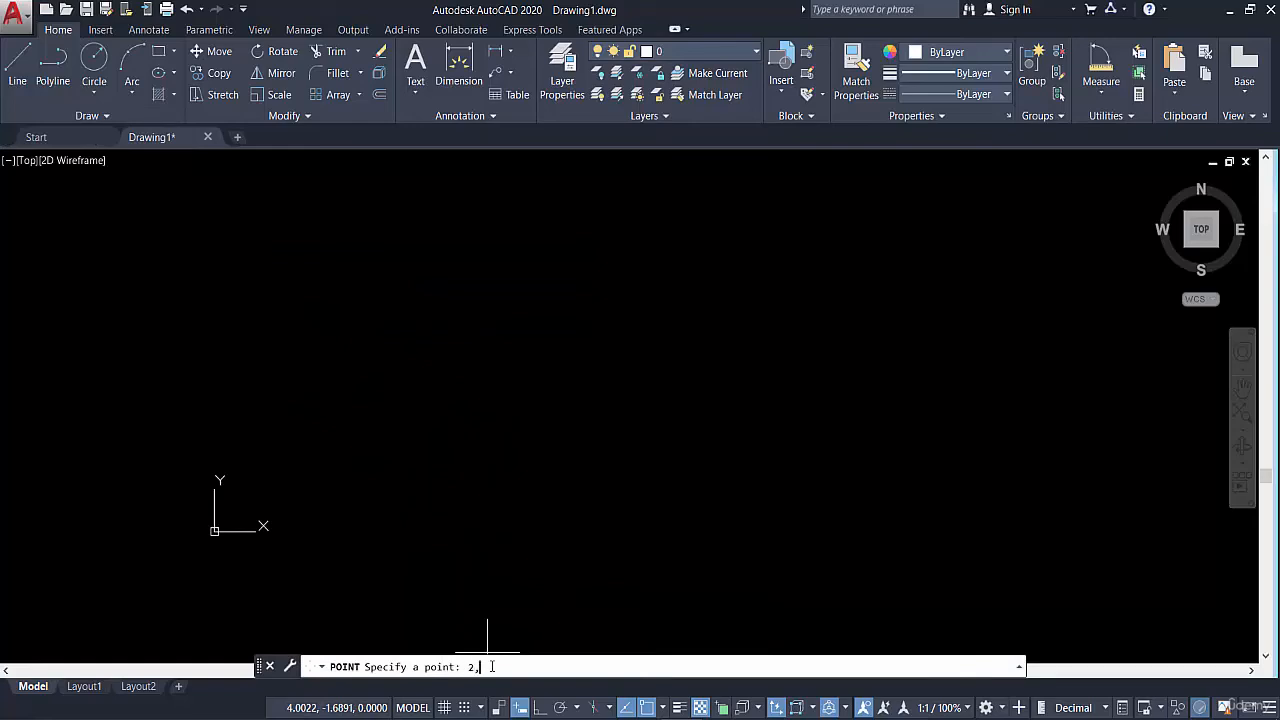
{"action": "key", "text": "Escape"}
{"action": "left_click", "coordinate": [350, 460]}
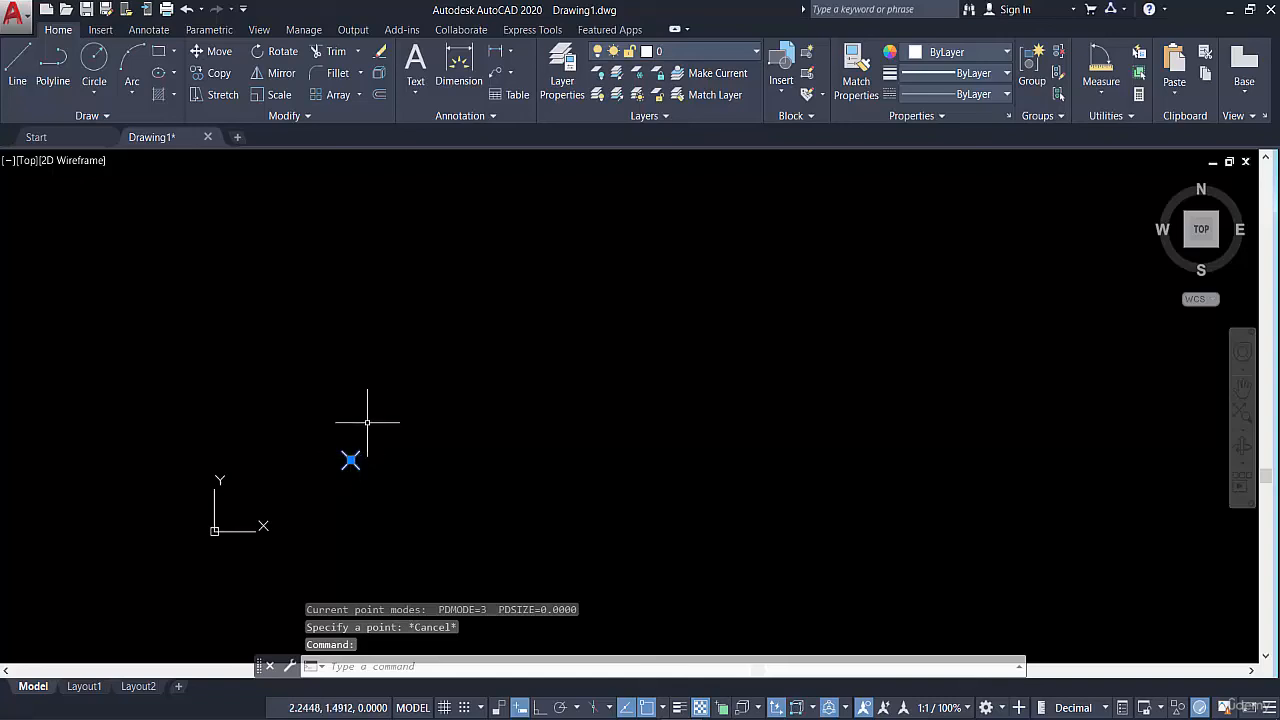
{"action": "key", "text": "Escape"}
Delete the lone point near the origin with a window selection
{"action": "middle_click_drag", "start_coordinate": [371, 420], "coordinate": [420, 358]}
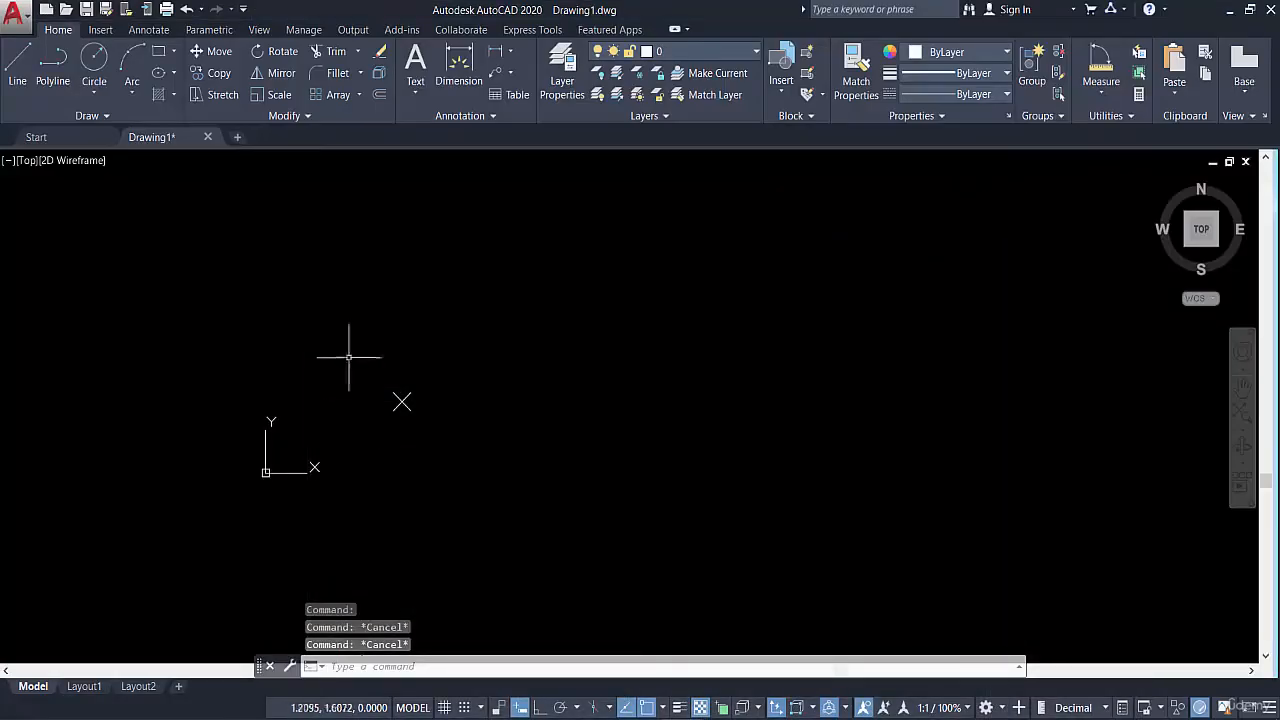
{"action": "left_click_drag", "start_coordinate": [351, 354], "coordinate": [430, 440]}
{"action": "key", "text": "Delete"}
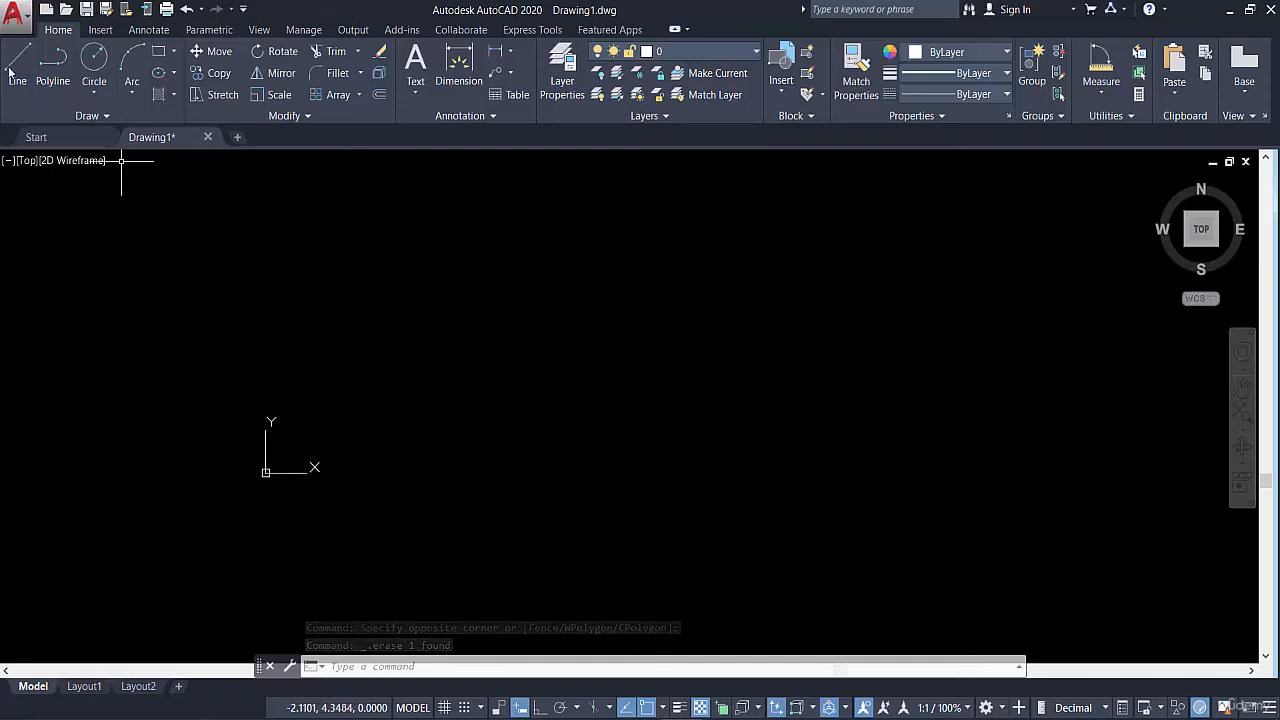
Place four points at the rectangle corners 2,1, 4,1, 2,4 and 4,4 with Multiple Points, and end the command
{"action": "left_click", "coordinate": [88, 116]}
{"action": "left_click", "coordinate": [94, 135]}
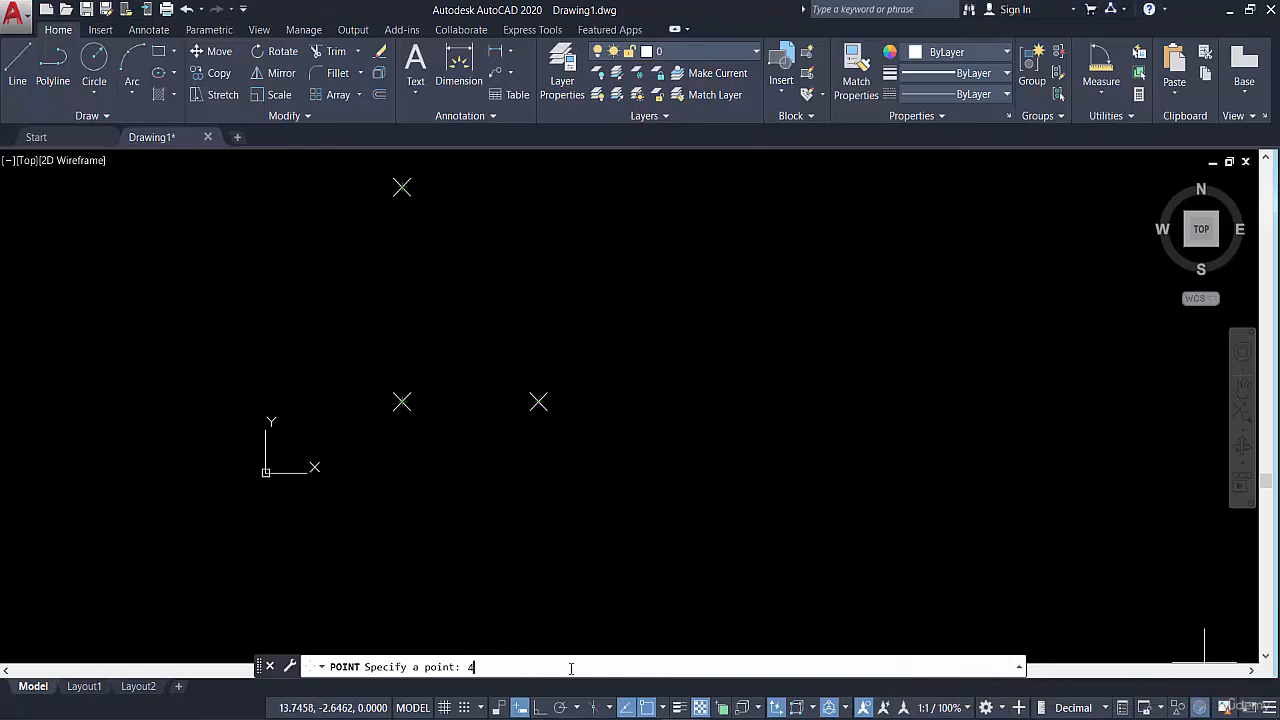
{"action": "key", "text": "Return"}
{"action": "middle_click_drag", "start_coordinate": [557, 531], "coordinate": [745, 568]}
{"action": "key", "text": "Escape"}
{"action": "key", "text": "Escape"}
{"action": "key", "text": "Escape"}
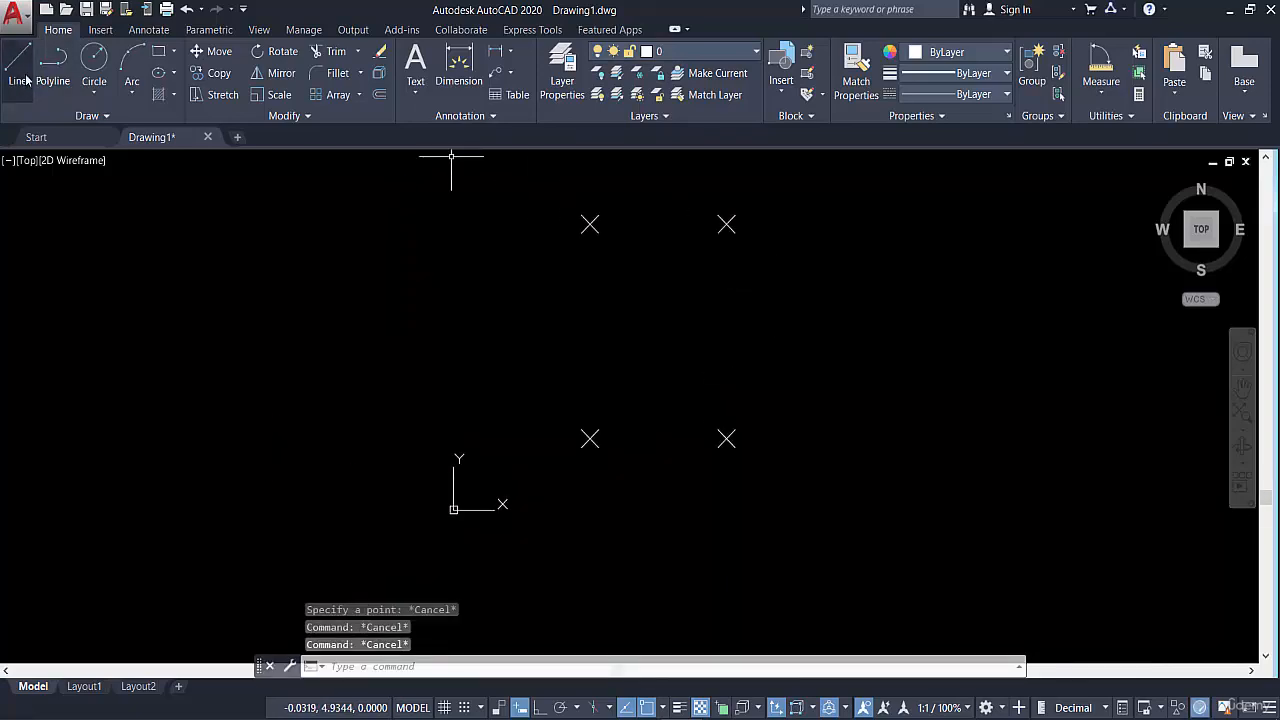
Draw a rectangular polyline through the four points, starting and ending at the upper-left point, and end the command
{"action": "left_click", "coordinate": [53, 65]}
{"action": "left_click", "coordinate": [590, 224]}
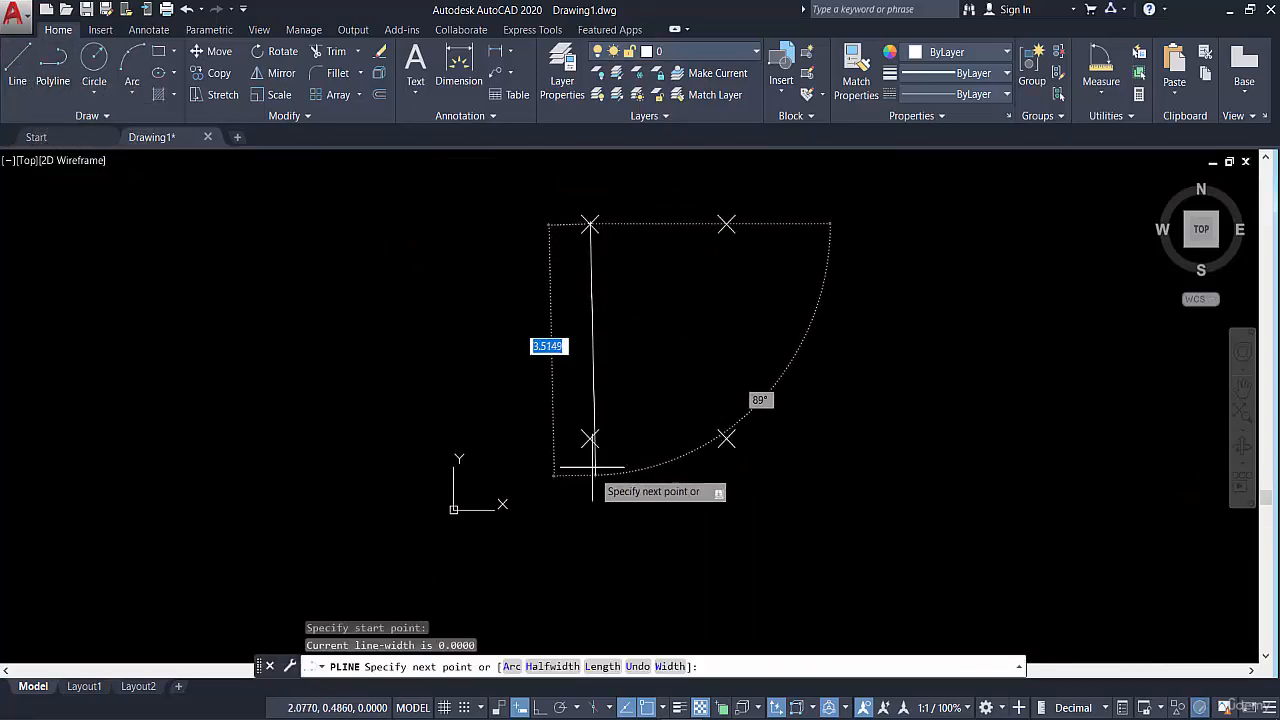
{"action": "left_click", "coordinate": [590, 438]}
{"action": "left_click", "coordinate": [726, 438]}
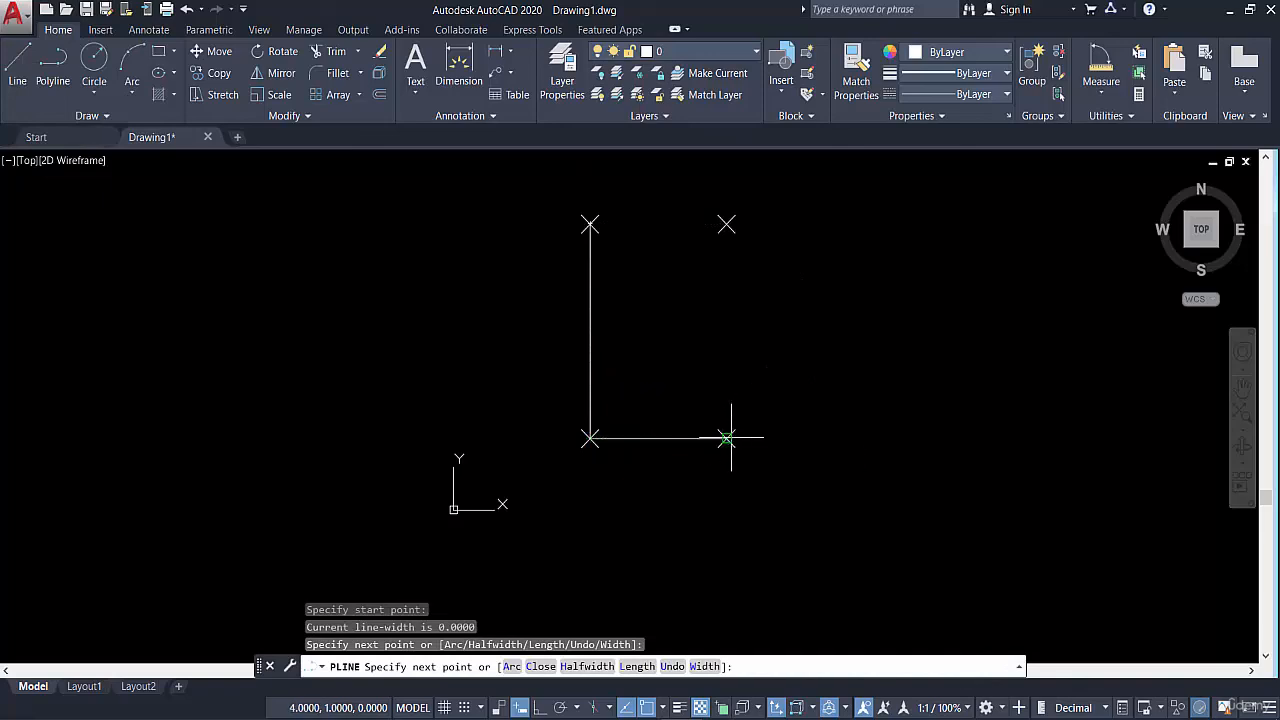
{"action": "left_click", "coordinate": [726, 224]}
{"action": "left_click", "coordinate": [590, 224]}
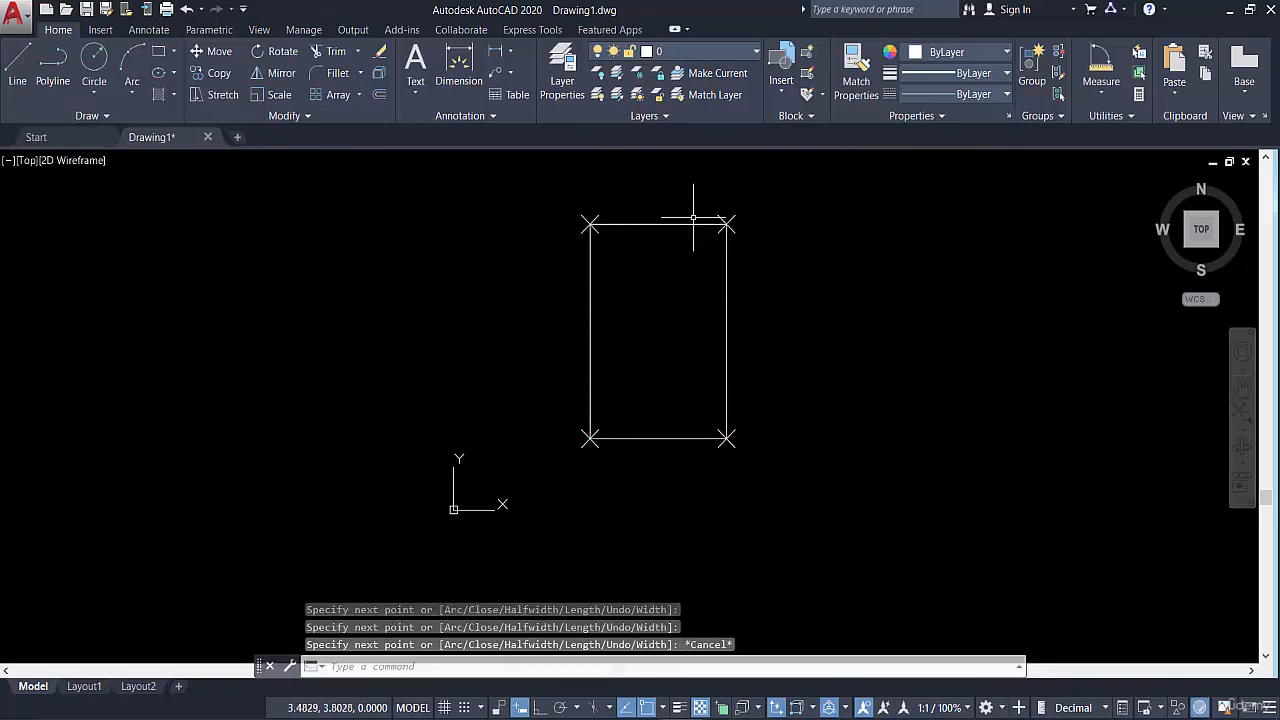
{"action": "key", "text": "Escape"}
{"action": "middle_click_drag", "start_coordinate": [676, 316], "coordinate": [689, 358]}
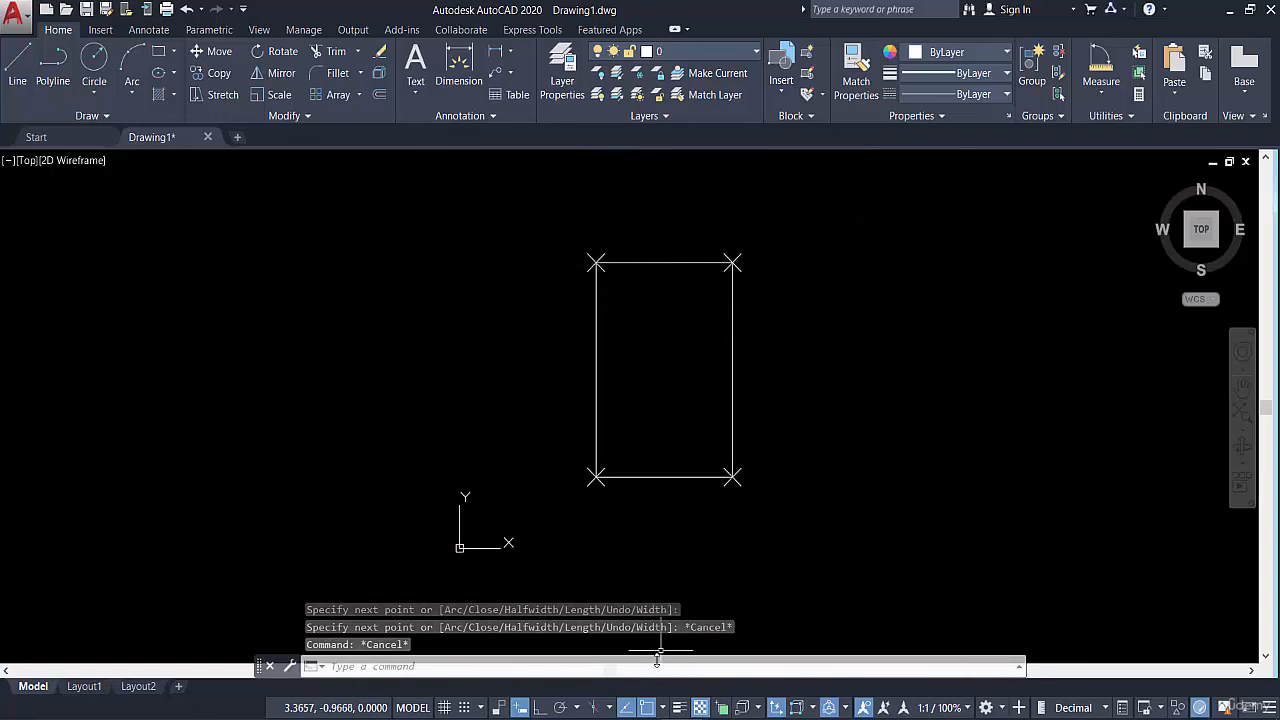
{"action": "left_click", "coordinate": [660, 717]}
{"action": "left_click", "coordinate": [1213, 665]}
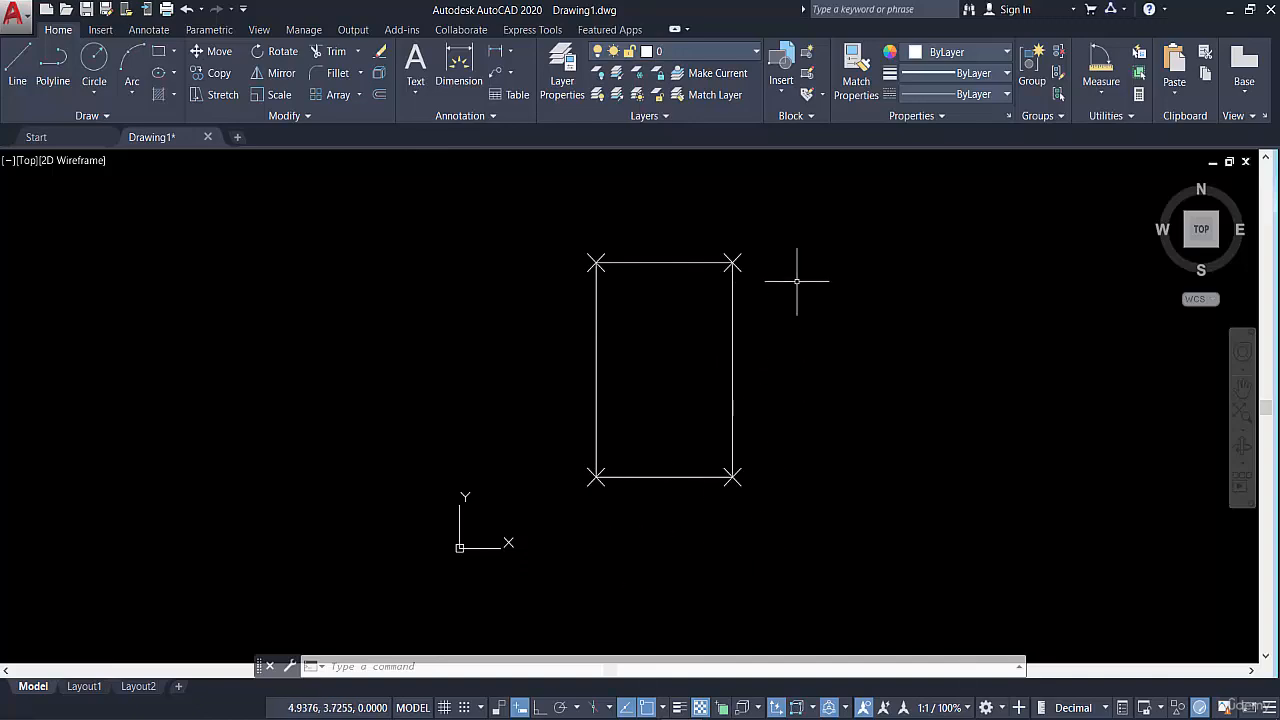
Delete the rectangular polyline and its four corner points with a crossing selection
{"action": "left_click", "coordinate": [755, 231]}
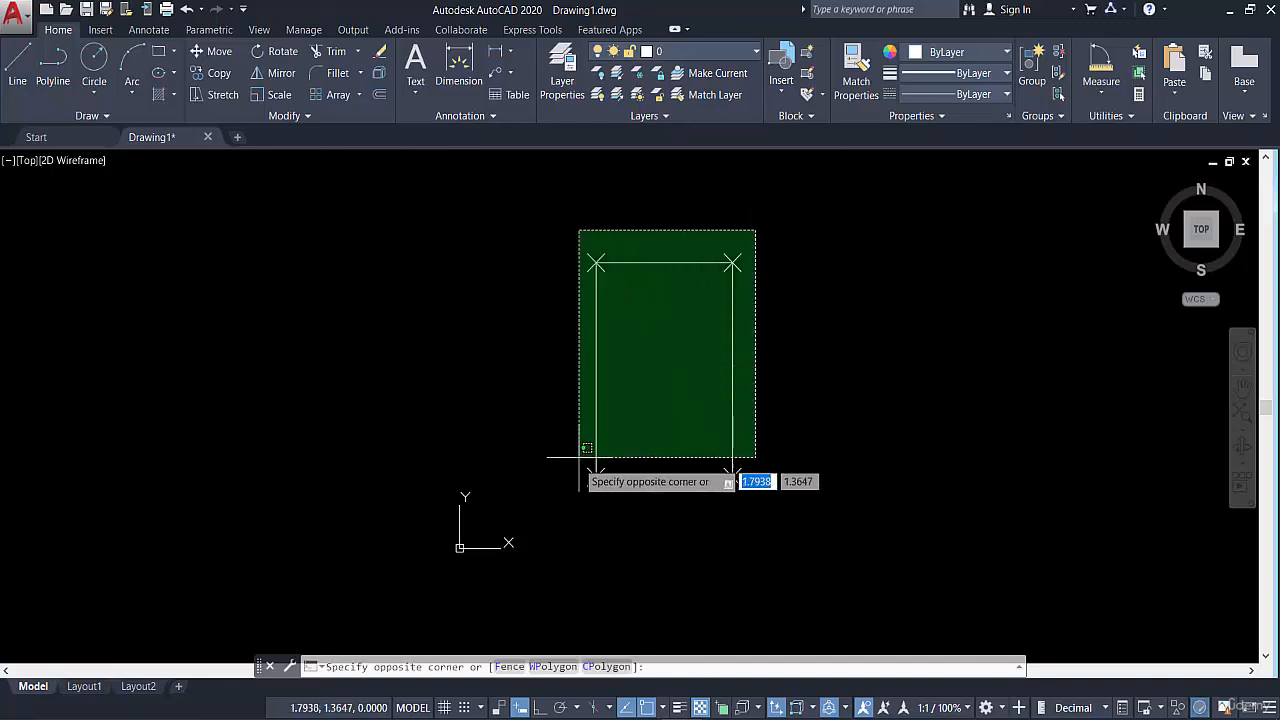
{"action": "left_click", "coordinate": [580, 523]}
{"action": "key", "text": "Delete"}
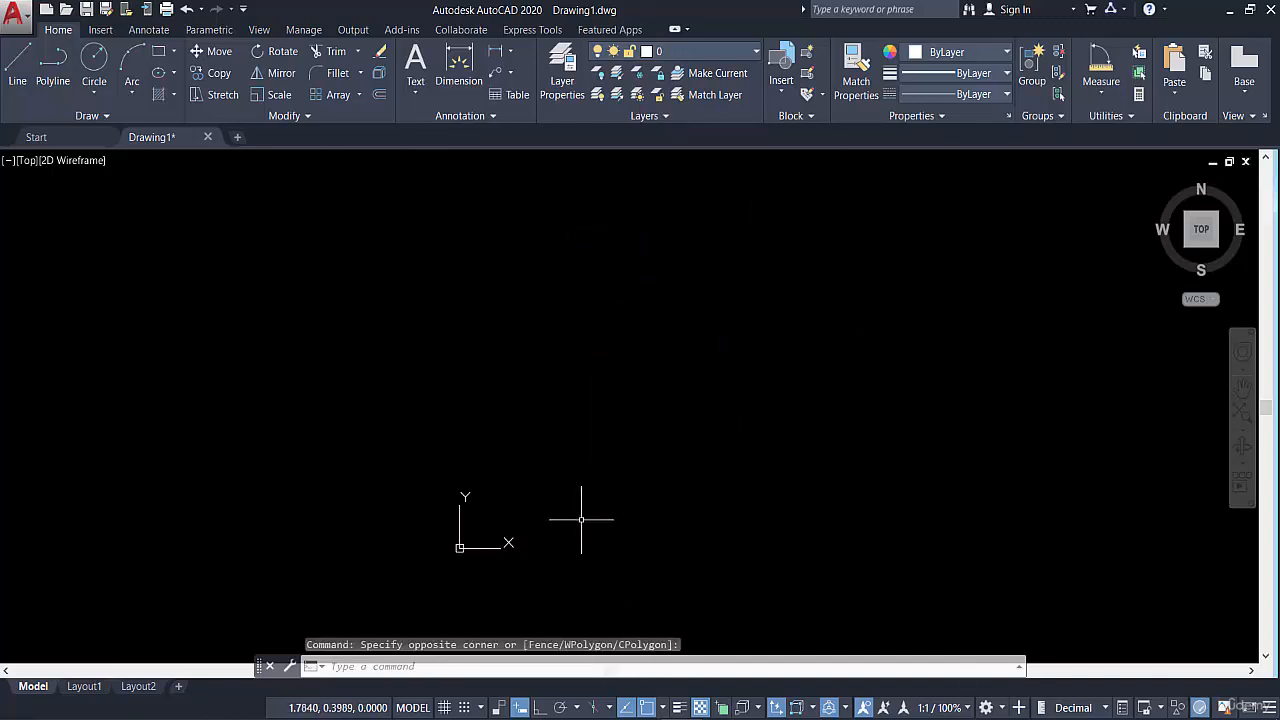
Switch to the PowerPoint slide "Coordinates & Points & Line" and deselect its text box
{"action": "left_click", "coordinate": [598, 717]}
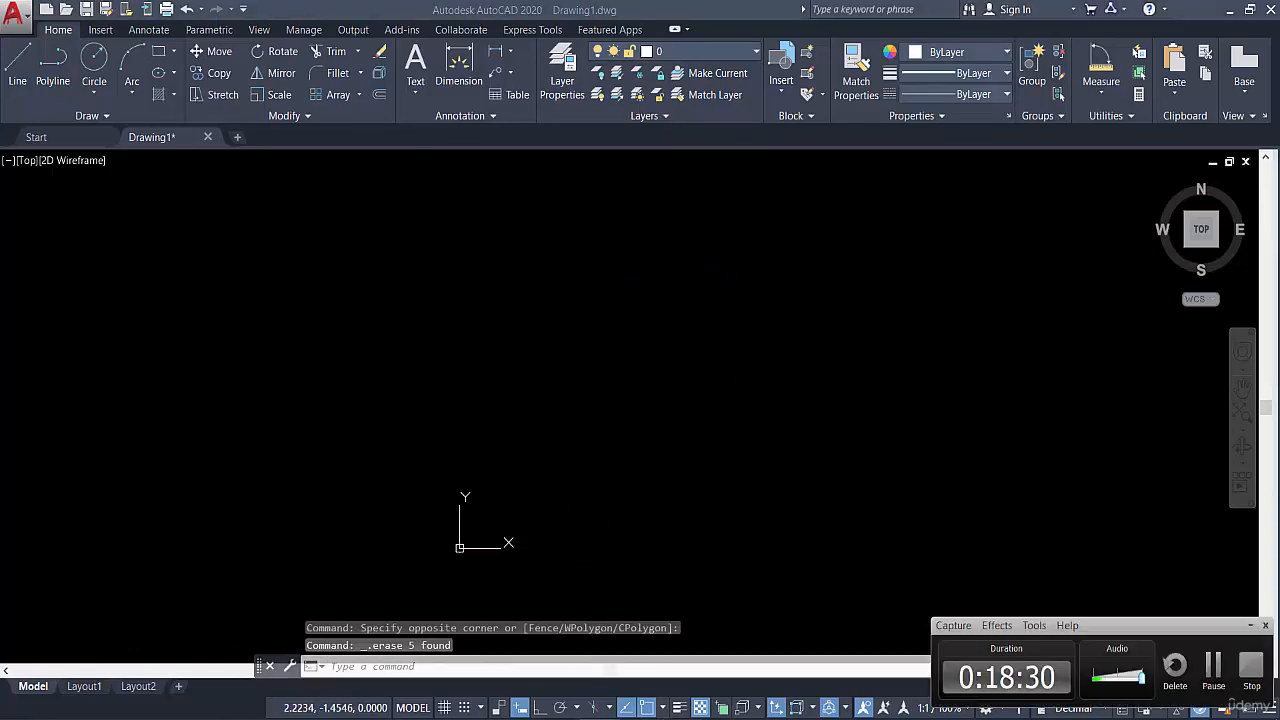
{"action": "key", "text": "alt+Tab"}
{"action": "left_click", "coordinate": [1250, 626]}
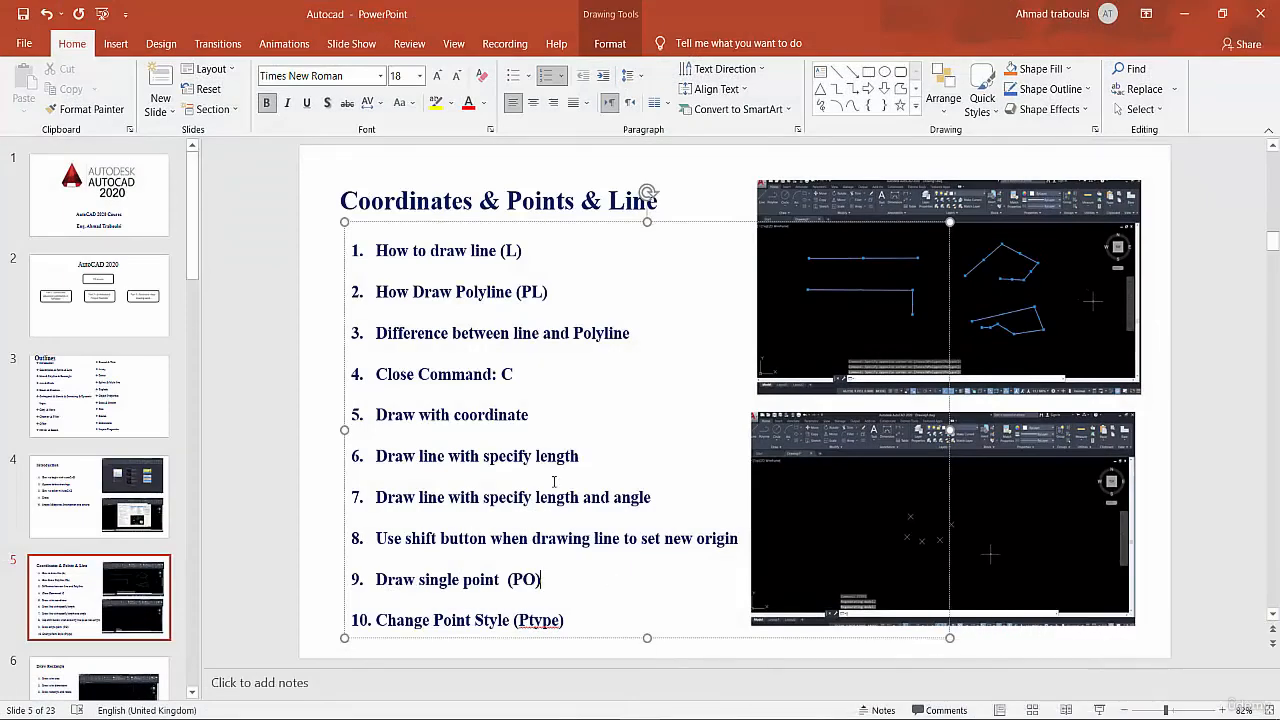
{"action": "left_click", "coordinate": [328, 560]}
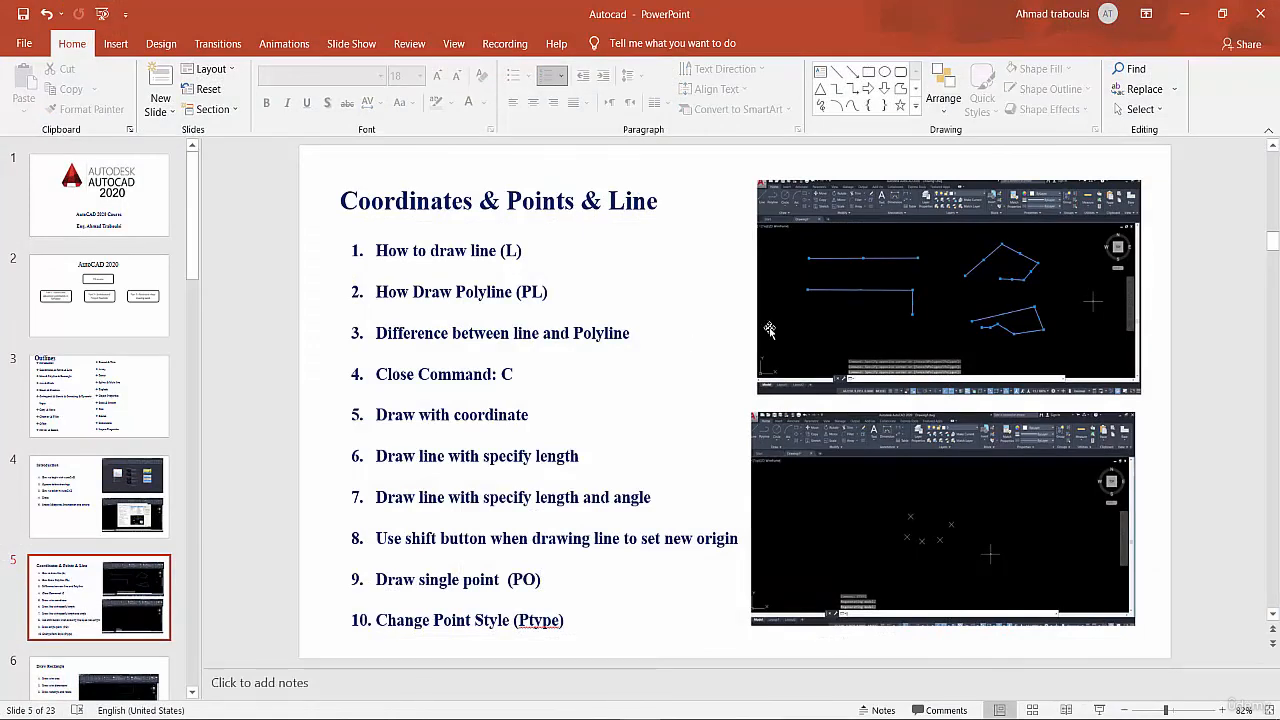